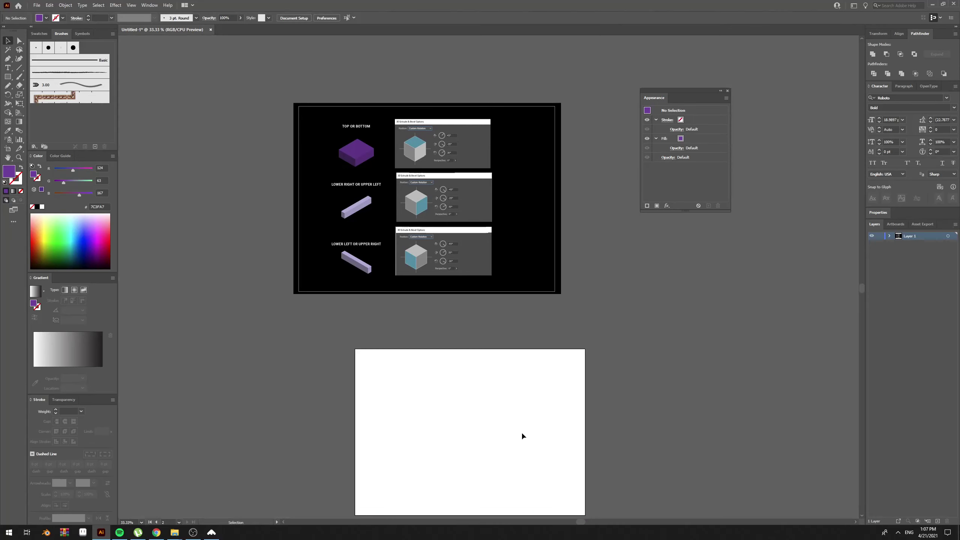
Step: Copy the cyan isometric grid image from the Chrome image results and paste it into the Illustrator document
{"action": "left_click_drag", "start_coordinate": [481, 415], "coordinate": [479, 311]}
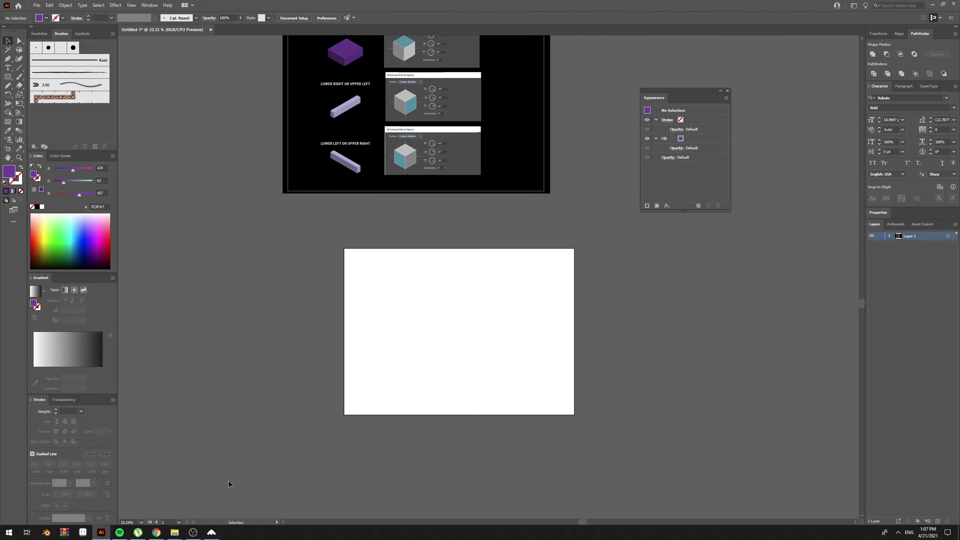
{"action": "left_click", "coordinate": [156, 532]}
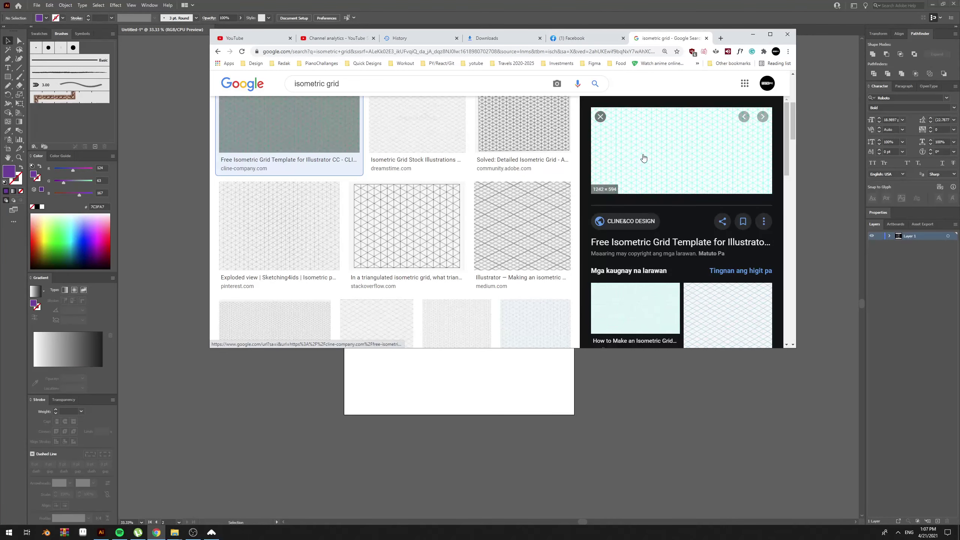
{"action": "right_click", "coordinate": [663, 147]}
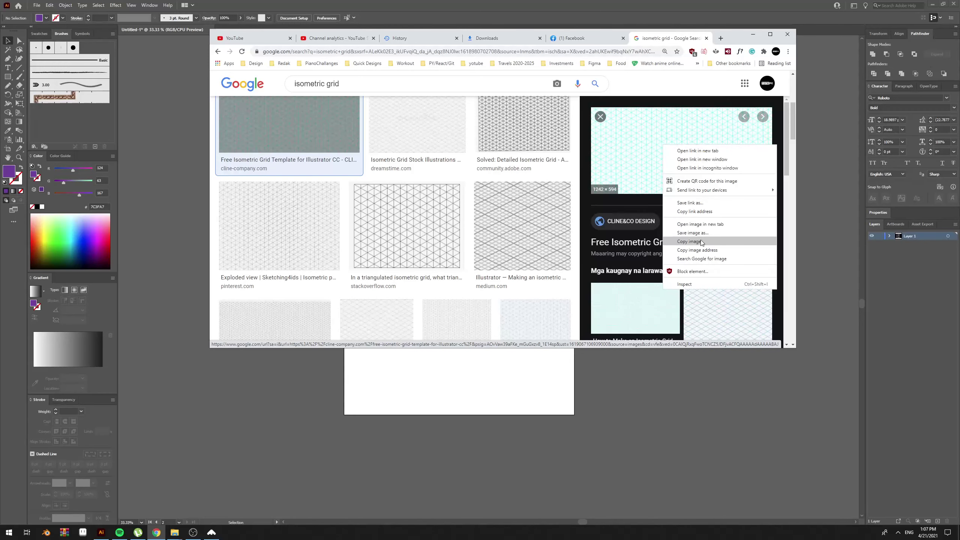
{"action": "left_click", "coordinate": [639, 393]}
{"action": "key", "text": "ctrl+v"}
Step: Scale the isometric grid image to about 1886 × 902 px and position it over the blank artboard
{"action": "key", "text": "e"}
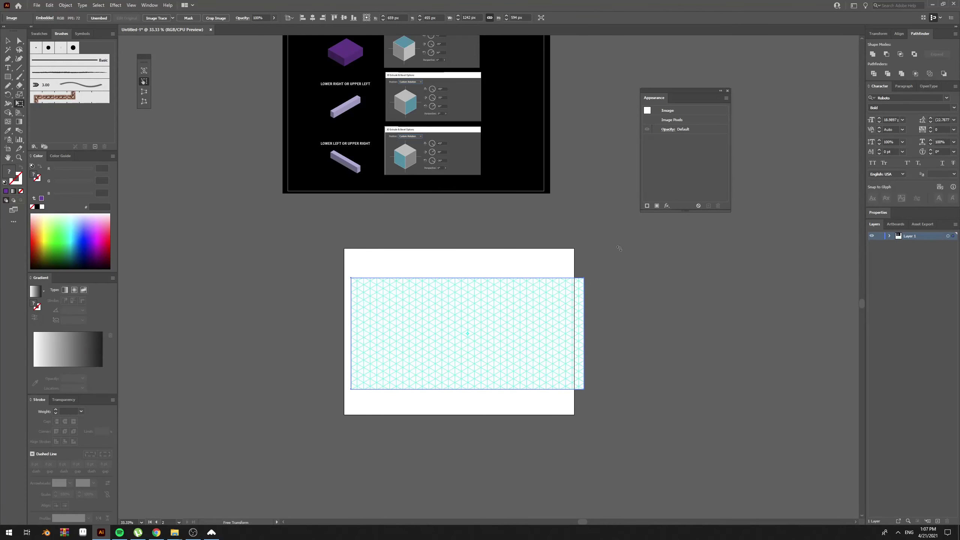
{"action": "left_click_drag", "start_coordinate": [585, 279], "coordinate": [644, 249]}
{"action": "key", "text": "v"}
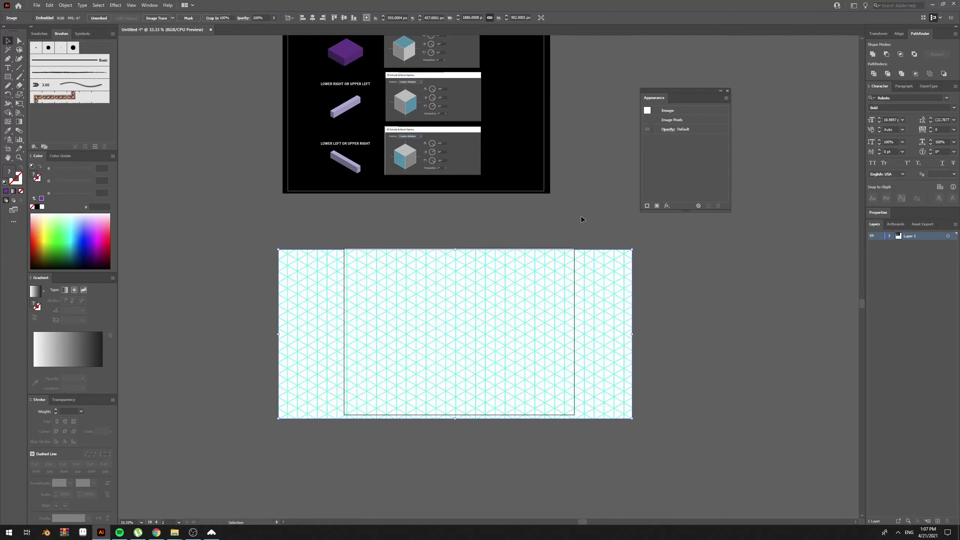
{"action": "left_click", "coordinate": [580, 216]}
{"action": "left_click", "coordinate": [539, 317]}
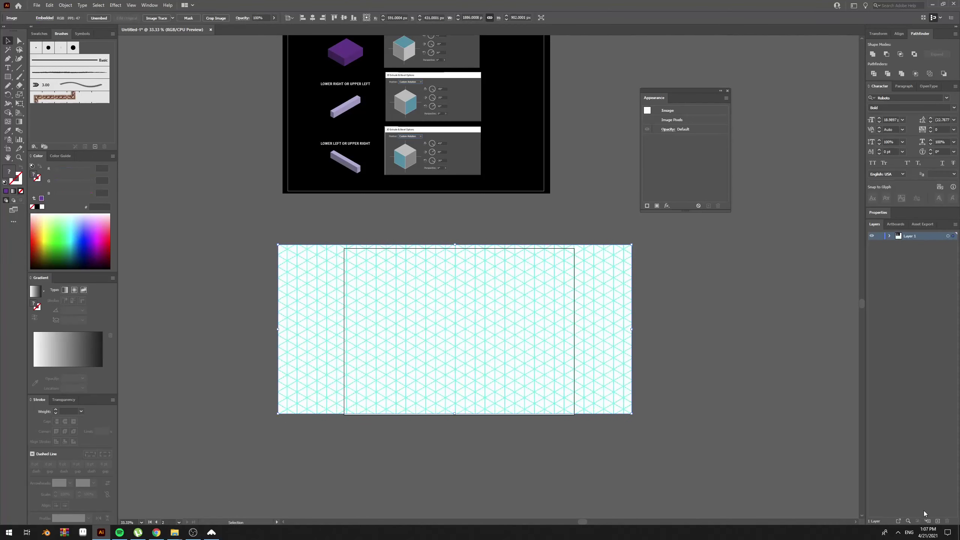
Step: Create a new layer and try making it a template beneath Layer 1 with images dimmed to 50%
{"action": "left_click", "coordinate": [937, 521]}
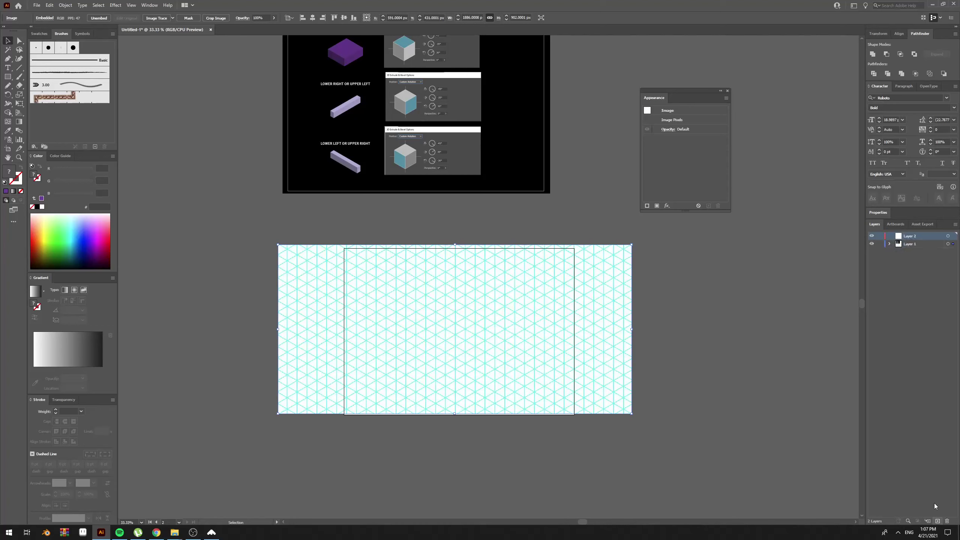
{"action": "left_click_drag", "start_coordinate": [919, 244], "coordinate": [919, 233]}
{"action": "double_click", "coordinate": [916, 246]}
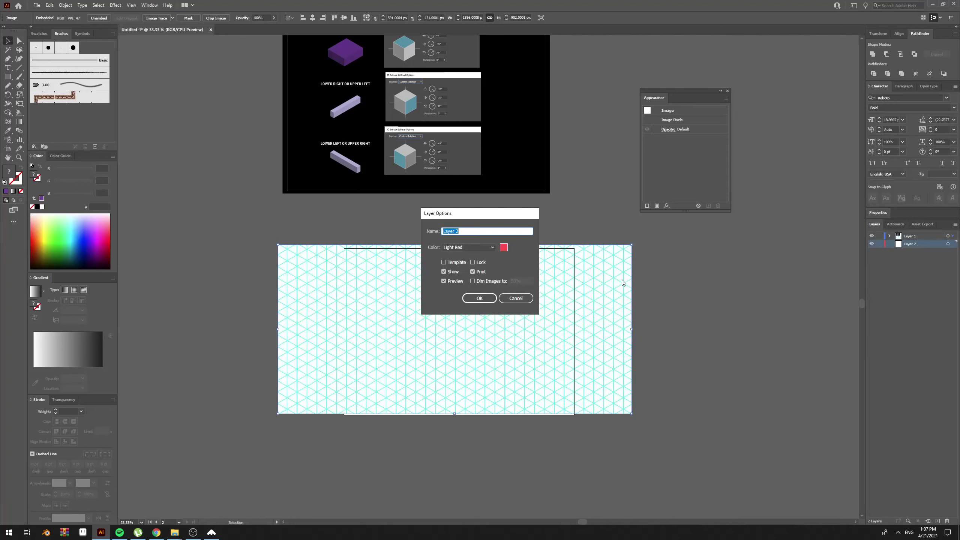
{"action": "left_click", "coordinate": [444, 262]}
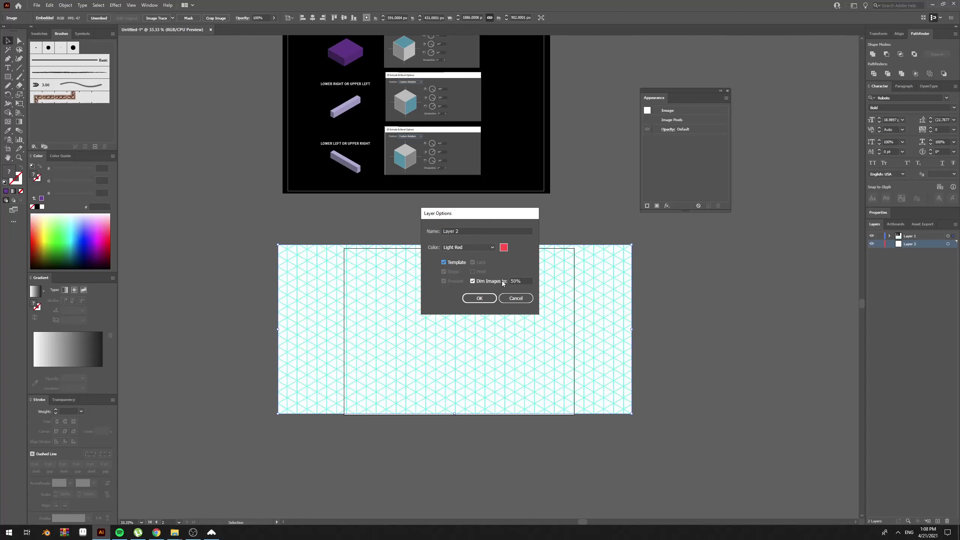
{"action": "key", "text": "Return"}
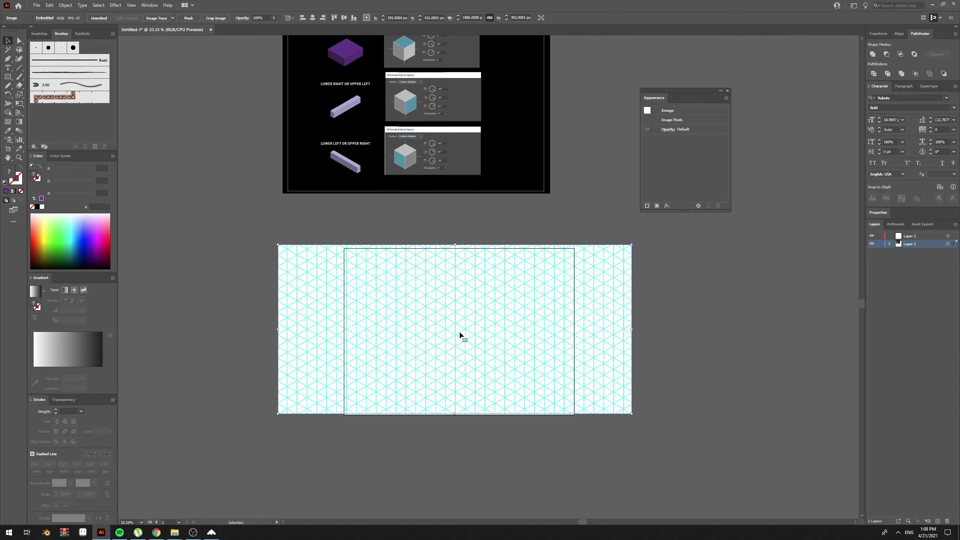
Step: Move the grid image from Layer 1 into Layer 2 and enlarge it slightly to cover the artboard
{"action": "key", "text": "ctrl+x"}
{"action": "left_click", "coordinate": [921, 236]}
{"action": "key", "text": "ctrl+v"}
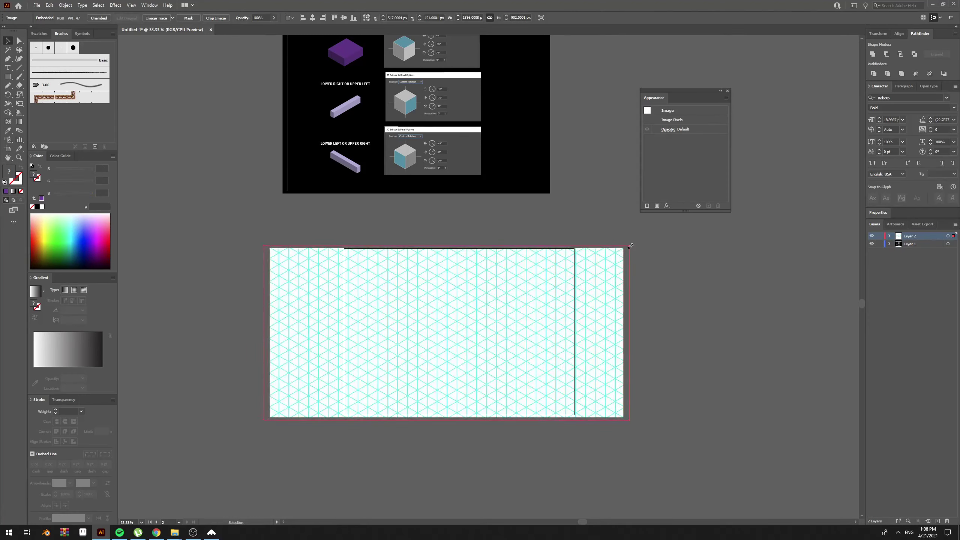
{"action": "left_click_drag", "start_coordinate": [624, 250], "coordinate": [630, 245]}
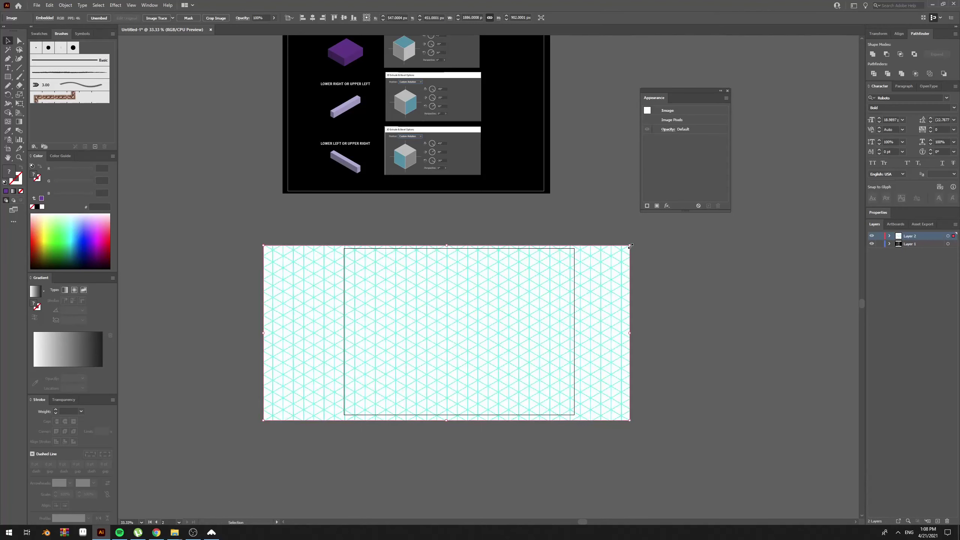
Step: Turn Layer 2 into a locked template layer without image dimming and place it below Layer 1
{"action": "left_click", "coordinate": [879, 236]}
{"action": "double_click", "coordinate": [929, 238]}
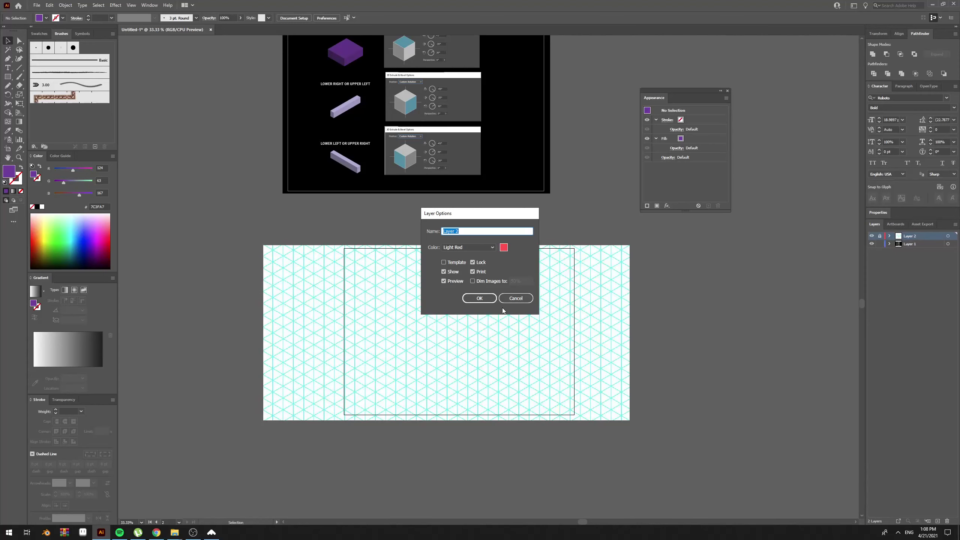
{"action": "left_click", "coordinate": [454, 261]}
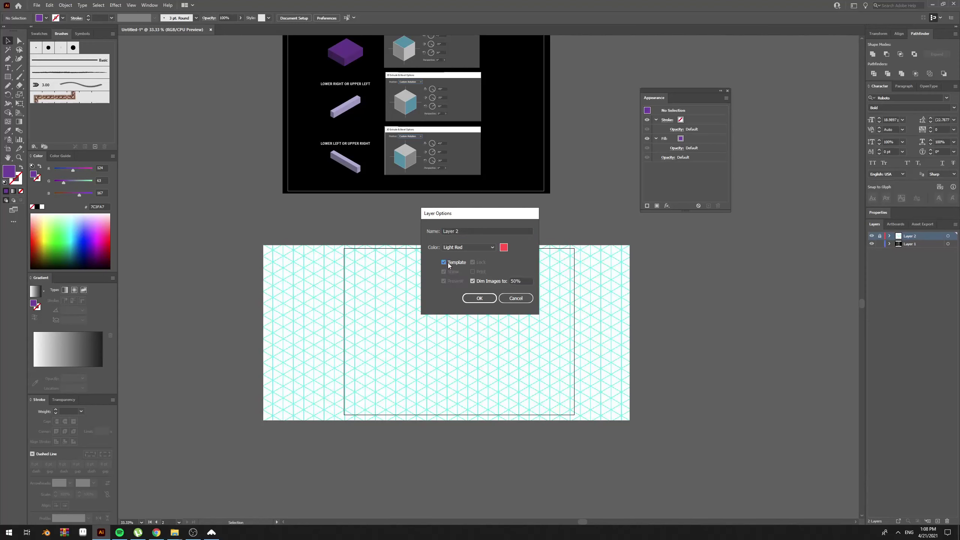
{"action": "left_click", "coordinate": [481, 281]}
{"action": "left_click", "coordinate": [477, 299]}
{"action": "left_click_drag", "start_coordinate": [914, 241], "coordinate": [912, 250]}
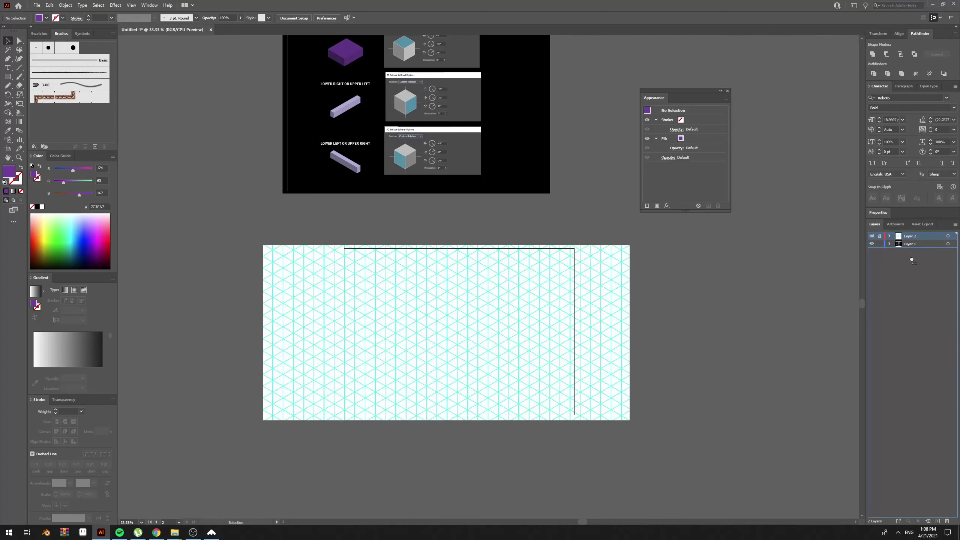
Step: Check how both artboards display in Outline view compared with the normal preview
{"action": "left_click_drag", "start_coordinate": [628, 349], "coordinate": [676, 338]}
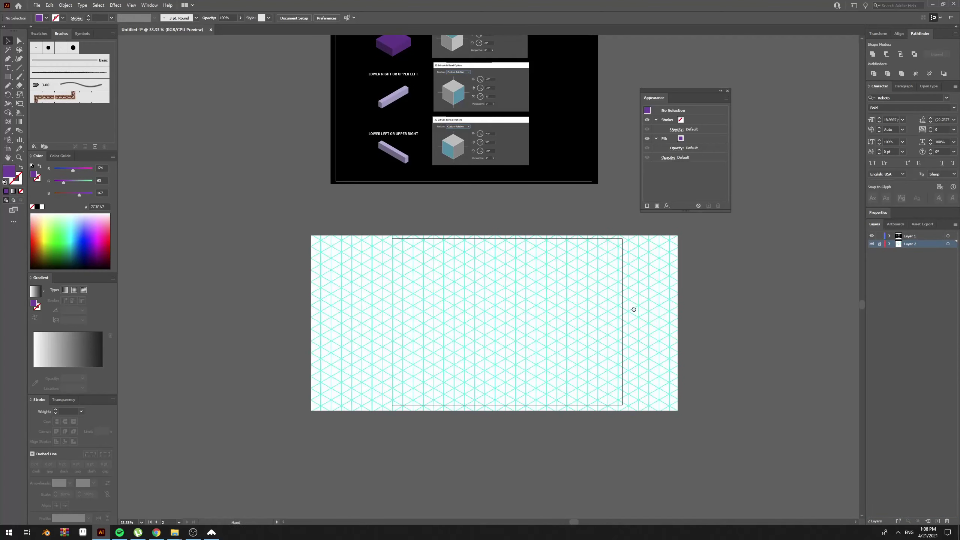
{"action": "left_click_drag", "start_coordinate": [633, 308], "coordinate": [604, 358]}
{"action": "key", "text": "ctrl+y"}
{"action": "key", "text": "ctrl+y"}
{"action": "key", "text": "ctrl+y"}
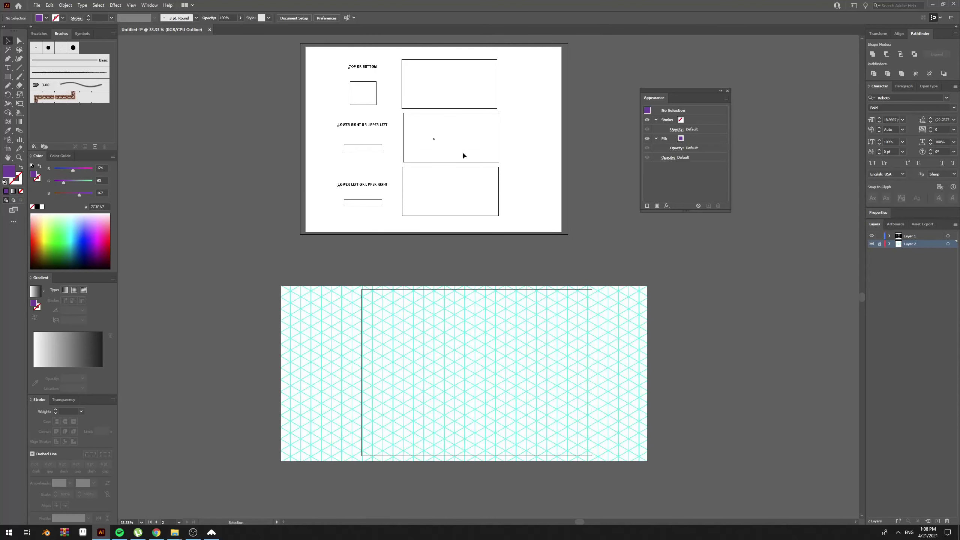
{"action": "key", "text": "ctrl+y"}
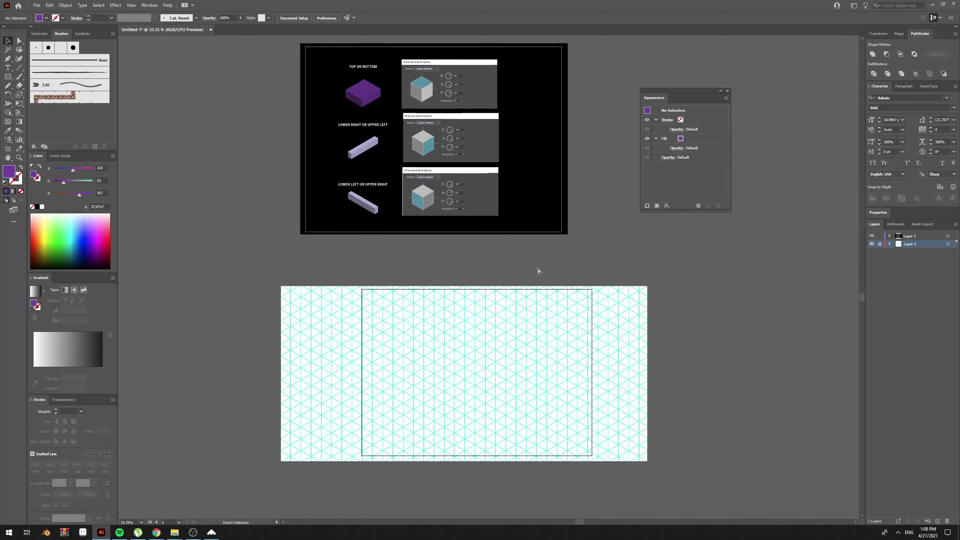
Step: Switch to Chrome and search Google Images for "isometric illustration"
{"action": "scroll", "coordinate": [610, 260], "scroll_direction": "down", "scroll_amount": 1}
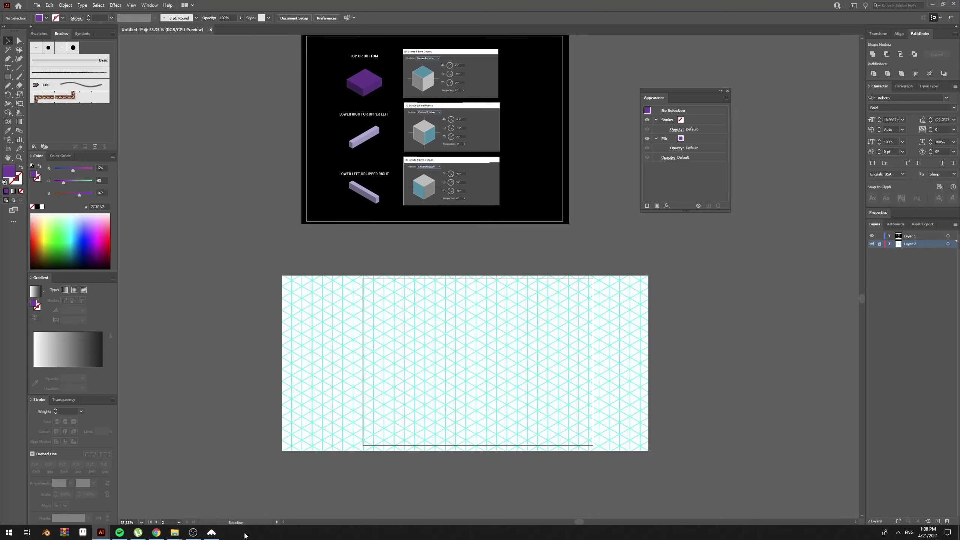
{"action": "left_click", "coordinate": [156, 532]}
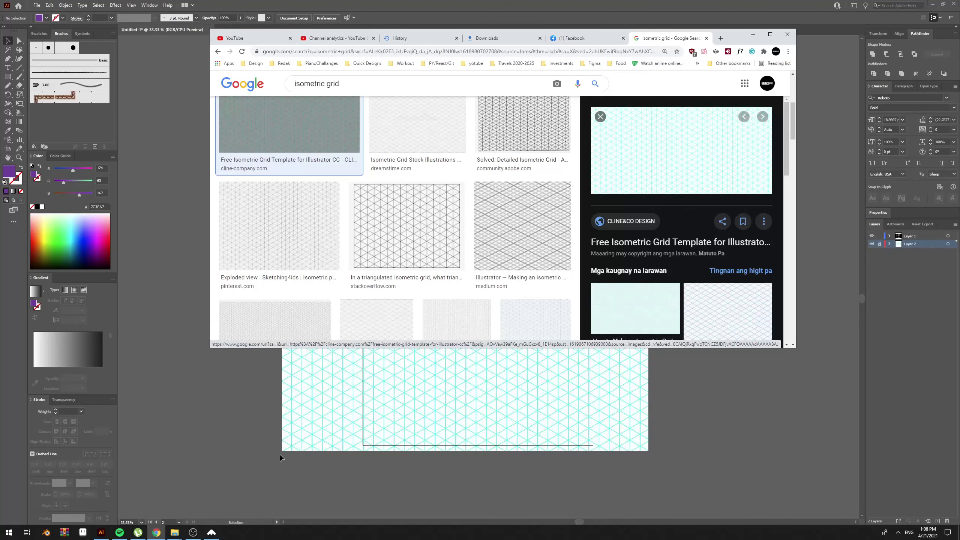
{"action": "left_click", "coordinate": [485, 86]}
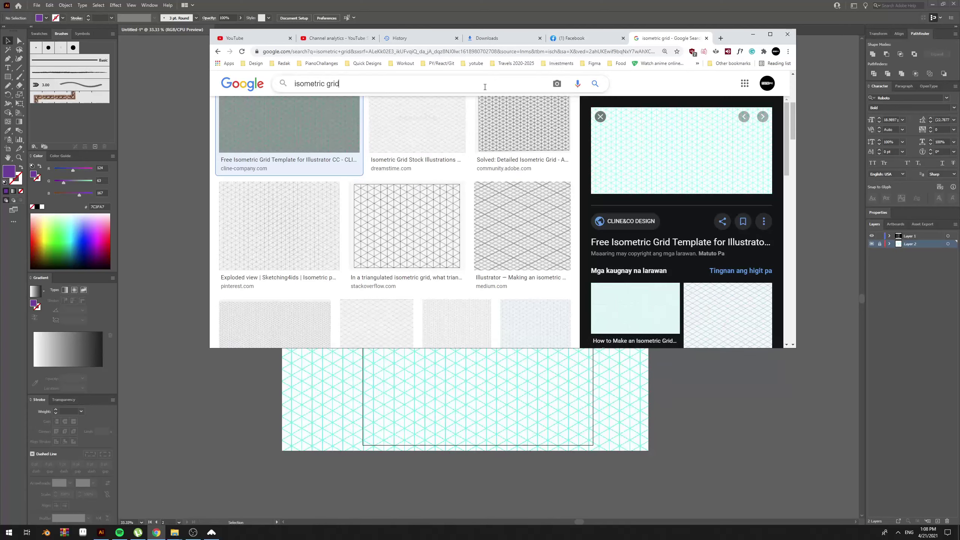
{"action": "key", "text": "ctrl+a"}
{"action": "type", "text": "i"}
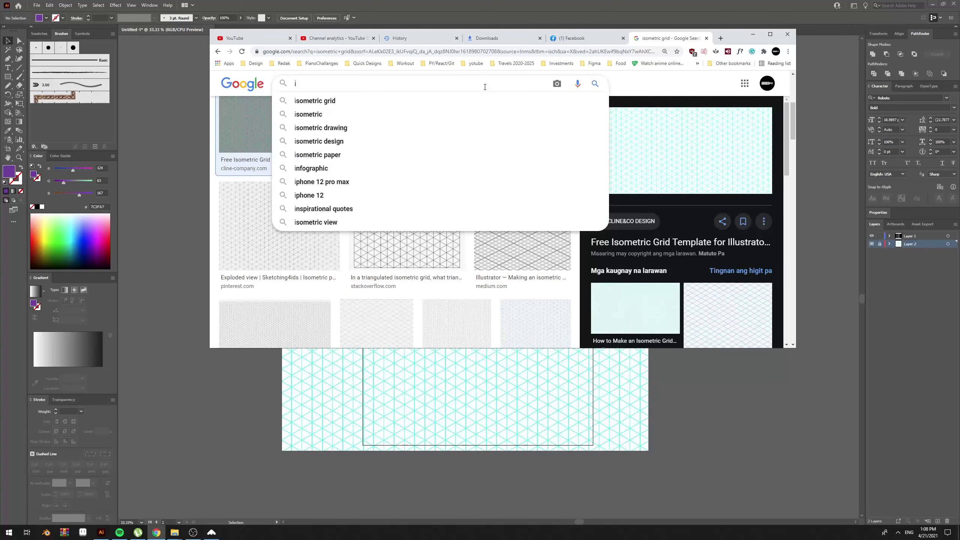
{"action": "type", "text": "sometric ill"}
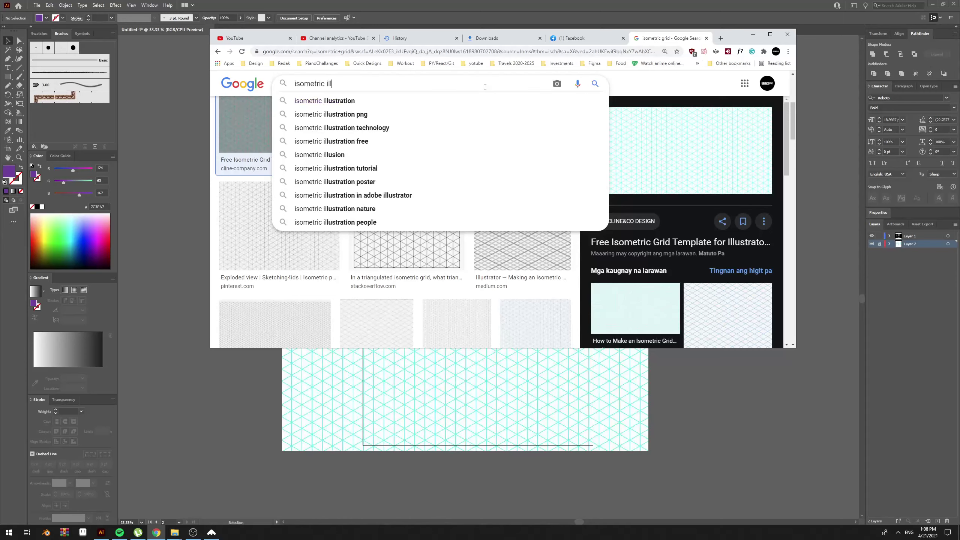
{"action": "key", "text": "Down"}
{"action": "key", "text": "Return"}
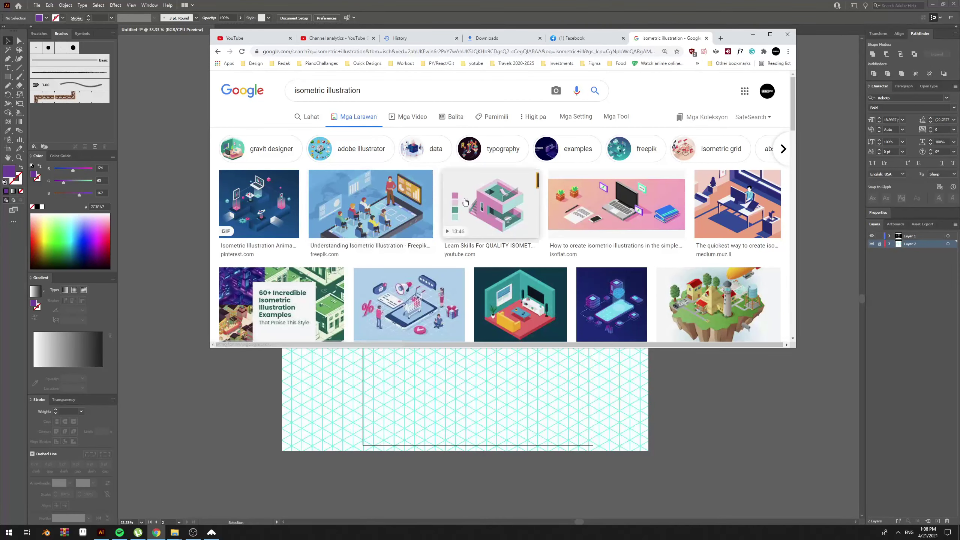
Step: Open the teal isometric room illustration among the image results and copy the image
{"action": "left_click", "coordinate": [493, 207]}
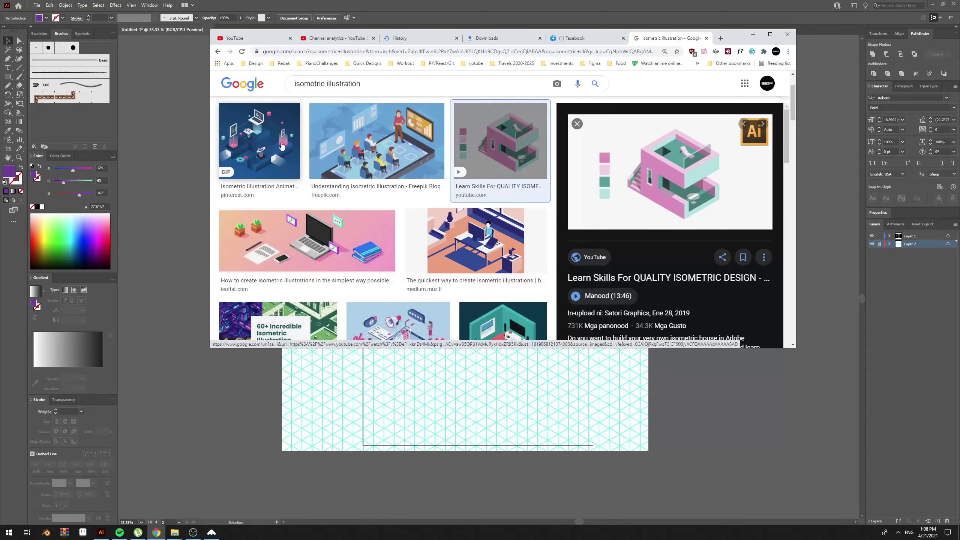
{"action": "scroll", "coordinate": [361, 222], "scroll_direction": "down", "scroll_amount": 3}
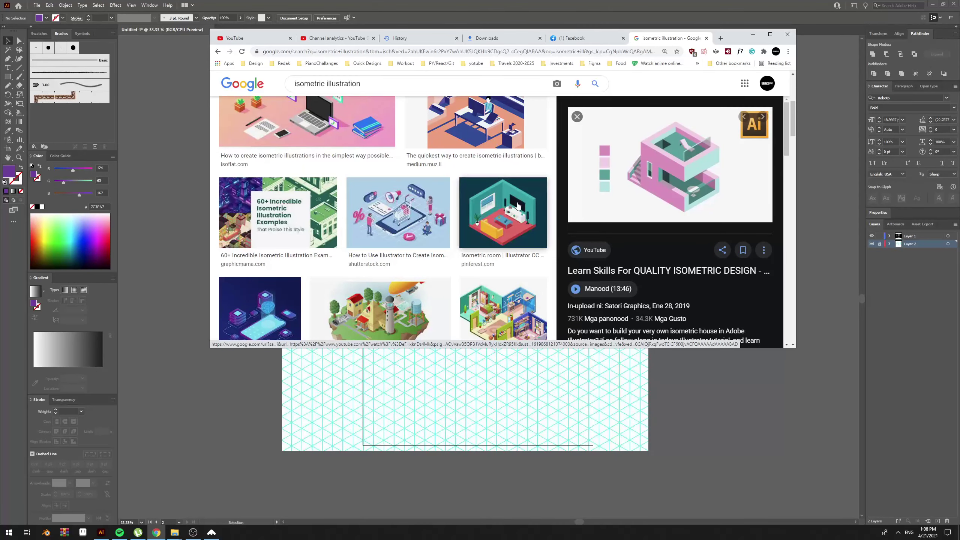
{"action": "left_click", "coordinate": [502, 212]}
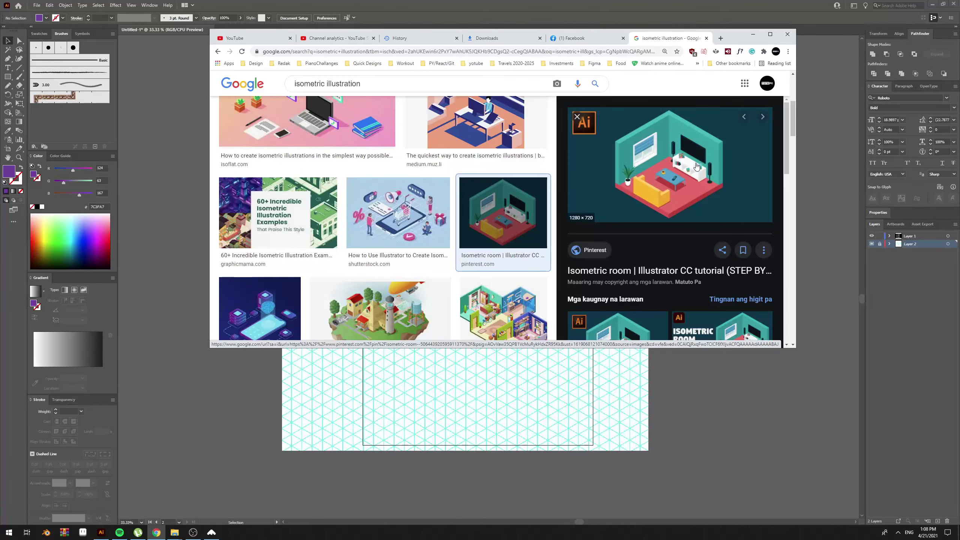
{"action": "right_click", "coordinate": [695, 163]}
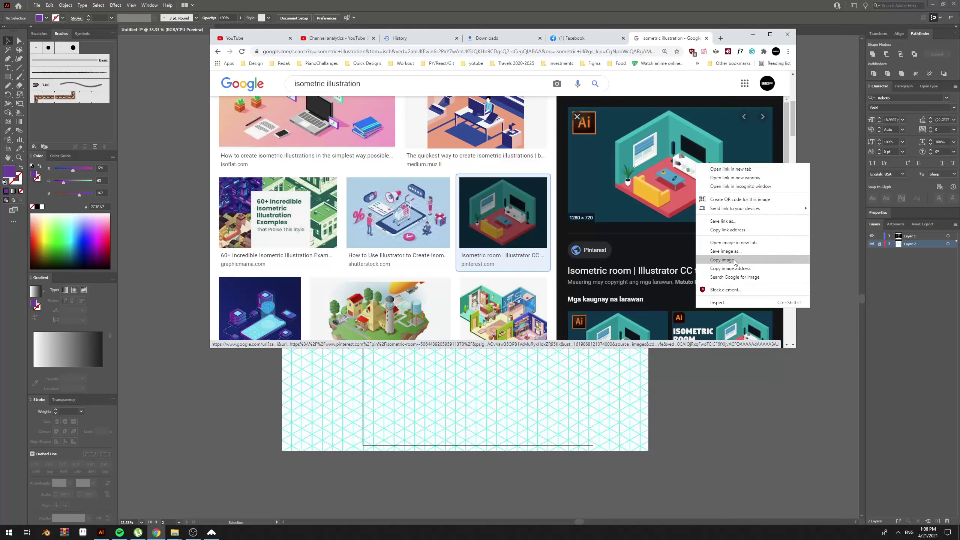
{"action": "left_click", "coordinate": [722, 260]}
{"action": "scroll", "coordinate": [732, 299], "scroll_direction": "down", "scroll_amount": 3}
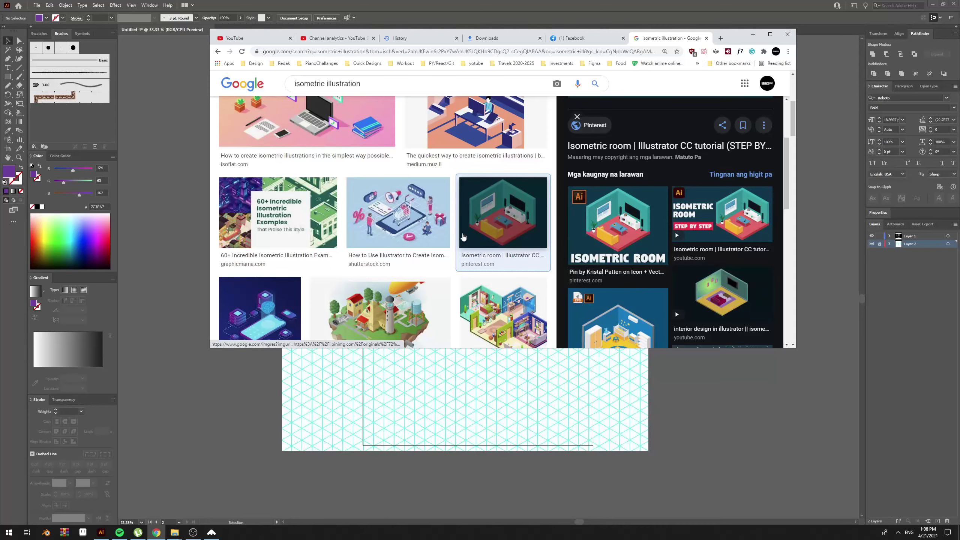
Step: Paste the room image into Illustrator on a new layer, keeping the template layer locked, and place it beside the grid artboard
{"action": "left_click", "coordinate": [718, 420]}
{"action": "left_click_drag", "start_coordinate": [592, 320], "coordinate": [629, 198]}
{"action": "key", "text": "ctrl+v"}
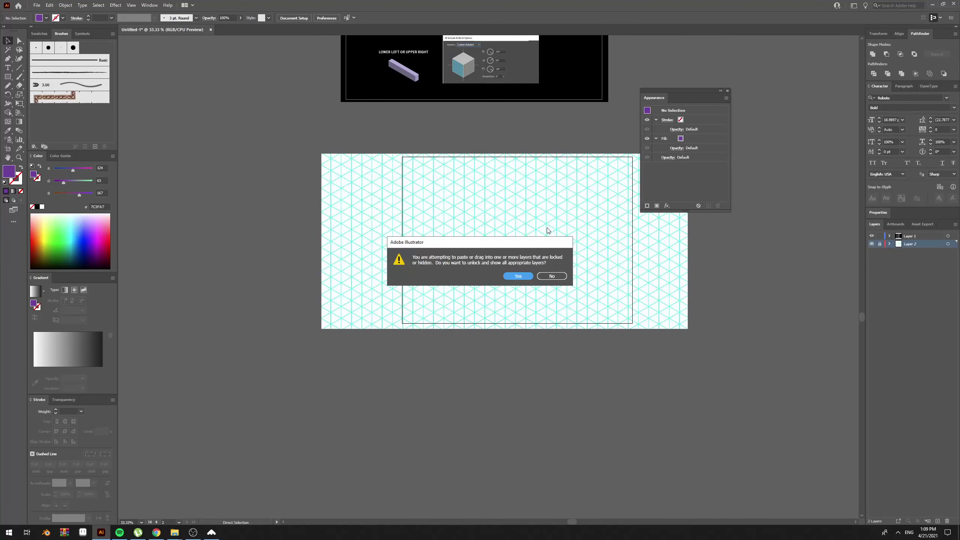
{"action": "left_click", "coordinate": [553, 275]}
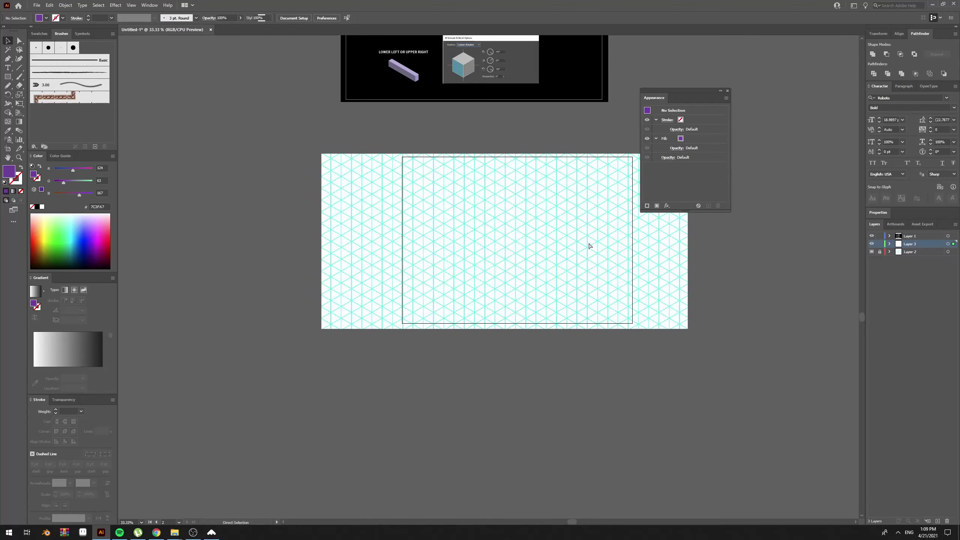
{"action": "left_click_drag", "start_coordinate": [569, 253], "coordinate": [354, 200]}
{"action": "left_click_drag", "start_coordinate": [375, 175], "coordinate": [434, 260]}
{"action": "left_click", "coordinate": [419, 222]}
Step: Compare the surfaces in the room reference with the example shapes and 3D Extrude & Bevel rotation settings on the guide artboard
{"action": "scroll", "coordinate": [413, 223], "scroll_direction": "up", "scroll_amount": 1}
{"action": "left_click_drag", "start_coordinate": [414, 223], "coordinate": [392, 342]}
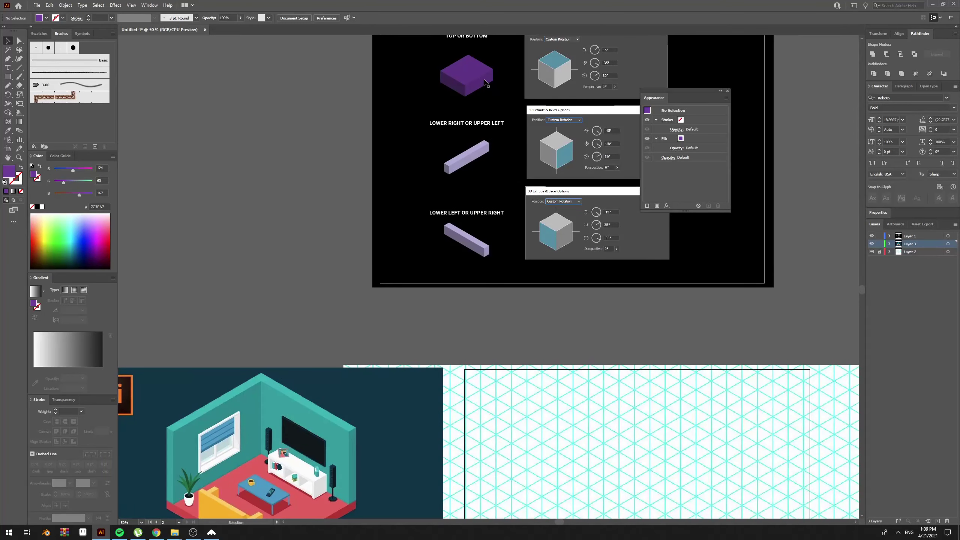
{"action": "left_click_drag", "start_coordinate": [294, 446], "coordinate": [300, 382]}
{"action": "left_click_drag", "start_coordinate": [427, 252], "coordinate": [403, 317]}
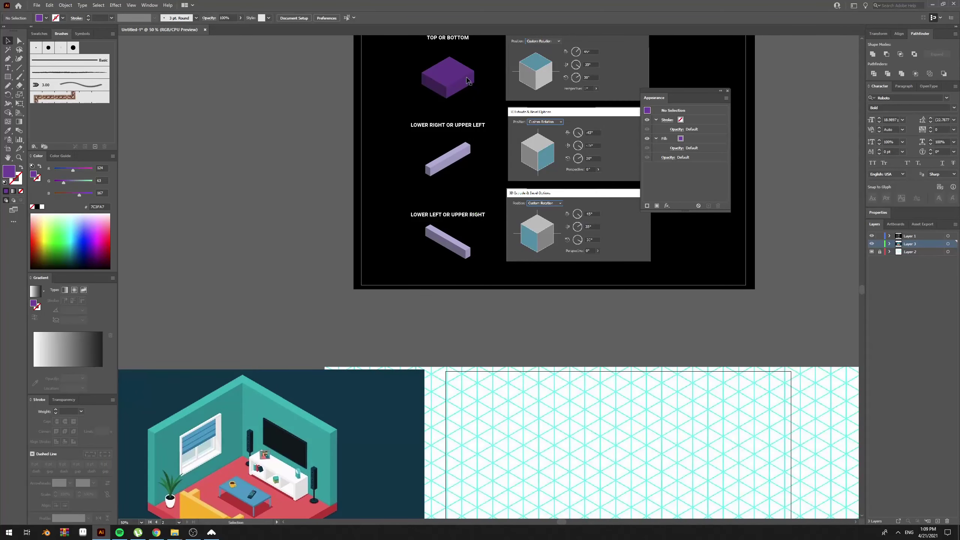
{"action": "left_click_drag", "start_coordinate": [385, 261], "coordinate": [387, 176]}
{"action": "left_click_drag", "start_coordinate": [592, 190], "coordinate": [529, 304]}
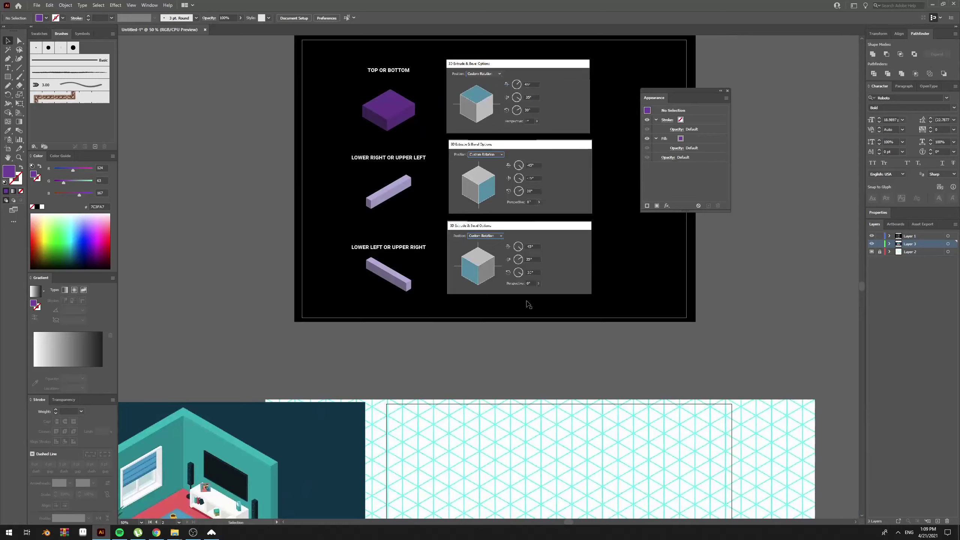
{"action": "left_click_drag", "start_coordinate": [540, 439], "coordinate": [540, 221]}
{"action": "key", "text": "r"}
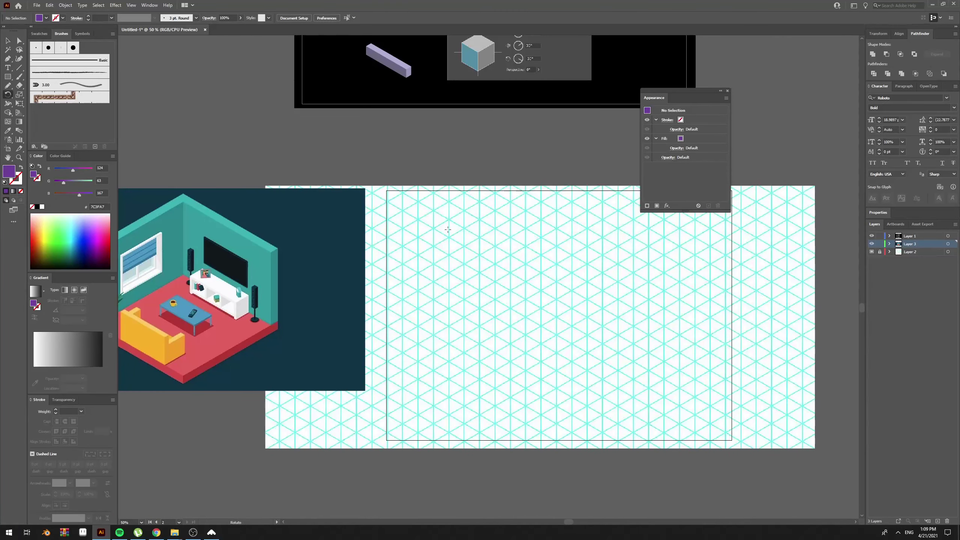
Step: Draw a square about 608 px wide on the grid artboard and fill it with the floor's red sampled from the room reference
{"action": "key", "text": "m"}
{"action": "left_click_drag", "start_coordinate": [491, 257], "coordinate": [663, 368]}
{"action": "left_click_drag", "start_coordinate": [599, 316], "coordinate": [574, 306]}
{"action": "key", "text": "i"}
{"action": "left_click", "coordinate": [257, 364]}
{"action": "scroll", "coordinate": [535, 329], "scroll_direction": "down", "scroll_amount": 3}
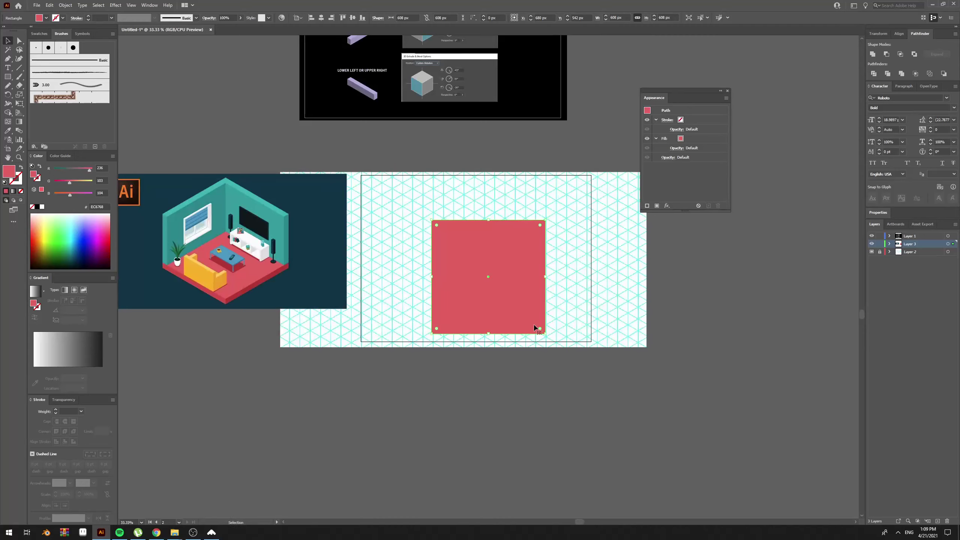
{"action": "scroll", "coordinate": [541, 329], "scroll_direction": "up", "scroll_amount": 3}
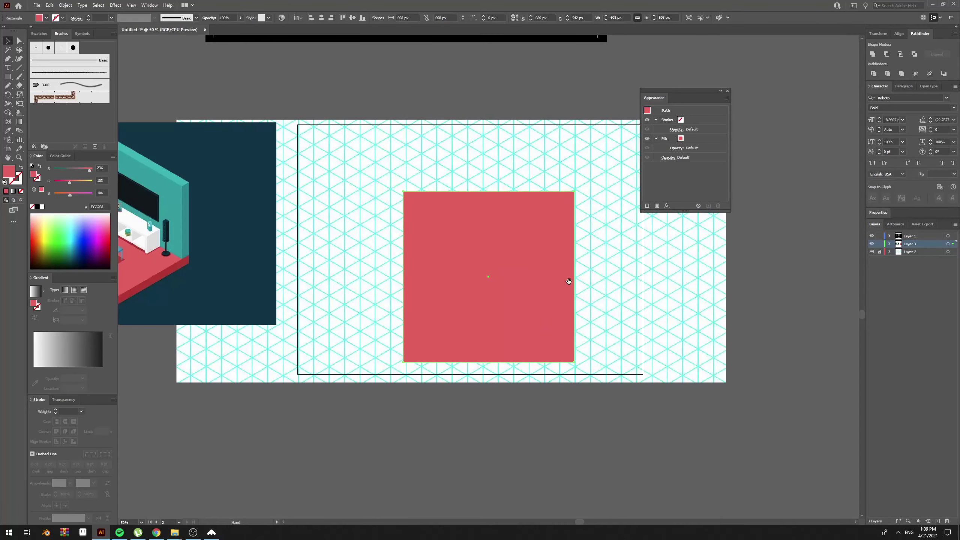
Step: Examine the guide artboard's 3D Extrude & Bevel rotation settings for top or bottom surfaces
{"action": "left_click_drag", "start_coordinate": [567, 280], "coordinate": [624, 397]}
{"action": "left_click_drag", "start_coordinate": [552, 238], "coordinate": [576, 398]}
{"action": "left_click", "coordinate": [423, 135]}
{"action": "left_click", "coordinate": [602, 507]}
{"action": "key", "text": "ctrl+minus"}
{"action": "left_click_drag", "start_coordinate": [506, 197], "coordinate": [515, 389]}
{"action": "left_click_drag", "start_coordinate": [517, 273], "coordinate": [523, 358]}
{"action": "key", "text": "ctrl+equal"}
{"action": "key", "text": "ctrl+equal"}
{"action": "scroll", "coordinate": [523, 361], "scroll_direction": "up", "scroll_amount": 10}
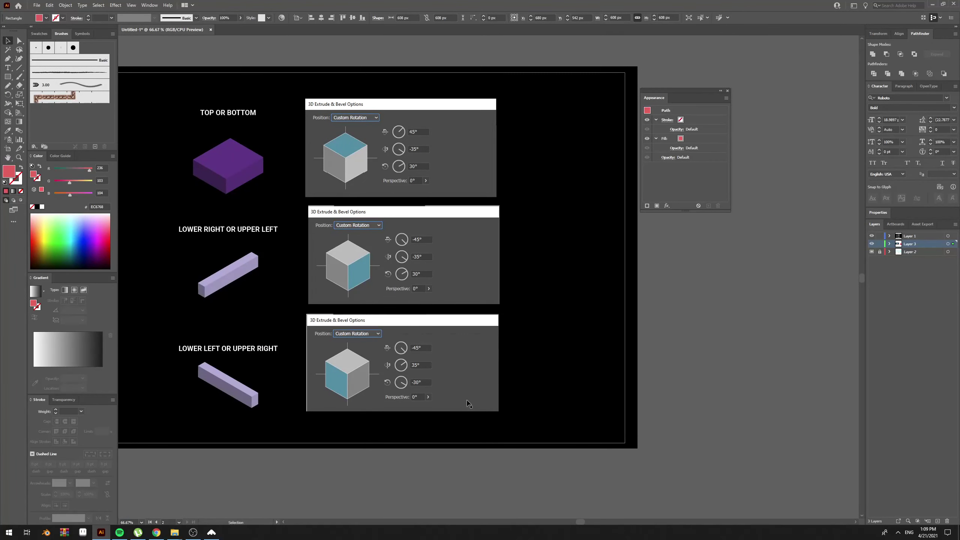
Step: Apply 3D Extrude & Bevel to the red square with custom rotation angles of 45°, -35° and 30°
{"action": "left_click", "coordinate": [65, 5]}
{"action": "mouse_move", "coordinate": [83, 5]}
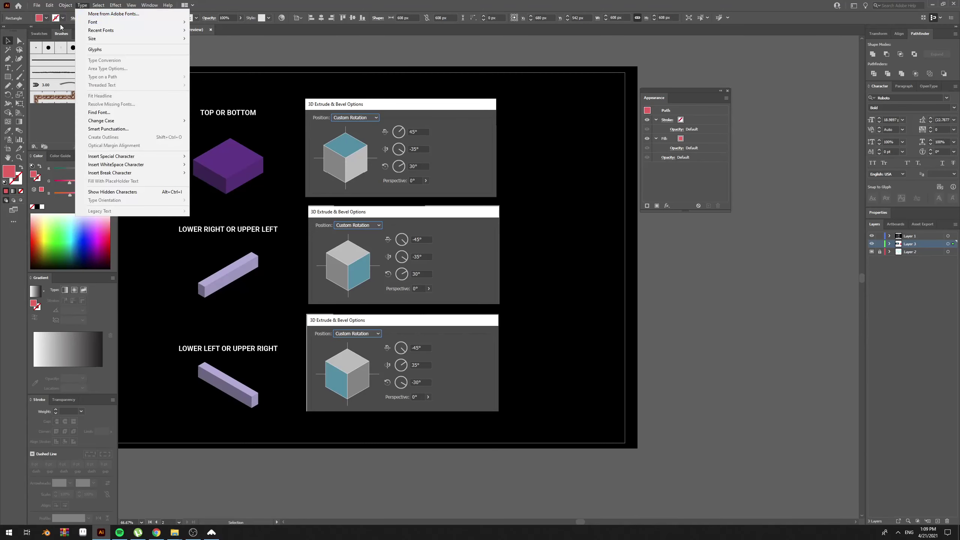
{"action": "mouse_move", "coordinate": [114, 8]}
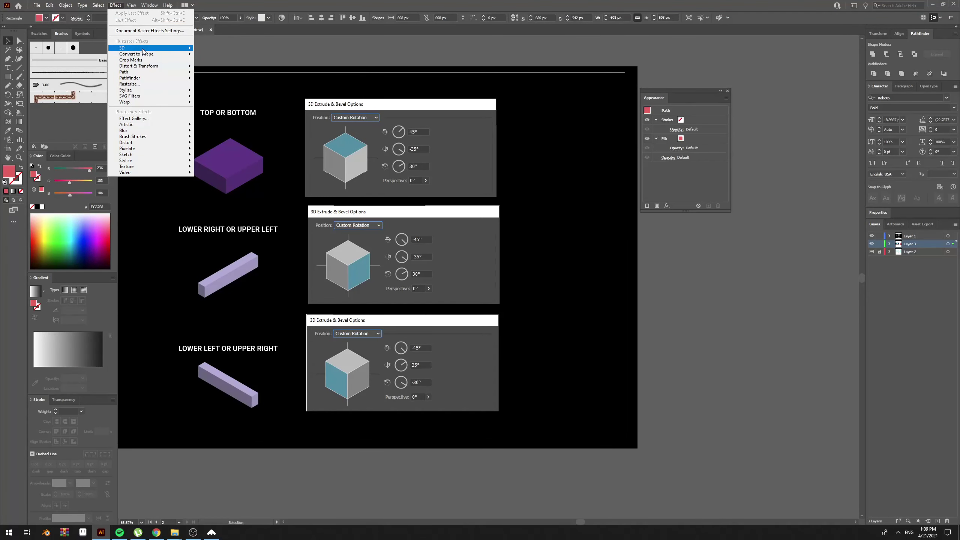
{"action": "mouse_move", "coordinate": [136, 48]}
{"action": "left_click", "coordinate": [226, 51]}
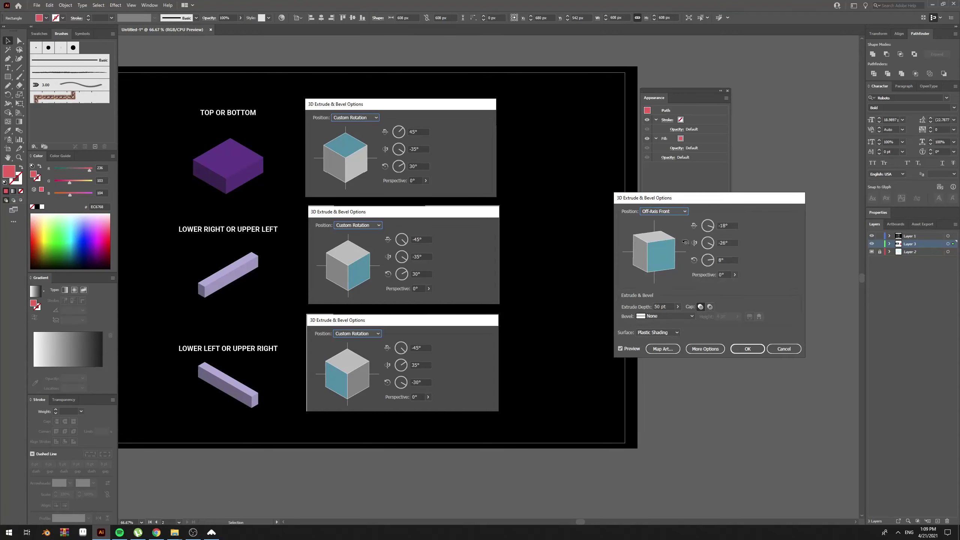
{"action": "left_click", "coordinate": [727, 225]}
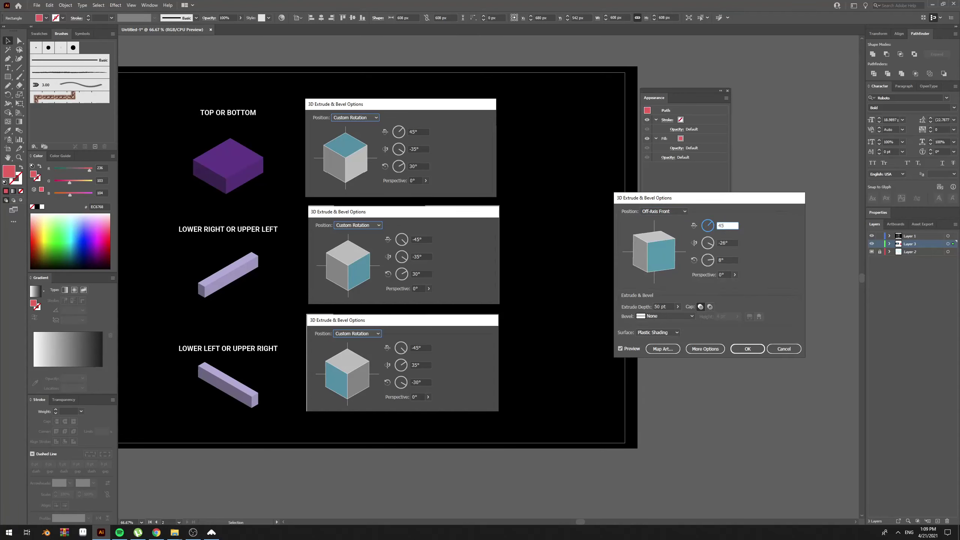
{"action": "type", "text": "45"}
{"action": "key", "text": "Tab"}
{"action": "key", "text": "Tab"}
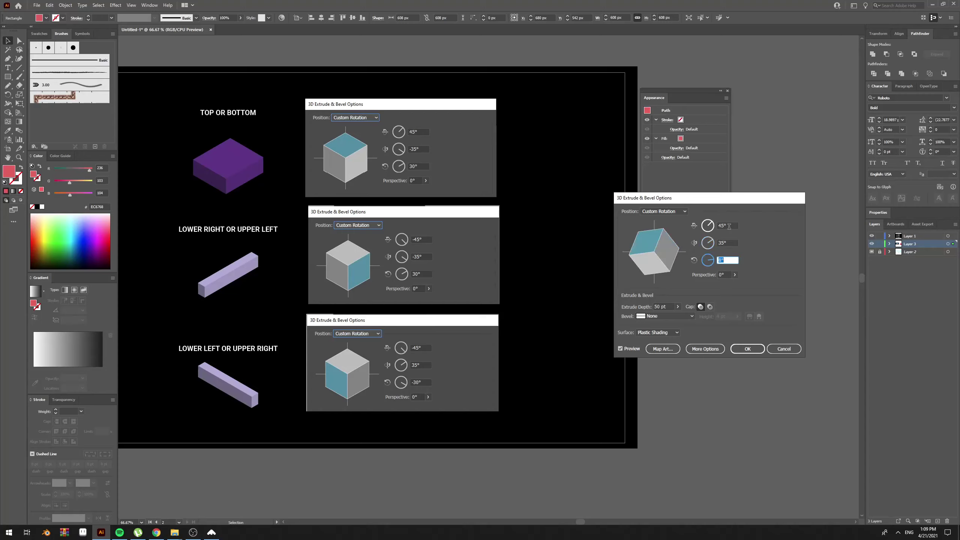
{"action": "key", "text": "shift+Tab"}
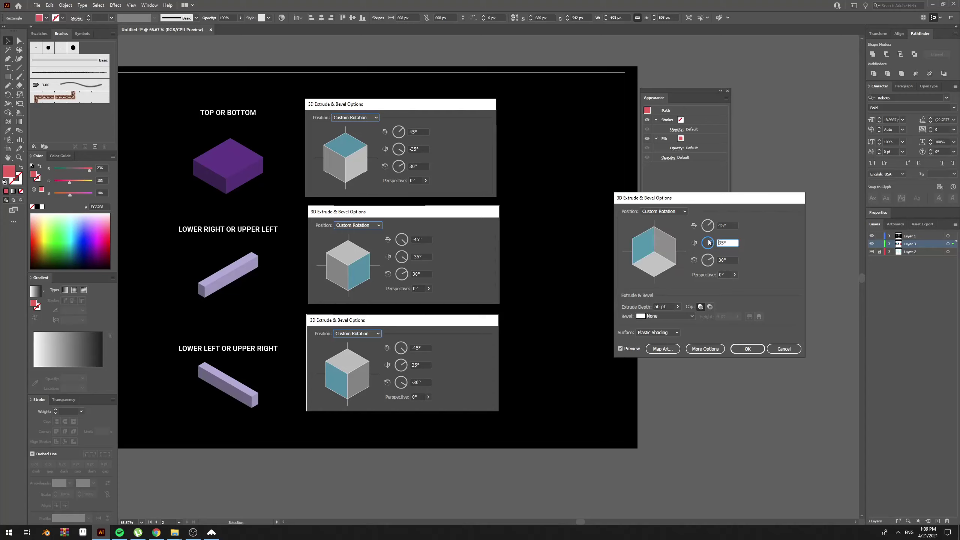
{"action": "type", "text": "-"}
{"action": "left_click", "coordinate": [730, 260]}
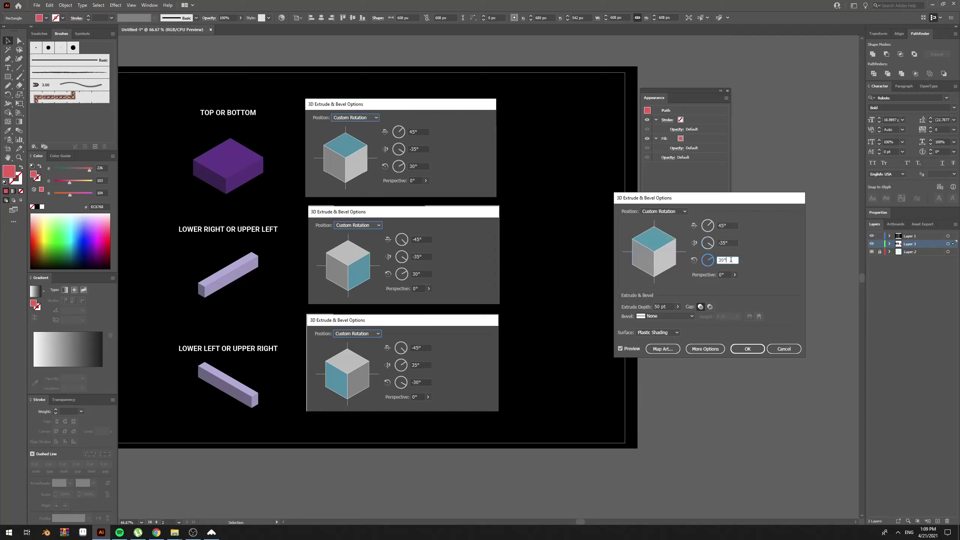
{"action": "left_click", "coordinate": [747, 349]}
Step: Position the extruded floor slab in the lower part of the grid artboard and deselect it
{"action": "scroll", "coordinate": [605, 340], "scroll_direction": "down", "scroll_amount": 1}
{"action": "left_click_drag", "start_coordinate": [567, 435], "coordinate": [605, 151]}
{"action": "left_click_drag", "start_coordinate": [567, 384], "coordinate": [598, 354]}
{"action": "key", "text": "ctrl+z"}
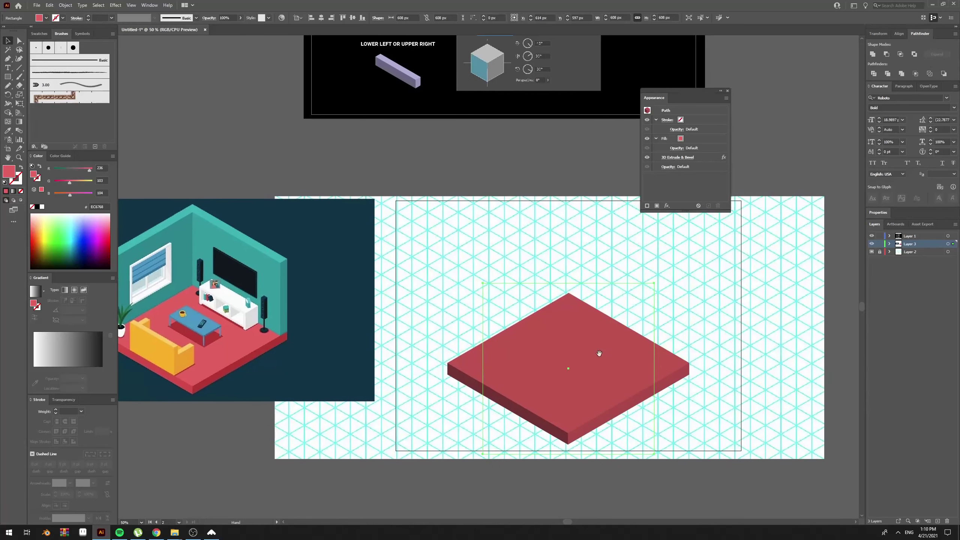
{"action": "left_click", "coordinate": [558, 259]}
{"action": "left_click_drag", "start_coordinate": [501, 257], "coordinate": [535, 254]}
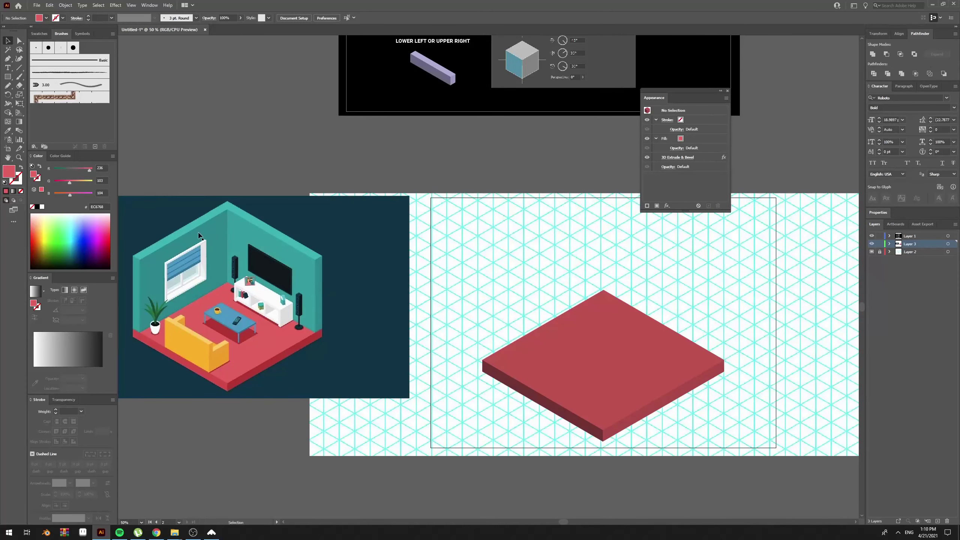
Step: Edit the floor slab's 3D Extrude & Bevel effect, expand its shading options and set Blend Steps to 2
{"action": "scroll", "coordinate": [550, 343], "scroll_direction": "right", "scroll_amount": 3}
{"action": "scroll", "coordinate": [550, 343], "scroll_direction": "down", "scroll_amount": 1}
{"action": "left_click", "coordinate": [540, 346]}
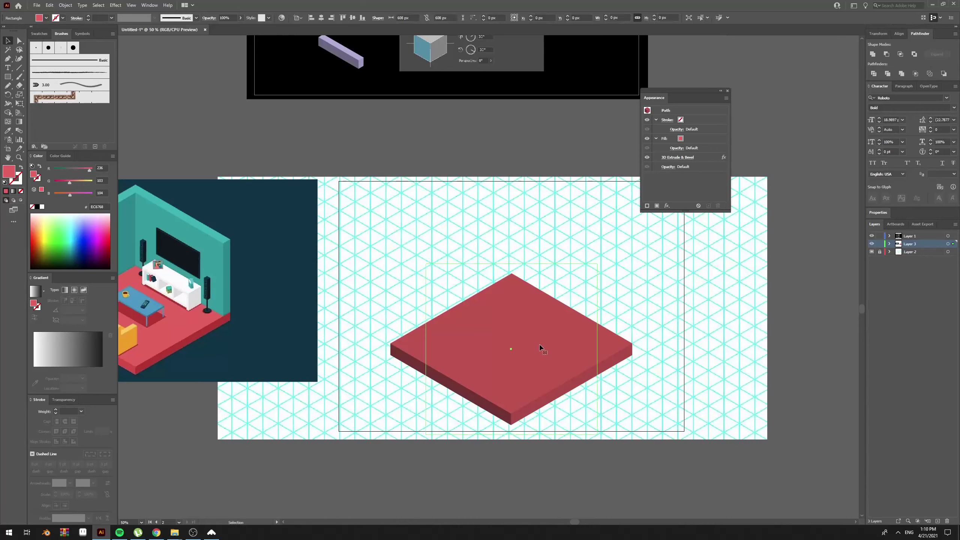
{"action": "double_click", "coordinate": [712, 157]}
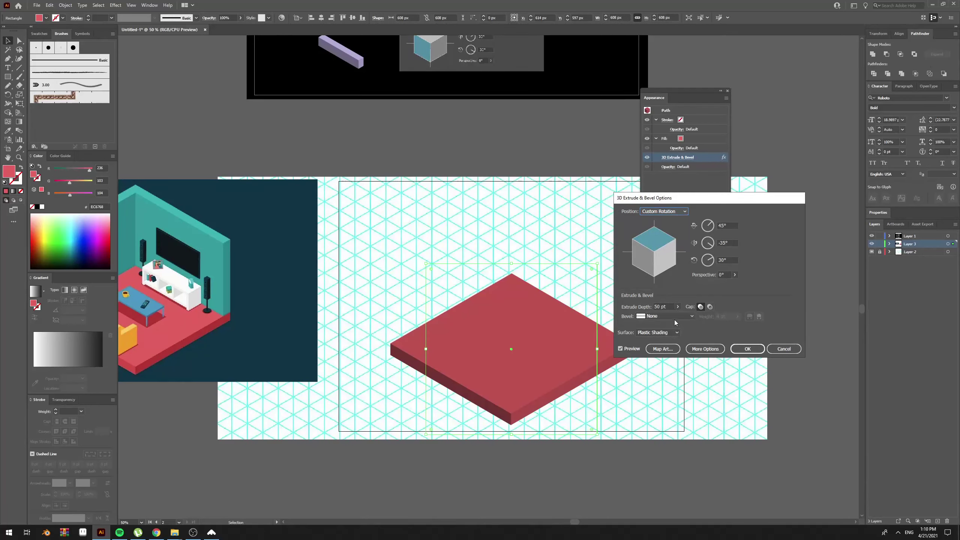
{"action": "left_click", "coordinate": [657, 333]}
{"action": "left_click", "coordinate": [657, 334]}
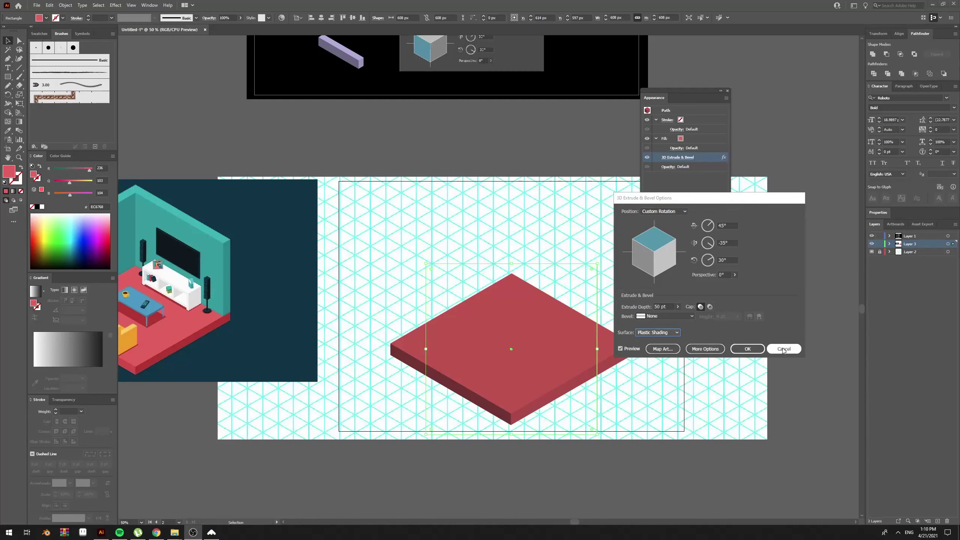
{"action": "left_click", "coordinate": [705, 348]}
{"action": "left_click", "coordinate": [701, 391]}
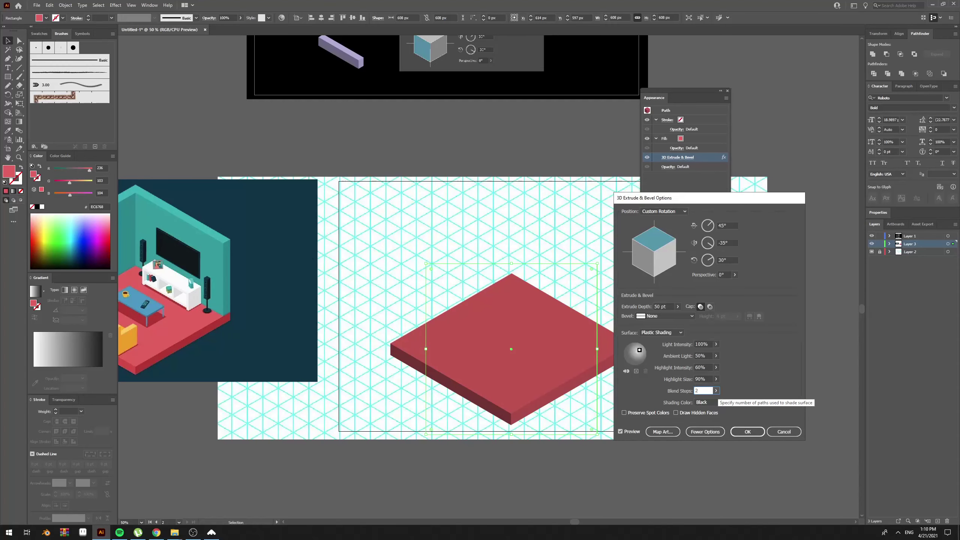
{"action": "key", "text": "Return"}
{"action": "left_click", "coordinate": [755, 345]}
Step: Shift the floor slab slightly down on the isometric grid and leave it deselected
{"action": "left_click_drag", "start_coordinate": [686, 344], "coordinate": [726, 342]}
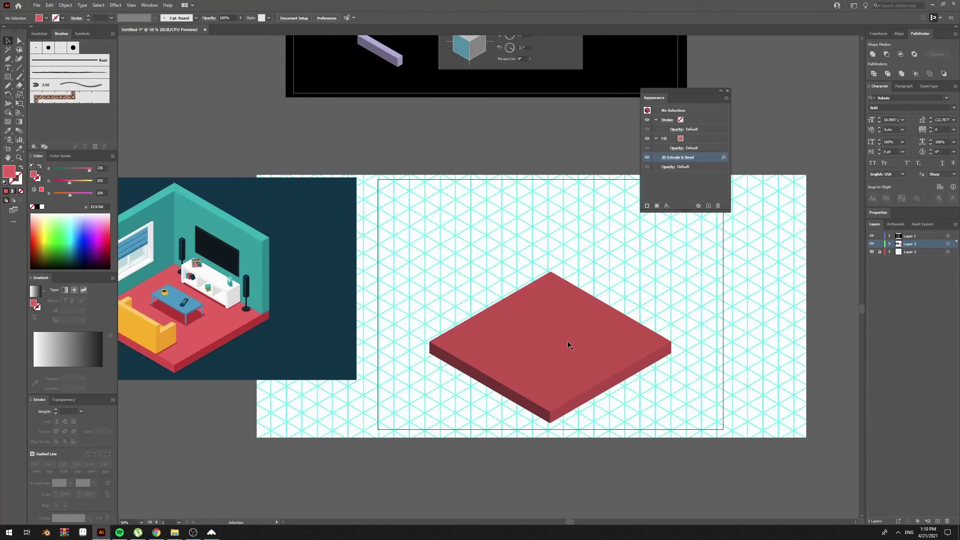
{"action": "left_click_drag", "start_coordinate": [569, 344], "coordinate": [568, 350]}
{"action": "key", "text": "i"}
{"action": "key", "text": "v"}
{"action": "left_click", "coordinate": [501, 252]}
{"action": "left_click_drag", "start_coordinate": [493, 256], "coordinate": [539, 256]}
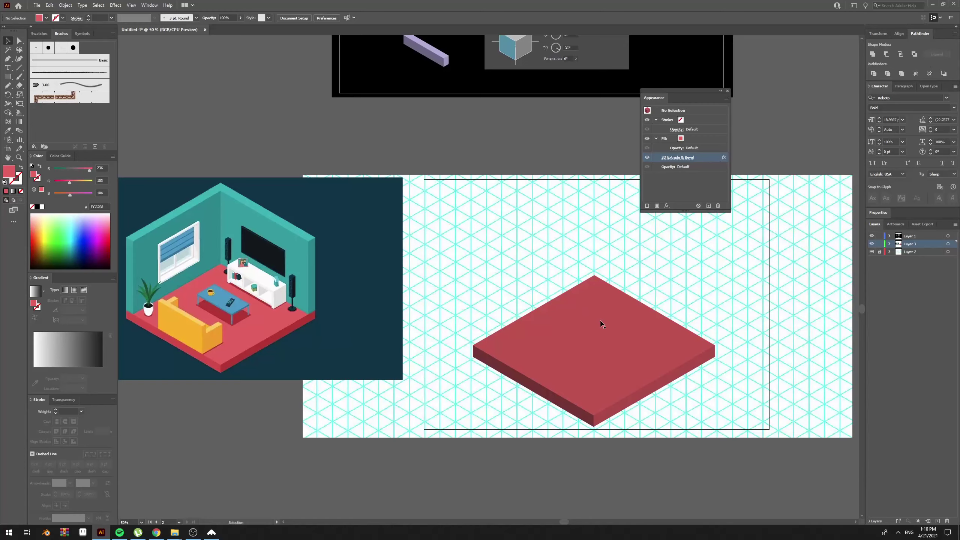
{"action": "left_click_drag", "start_coordinate": [606, 291], "coordinate": [603, 291]}
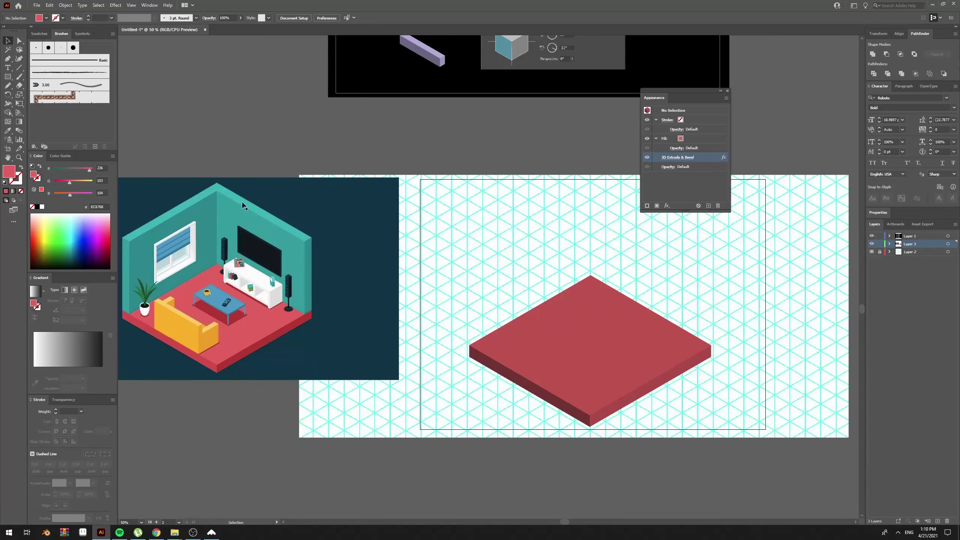
Step: Draw a red rectangle about 601 × 510 px for the left wall and place it above the floor slab
{"action": "left_click_drag", "start_coordinate": [507, 241], "coordinate": [553, 370]}
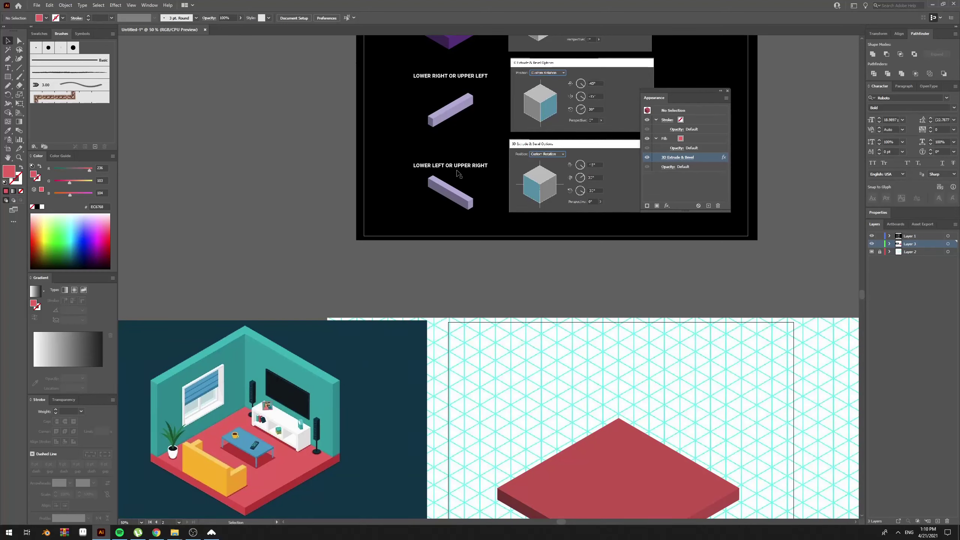
{"action": "left_click_drag", "start_coordinate": [631, 351], "coordinate": [564, 309]}
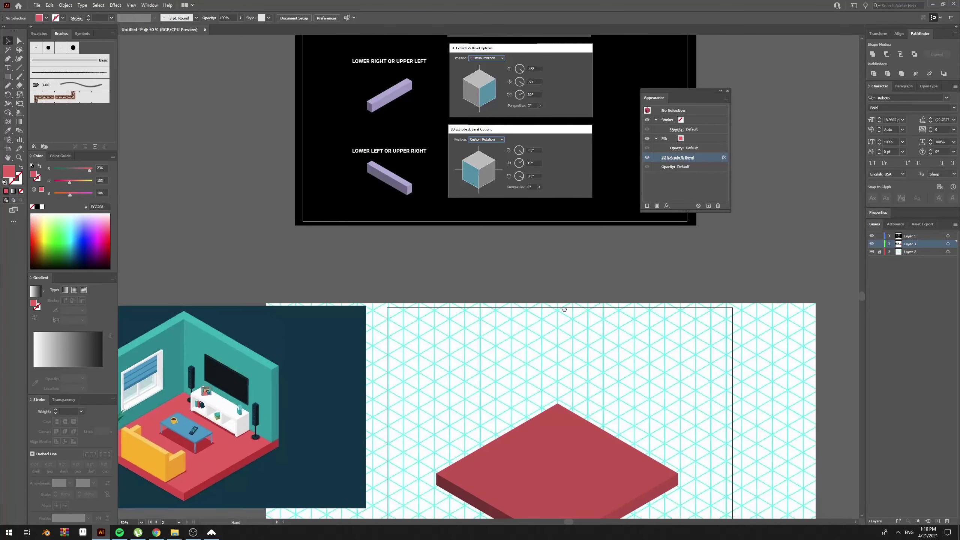
{"action": "key", "text": "r"}
{"action": "key", "text": "v"}
{"action": "key", "text": "m"}
{"action": "left_click_drag", "start_coordinate": [472, 255], "coordinate": [615, 397]}
{"action": "key", "text": "v"}
{"action": "left_click_drag", "start_coordinate": [575, 332], "coordinate": [541, 305]}
{"action": "left_click_drag", "start_coordinate": [581, 300], "coordinate": [607, 299]}
{"action": "left_click_drag", "start_coordinate": [541, 336], "coordinate": [566, 324]}
{"action": "left_click_drag", "start_coordinate": [565, 325], "coordinate": [561, 346]}
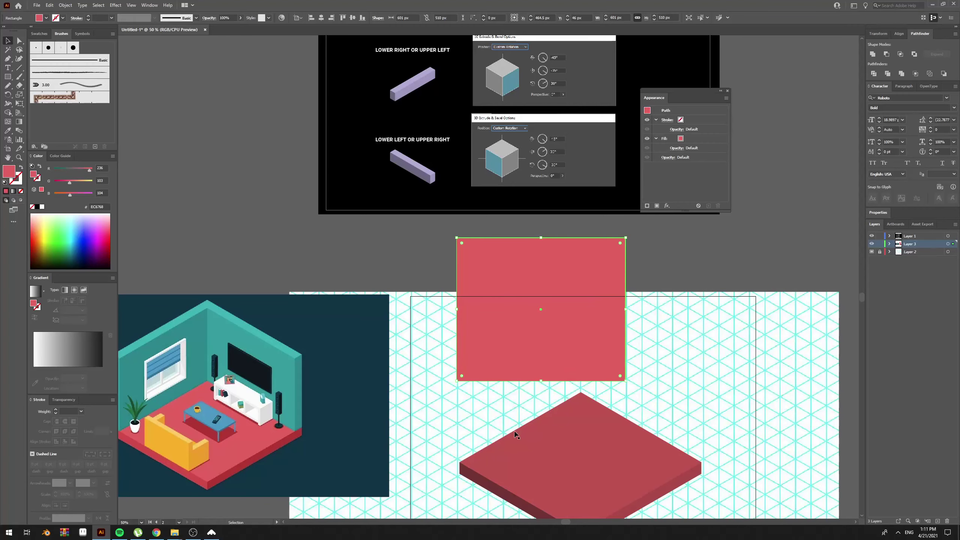
Step: Extrude the wall rectangle with 3D Extrude & Bevel, using the guide's lower-right or upper-left rotation of -45°, -35° and 30°
{"action": "left_click_drag", "start_coordinate": [564, 276], "coordinate": [539, 342]}
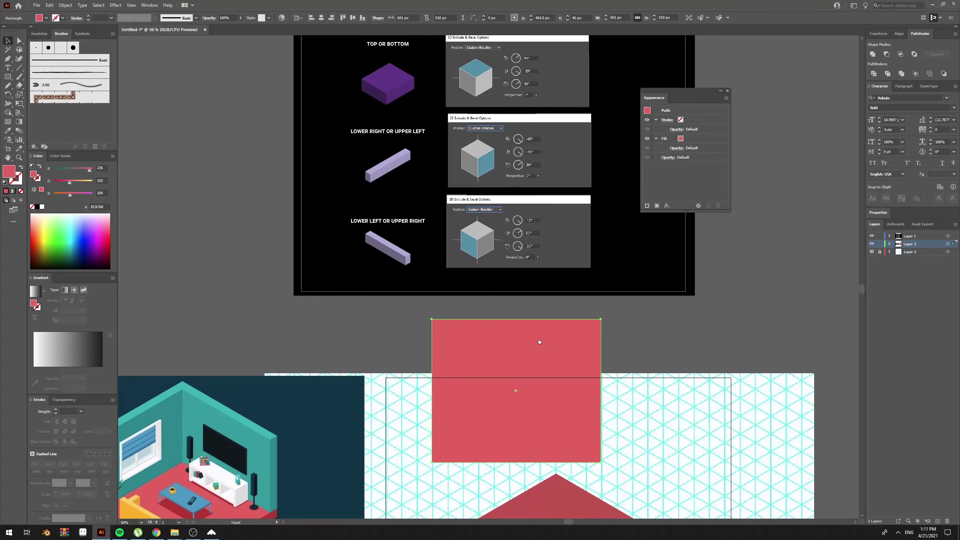
{"action": "left_click", "coordinate": [120, 5]}
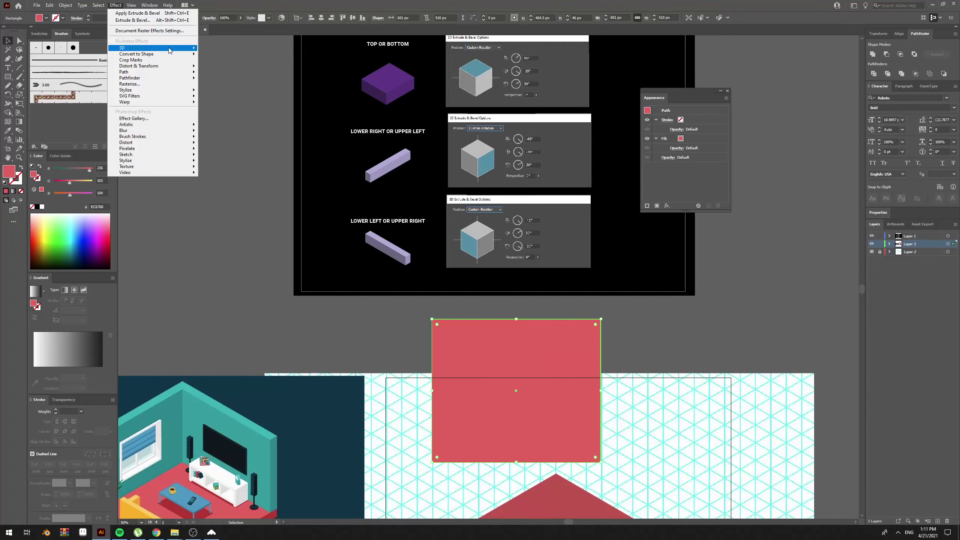
{"action": "mouse_move", "coordinate": [170, 50]}
{"action": "left_click", "coordinate": [222, 49]}
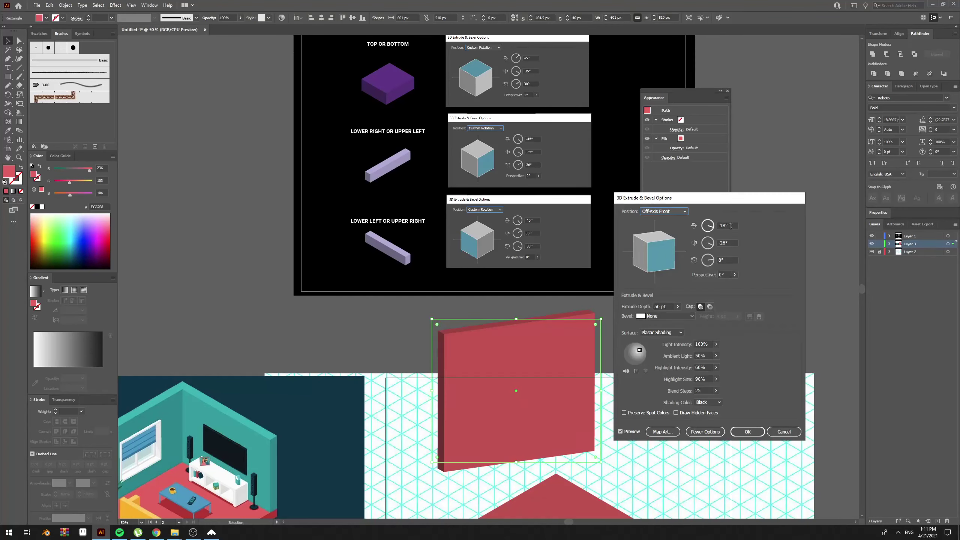
{"action": "left_click", "coordinate": [730, 226]}
{"action": "type", "text": "-"}
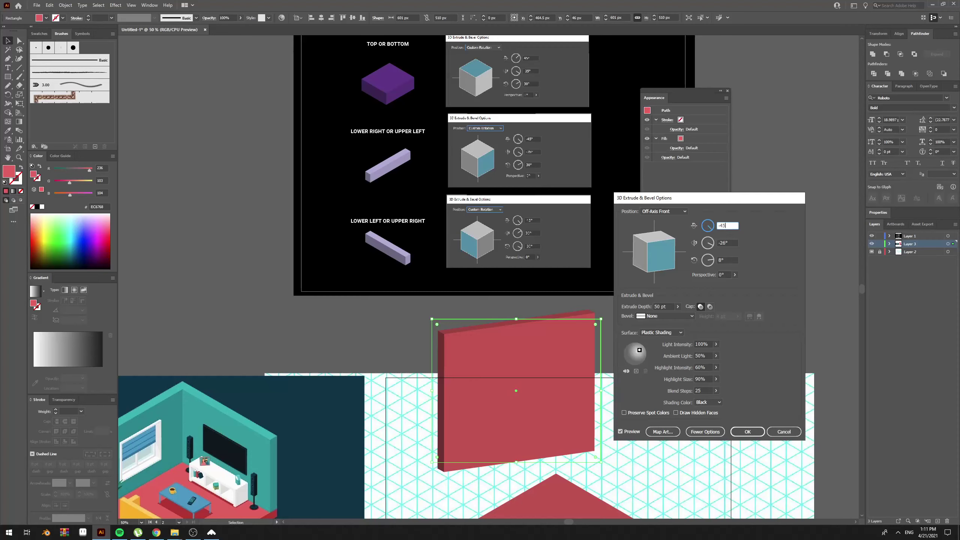
{"action": "type", "text": "45"}
{"action": "key", "text": "Tab"}
{"action": "type", "text": "-35"}
{"action": "key", "text": "Tab"}
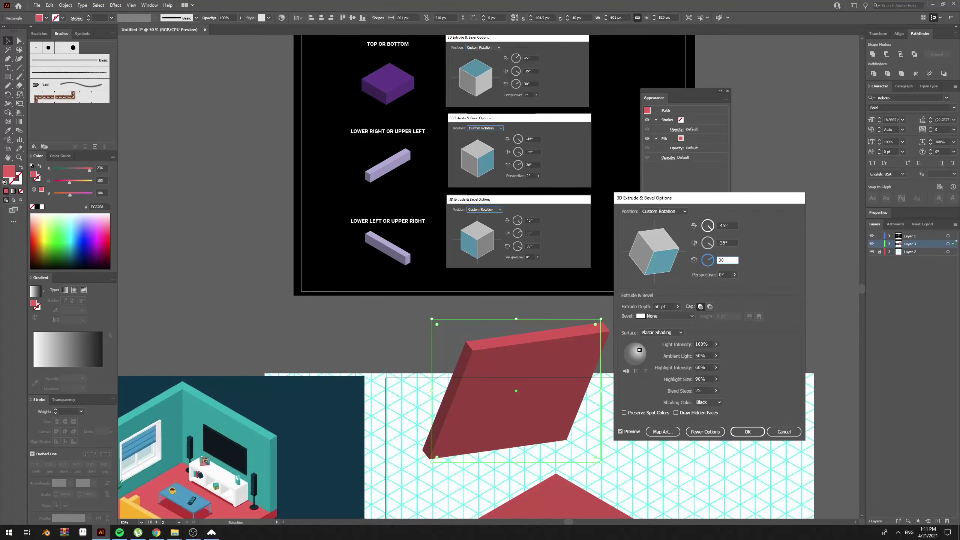
{"action": "left_click", "coordinate": [727, 244]}
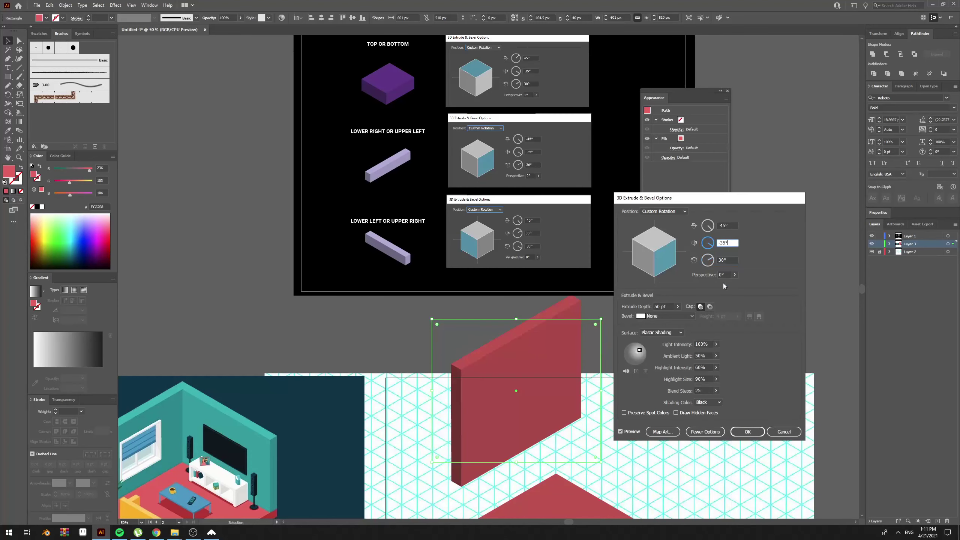
Step: Set the wall effect's Blend Steps to 1 and apply the extrusion
{"action": "double_click", "coordinate": [701, 387]}
{"action": "type", "text": "1"}
{"action": "left_click", "coordinate": [724, 261]}
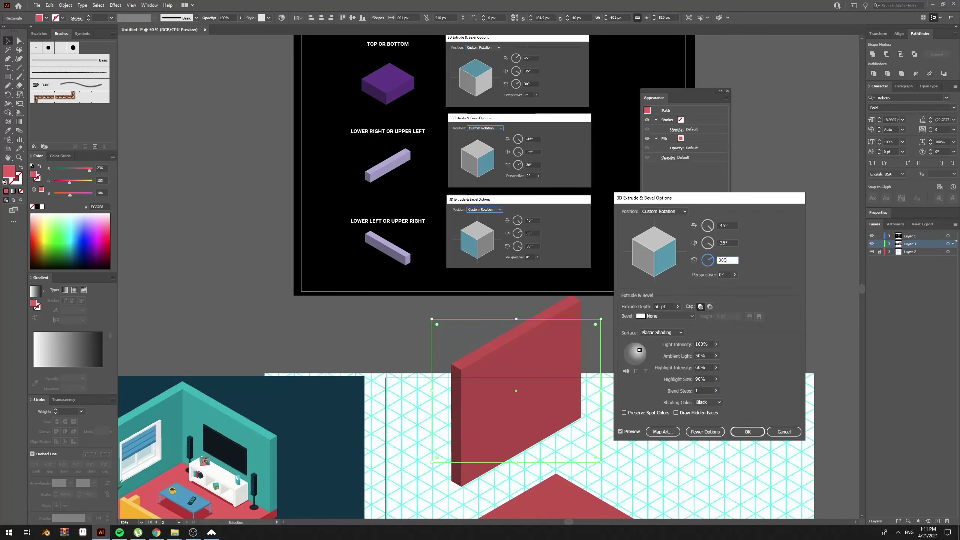
{"action": "left_click", "coordinate": [736, 433]}
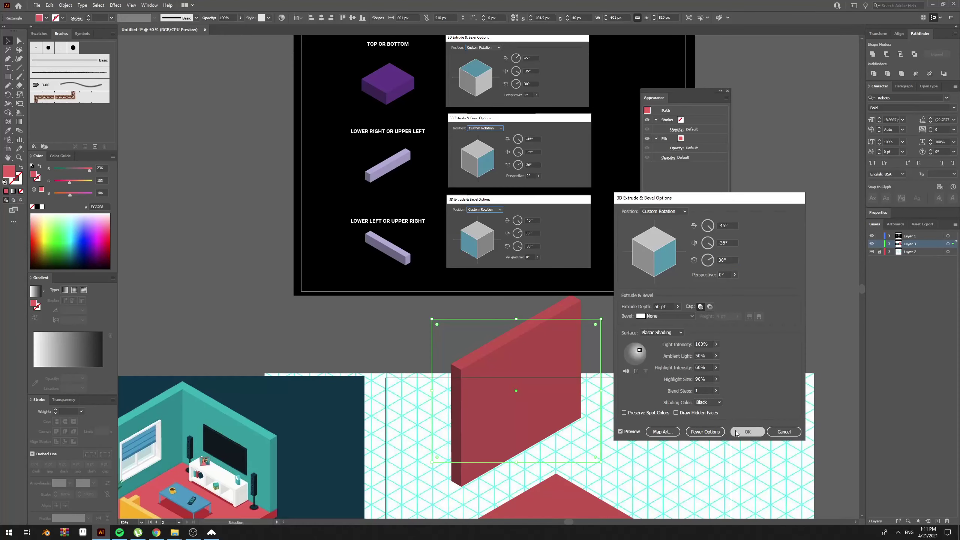
Step: Place the extruded wall on the floor slab's left rear edge and lower its top edge to a 400 px height
{"action": "left_click_drag", "start_coordinate": [569, 392], "coordinate": [563, 333]}
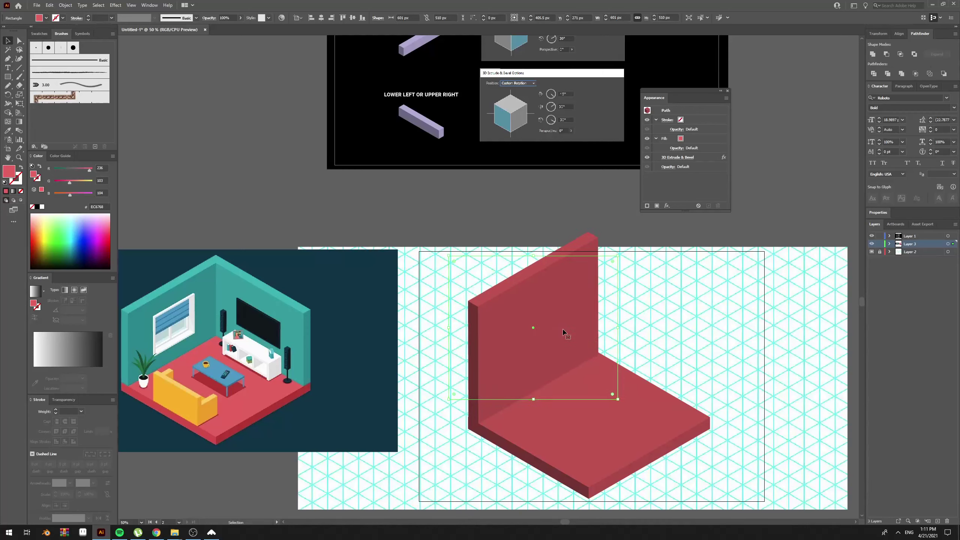
{"action": "key", "text": "Up"}
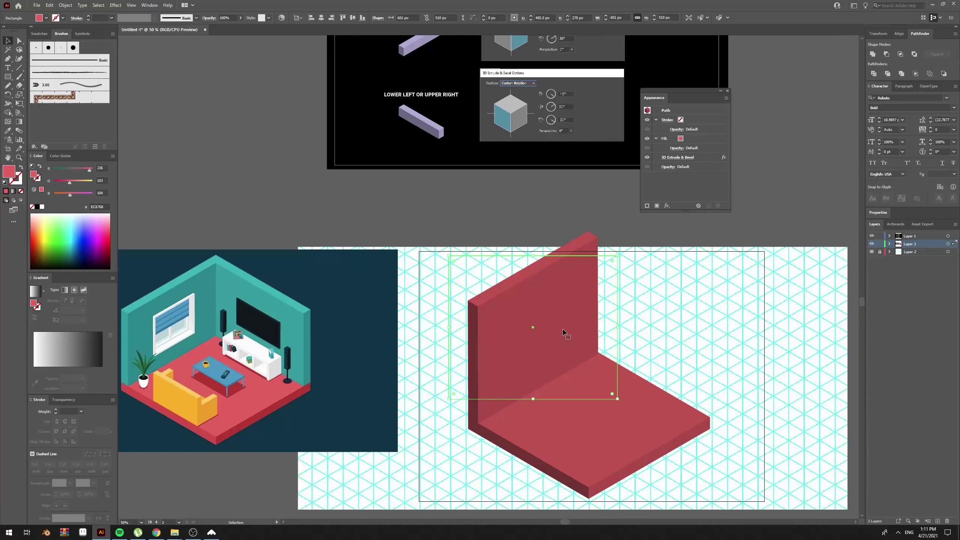
{"action": "key", "text": "a"}
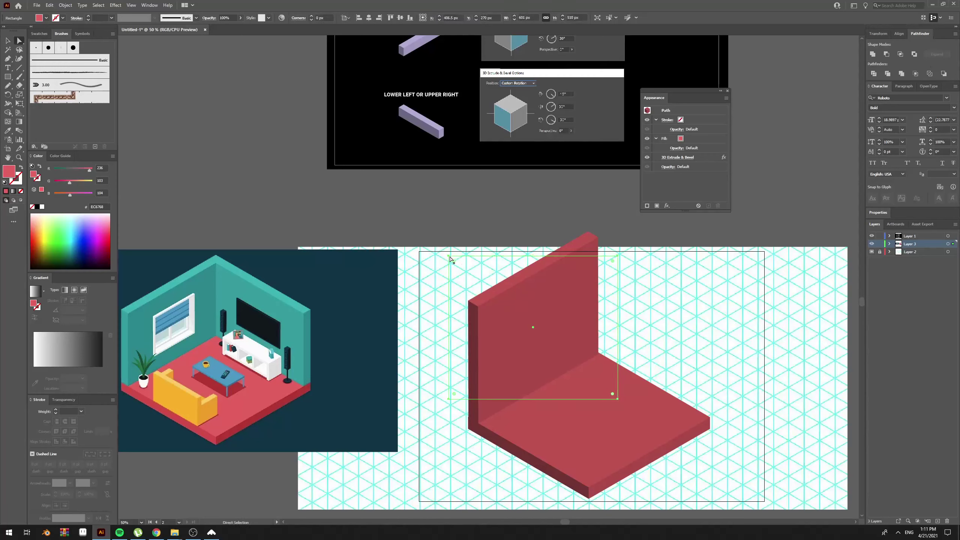
{"action": "left_click", "coordinate": [449, 256]}
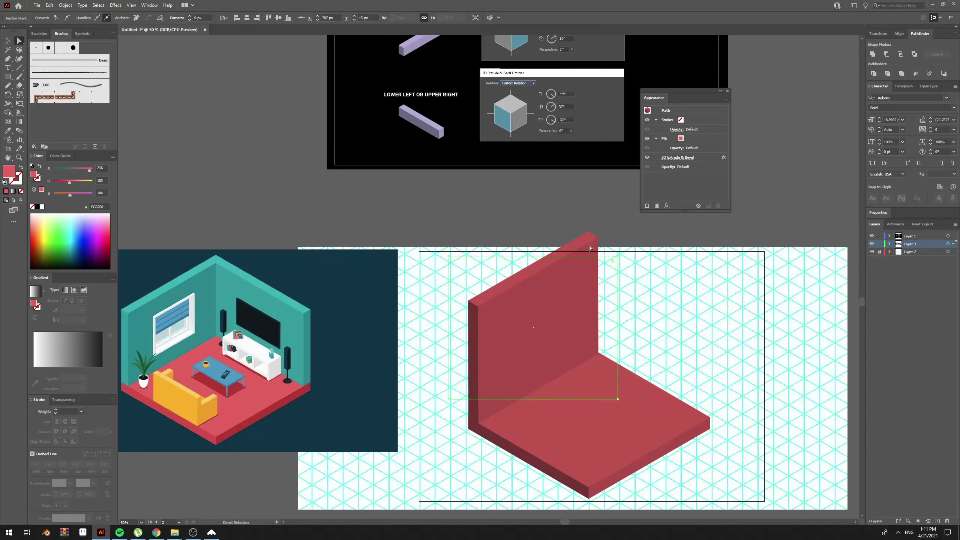
{"action": "left_click", "coordinate": [451, 260]}
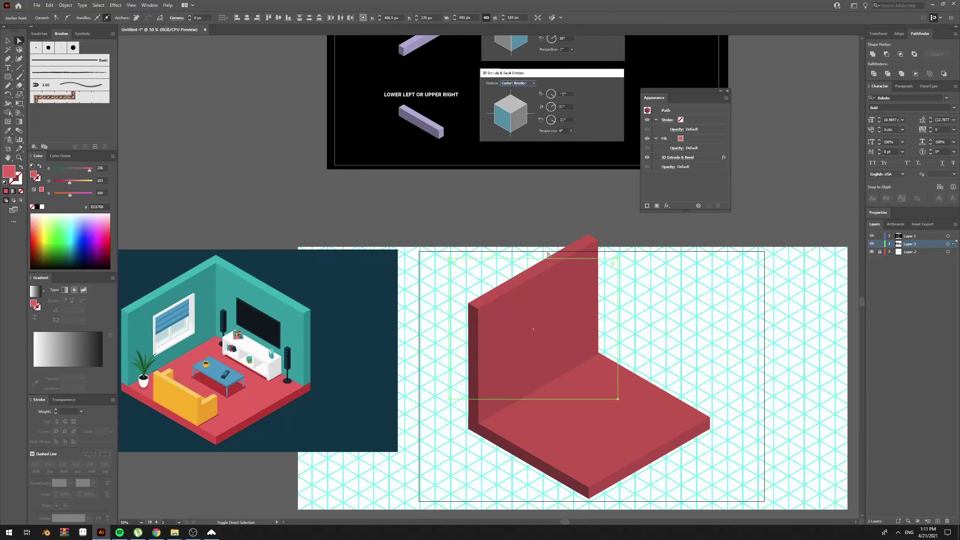
{"action": "key", "text": "shift+Down"}
{"action": "key", "text": "shift+Down"}
{"action": "key", "text": "shift+Down"}
{"action": "key", "text": "shift+Down"}
{"action": "key", "text": "shift+Down"}
{"action": "key", "text": "shift+Down"}
{"action": "key", "text": "shift+Down"}
{"action": "key", "text": "shift+Down"}
{"action": "key", "text": "shift+Down"}
{"action": "key", "text": "shift+Down"}
{"action": "key", "text": "shift+Down"}
{"action": "key", "text": "shift+Down"}
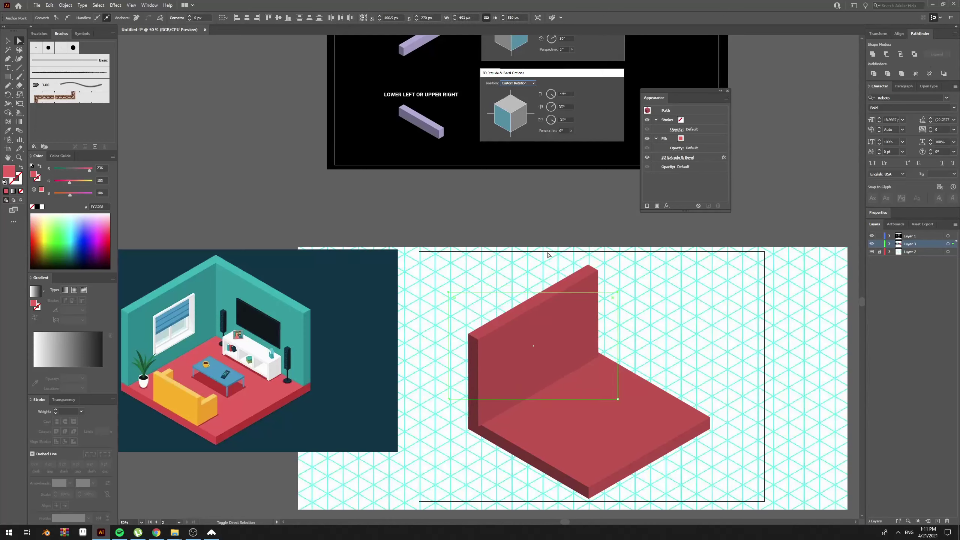
{"action": "key", "text": "shift+Up"}
{"action": "key", "text": "shift+Up"}
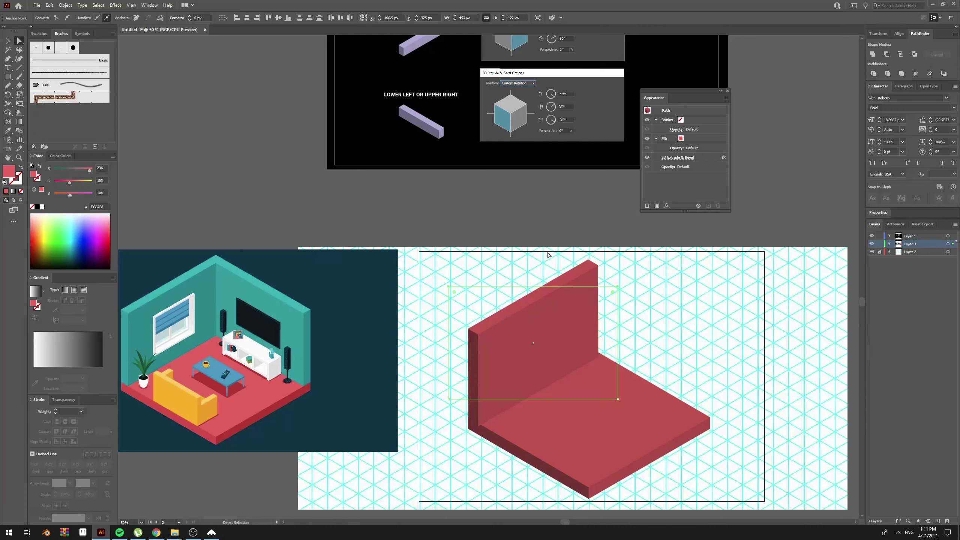
Step: Nudge the shortened wall slightly up and sideways so it lines up with the floor slab's left rear edge
{"action": "key", "text": "v"}
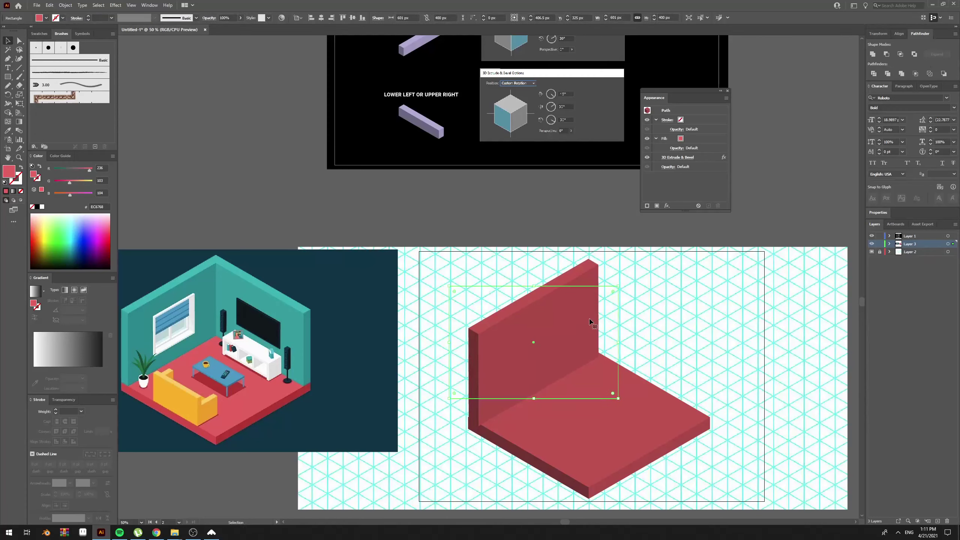
{"action": "key", "text": "Up"}
{"action": "key", "text": "Up"}
{"action": "key", "text": "Up"}
{"action": "key", "text": "Up"}
{"action": "key", "text": "Up"}
{"action": "key", "text": "Up"}
{"action": "key", "text": "Up"}
{"action": "key", "text": "Up"}
{"action": "key", "text": "Up"}
{"action": "key", "text": "Left"}
{"action": "key", "text": "Left"}
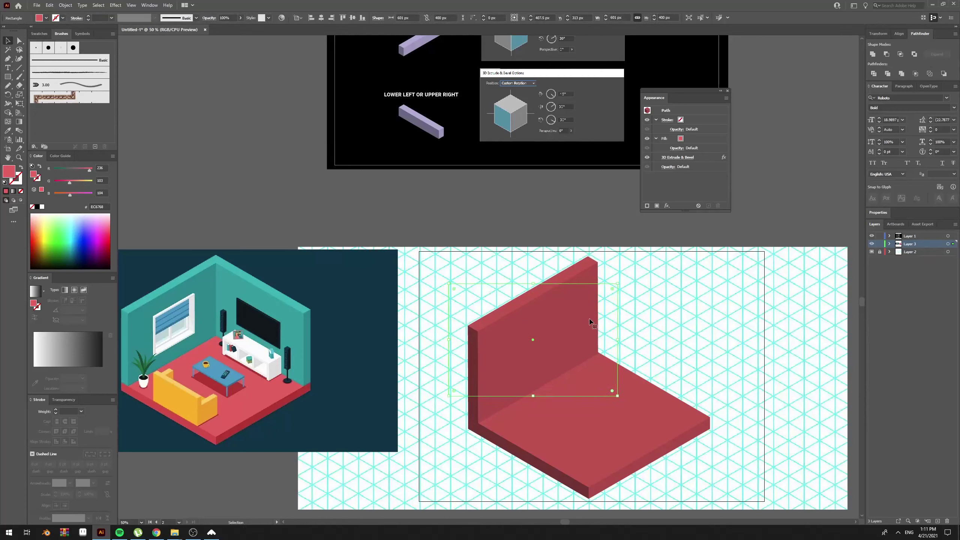
{"action": "key", "text": "Down"}
Step: Duplicate the left wall horizontally over the right half of the floor and move the Appearance panel clear of it
{"action": "left_click", "coordinate": [662, 321]}
{"action": "left_click_drag", "start_coordinate": [555, 333], "coordinate": [684, 332]}
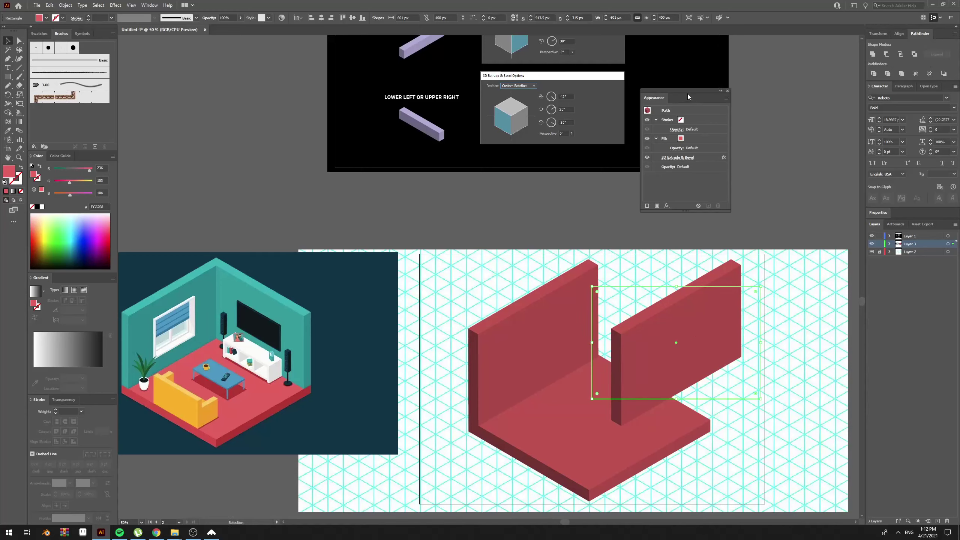
{"action": "left_click_drag", "start_coordinate": [659, 105], "coordinate": [598, 130]}
{"action": "left_click", "coordinate": [148, 5]}
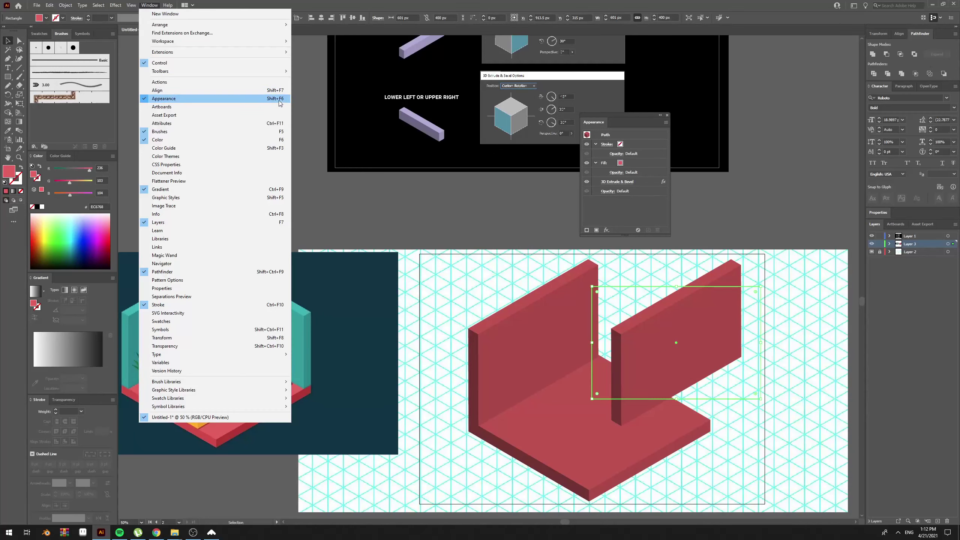
{"action": "left_click", "coordinate": [535, 123]}
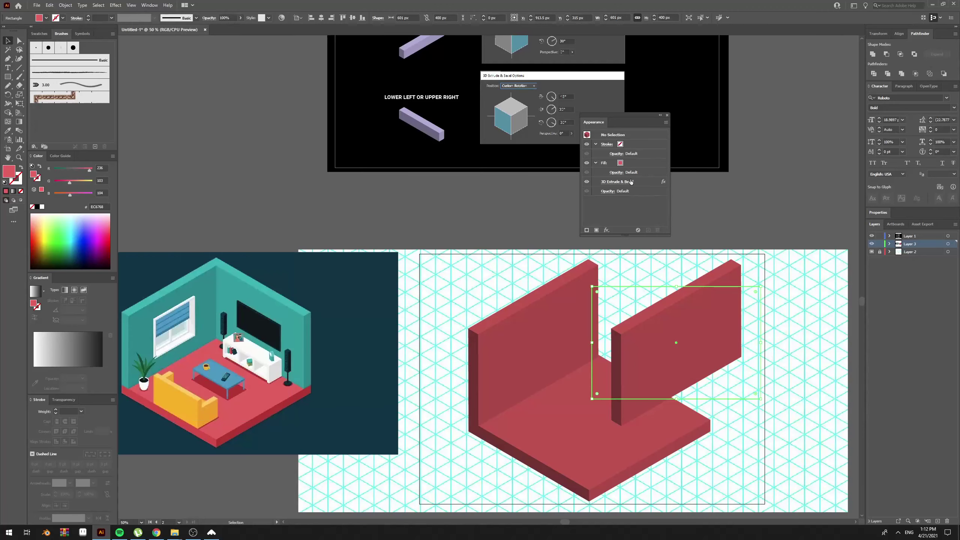
{"action": "double_click", "coordinate": [655, 183]}
{"action": "left_click_drag", "start_coordinate": [694, 198], "coordinate": [344, 133]}
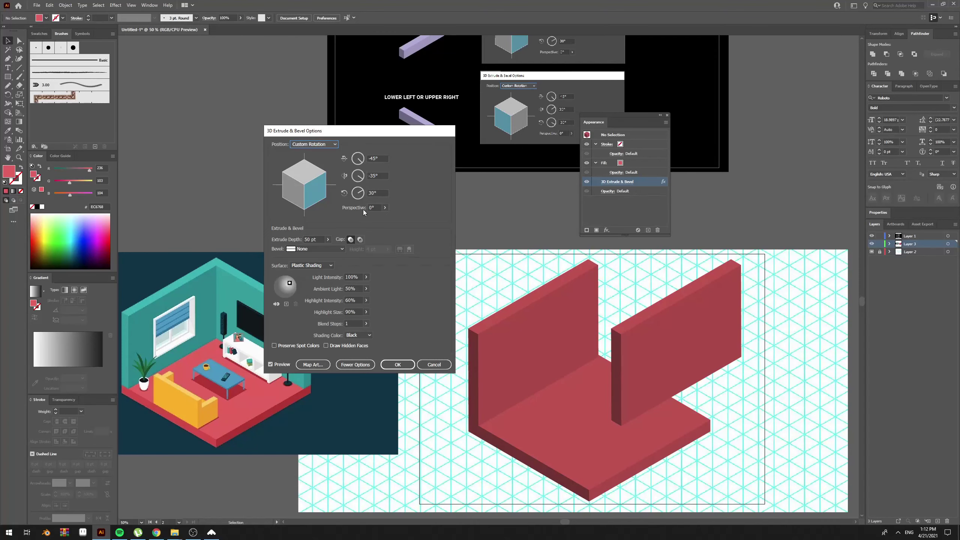
{"action": "left_click", "coordinate": [372, 175]}
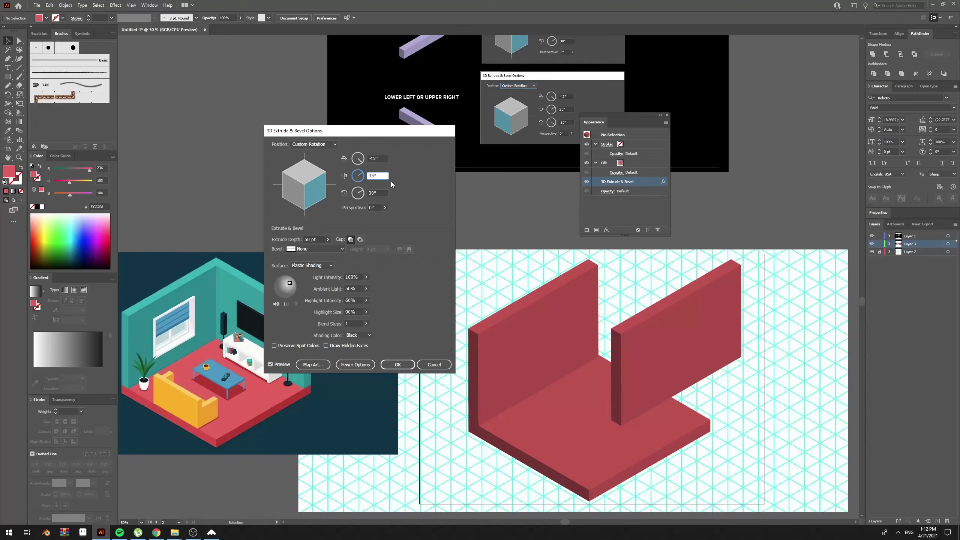
{"action": "left_click", "coordinate": [380, 194]}
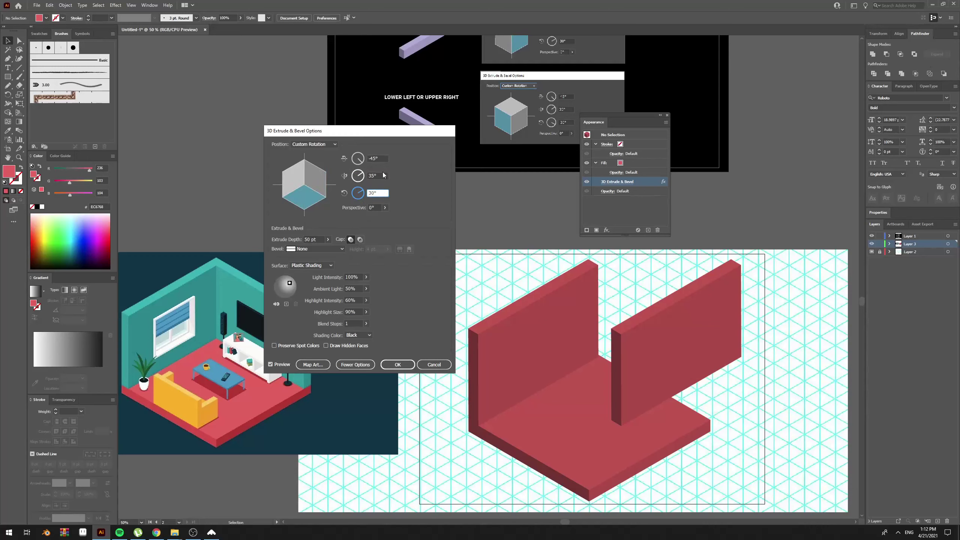
{"action": "left_click", "coordinate": [374, 158]}
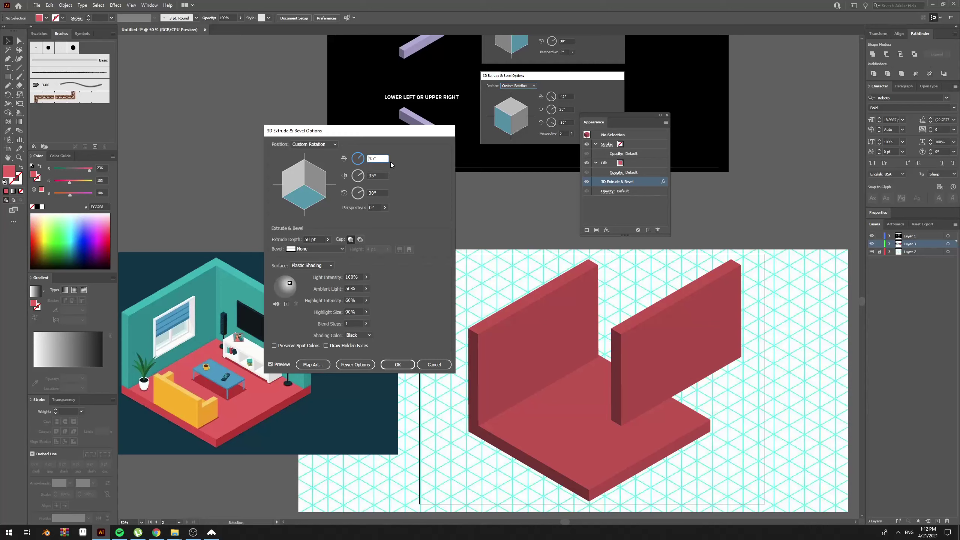
{"action": "left_click", "coordinate": [377, 175]}
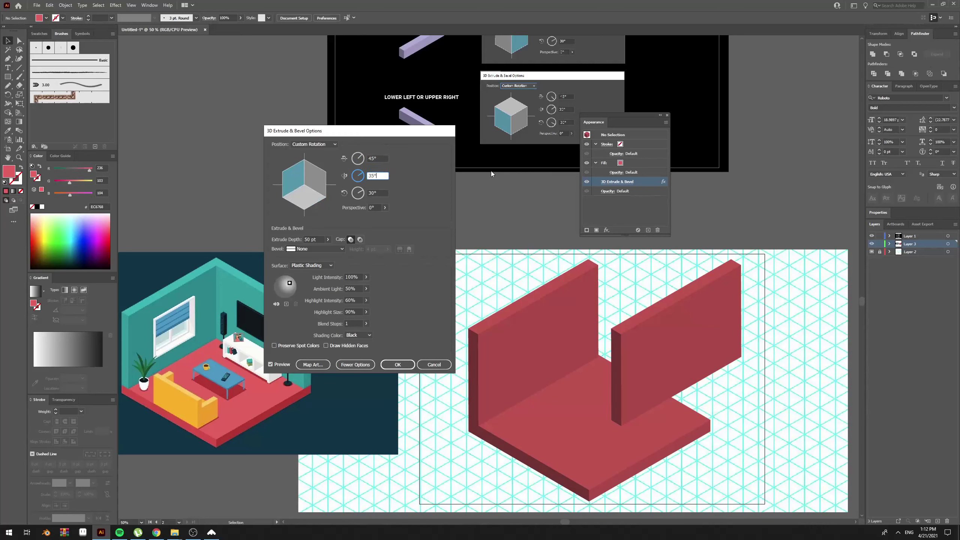
{"action": "left_click", "coordinate": [370, 192]}
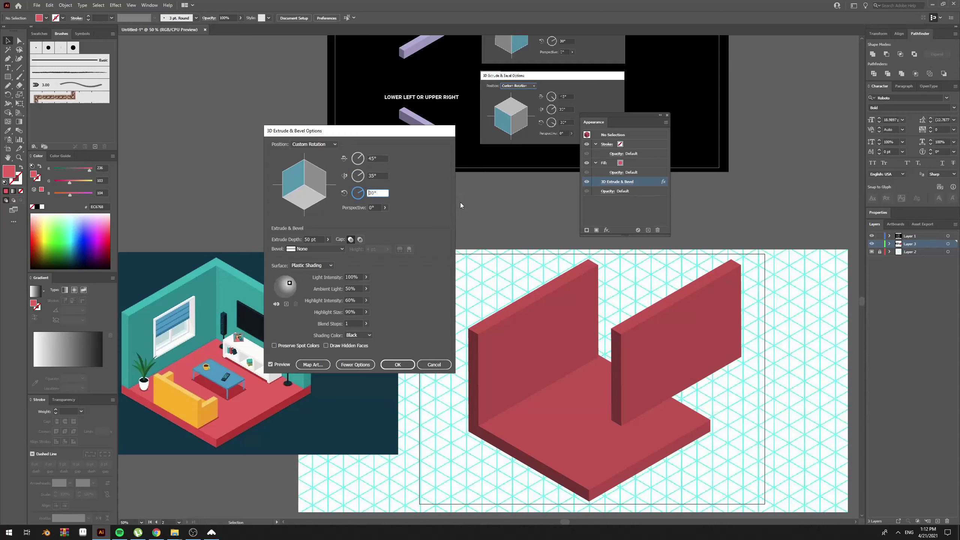
{"action": "left_click", "coordinate": [377, 175]}
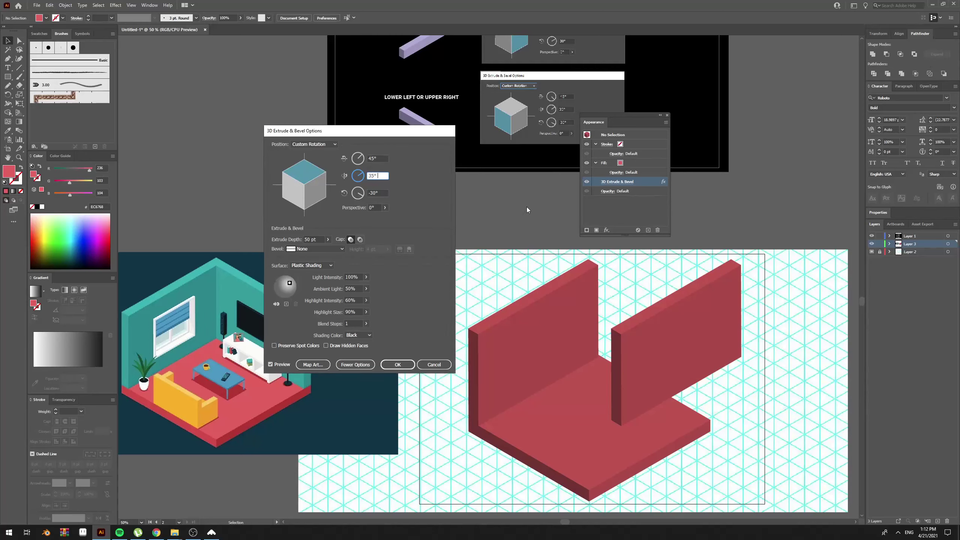
{"action": "key", "text": "Return"}
Step: Try to apply the guide's lower-left or upper-right rotation of -45°, 35° and -30° through the 3D Extrude & Bevel effect
{"action": "left_click_drag", "start_coordinate": [525, 161], "coordinate": [505, 281]}
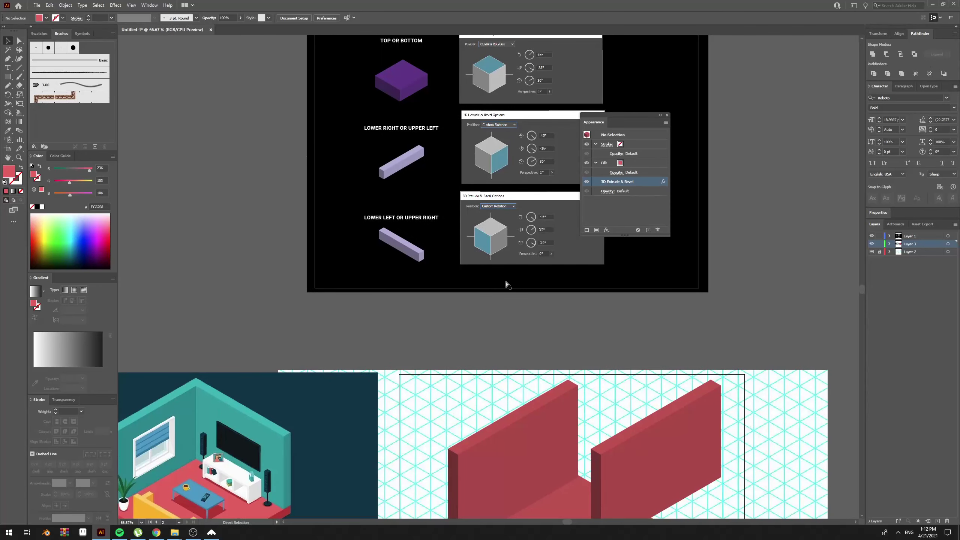
{"action": "key", "text": "ctrl+plus"}
{"action": "left_click_drag", "start_coordinate": [564, 242], "coordinate": [531, 260]}
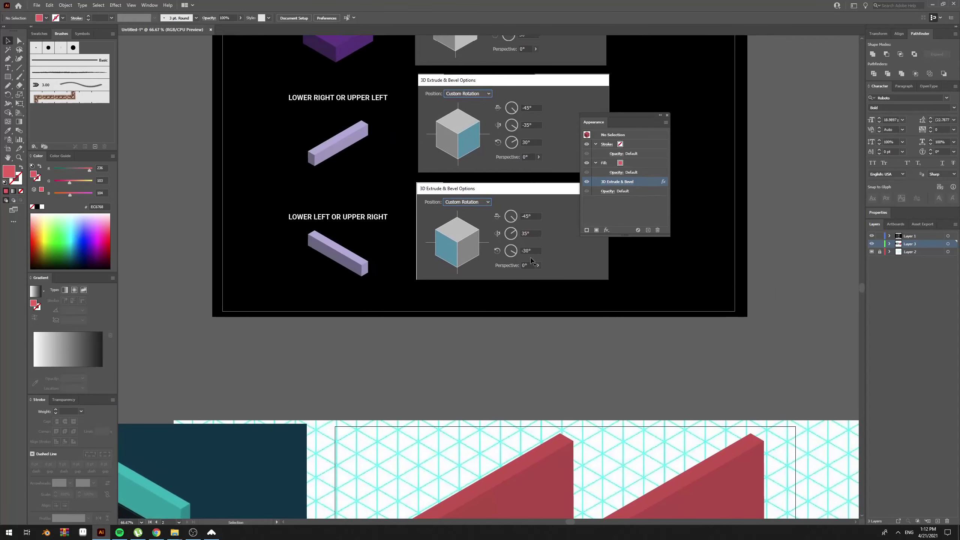
{"action": "left_click", "coordinate": [633, 183]}
{"action": "left_click_drag", "start_coordinate": [395, 132], "coordinate": [355, 184]}
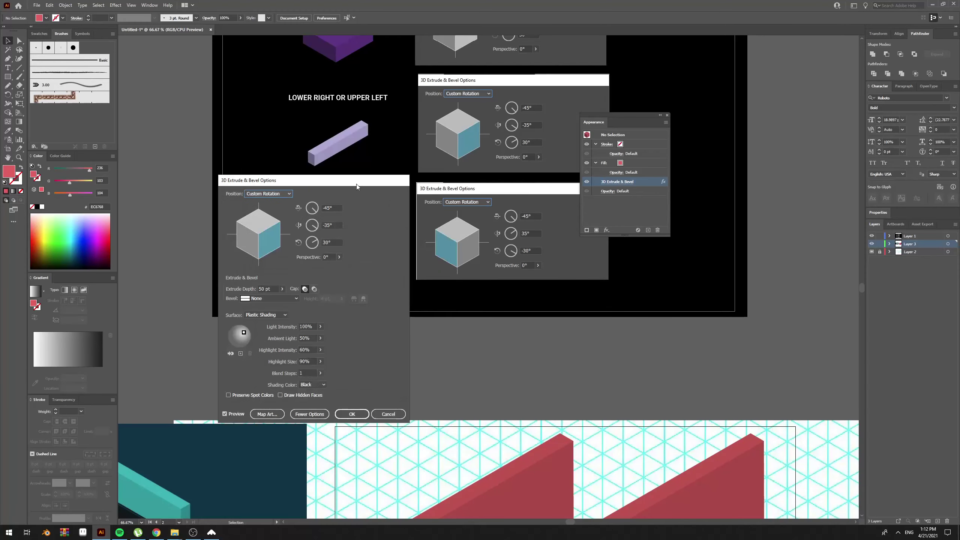
{"action": "left_click", "coordinate": [333, 208]}
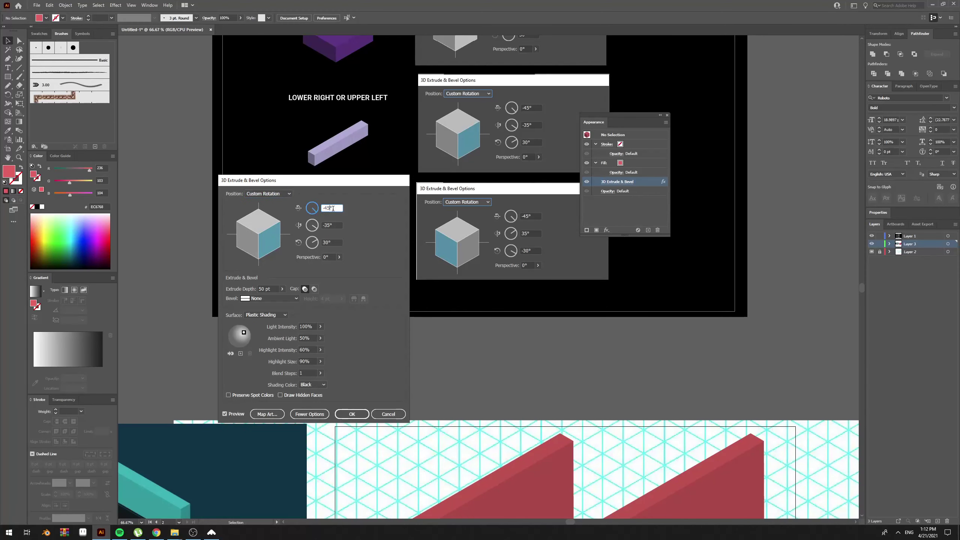
{"action": "left_click", "coordinate": [324, 225]}
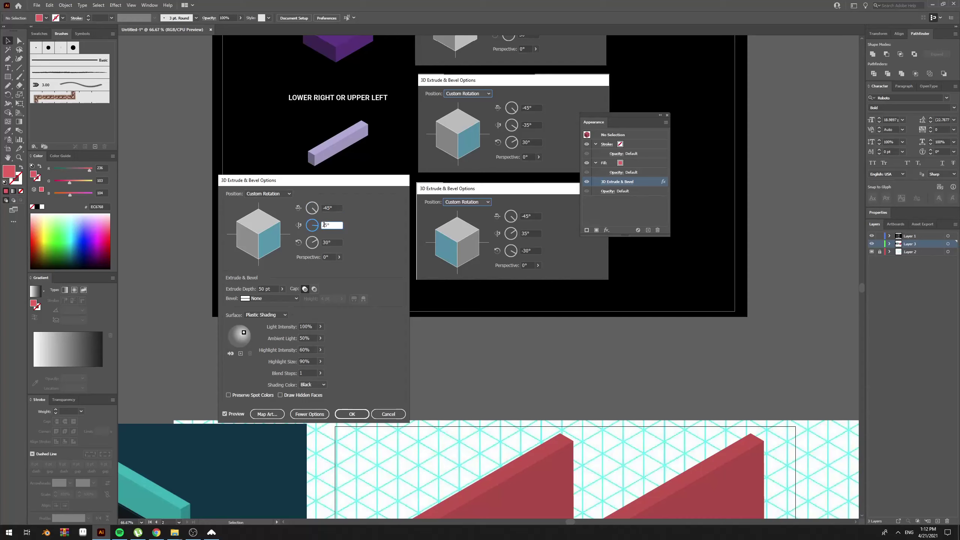
{"action": "key", "text": "Tab"}
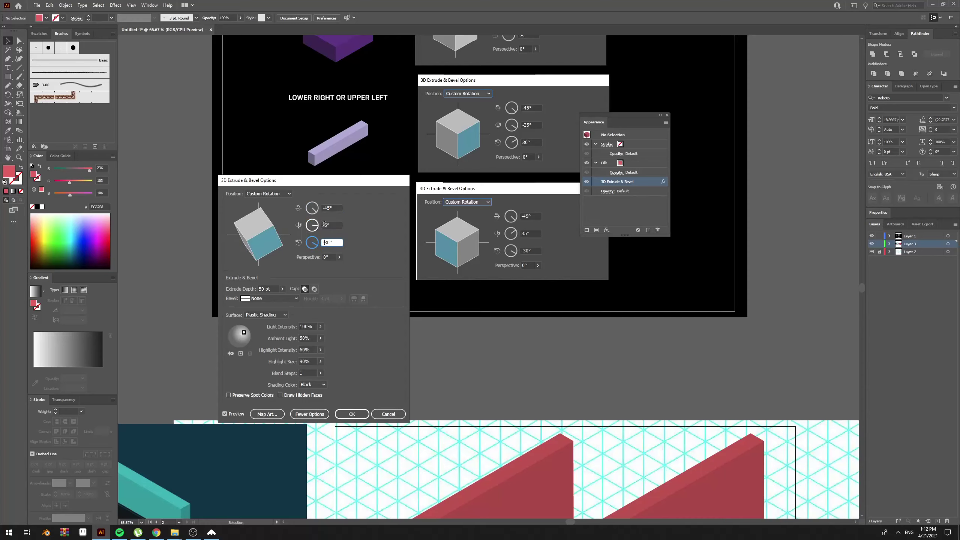
{"action": "left_click", "coordinate": [325, 225]}
{"action": "type", "text": "-35"}
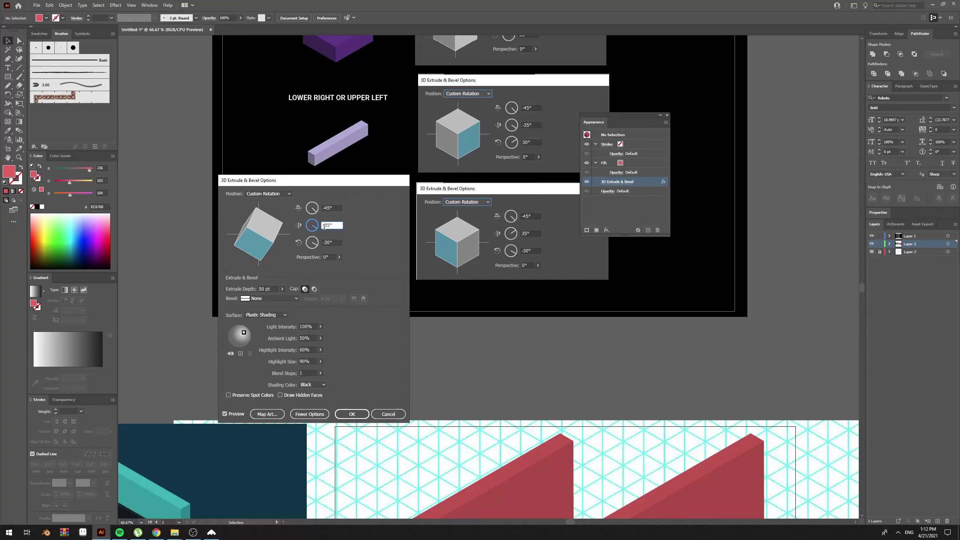
{"action": "left_click", "coordinate": [332, 242]}
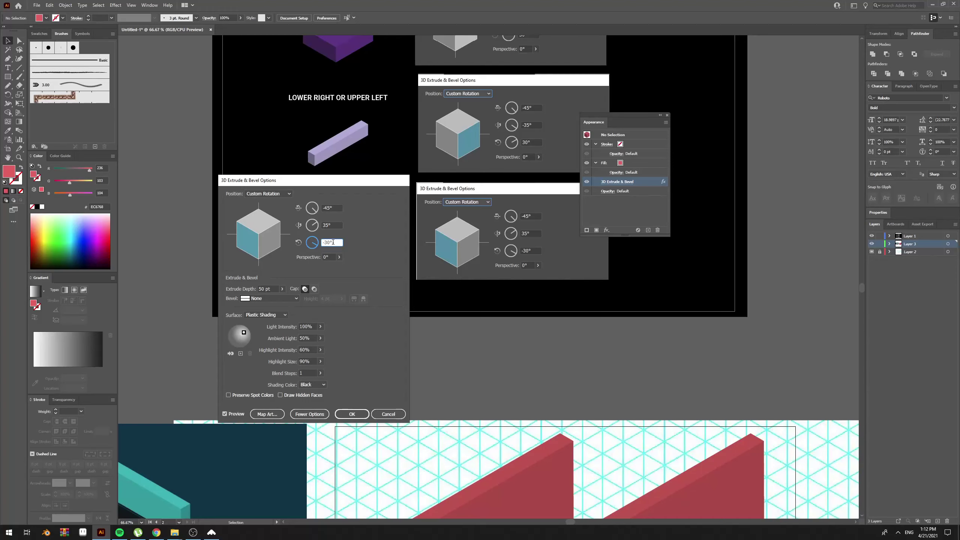
{"action": "left_click", "coordinate": [349, 411]}
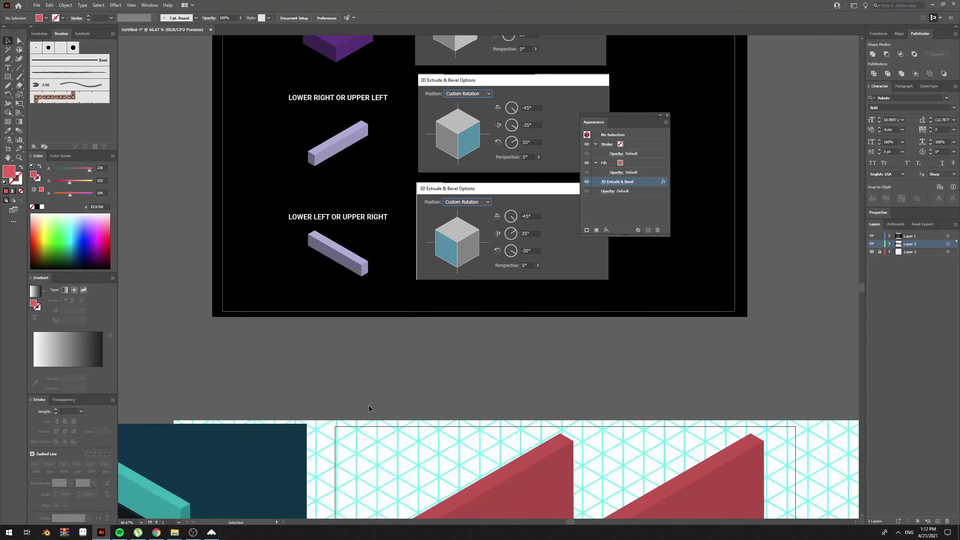
Step: Select the duplicated wall and set its 3D Extrude & Bevel rotation to 34° about Y and -30° about Z
{"action": "left_click_drag", "start_coordinate": [626, 368], "coordinate": [450, 188]}
{"action": "key", "text": "ctrl+minus"}
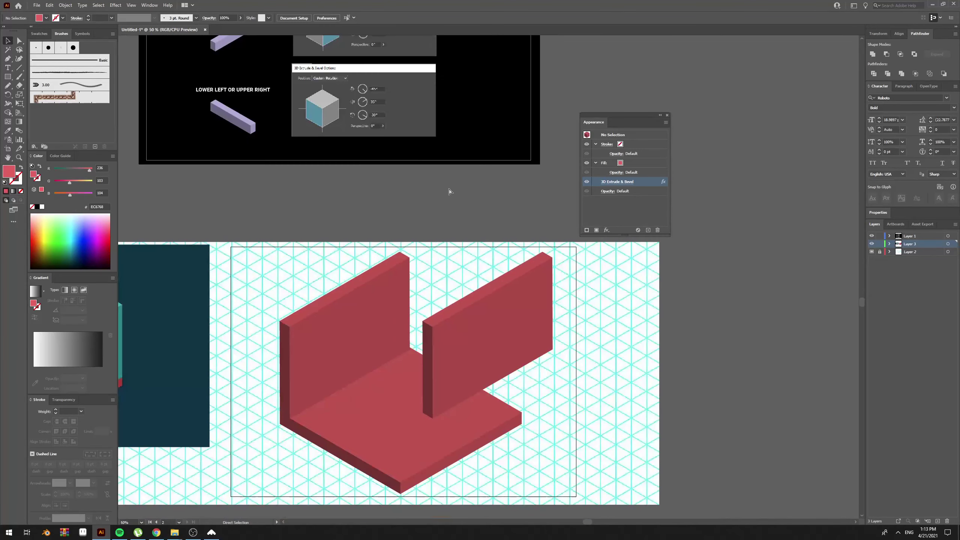
{"action": "left_click", "coordinate": [517, 355]}
{"action": "left_click_drag", "start_coordinate": [517, 355], "coordinate": [569, 412]}
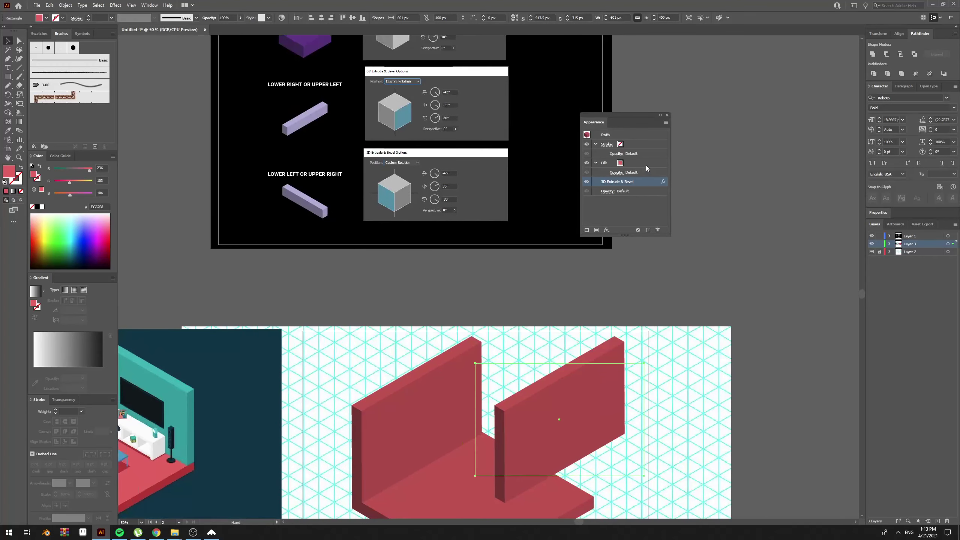
{"action": "double_click", "coordinate": [645, 185]}
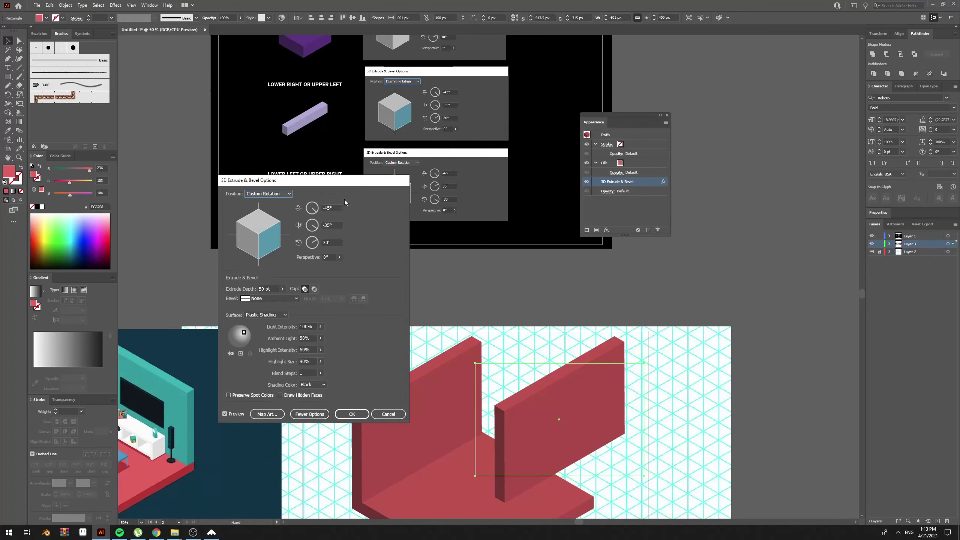
{"action": "left_click", "coordinate": [334, 225]}
{"action": "key", "text": "Delete"}
{"action": "key", "text": "Down"}
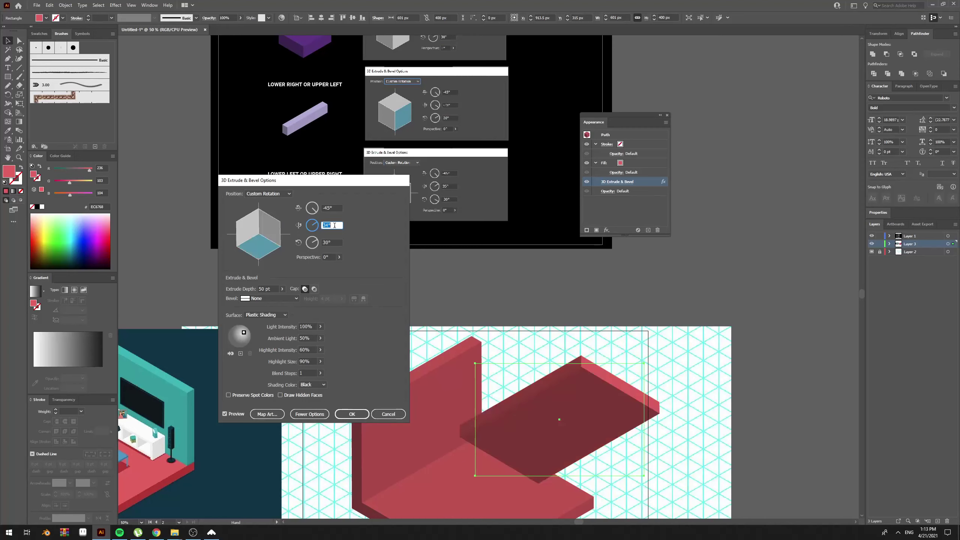
{"action": "left_click", "coordinate": [332, 241]}
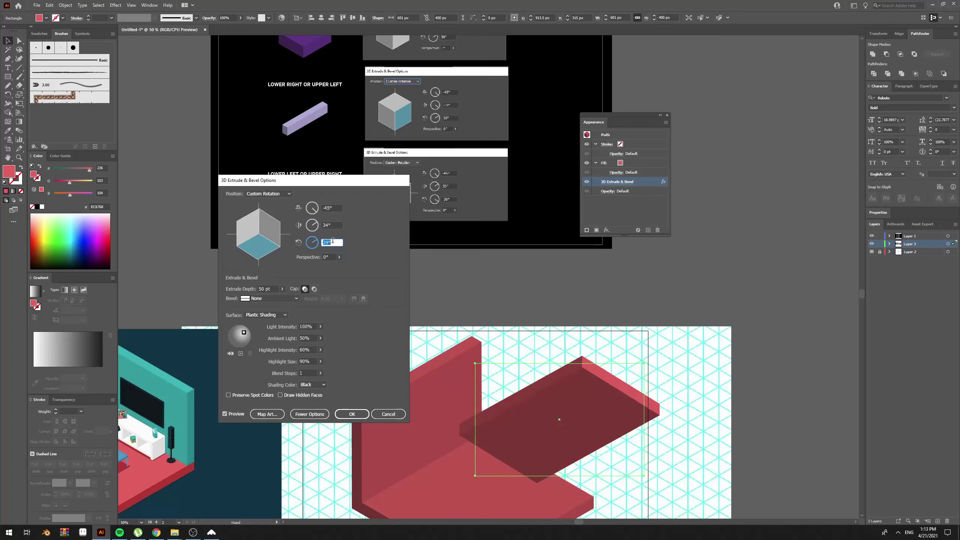
{"action": "type", "text": "-30"}
{"action": "key", "text": "Return"}
Step: Move the rotated wall onto the floor slab's right rear edge so it meets the left wall, and leave it selected
{"action": "left_click_drag", "start_coordinate": [596, 407], "coordinate": [579, 412]}
{"action": "left_click", "coordinate": [524, 244]}
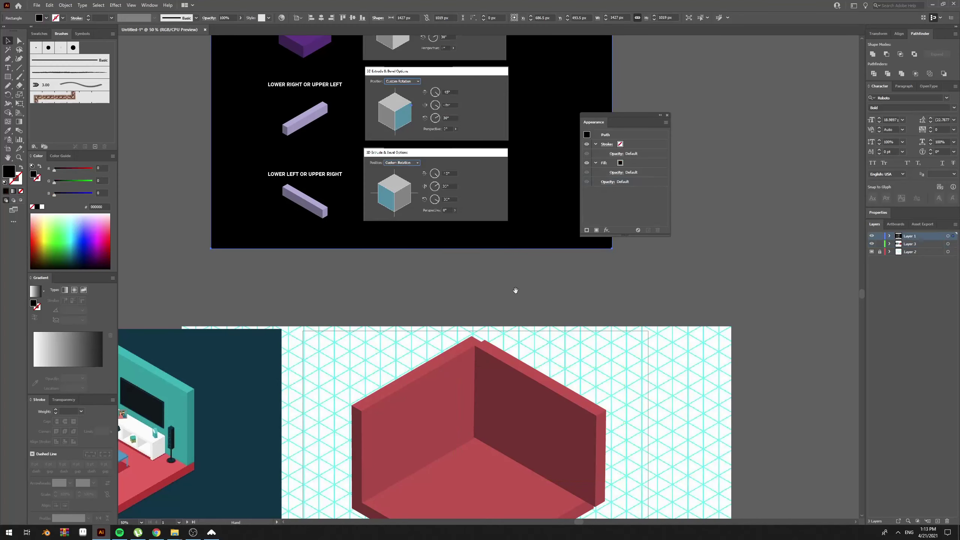
{"action": "left_click_drag", "start_coordinate": [518, 288], "coordinate": [557, 214]}
{"action": "left_click", "coordinate": [589, 344]}
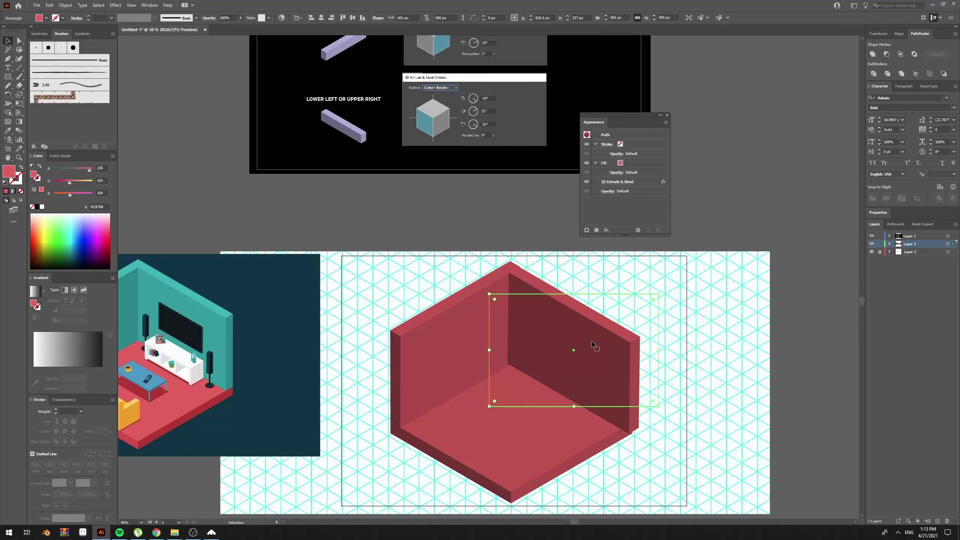
Step: Nudge the right wall along the floor's rear edge until its upper rear corner lines up with the left wall
{"action": "left_click_drag", "start_coordinate": [592, 344], "coordinate": [606, 348]}
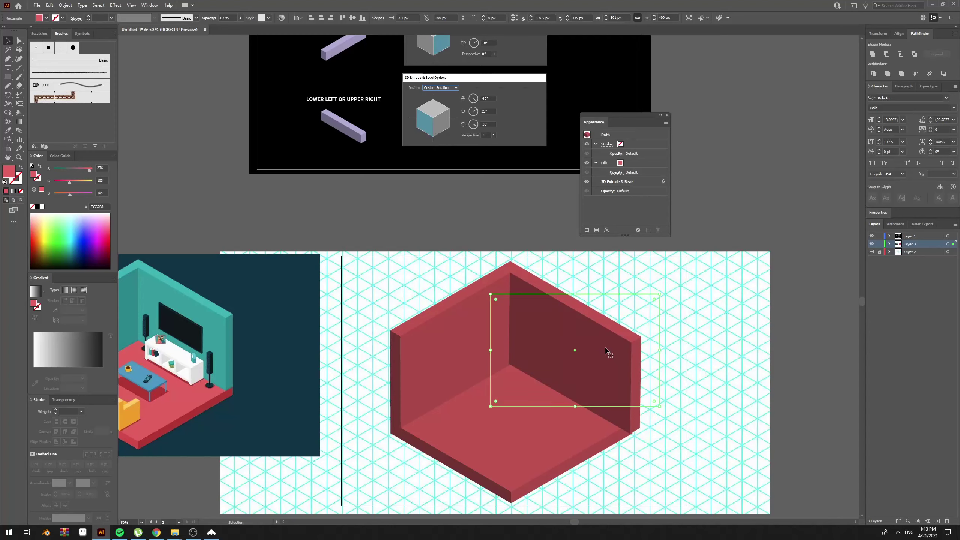
{"action": "key", "text": "Up"}
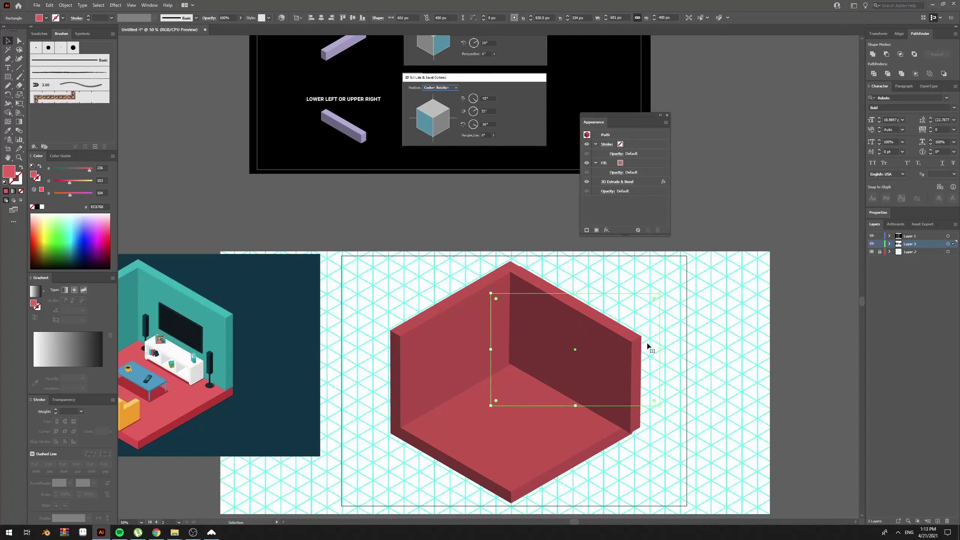
{"action": "left_click_drag", "start_coordinate": [580, 342], "coordinate": [585, 342]}
{"action": "key", "text": "Right"}
{"action": "key", "text": "Left"}
{"action": "key", "text": "Left"}
{"action": "key", "text": "Left"}
{"action": "key", "text": "Left"}
{"action": "key", "text": "Left"}
{"action": "key", "text": "Left"}
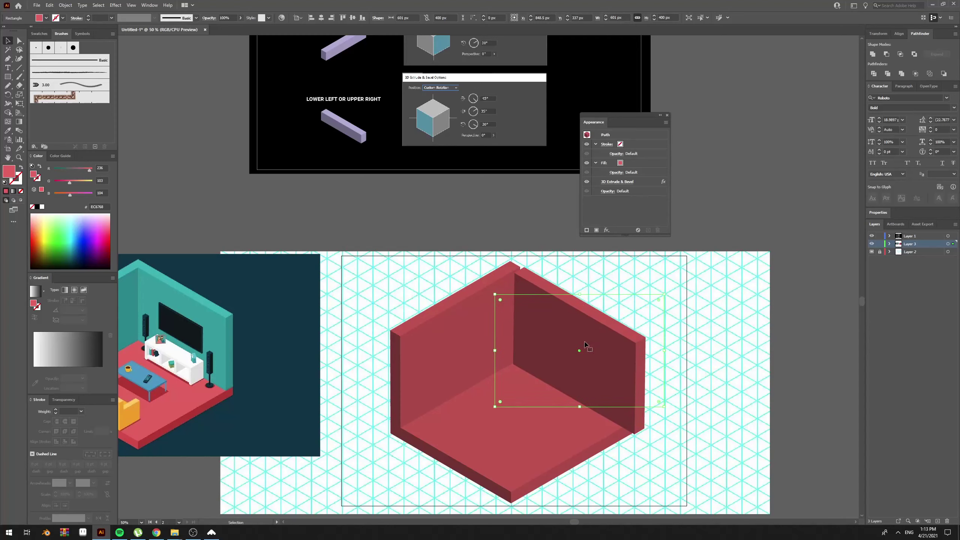
{"action": "key", "text": "Left"}
{"action": "key", "text": "Left"}
{"action": "key", "text": "Left"}
{"action": "key", "text": "Left"}
{"action": "key", "text": "Left"}
{"action": "key", "text": "Left"}
{"action": "key", "text": "Left"}
{"action": "key", "text": "Left"}
{"action": "key", "text": "Left"}
{"action": "key", "text": "Left"}
{"action": "key", "text": "Left"}
{"action": "key", "text": "Left"}
{"action": "key", "text": "Left"}
{"action": "key", "text": "Left"}
{"action": "key", "text": "Left"}
{"action": "key", "text": "Left"}
{"action": "key", "text": "Left"}
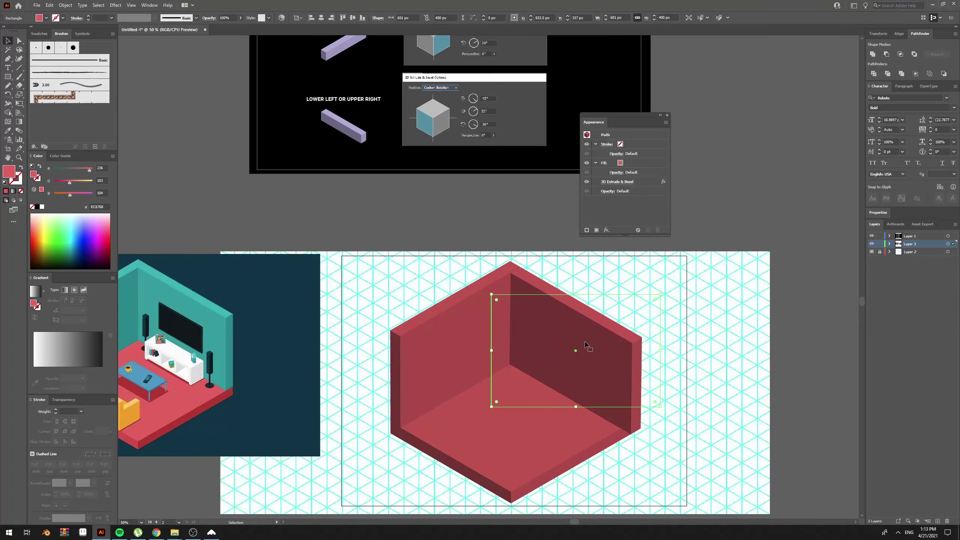
{"action": "key", "text": "Up"}
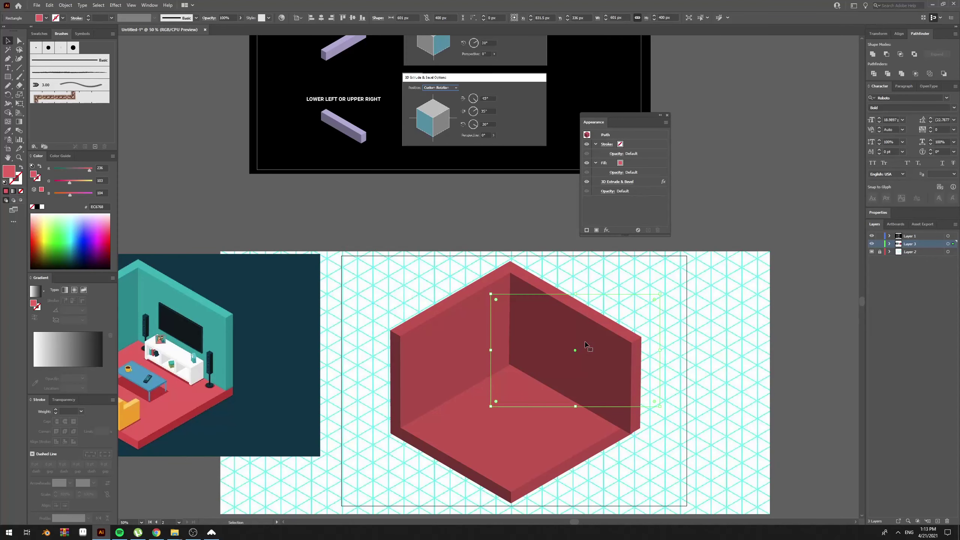
Step: Lower the right wall rectangle's two bottom anchor points to make it about 402 px tall
{"action": "key", "text": "a"}
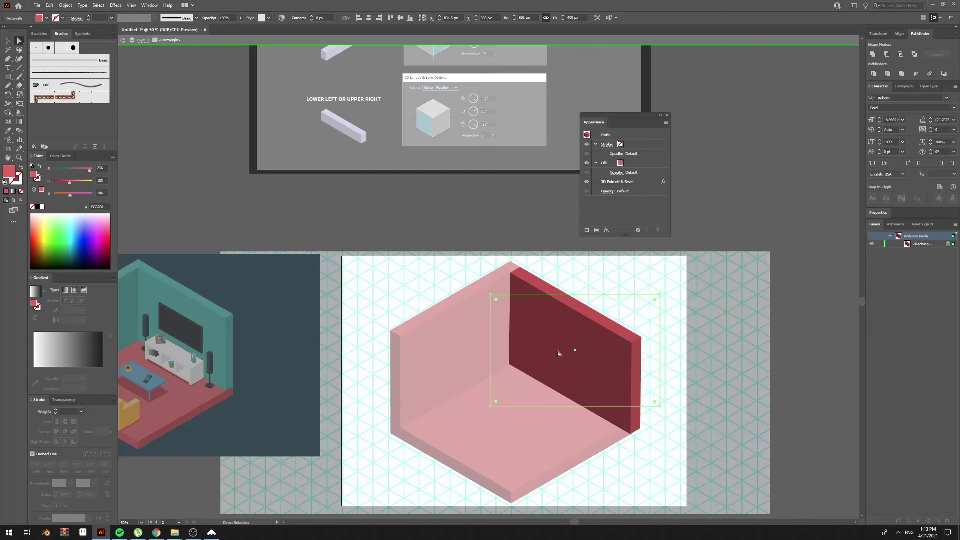
{"action": "left_click", "coordinate": [490, 406]}
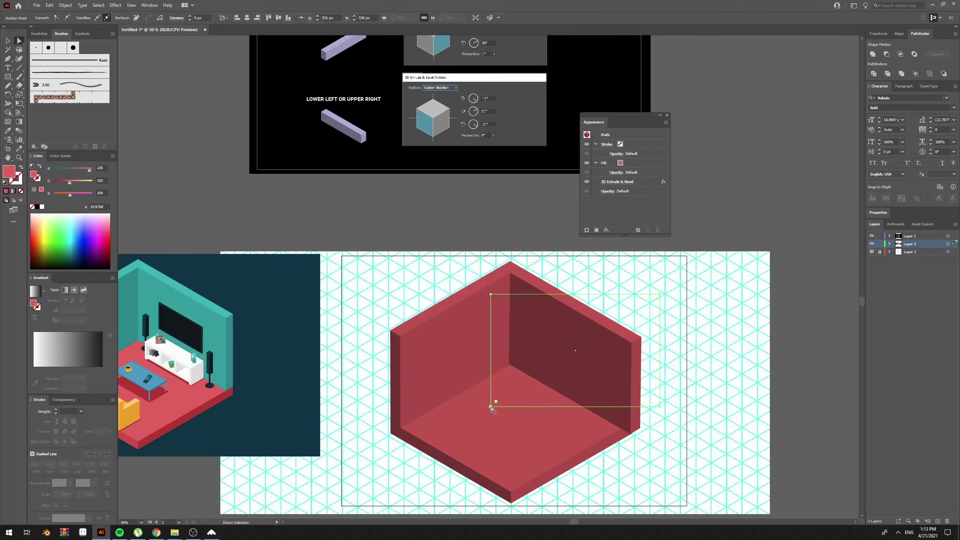
{"action": "left_click", "coordinate": [660, 407]}
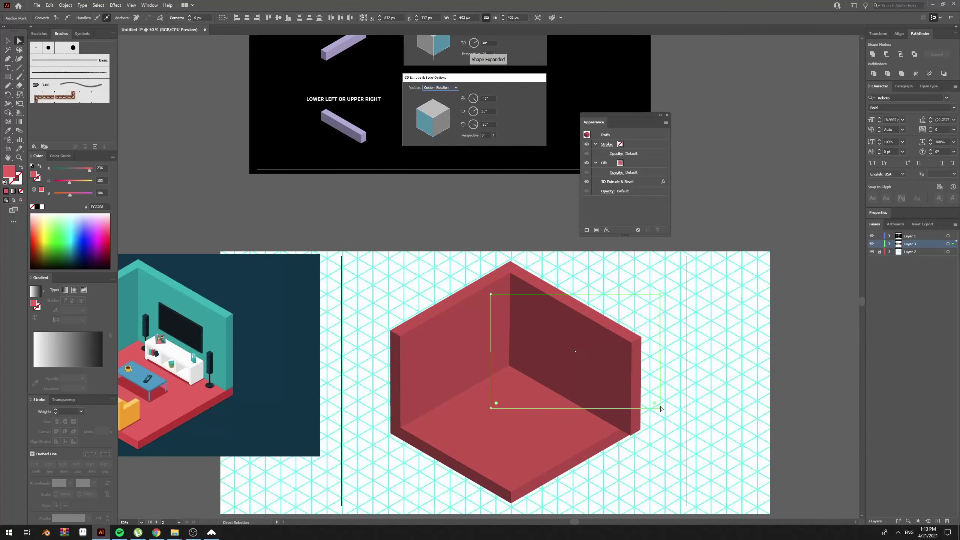
{"action": "key", "text": "Up"}
{"action": "key", "text": "Tab"}
{"action": "key", "text": "Tab"}
{"action": "mouse_move", "coordinate": [545, 287]}
{"action": "left_mouse_down"}
{"action": "mouse_move", "coordinate": [590, 294]}
{"action": "mouse_move", "coordinate": [559, 288]}
{"action": "left_mouse_up"}
{"action": "left_click", "coordinate": [675, 299]}
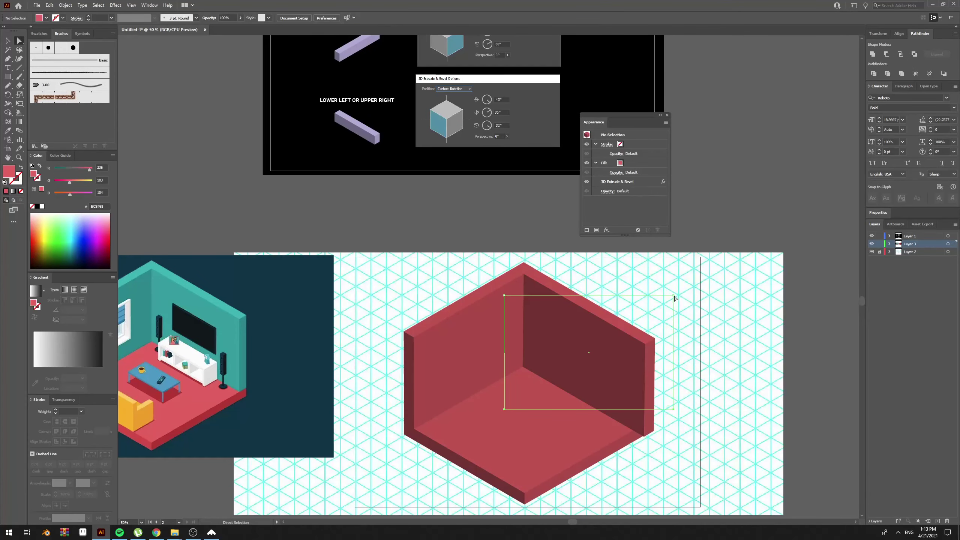
Step: Shorten the right wall to about 558 px wide by shifting its two outer anchor points inward, keeping it against the left wall
{"action": "left_click", "coordinate": [588, 353]}
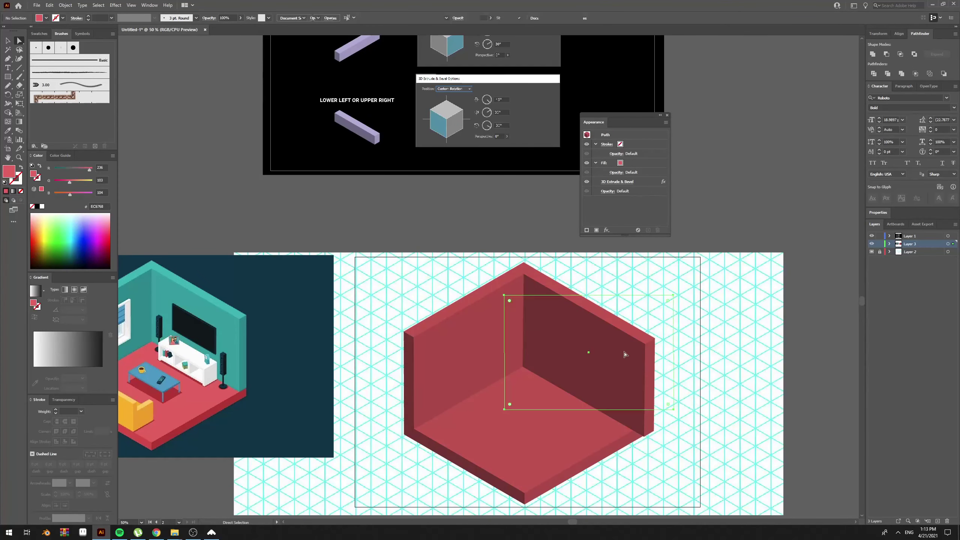
{"action": "left_click", "coordinate": [673, 296]}
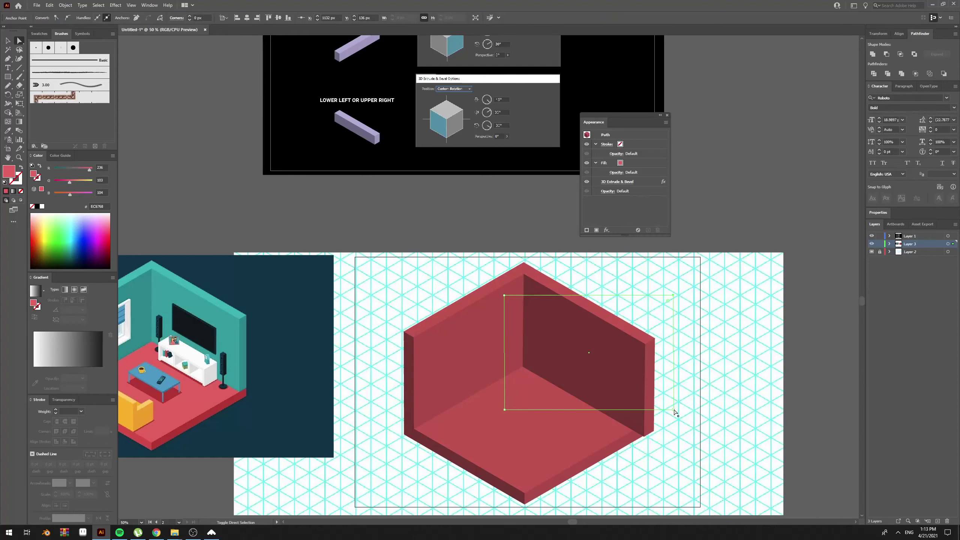
{"action": "left_click", "coordinate": [674, 410], "text": "shift"}
{"action": "key", "text": "ctrl+z"}
{"action": "key", "text": "ctrl+z"}
{"action": "key", "text": "ctrl+z"}
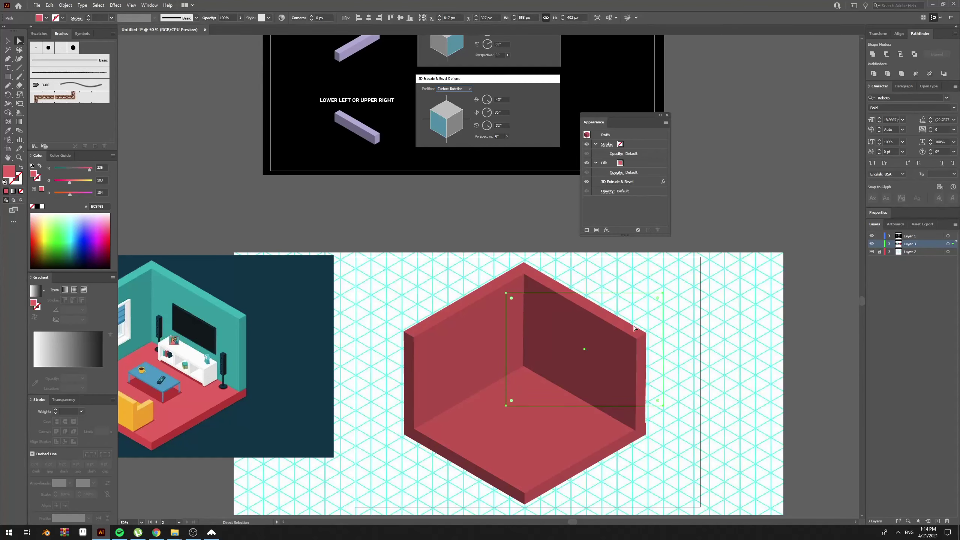
{"action": "key", "text": "ctrl+z"}
{"action": "left_click", "coordinate": [668, 326]}
{"action": "left_click_drag", "start_coordinate": [651, 371], "coordinate": [673, 300]}
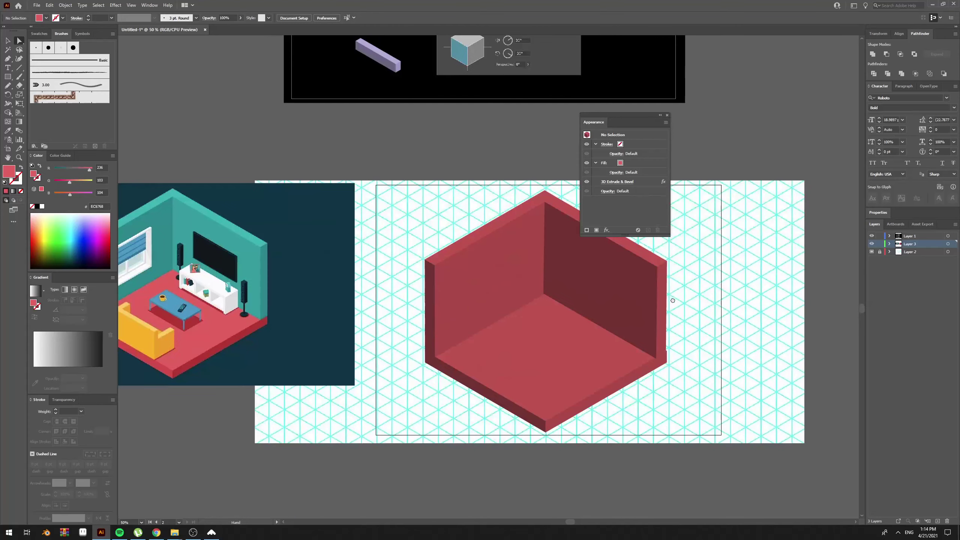
{"action": "left_click", "coordinate": [645, 371]}
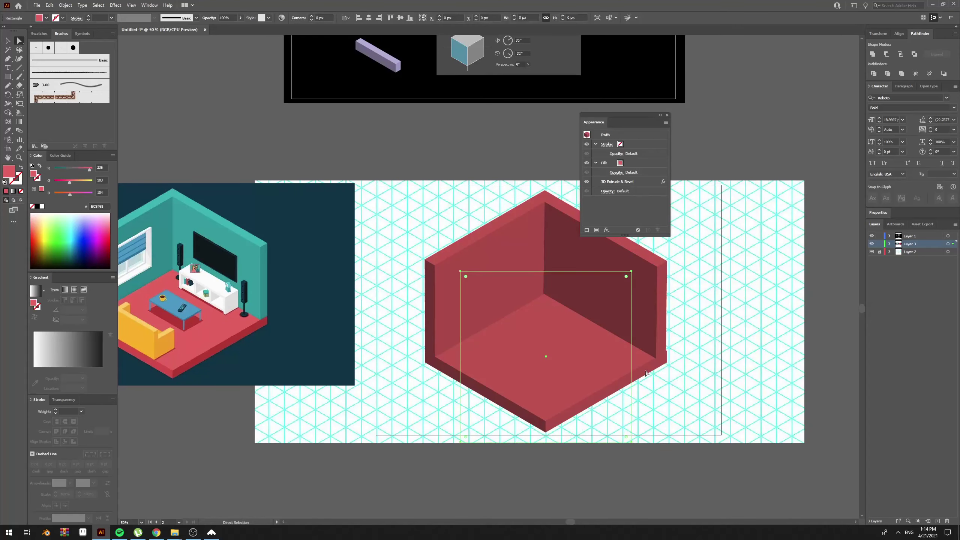
{"action": "left_click", "coordinate": [631, 272]}
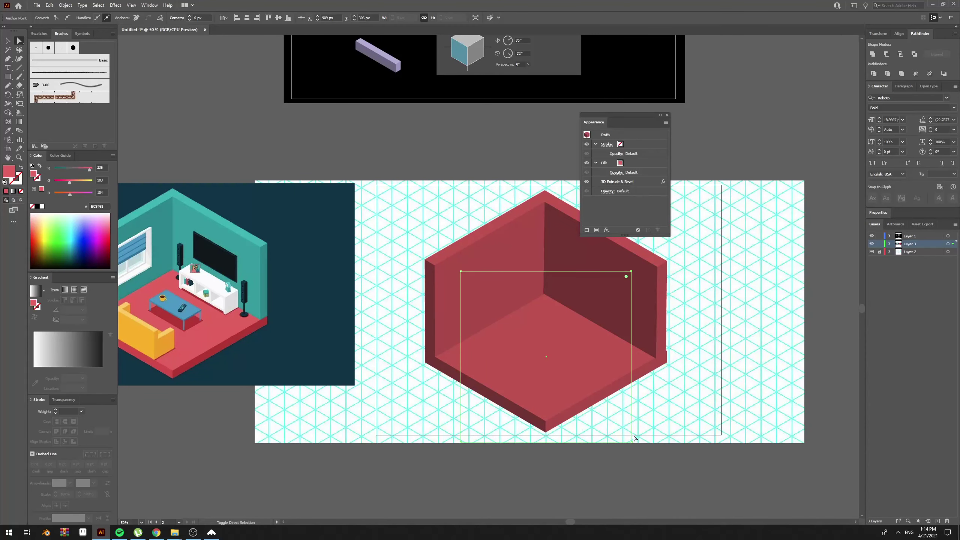
{"action": "key", "text": "v"}
{"action": "left_click", "coordinate": [686, 304]}
{"action": "left_click_drag", "start_coordinate": [691, 272], "coordinate": [631, 347]}
{"action": "left_click", "coordinate": [640, 338]}
{"action": "key", "text": "a"}
{"action": "left_click_drag", "start_coordinate": [625, 262], "coordinate": [657, 403]}
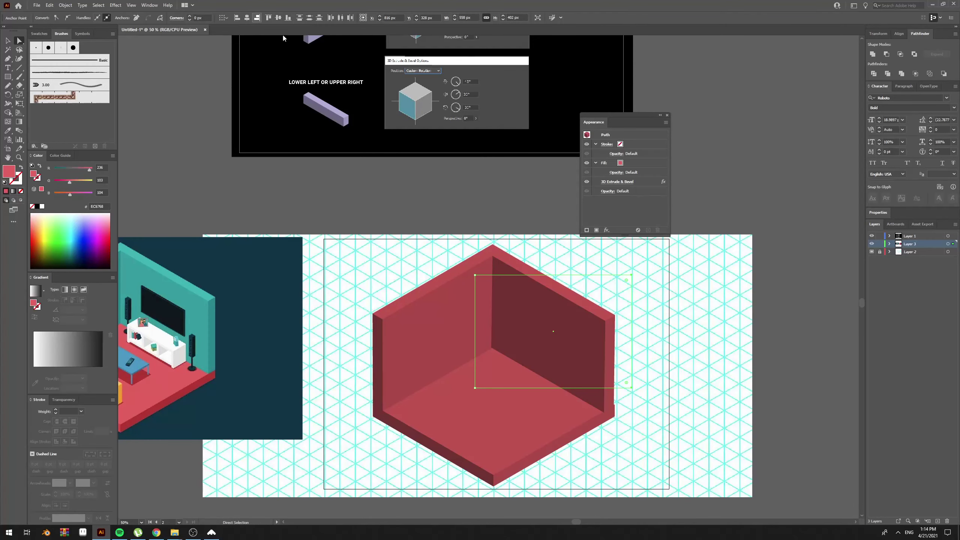
Step: Compare the right wall's outer end and floor corner with the room in the reference illustration
{"action": "left_click", "coordinate": [664, 376]}
{"action": "left_click", "coordinate": [599, 397]}
{"action": "left_click_drag", "start_coordinate": [648, 362], "coordinate": [693, 384]}
{"action": "left_click", "coordinate": [697, 363]}
{"action": "left_click_drag", "start_coordinate": [597, 340], "coordinate": [692, 315]}
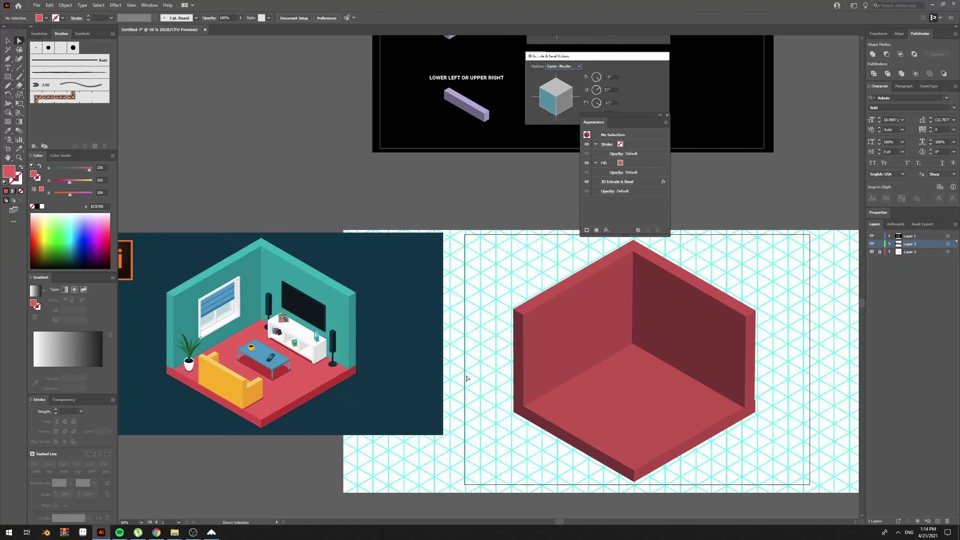
{"action": "left_click_drag", "start_coordinate": [612, 373], "coordinate": [557, 373]}
{"action": "left_click_drag", "start_coordinate": [497, 375], "coordinate": [510, 354]}
{"action": "left_click_drag", "start_coordinate": [602, 362], "coordinate": [550, 376]}
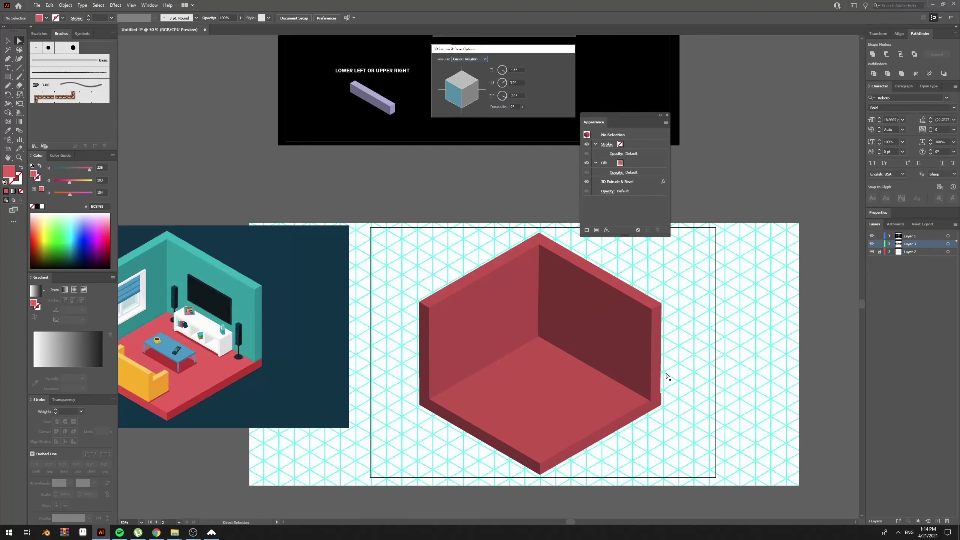
Step: Nudge the right wall at 100% zoom to fit it against the left wall and the floor's outer corner
{"action": "left_click_drag", "start_coordinate": [654, 359], "coordinate": [412, 271]}
{"action": "key", "text": "ctrl+equal"}
{"action": "key", "text": "ctrl+equal"}
{"action": "left_click_drag", "start_coordinate": [514, 365], "coordinate": [516, 361]}
{"action": "key", "text": "ctrl+z"}
{"action": "key", "text": "Up"}
{"action": "key", "text": "Right"}
{"action": "key", "text": "Right"}
{"action": "key", "text": "Up"}
{"action": "key", "text": "Up"}
{"action": "key", "text": "Up"}
{"action": "key", "text": "Up"}
{"action": "key", "text": "Right"}
{"action": "key", "text": "Up"}
{"action": "key", "text": "Left"}
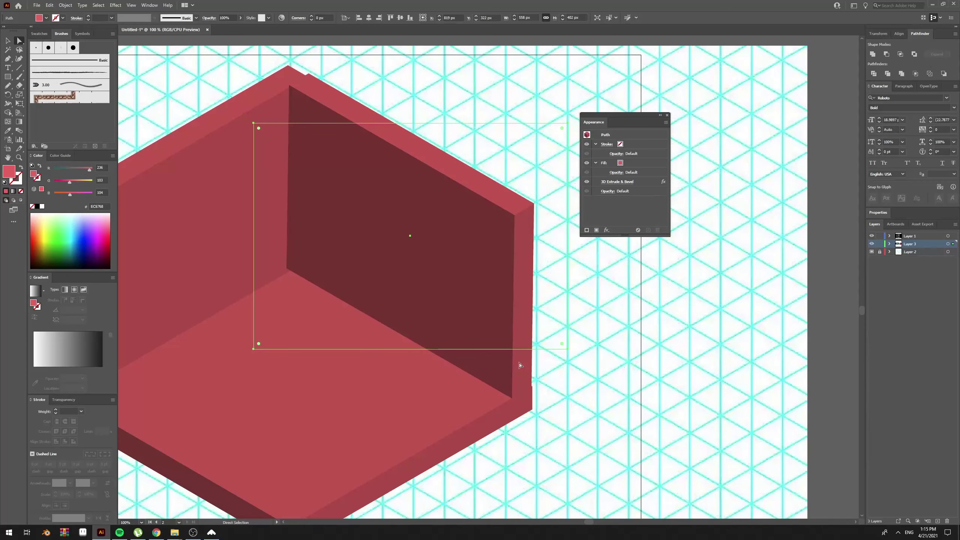
{"action": "key", "text": "Down"}
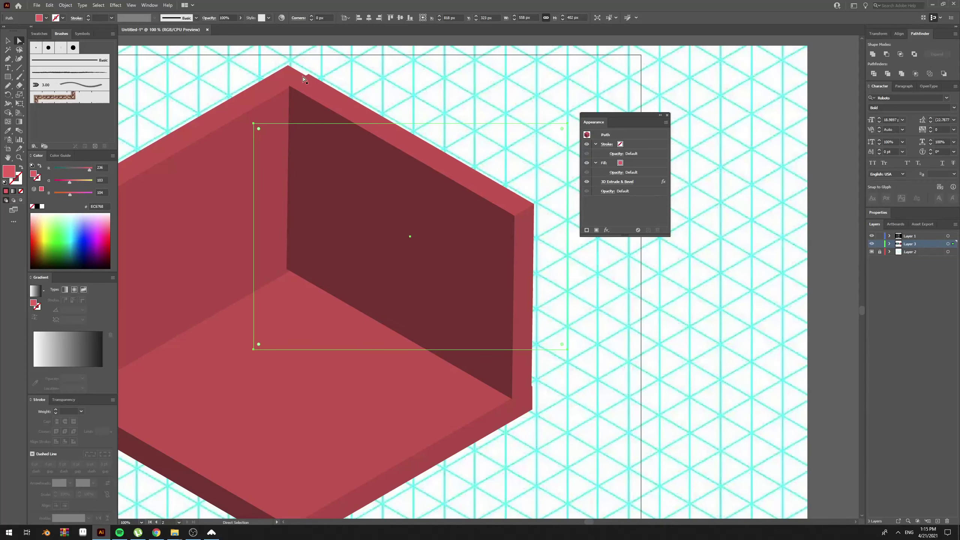
{"action": "key", "text": "Down"}
{"action": "key", "text": "Right"}
{"action": "key", "text": "Up"}
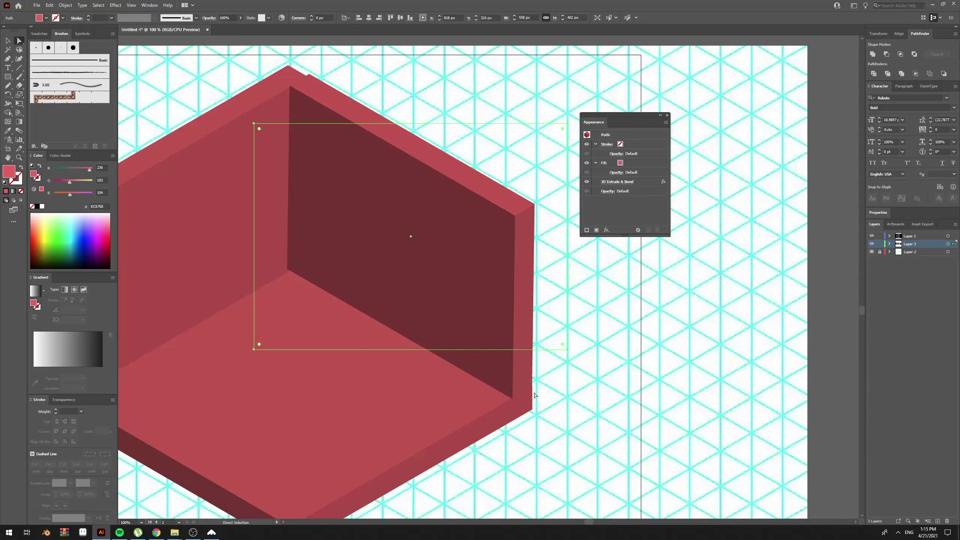
Step: Expand the appearance of the right wall's 3D extrusion into editable shapes and deselect it
{"action": "left_click_drag", "start_coordinate": [406, 260], "coordinate": [542, 305]}
{"action": "left_click_drag", "start_coordinate": [534, 256], "coordinate": [489, 278]}
{"action": "left_click_drag", "start_coordinate": [568, 292], "coordinate": [564, 302]}
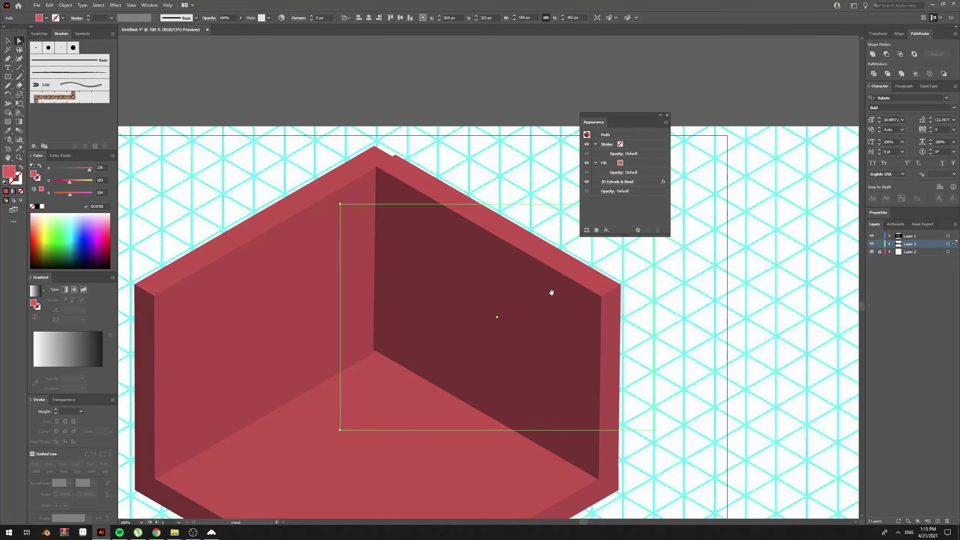
{"action": "right_click", "coordinate": [539, 282]}
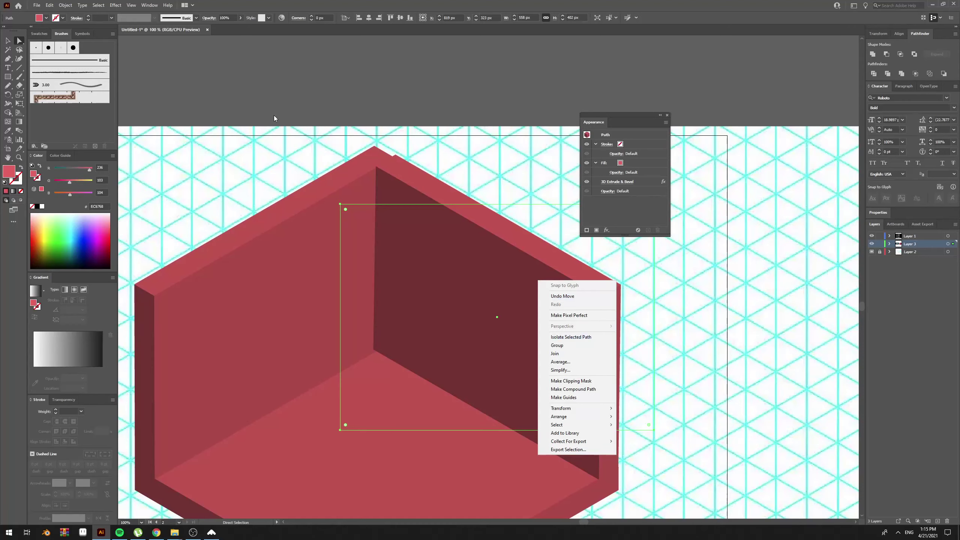
{"action": "key", "text": "Escape"}
{"action": "left_click", "coordinate": [66, 5]}
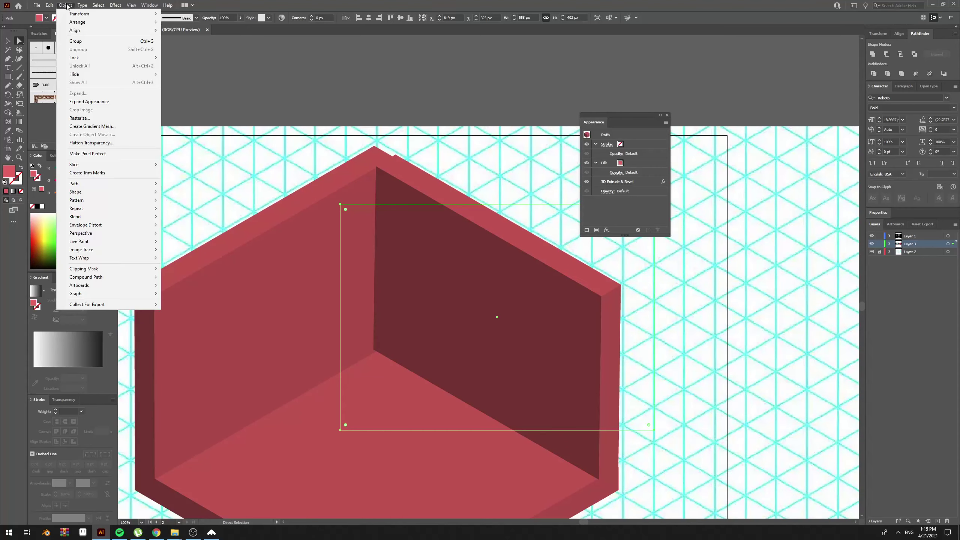
{"action": "left_click", "coordinate": [89, 101]}
{"action": "left_click", "coordinate": [671, 292]}
Step: Isolate the expanded right wall group and align the anchor points of its upper rear corner with the left wall
{"action": "key", "text": "v"}
{"action": "left_click", "coordinate": [519, 278]}
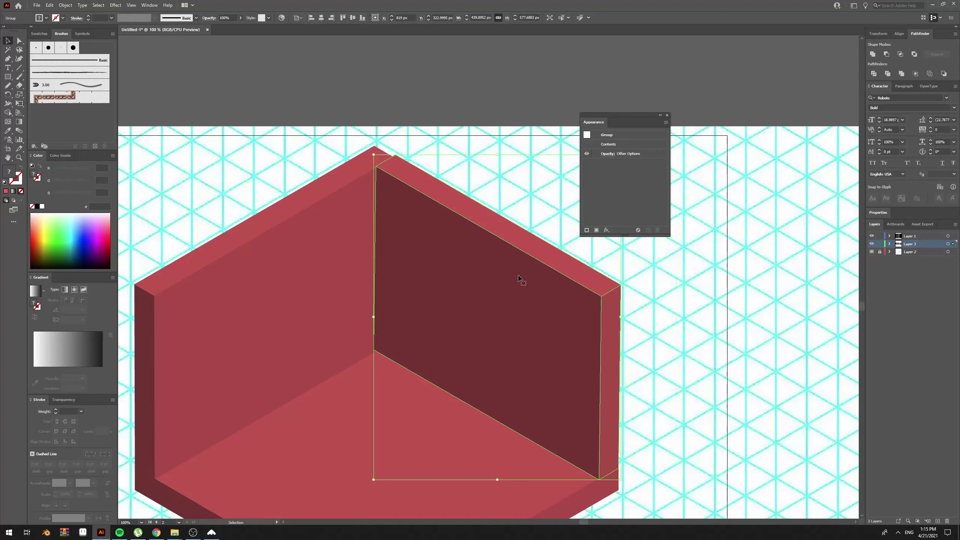
{"action": "double_click", "coordinate": [518, 278]}
{"action": "key", "text": "a"}
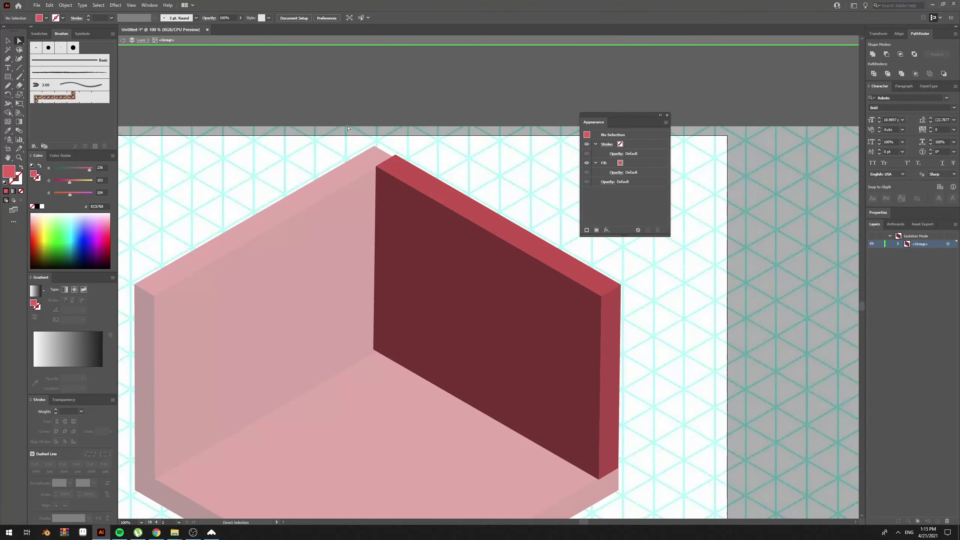
{"action": "left_click", "coordinate": [441, 193]}
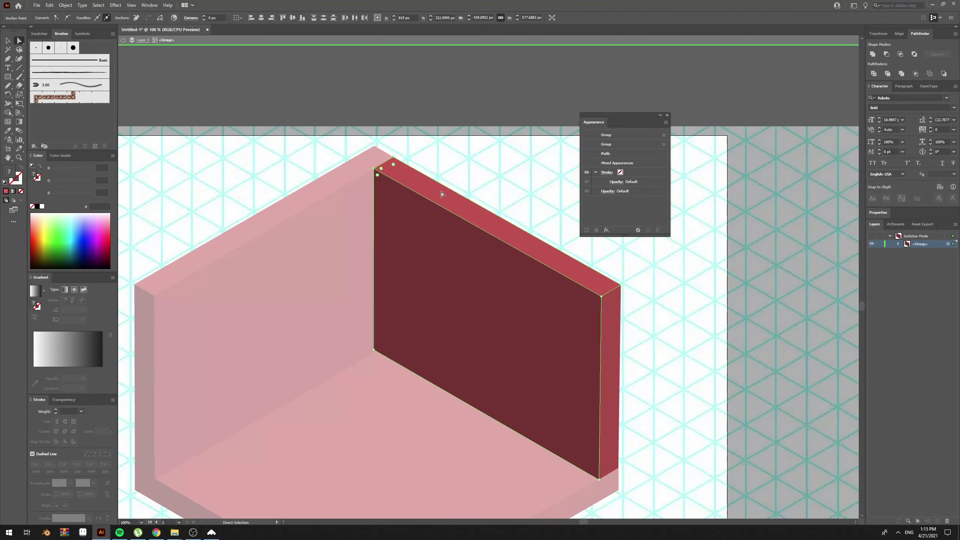
{"action": "left_click_drag", "start_coordinate": [441, 193], "coordinate": [441, 196]}
Step: Adjust the right wall's lower rear anchor and outer-end anchor points so its edges run straight and meet the floor corners
{"action": "left_click", "coordinate": [374, 349]}
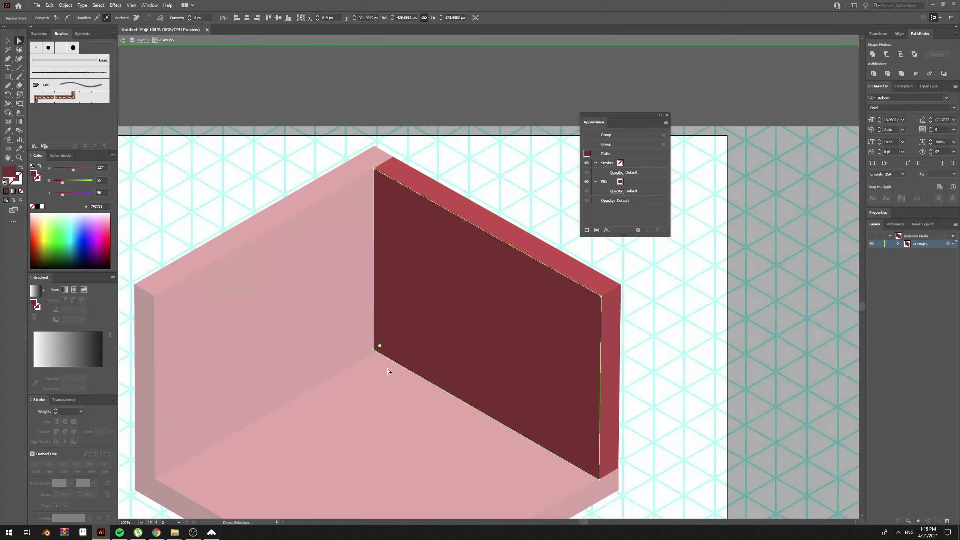
{"action": "key", "text": "Up"}
{"action": "key", "text": "Up"}
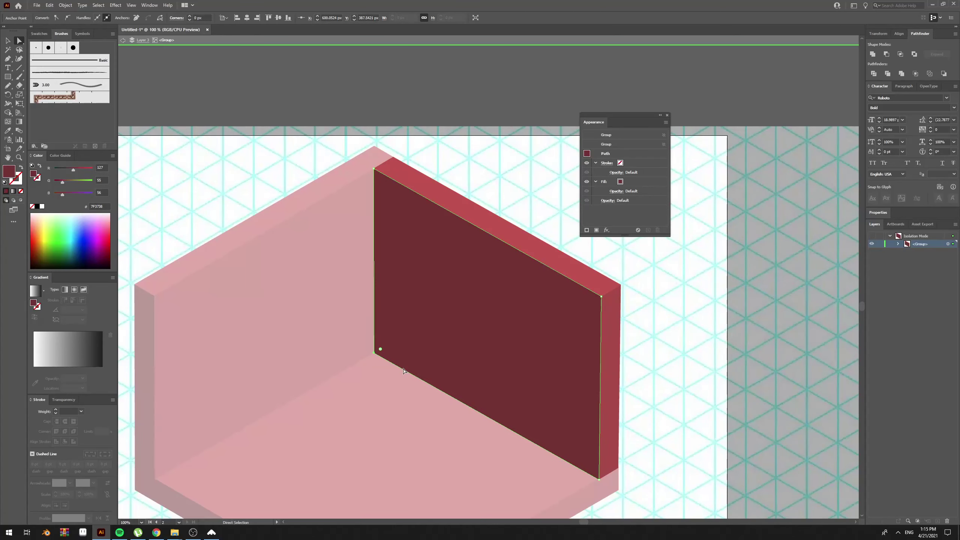
{"action": "key", "text": "Up"}
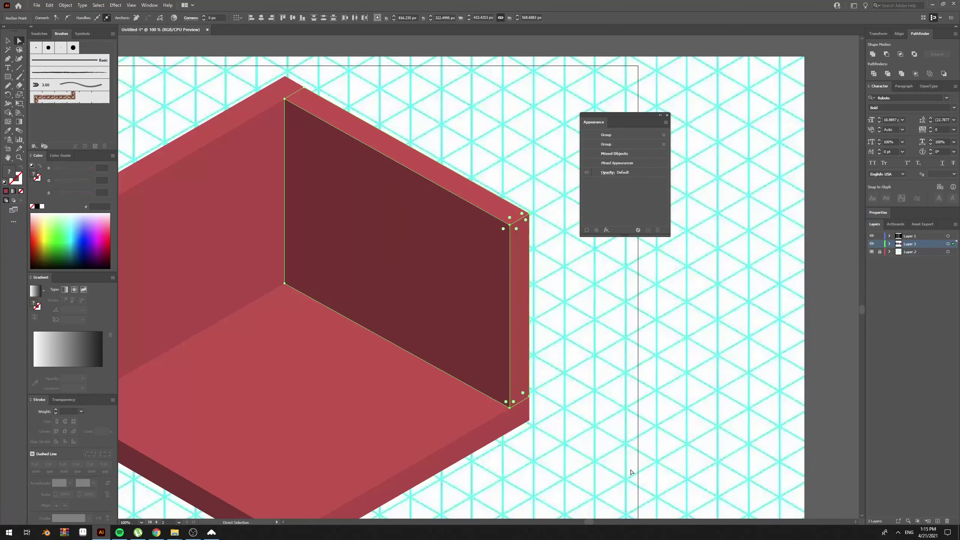
{"action": "left_click", "coordinate": [609, 443]}
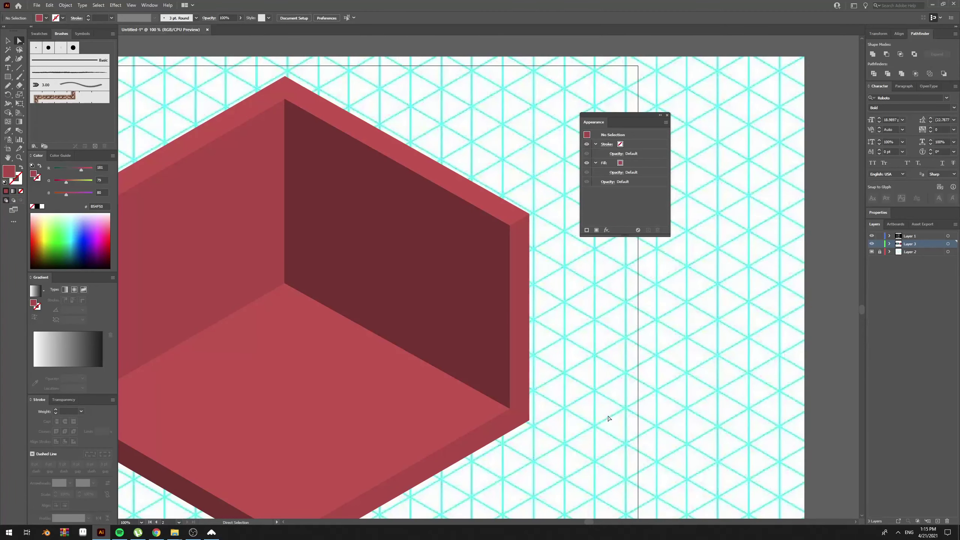
Step: Select the left wall and expand its 3D extrusion appearance into editable shapes
{"action": "left_click_drag", "start_coordinate": [591, 349], "coordinate": [706, 354]}
{"action": "key", "text": "ctrl+minus"}
{"action": "key", "text": "v"}
{"action": "left_click", "coordinate": [404, 268]}
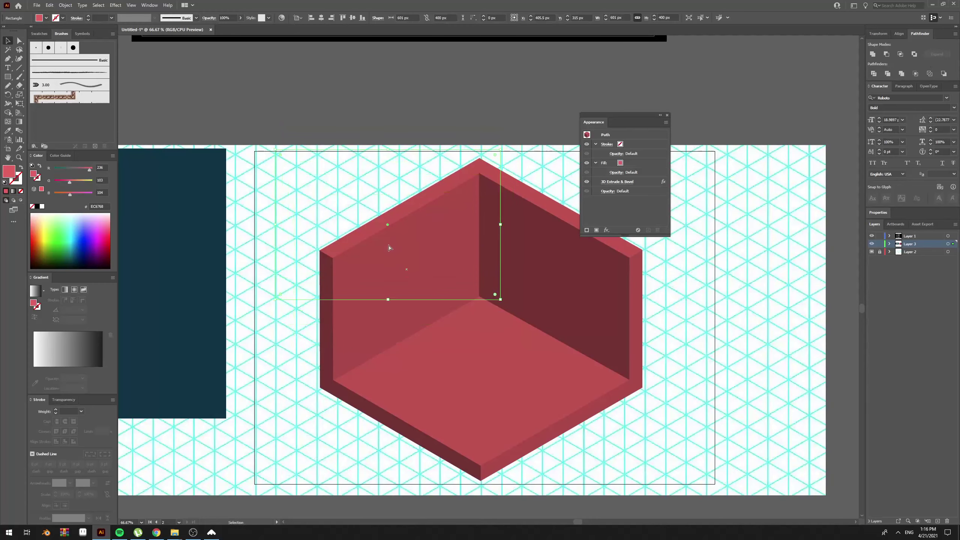
{"action": "left_click_drag", "start_coordinate": [412, 269], "coordinate": [480, 318]}
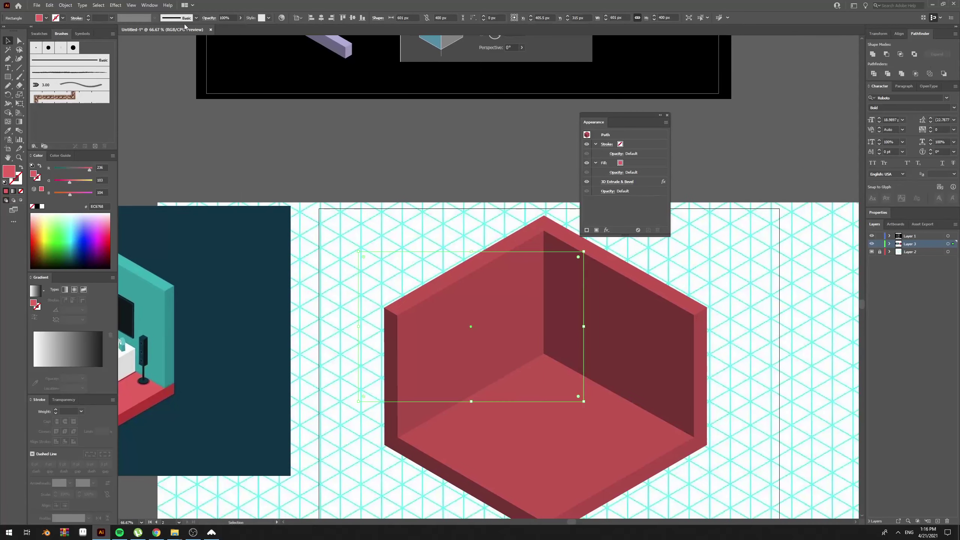
{"action": "left_click", "coordinate": [65, 5]}
{"action": "left_click", "coordinate": [97, 101]}
{"action": "left_click", "coordinate": [439, 221]}
Step: Recolour the top edge strips of both walls with the reference's light teal using the Eyedropper
{"action": "left_click_drag", "start_coordinate": [474, 231], "coordinate": [393, 229]}
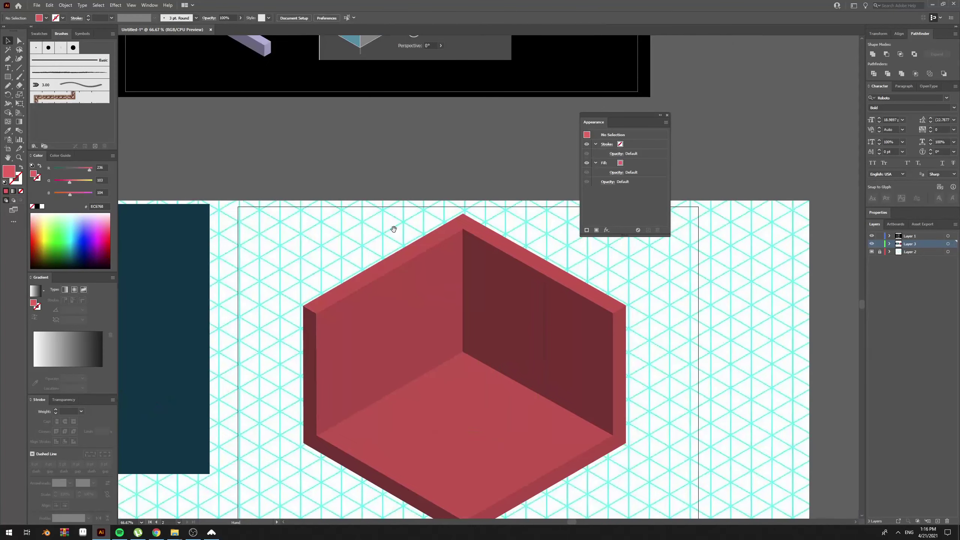
{"action": "key", "text": "a"}
{"action": "left_click_drag", "start_coordinate": [468, 242], "coordinate": [649, 271]}
{"action": "left_click_drag", "start_coordinate": [475, 320], "coordinate": [577, 292]}
{"action": "left_click_drag", "start_coordinate": [728, 251], "coordinate": [487, 279]}
{"action": "left_click", "coordinate": [474, 268]}
{"action": "left_click", "coordinate": [536, 268], "text": "shift"}
{"action": "left_click_drag", "start_coordinate": [226, 241], "coordinate": [433, 248]}
{"action": "key", "text": "i"}
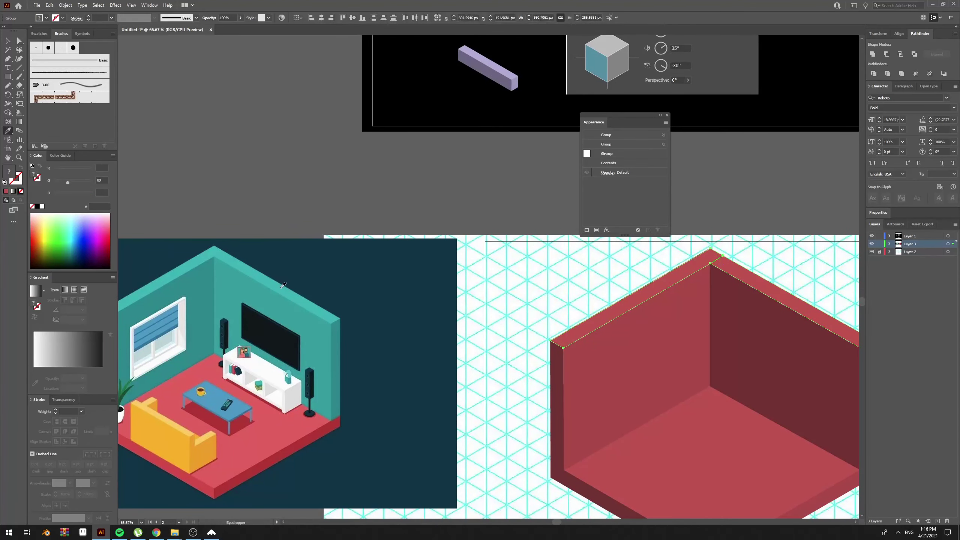
{"action": "left_click", "coordinate": [283, 283]}
Step: Recolour the left and right walls' large inner faces with the matching teal shades sampled from the reference room
{"action": "key", "text": "a"}
{"action": "left_click", "coordinate": [642, 349]}
{"action": "key", "text": "i"}
{"action": "left_click", "coordinate": [214, 288]}
{"action": "key", "text": "a"}
{"action": "left_click", "coordinate": [752, 381]}
{"action": "key", "text": "i"}
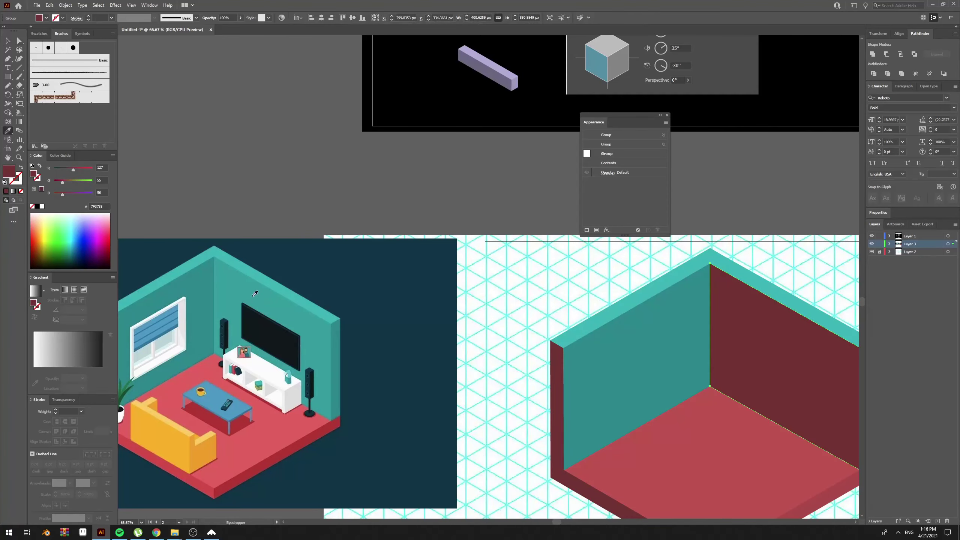
{"action": "left_click", "coordinate": [255, 293]}
{"action": "key", "text": "v"}
{"action": "left_click", "coordinate": [499, 261]}
Step: Recolour the narrow outer end faces of both walls with the darker teal sampled from the reference
{"action": "scroll", "coordinate": [501, 326], "scroll_direction": "down", "scroll_amount": 2}
{"action": "scroll", "coordinate": [501, 325], "scroll_direction": "right", "scroll_amount": 3}
{"action": "key", "text": "a"}
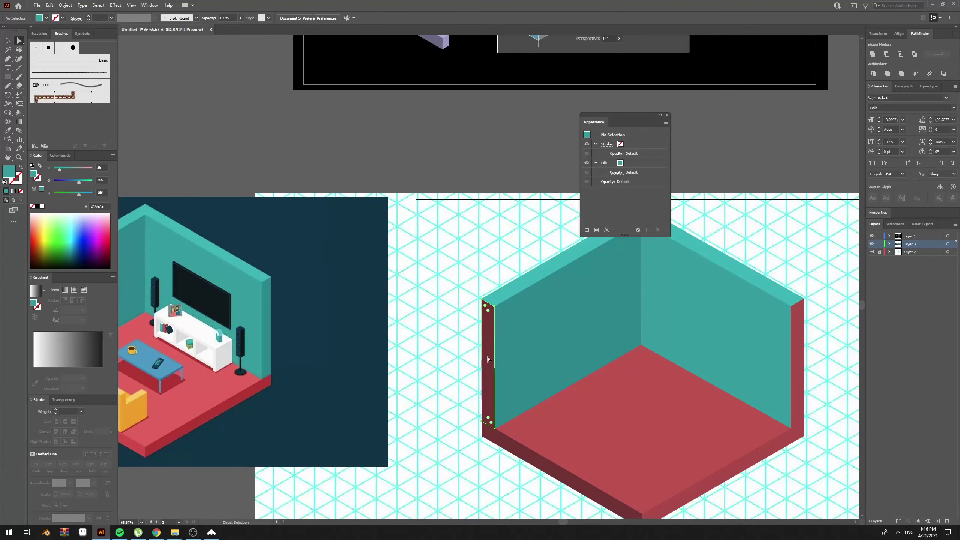
{"action": "left_click", "coordinate": [488, 359]}
{"action": "scroll", "coordinate": [602, 320], "scroll_direction": "down", "scroll_amount": 1}
{"action": "scroll", "coordinate": [602, 319], "scroll_direction": "left", "scroll_amount": 7}
{"action": "key", "text": "i"}
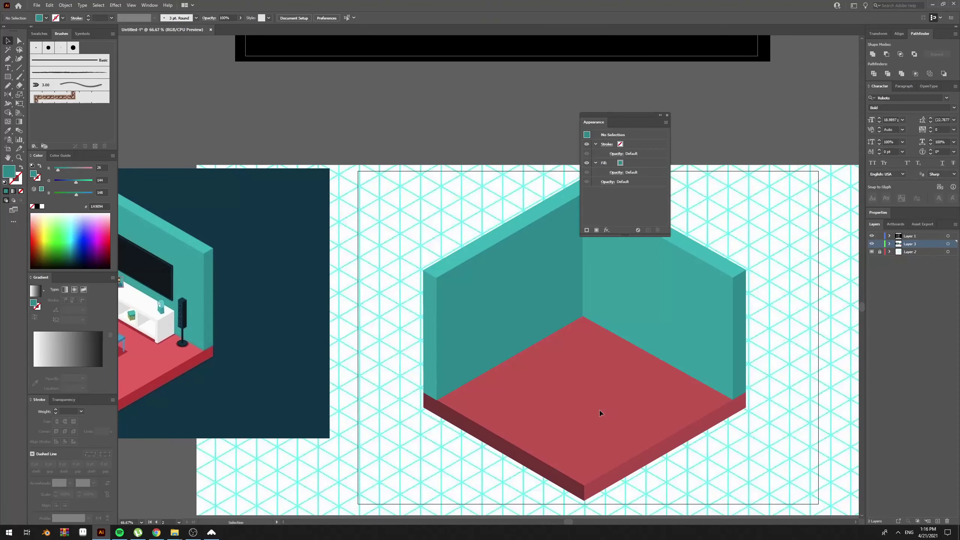
Step: Expand the appearance of the floor's 3D extrusion into editable shapes and deselect it
{"action": "left_click", "coordinate": [600, 412]}
{"action": "left_click", "coordinate": [66, 5]}
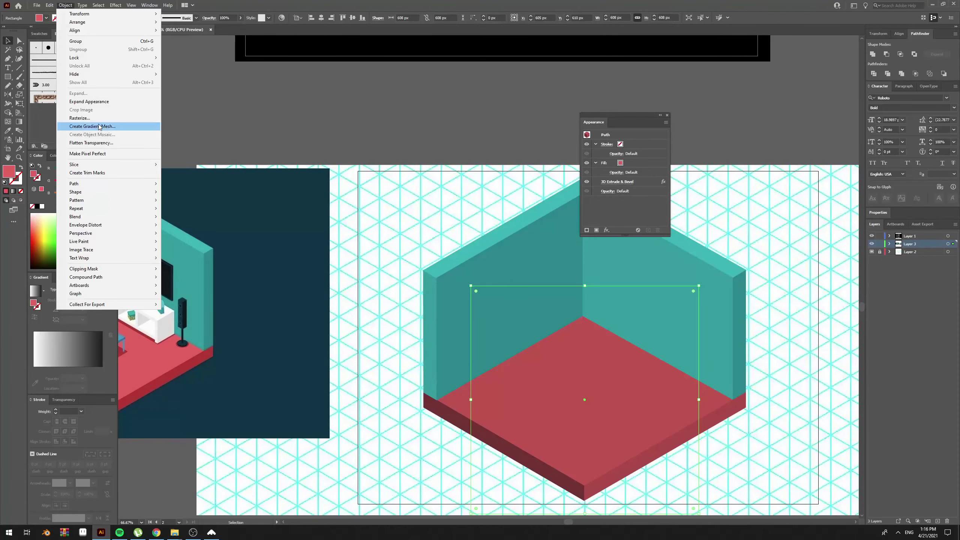
{"action": "left_click", "coordinate": [84, 99]}
{"action": "left_click", "coordinate": [429, 437]}
Step: Recolour the floor's top face with the light red sampled from the reference floor
{"action": "key", "text": "a"}
{"action": "left_click", "coordinate": [574, 399]}
{"action": "scroll", "coordinate": [638, 388], "scroll_direction": "left", "scroll_amount": 7}
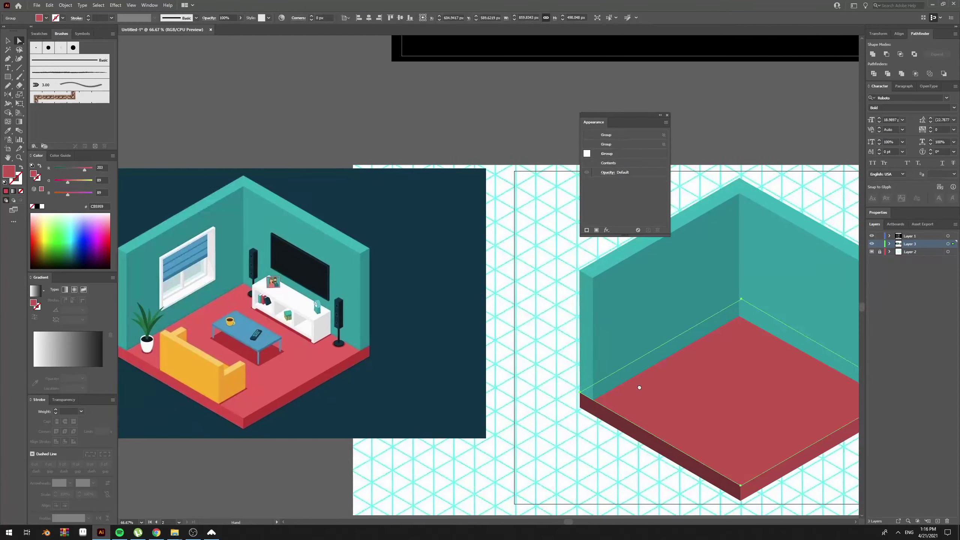
{"action": "key", "text": "i"}
{"action": "left_click", "coordinate": [339, 388]}
Step: Recolour the floor slab's left side face with the medium red of the reference slab
{"action": "scroll", "coordinate": [529, 412], "scroll_direction": "right", "scroll_amount": 5}
{"action": "key", "text": "a"}
{"action": "left_click", "coordinate": [617, 454]}
{"action": "left_click", "coordinate": [646, 448]}
{"action": "left_click", "coordinate": [643, 452]}
{"action": "key", "text": "i"}
{"action": "left_click", "coordinate": [206, 411]}
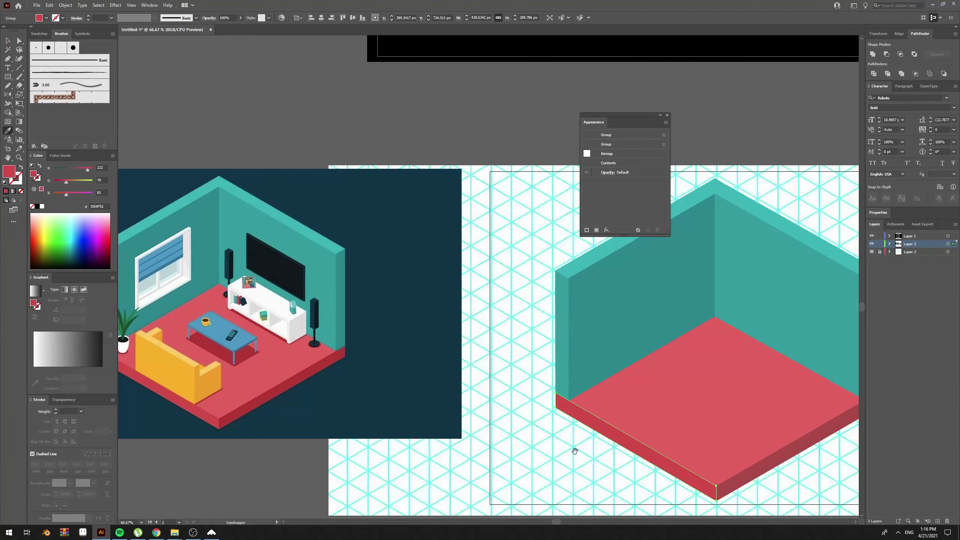
Step: Recolour the floor slab's right side face with the dark red of the reference slab
{"action": "scroll", "coordinate": [559, 449], "scroll_direction": "right", "scroll_amount": 5}
{"action": "scroll", "coordinate": [559, 449], "scroll_direction": "down", "scroll_amount": 1}
{"action": "key", "text": "v"}
{"action": "key", "text": "a"}
{"action": "left_click", "coordinate": [691, 452]}
{"action": "scroll", "coordinate": [491, 424], "scroll_direction": "left", "scroll_amount": 3}
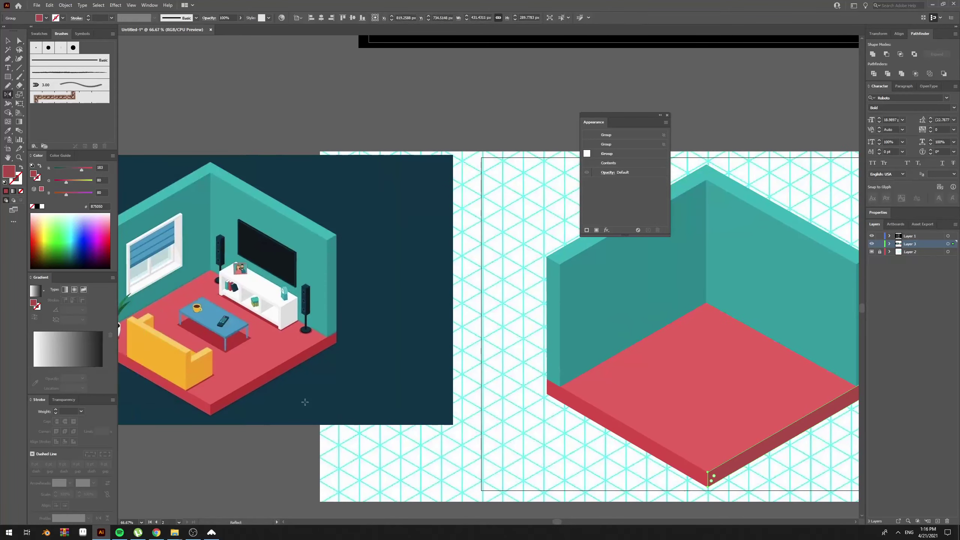
{"action": "key", "text": "i"}
{"action": "left_click", "coordinate": [263, 378]}
{"action": "scroll", "coordinate": [516, 437], "scroll_direction": "right", "scroll_amount": 3}
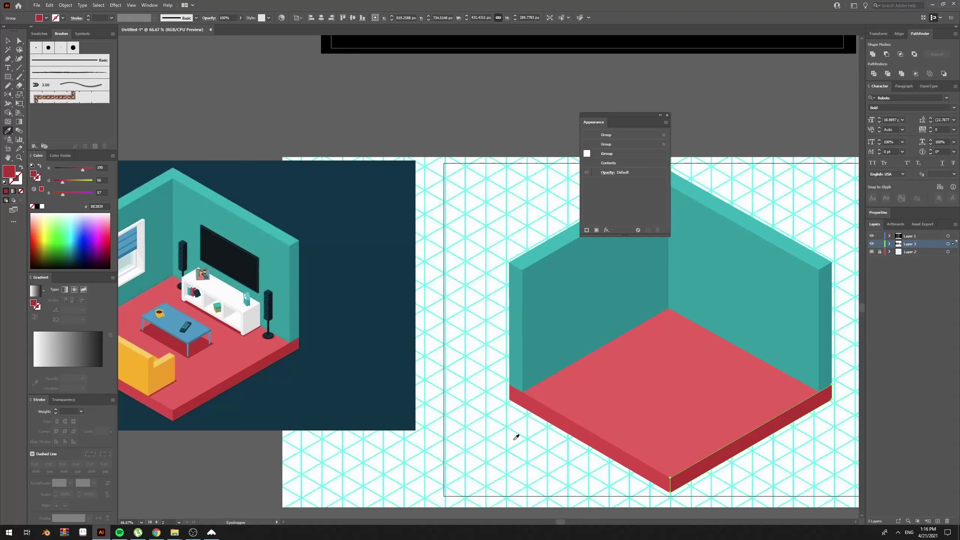
{"action": "left_click", "coordinate": [511, 427]}
{"action": "left_click_drag", "start_coordinate": [512, 427], "coordinate": [383, 428]}
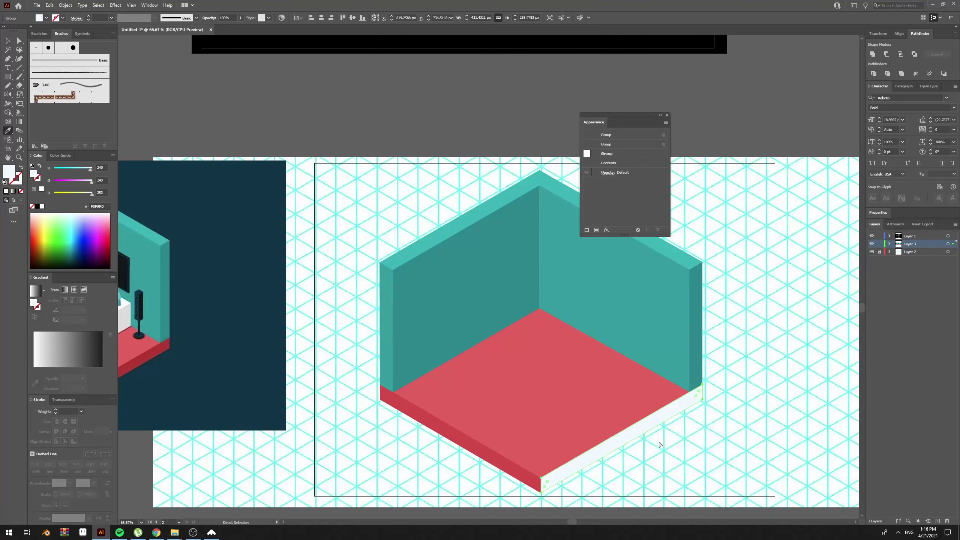
{"action": "key", "text": "ctrl+z"}
{"action": "key", "text": "v"}
{"action": "left_click", "coordinate": [709, 408]}
{"action": "key", "text": "ctrl+minus"}
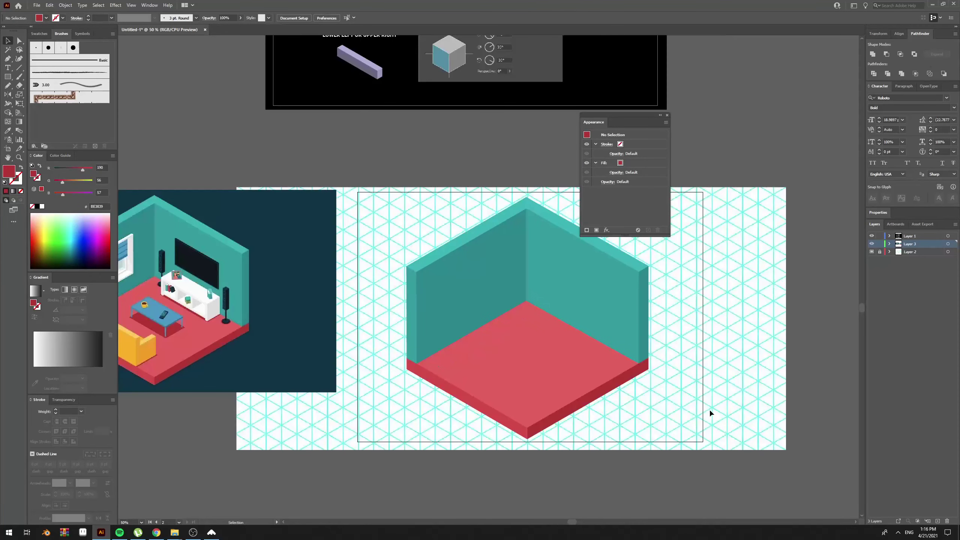
{"action": "left_click_drag", "start_coordinate": [657, 394], "coordinate": [731, 429]}
{"action": "key", "text": "a"}
{"action": "left_click_drag", "start_coordinate": [608, 412], "coordinate": [276, 381]}
{"action": "key", "text": "ctrl+z"}
{"action": "key", "text": "ctrl+z"}
{"action": "key", "text": "ctrl+z"}
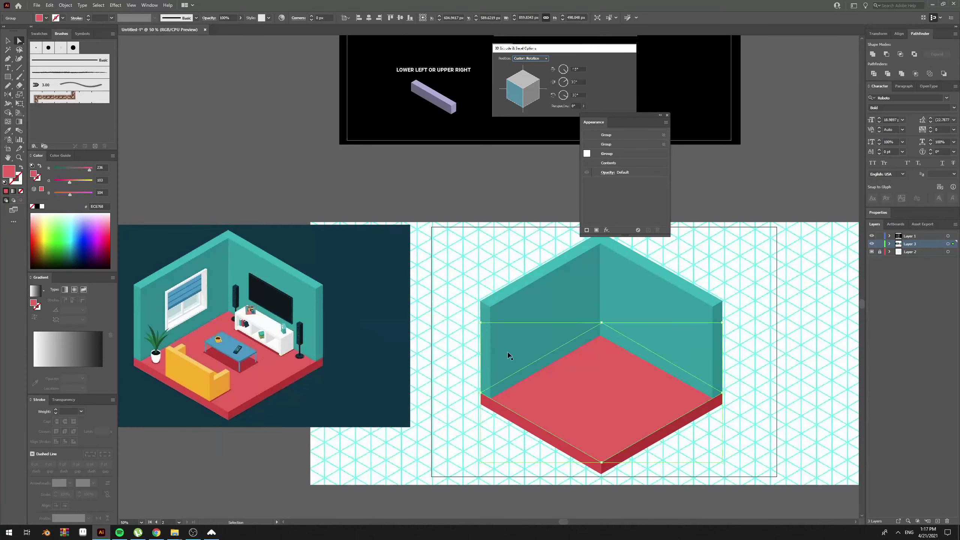
{"action": "left_click", "coordinate": [743, 414]}
Step: Draw a rectangle about 373 × 197 px for the sofa back and place it over the floor's left side
{"action": "left_click_drag", "start_coordinate": [743, 414], "coordinate": [657, 384]}
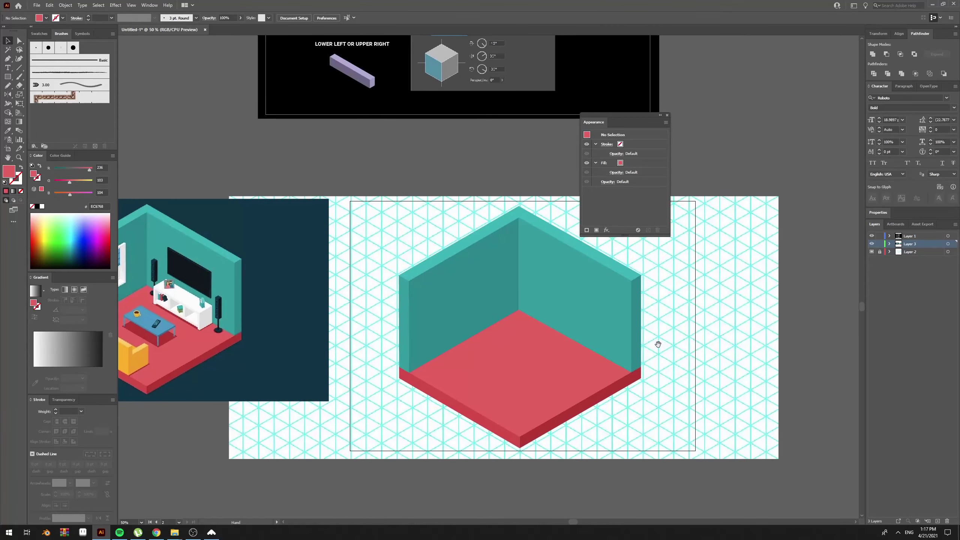
{"action": "left_click_drag", "start_coordinate": [658, 345], "coordinate": [711, 319]}
{"action": "left_click_drag", "start_coordinate": [308, 344], "coordinate": [357, 340]}
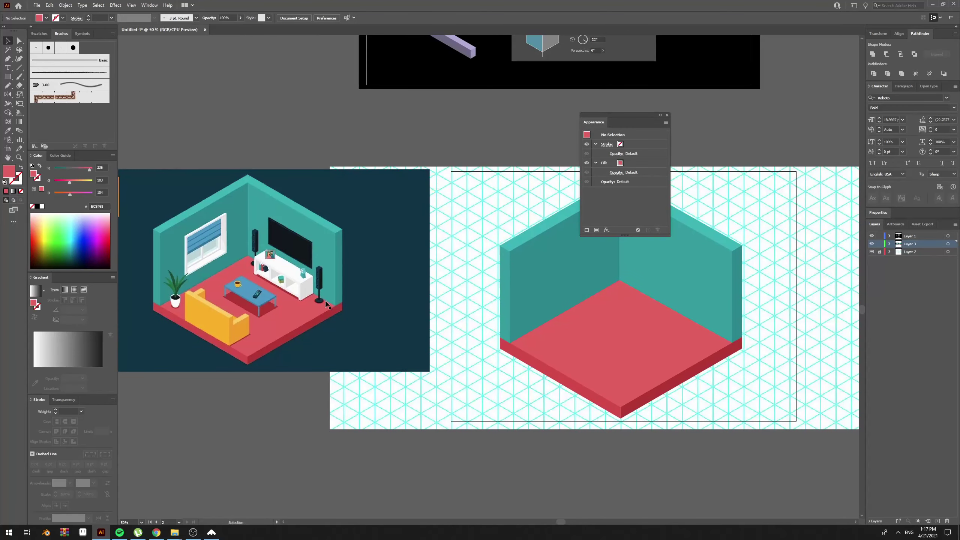
{"action": "left_click_drag", "start_coordinate": [429, 402], "coordinate": [298, 355]}
{"action": "left_click_drag", "start_coordinate": [382, 370], "coordinate": [526, 369]}
{"action": "key", "text": "ctrl+equal"}
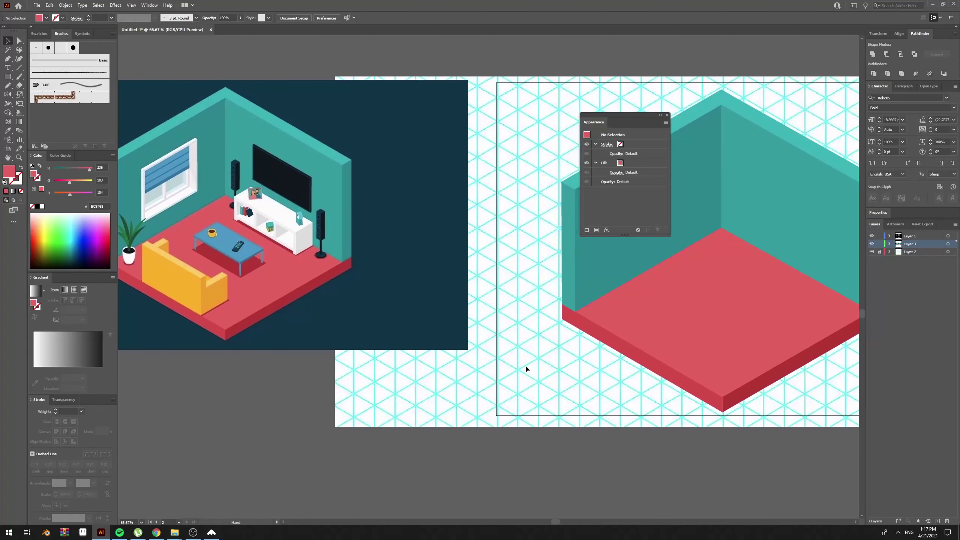
{"action": "key", "text": "r"}
{"action": "key", "text": "m"}
{"action": "left_click_drag", "start_coordinate": [628, 263], "coordinate": [768, 337]}
{"action": "left_click_drag", "start_coordinate": [731, 305], "coordinate": [460, 369]}
{"action": "key", "text": "v"}
Step: Fill the rectangle with the yellow sampled from the reference sofa
{"action": "key", "text": "ctrl+minus"}
{"action": "scroll", "coordinate": [453, 374], "scroll_direction": "up", "scroll_amount": 2}
{"action": "key", "text": "i"}
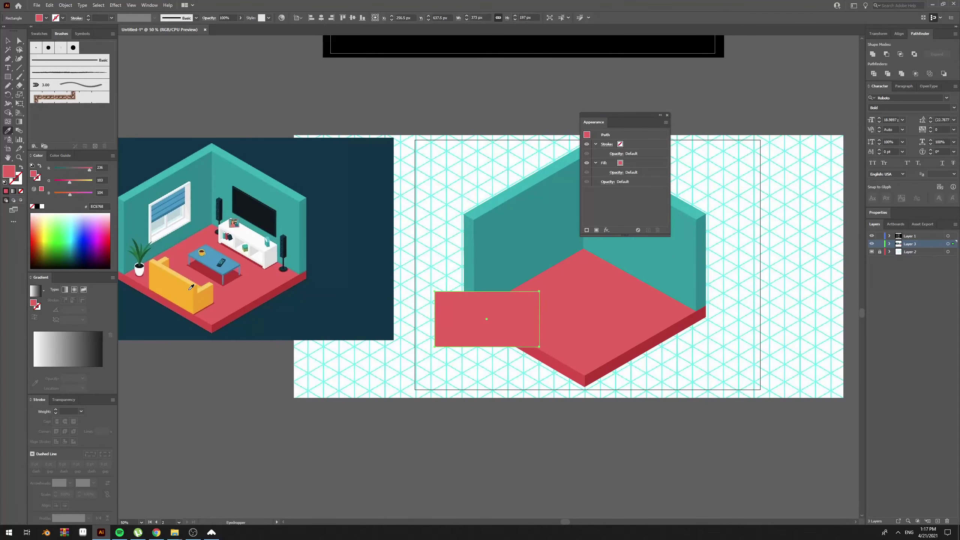
{"action": "left_click", "coordinate": [186, 287]}
{"action": "scroll", "coordinate": [185, 288], "scroll_direction": "up", "scroll_amount": 3}
Step: Move the yellow rectangle above the room and reapply the last 3D Extrude & Bevel effect to it
{"action": "key", "text": "v"}
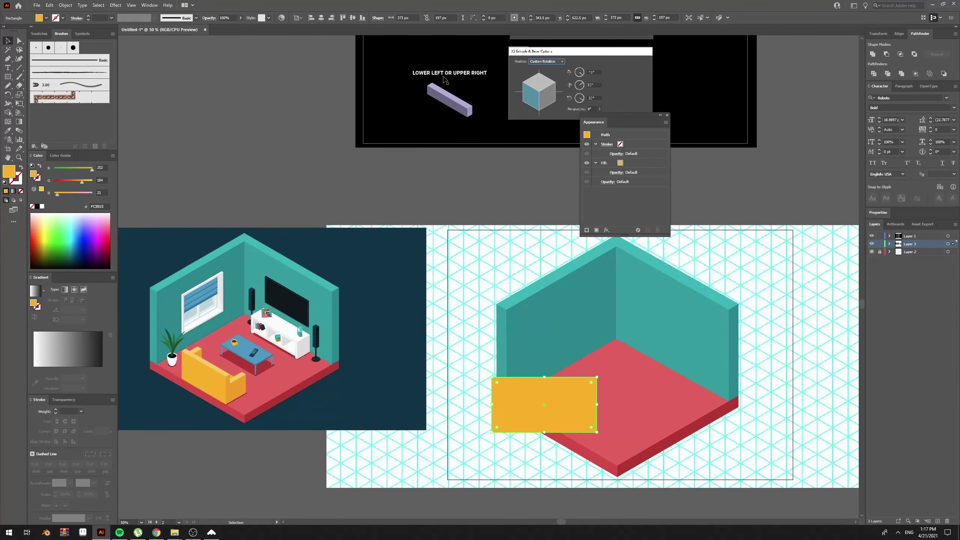
{"action": "left_click_drag", "start_coordinate": [445, 159], "coordinate": [363, 168]}
{"action": "left_click_drag", "start_coordinate": [473, 395], "coordinate": [481, 224]}
{"action": "left_click_drag", "start_coordinate": [481, 223], "coordinate": [455, 276]}
{"action": "key", "text": "ctrl+plus"}
{"action": "left_click_drag", "start_coordinate": [484, 185], "coordinate": [435, 257]}
{"action": "left_click", "coordinate": [115, 4]}
{"action": "left_click", "coordinate": [157, 15]}
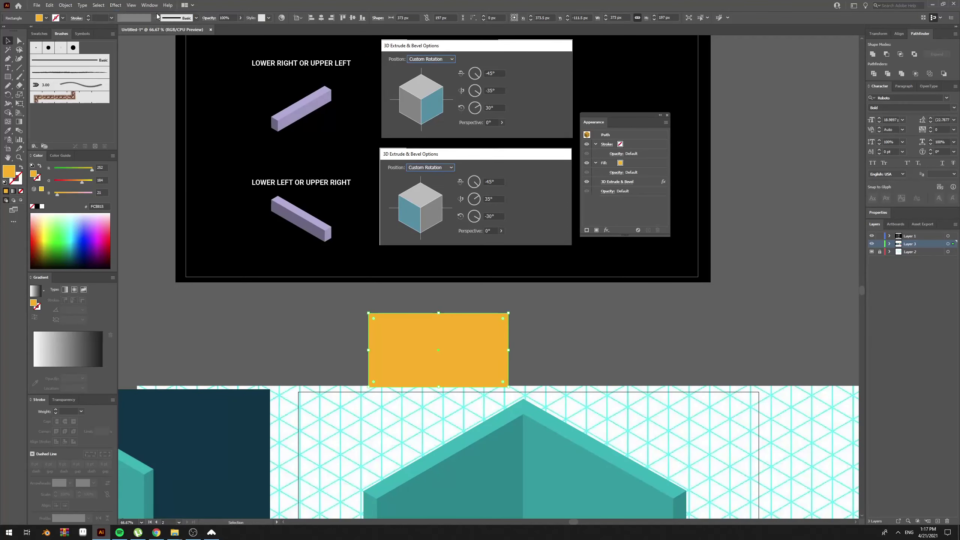
Step: Set the yellow block's 3D extrusion to -45°, 35°, -30° with an extrude depth of 35 pt
{"action": "double_click", "coordinate": [641, 180]}
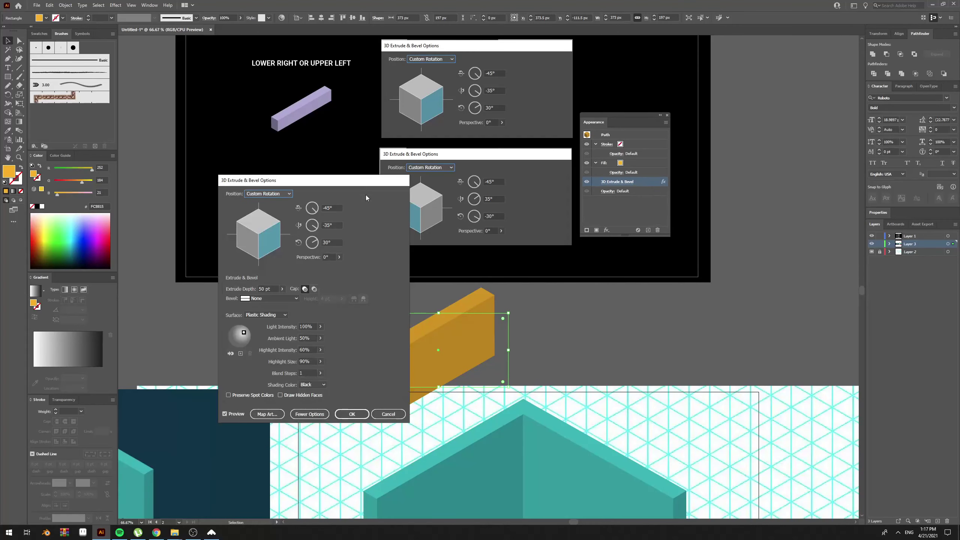
{"action": "left_click_drag", "start_coordinate": [331, 184], "coordinate": [648, 173]}
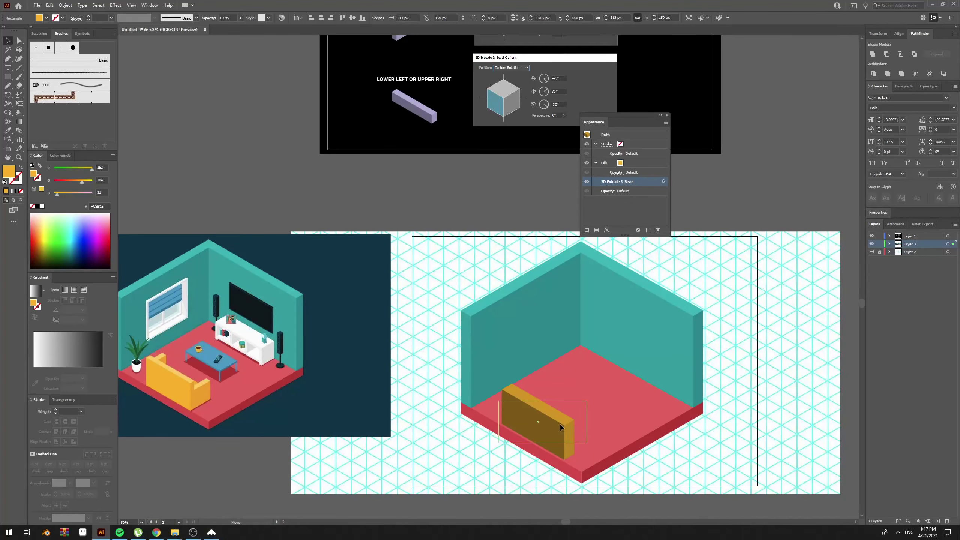
{"action": "left_click", "coordinate": [638, 182]}
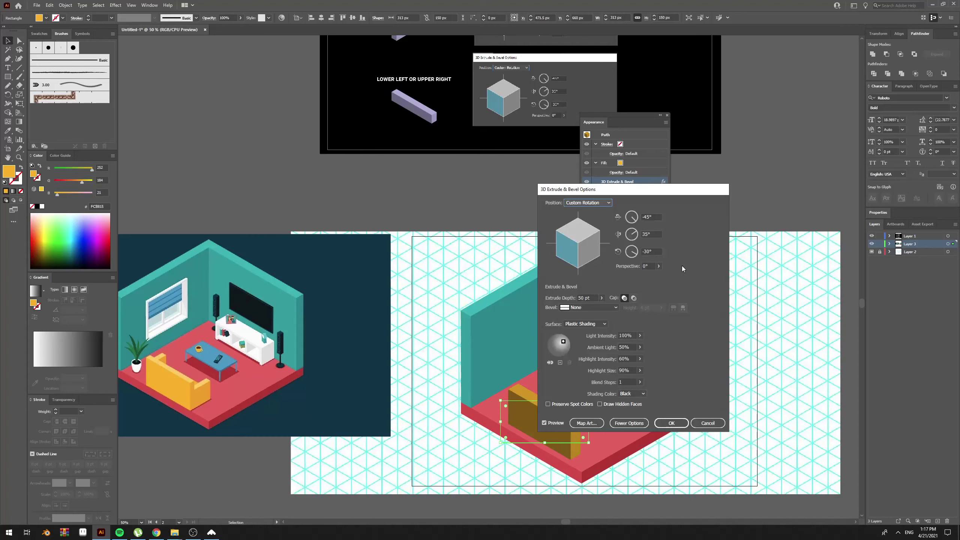
{"action": "left_click", "coordinate": [585, 298]}
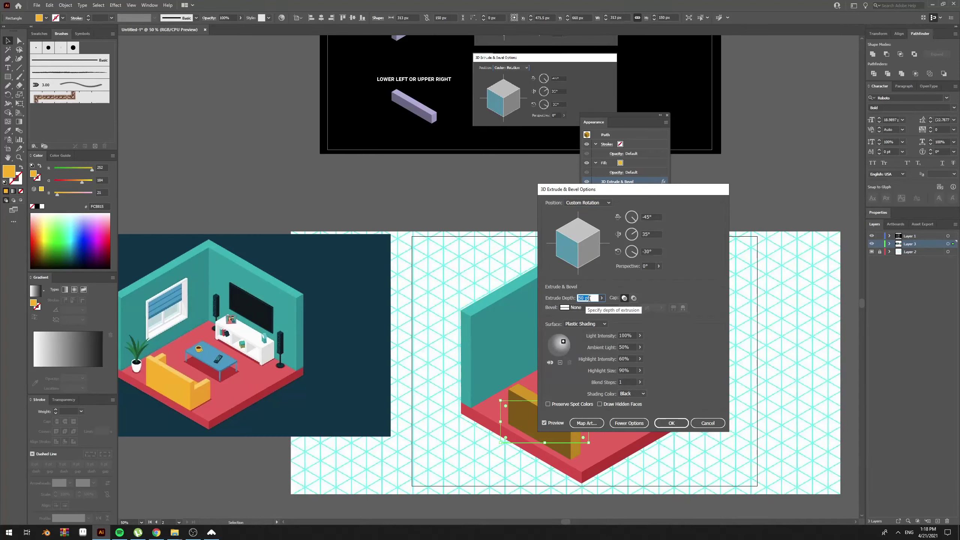
{"action": "type", "text": "35"}
{"action": "key", "text": "Return"}
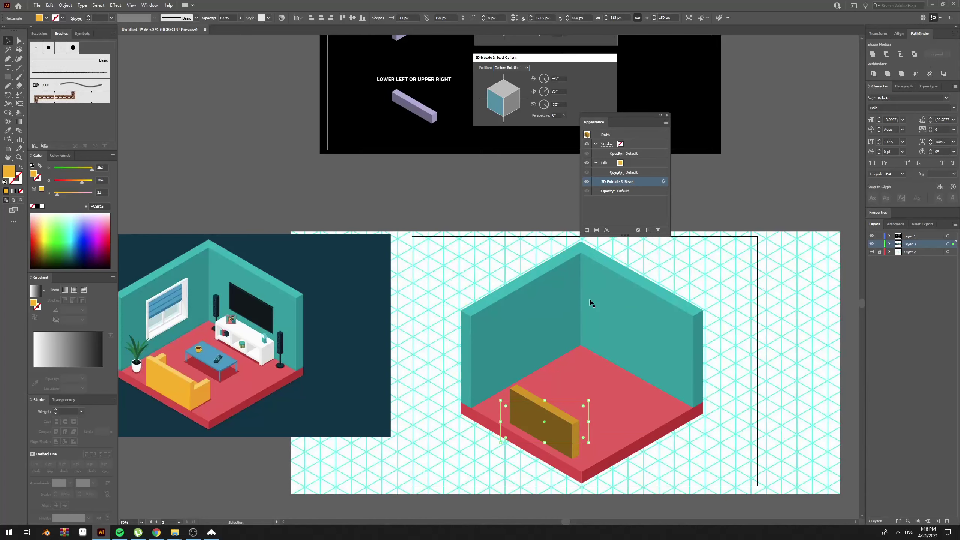
Step: Reduce the sofa back's rectangle to 280 px wide and 140 px high, and deselect it
{"action": "left_click_drag", "start_coordinate": [554, 423], "coordinate": [581, 422]}
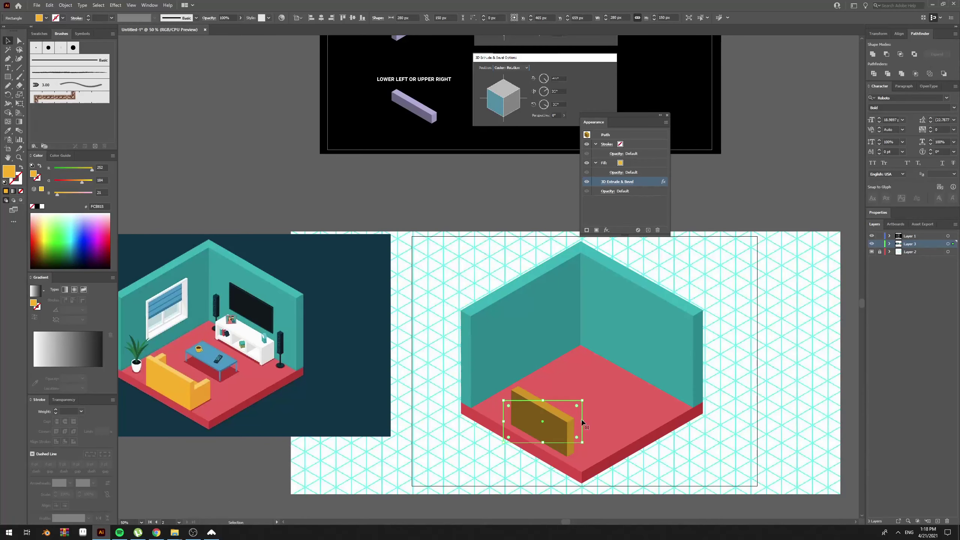
{"action": "double_click", "coordinate": [554, 422]}
{"action": "key", "text": "a"}
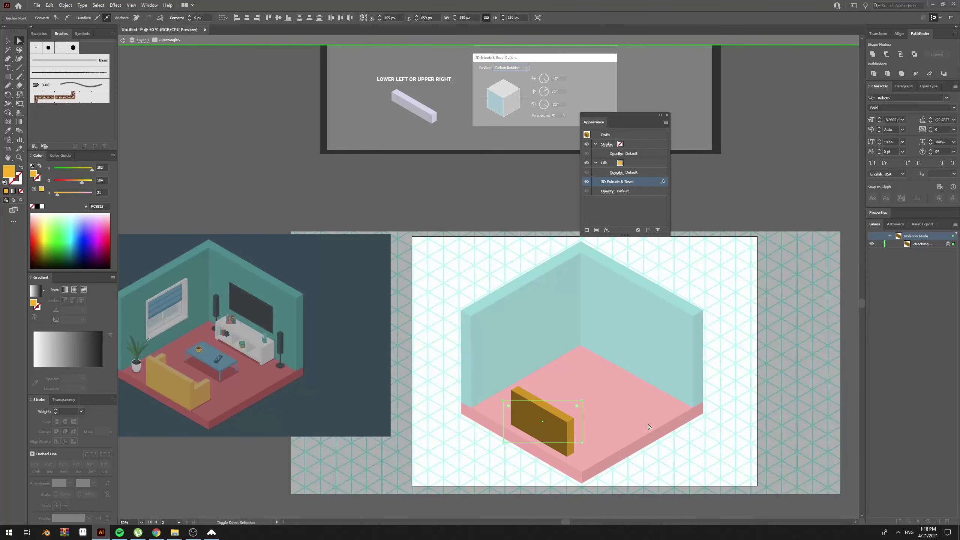
{"action": "key", "text": "shift+Down"}
{"action": "key", "text": "shift+Up"}
{"action": "key", "text": "Escape"}
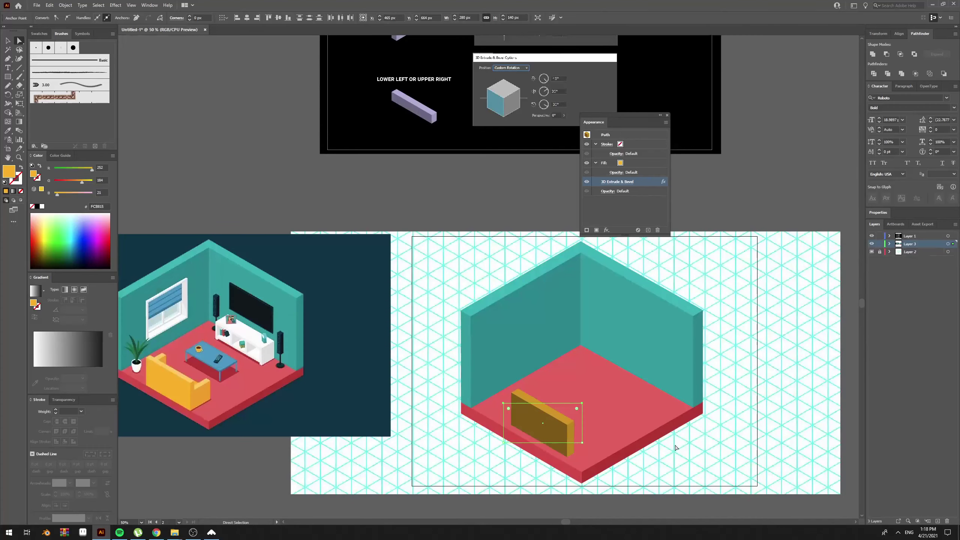
{"action": "left_click", "coordinate": [677, 448]}
Step: Duplicate the sofa back above the room and set the copy's 3D rotation to -45°, -35°, 30°
{"action": "left_click_drag", "start_coordinate": [677, 446], "coordinate": [677, 426]}
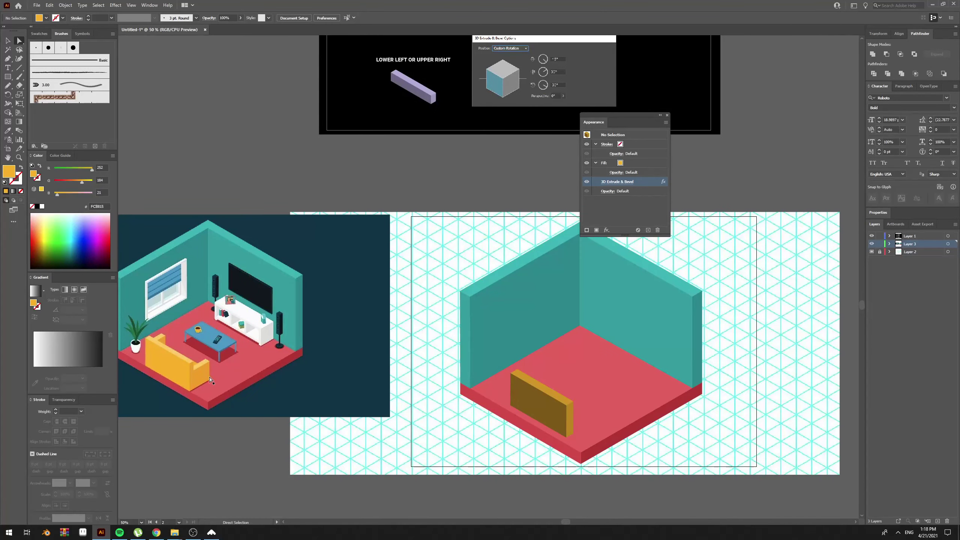
{"action": "scroll", "coordinate": [370, 178], "scroll_direction": "up", "scroll_amount": 4}
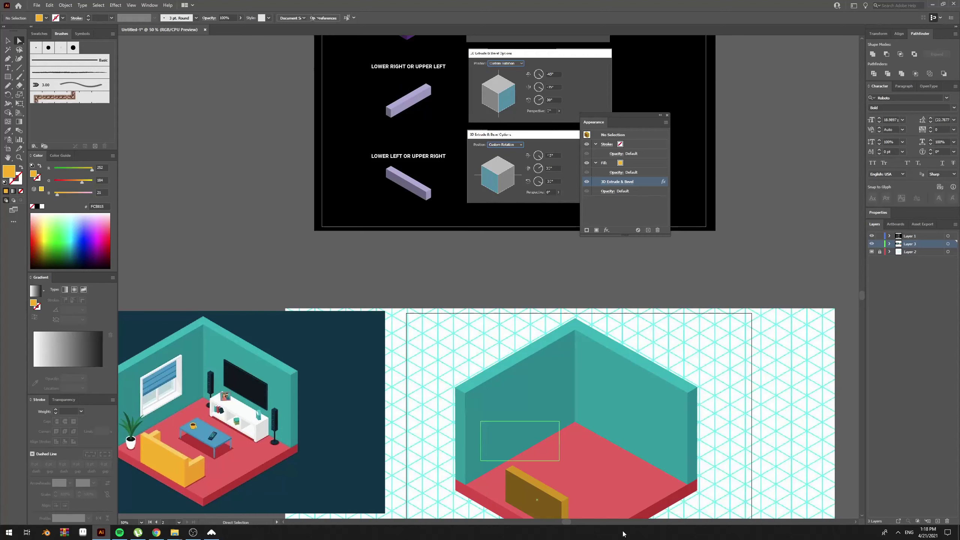
{"action": "left_click", "coordinate": [551, 496]}
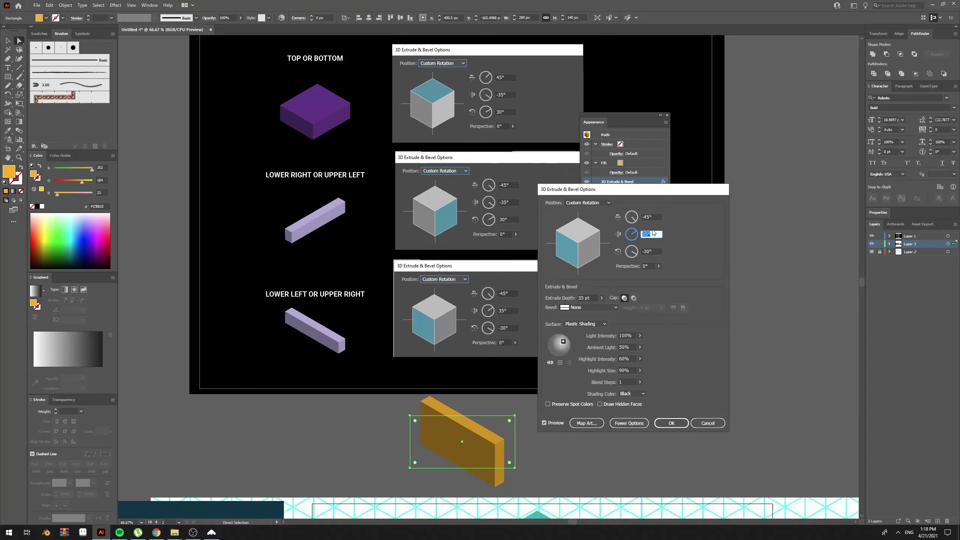
{"action": "type", "text": "-35"}
{"action": "key", "text": "Tab"}
{"action": "type", "text": "30"}
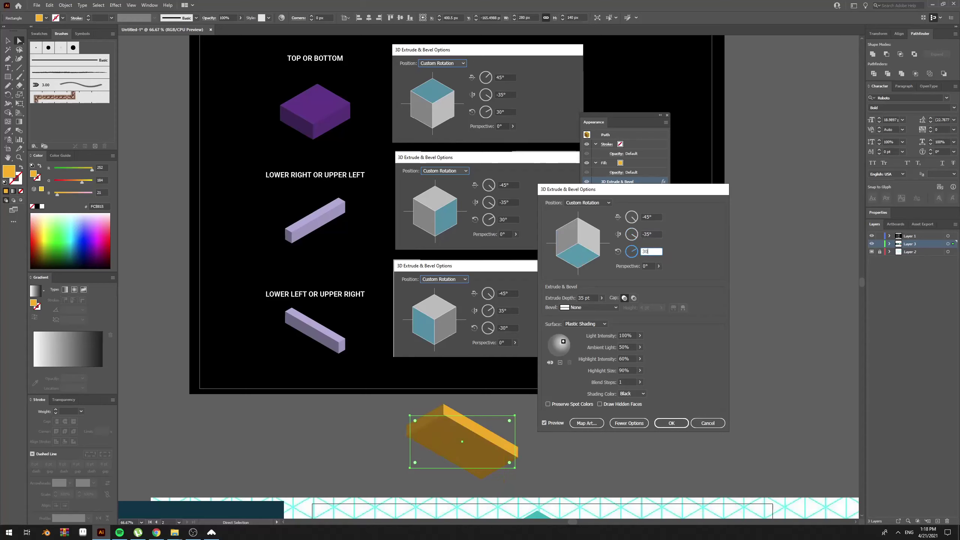
{"action": "key", "text": "Return"}
Step: Scale the copied block to about 168.4 × 84.2 px and place it as an armrest at the sofa back's front end
{"action": "left_click", "coordinate": [566, 440]}
{"action": "left_click_drag", "start_coordinate": [566, 441], "coordinate": [493, 439]}
{"action": "key", "text": "ctrl+minus"}
{"action": "key", "text": "ctrl+minus"}
{"action": "key", "text": "e"}
{"action": "key", "text": "a"}
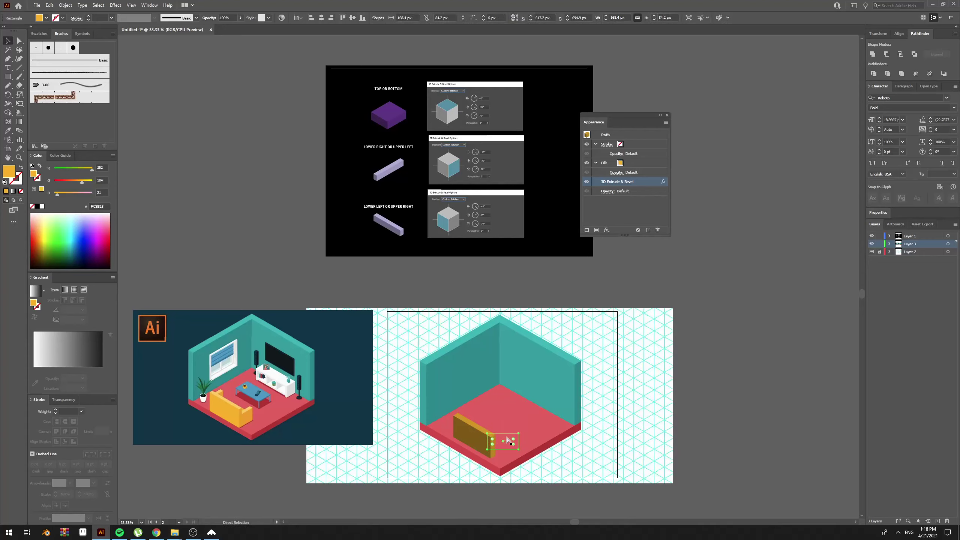
{"action": "key", "text": "v"}
{"action": "left_click", "coordinate": [608, 457]}
Step: Move the armrest against the sofa back's front end and nudge it slightly downward
{"action": "left_click_drag", "start_coordinate": [608, 457], "coordinate": [599, 382]}
{"action": "key", "text": "ctrl+plus"}
{"action": "key", "text": "ctrl+plus"}
{"action": "mouse_move", "coordinate": [555, 414]}
{"action": "left_mouse_down"}
{"action": "mouse_move", "coordinate": [666, 328]}
{"action": "mouse_move", "coordinate": [714, 339]}
{"action": "left_mouse_up"}
{"action": "key", "text": "b"}
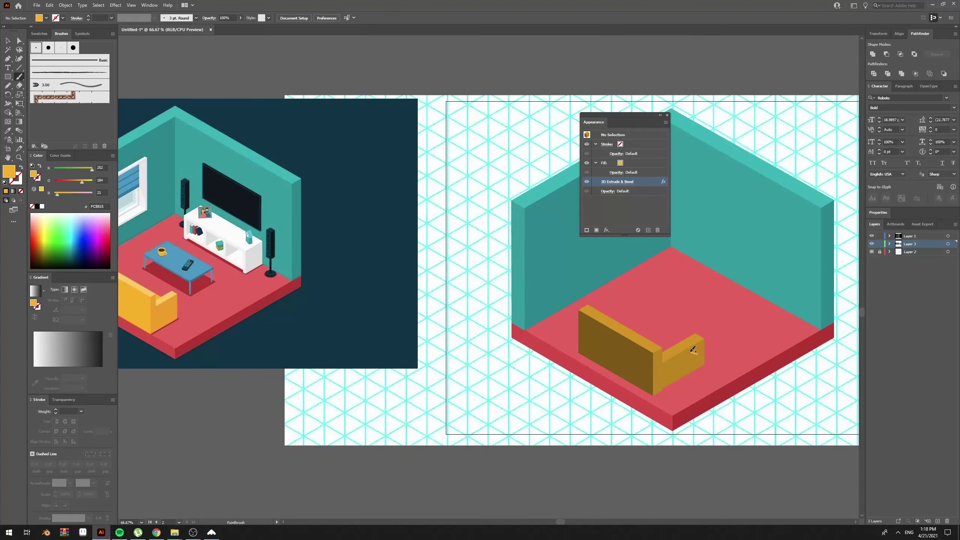
{"action": "key", "text": "v"}
{"action": "left_click", "coordinate": [691, 353]}
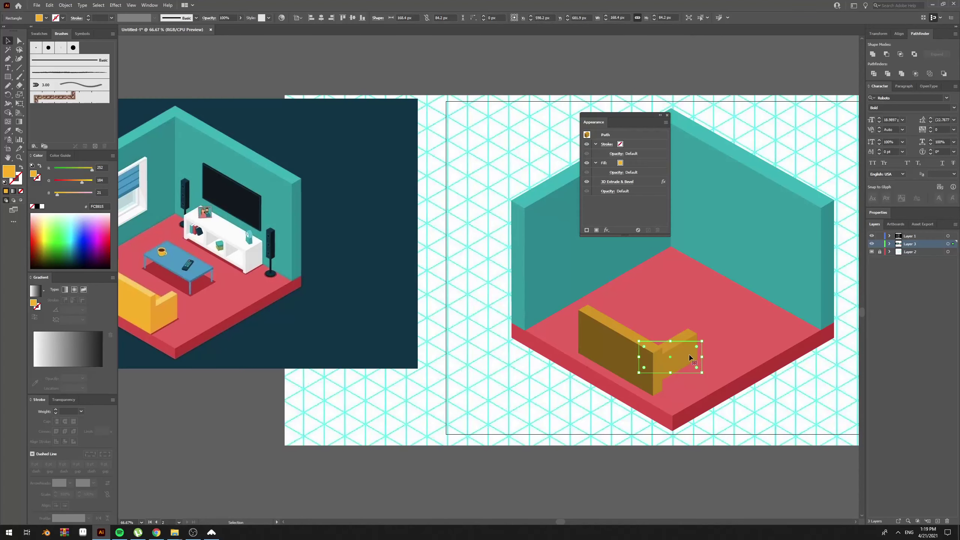
{"action": "key", "text": "Down"}
{"action": "key", "text": "Down"}
{"action": "key", "text": "Down"}
{"action": "key", "text": "Down"}
{"action": "key", "text": "Down"}
Step: Isolate the armrest's rectangle, round its upper front corner slightly, and leave isolation
{"action": "double_click", "coordinate": [689, 355]}
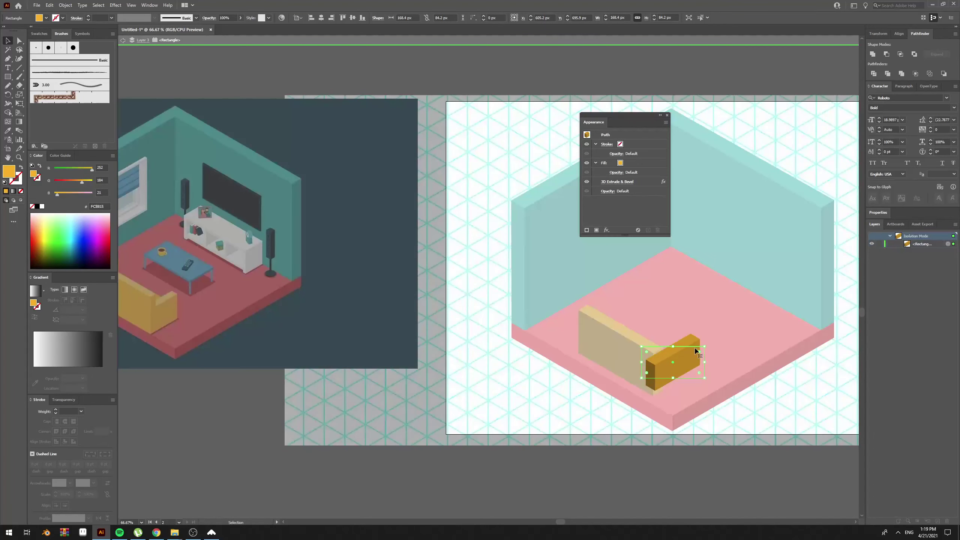
{"action": "key", "text": "a"}
{"action": "left_click", "coordinate": [699, 352]}
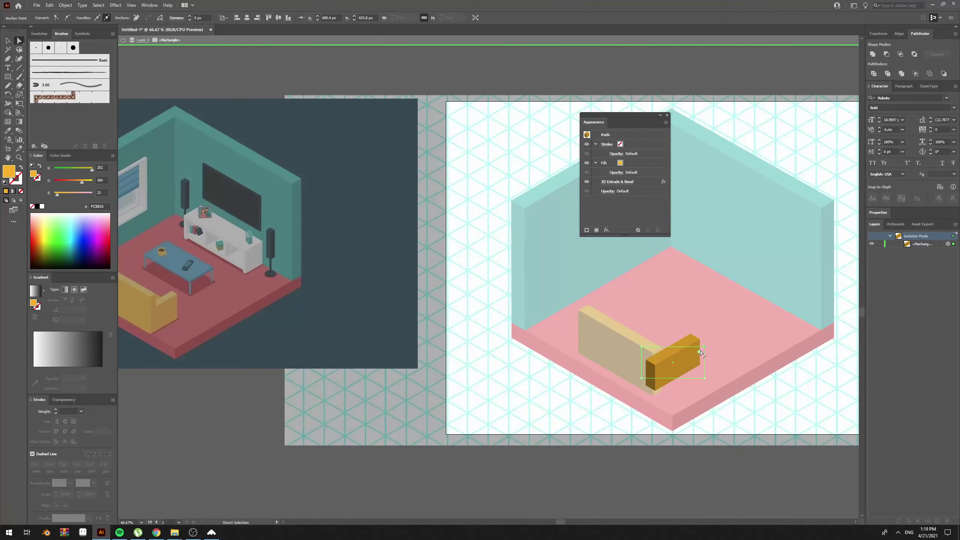
{"action": "key", "text": "ctrl+a"}
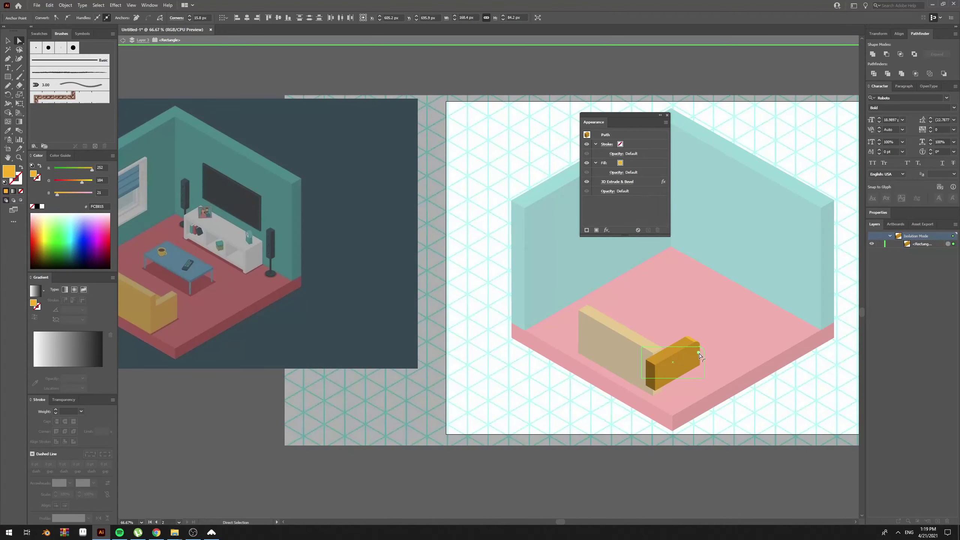
{"action": "double_click", "coordinate": [771, 410]}
{"action": "key", "text": "v"}
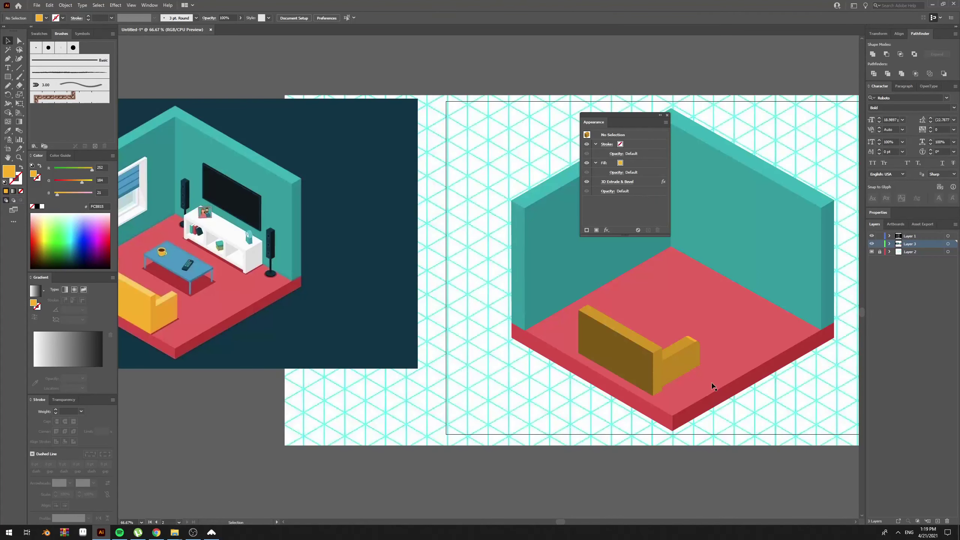
Step: Shorten the armrest's rectangle to about 138.4 px wide and move the armrest down flush with the sofa back's base
{"action": "double_click", "coordinate": [683, 357]}
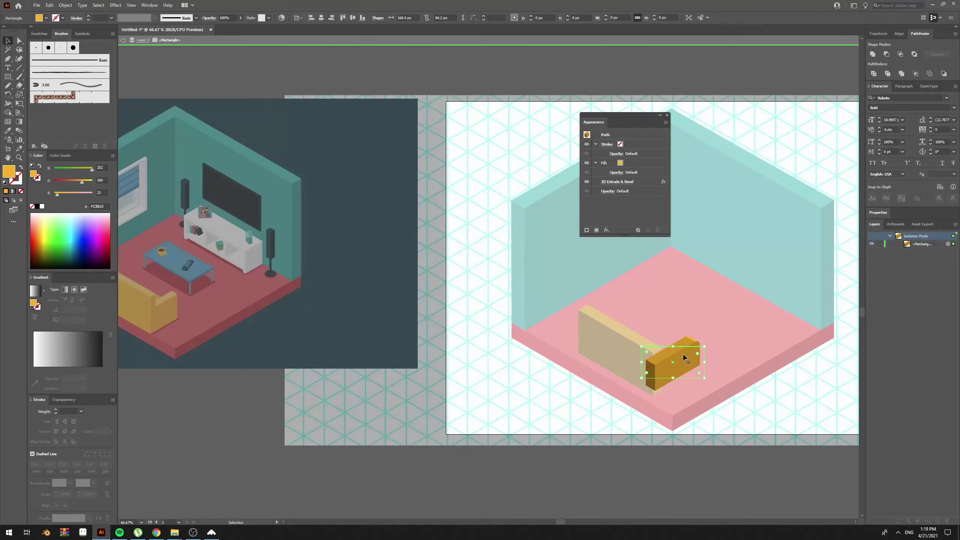
{"action": "double_click", "coordinate": [734, 402]}
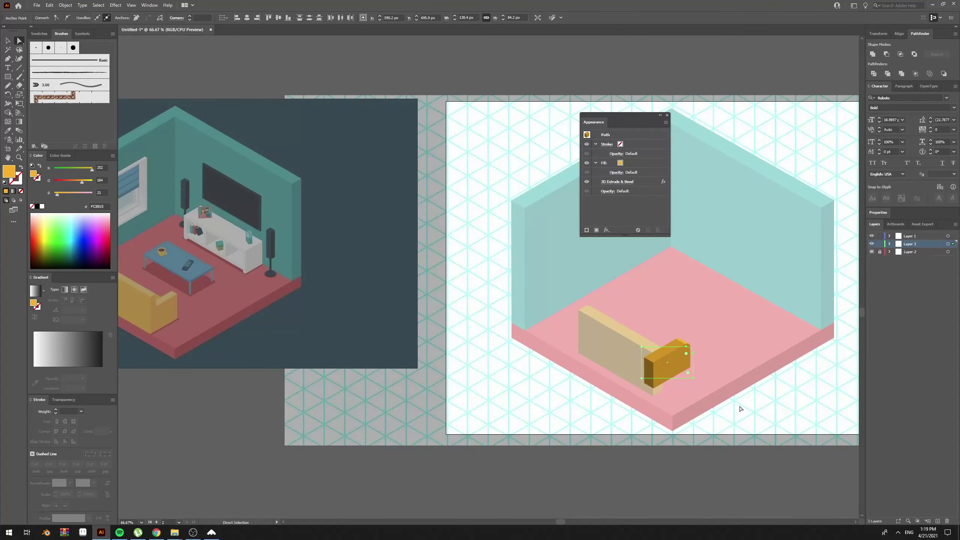
{"action": "left_click_drag", "start_coordinate": [678, 366], "coordinate": [683, 375]}
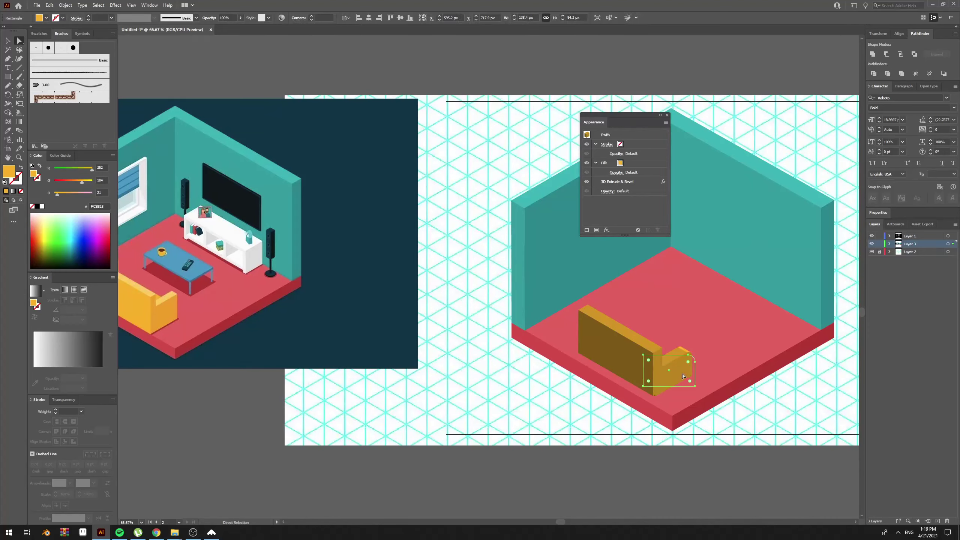
{"action": "key", "text": "Up"}
{"action": "key", "text": "Up"}
{"action": "key", "text": "Up"}
{"action": "key", "text": "Up"}
{"action": "key", "text": "Up"}
{"action": "key", "text": "Up"}
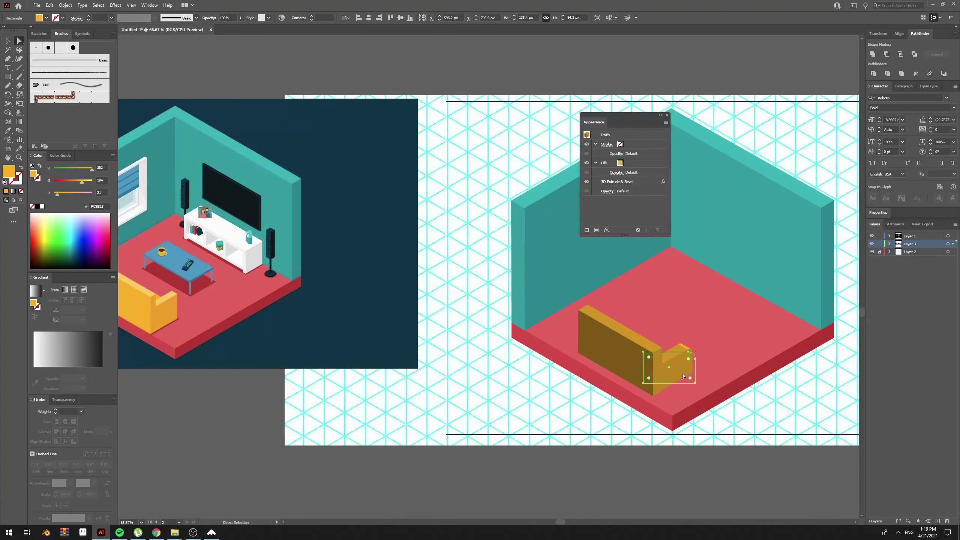
Step: Duplicate the front armrest at the far end of the sofa back
{"action": "left_click", "coordinate": [734, 420]}
{"action": "left_click_drag", "start_coordinate": [683, 365], "coordinate": [712, 338]}
{"action": "key", "text": "ctrl+z"}
{"action": "left_click_drag", "start_coordinate": [575, 380], "coordinate": [550, 387]}
{"action": "left_click", "coordinate": [656, 367]}
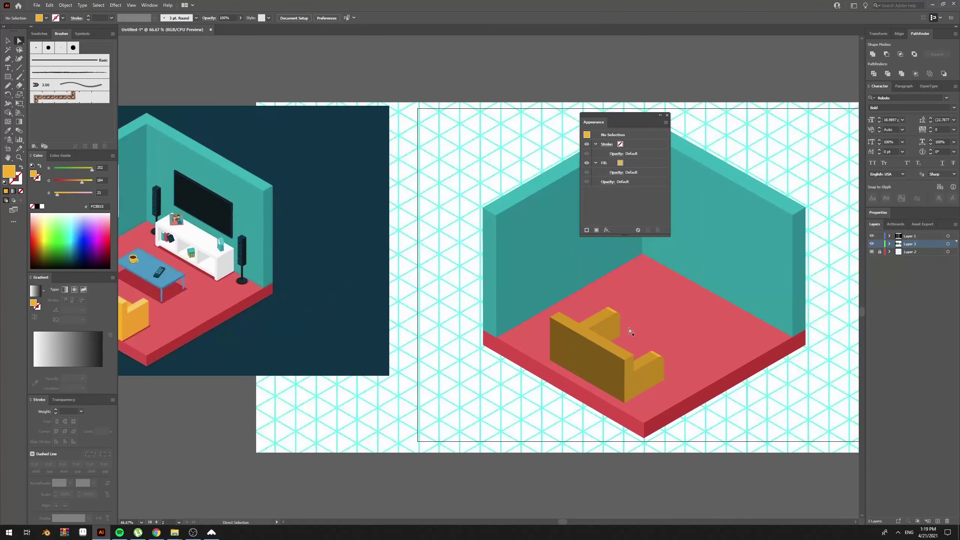
Step: Adjust the rear armrest's position behind the sofa back, checking its placement in outline view
{"action": "left_click_drag", "start_coordinate": [606, 322], "coordinate": [606, 321]}
{"action": "key", "text": "ctrl+z"}
{"action": "key", "text": "ctrl+y"}
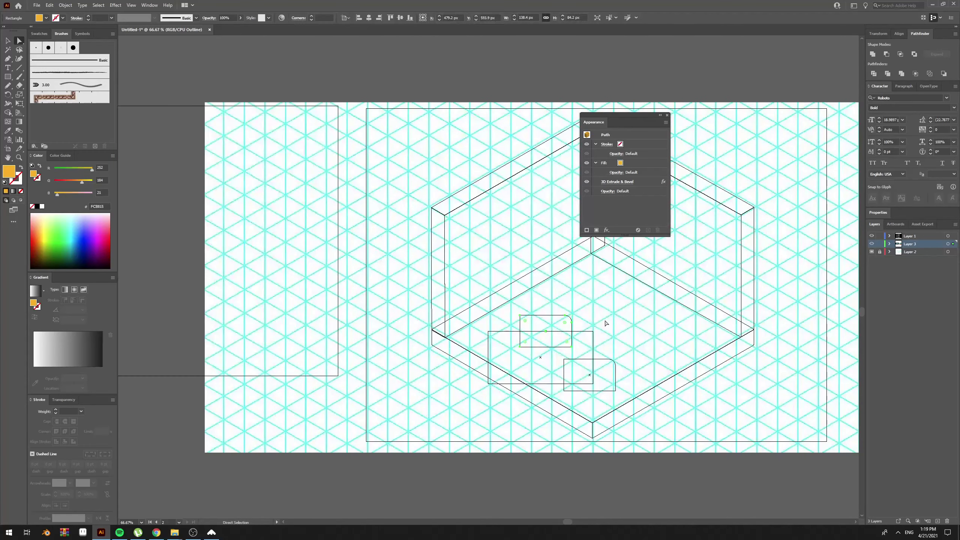
{"action": "key", "text": "ctrl+equal"}
{"action": "key", "text": "ctrl+y"}
{"action": "key", "text": "v"}
{"action": "left_click_drag", "start_coordinate": [513, 267], "coordinate": [489, 269]}
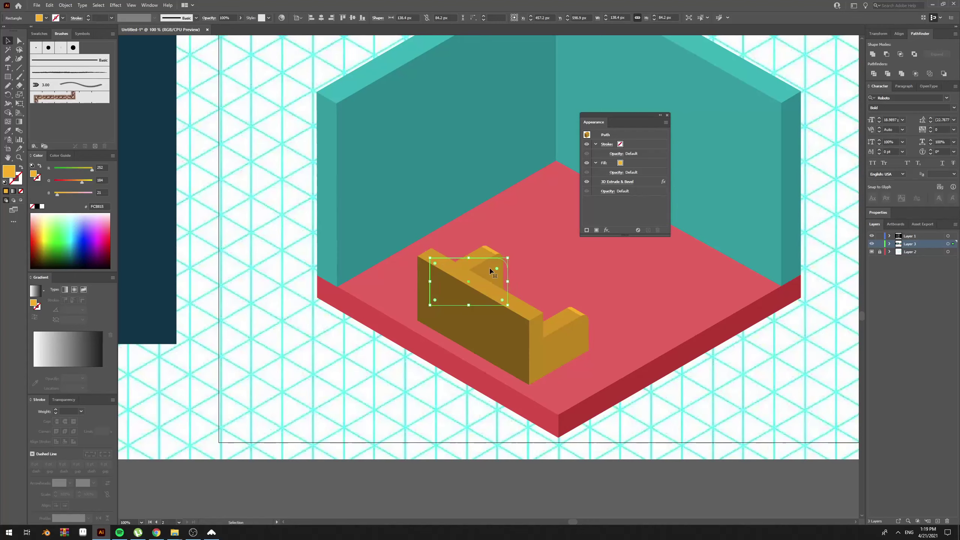
Step: Select both armrests and expand their 3D appearance
{"action": "left_click", "coordinate": [570, 327], "text": "shift"}
{"action": "left_click_drag", "start_coordinate": [571, 327], "coordinate": [553, 350]}
{"action": "left_click_drag", "start_coordinate": [534, 262], "coordinate": [778, 431]}
{"action": "key", "text": "ctrl+z"}
{"action": "key", "text": "ctrl+z"}
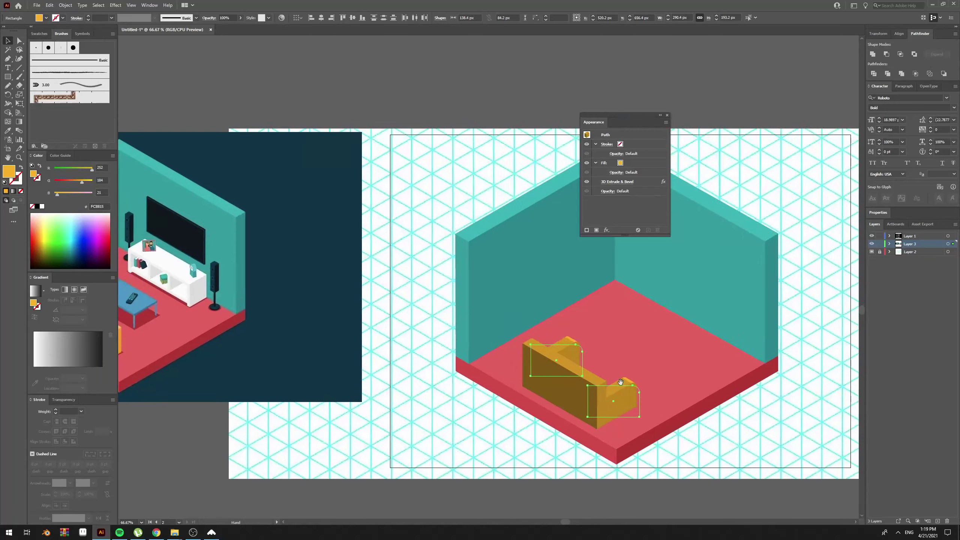
{"action": "left_click", "coordinate": [57, 5]}
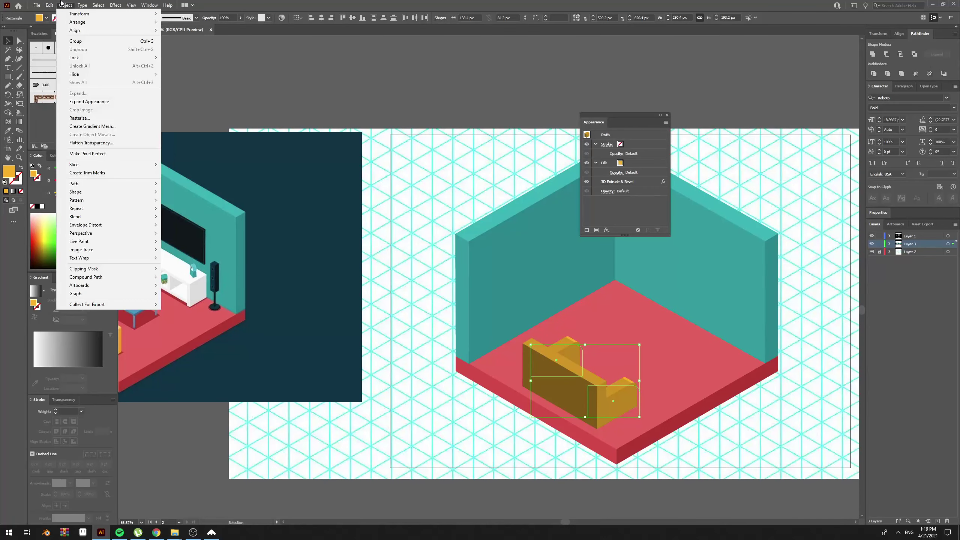
{"action": "left_click", "coordinate": [90, 100]}
Step: In outline view, move the expanded front armrest slightly down and to the left
{"action": "left_click_drag", "start_coordinate": [664, 317], "coordinate": [546, 278]}
{"action": "key", "text": "ctrl+y"}
{"action": "key", "text": "ctrl+plus"}
{"action": "key", "text": "ctrl+plus"}
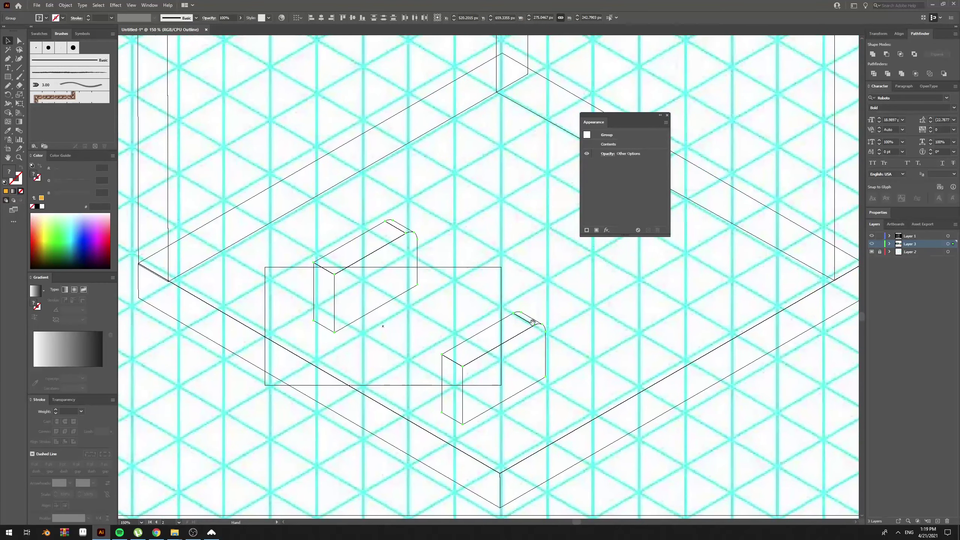
{"action": "left_click", "coordinate": [464, 249]}
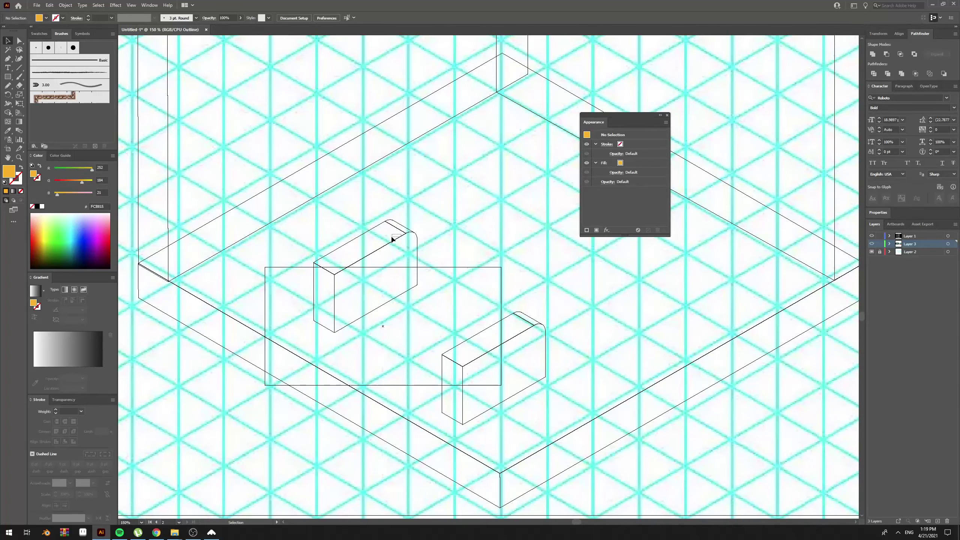
{"action": "left_click", "coordinate": [525, 331]}
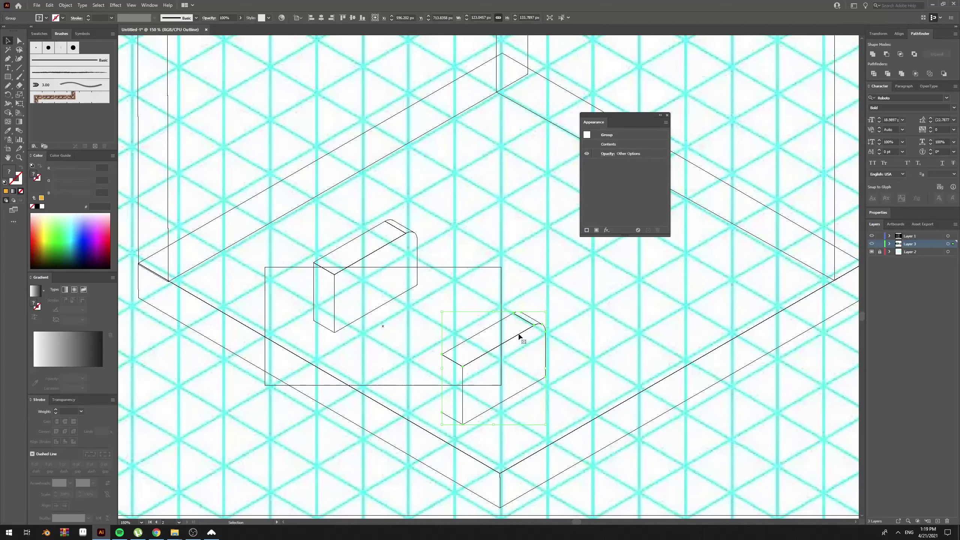
{"action": "left_click_drag", "start_coordinate": [514, 345], "coordinate": [511, 346]}
Step: Move the rear armrest down-left along the isometric direction, deselect it, and return to the preview view
{"action": "left_click_drag", "start_coordinate": [324, 281], "coordinate": [297, 290]}
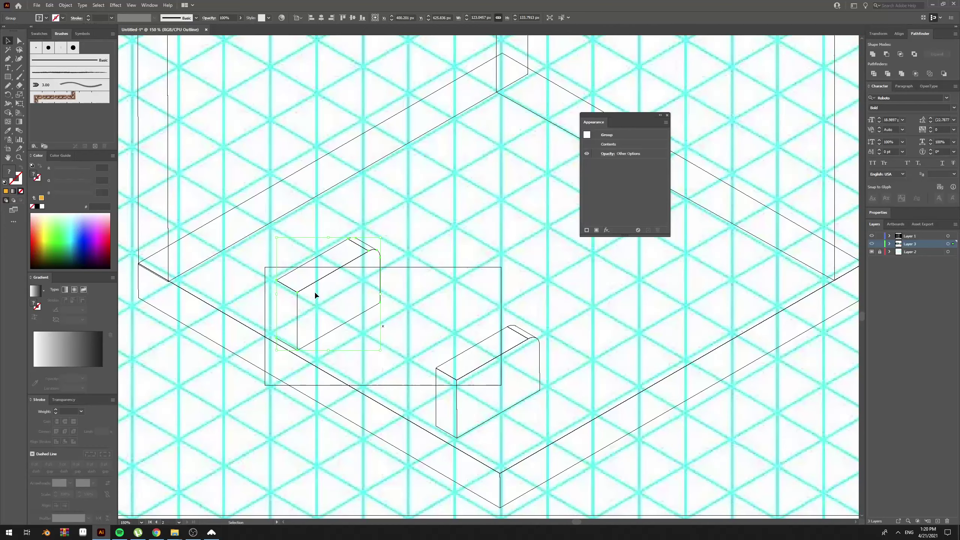
{"action": "left_click", "coordinate": [303, 289]}
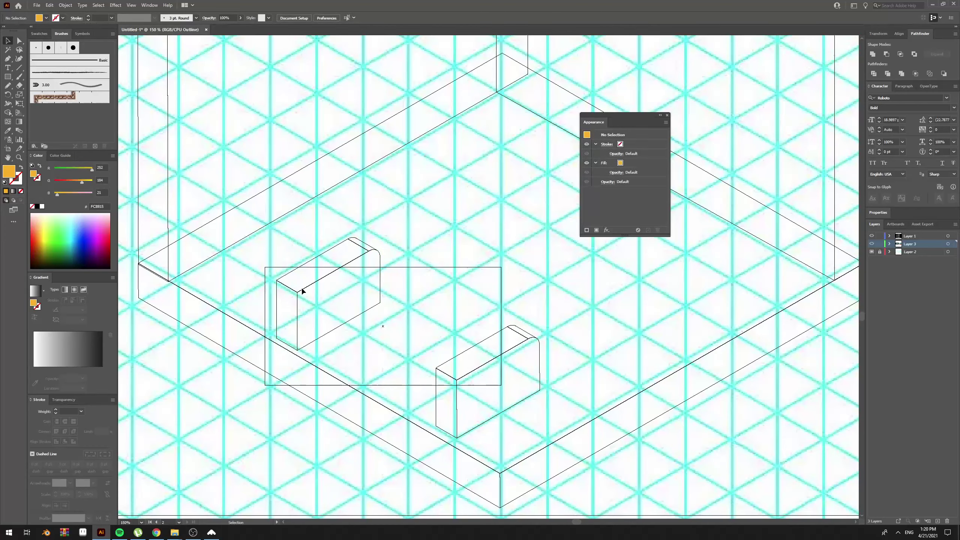
{"action": "left_click", "coordinate": [307, 288]}
{"action": "left_click", "coordinate": [307, 286]}
{"action": "left_click", "coordinate": [305, 288]}
{"action": "key", "text": "ctrl+shift+a"}
{"action": "key", "text": "ctrl+0"}
{"action": "key", "text": "ctrl+y"}
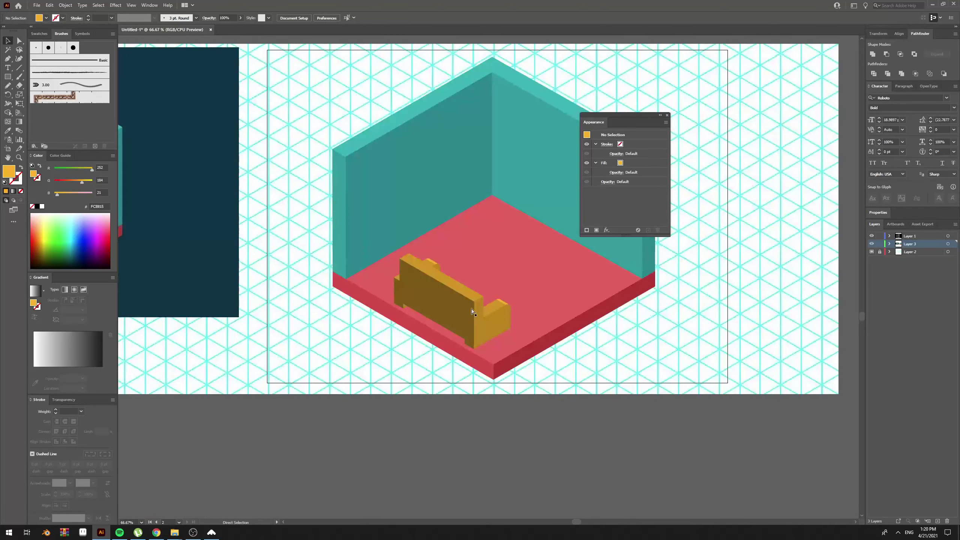
{"action": "left_click", "coordinate": [507, 319]}
{"action": "left_click_drag", "start_coordinate": [507, 318], "coordinate": [499, 318]}
{"action": "left_click", "coordinate": [450, 301], "text": "shift"}
{"action": "left_click", "coordinate": [397, 297]}
{"action": "left_click", "coordinate": [498, 320], "text": "shift"}
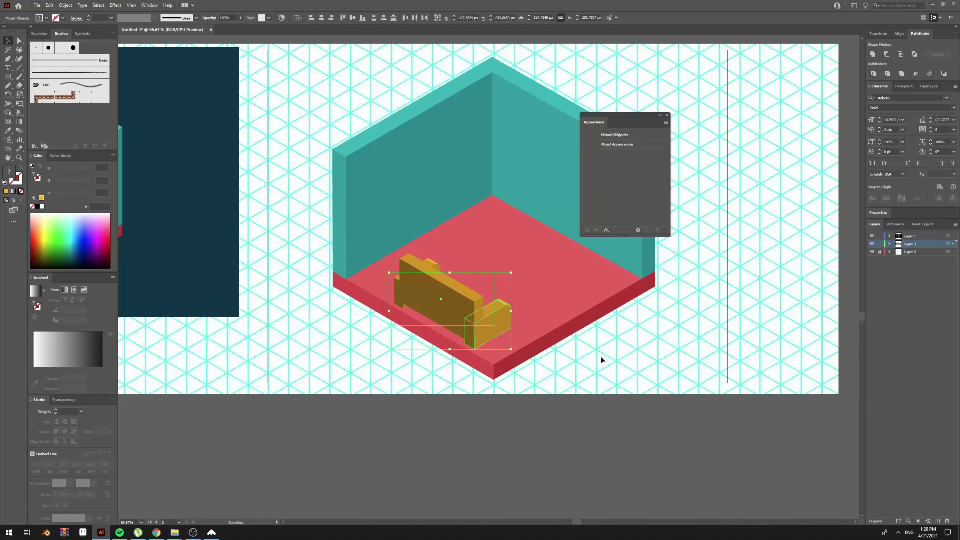
{"action": "left_click", "coordinate": [602, 360]}
{"action": "left_click", "coordinate": [496, 327]}
{"action": "left_click", "coordinate": [393, 294], "text": "shift"}
{"action": "left_click", "coordinate": [384, 390]}
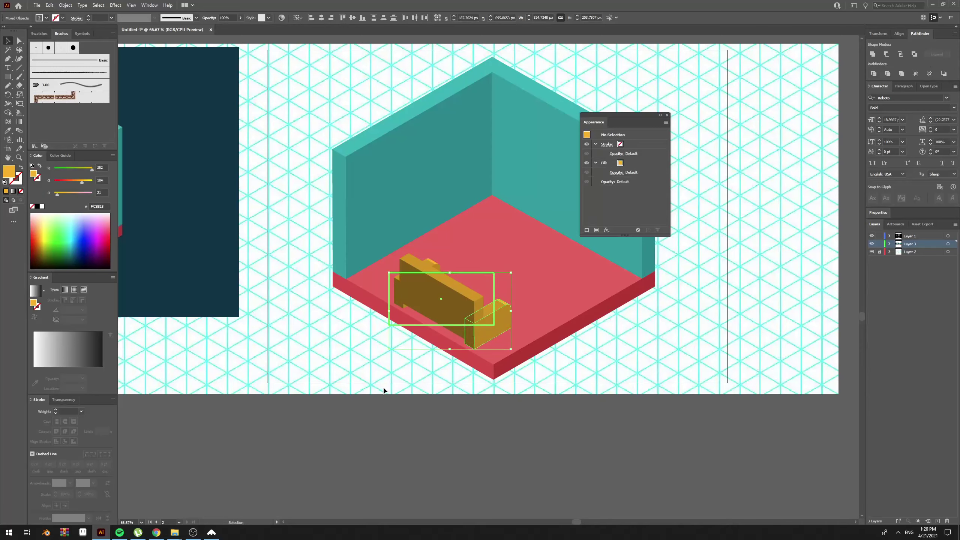
Step: Cut the sofa back out of the drawing and group the two armrests
{"action": "left_click", "coordinate": [452, 309]}
{"action": "key", "text": "Delete"}
{"action": "left_click", "coordinate": [412, 298]}
{"action": "left_click", "coordinate": [488, 319], "text": "shift"}
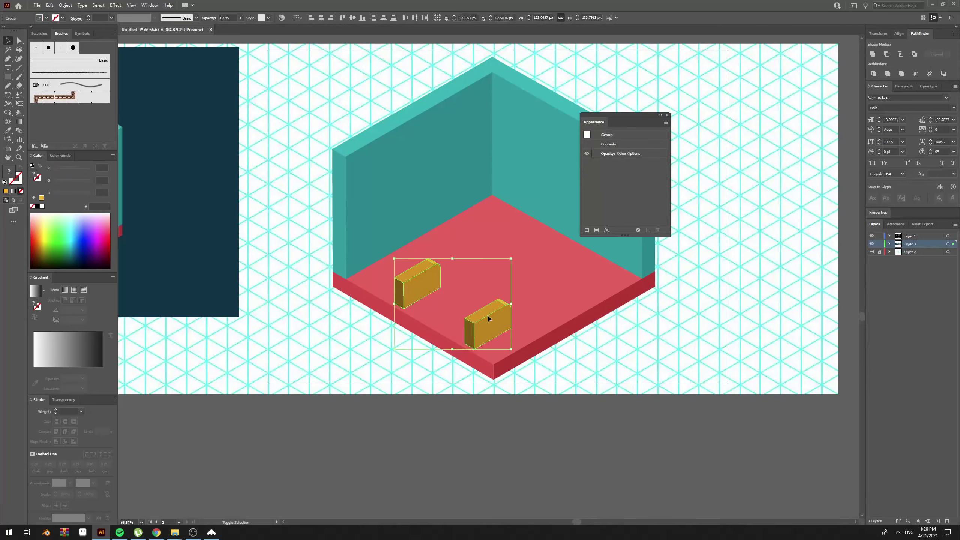
{"action": "key", "text": "ctrl+g"}
{"action": "left_click", "coordinate": [603, 353]}
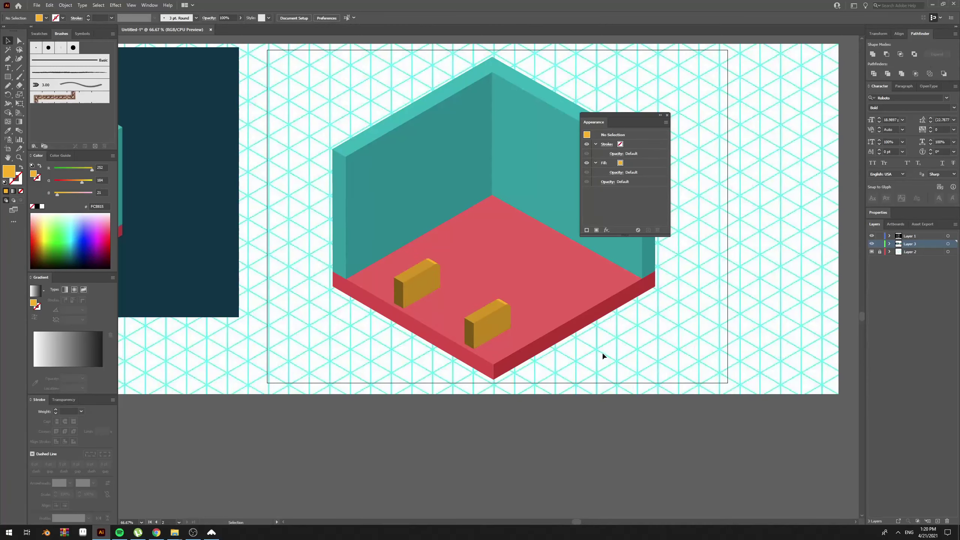
Step: Paste the sofa back in front and scale the armrest group down to fit the back's length
{"action": "key", "text": "ctrl+f"}
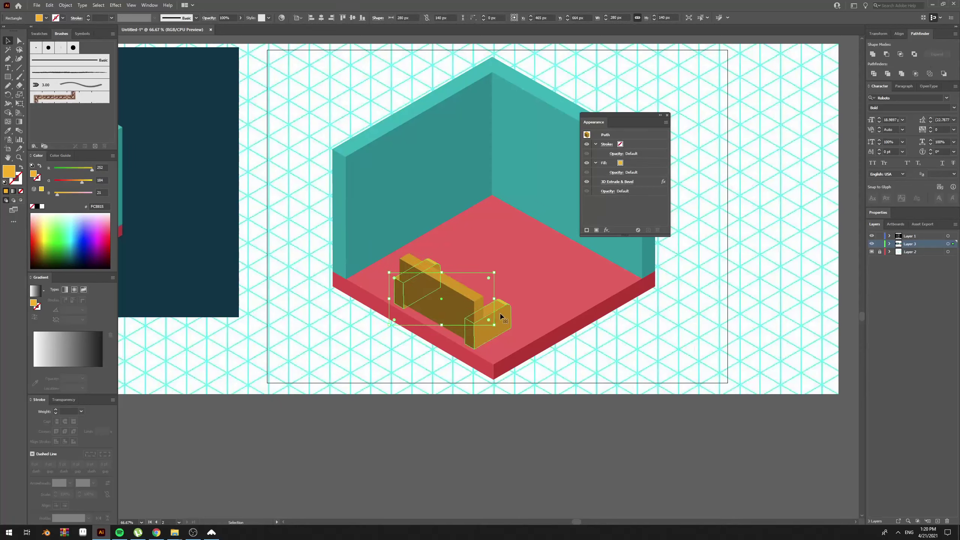
{"action": "left_click", "coordinate": [505, 318], "text": "shift"}
{"action": "key", "text": "ctrl+g"}
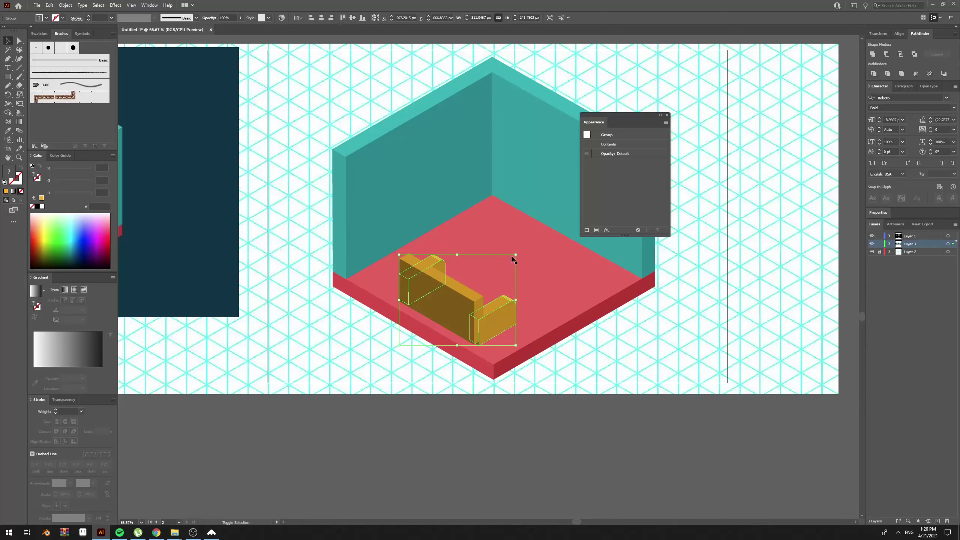
{"action": "left_click_drag", "start_coordinate": [513, 258], "coordinate": [505, 259]}
{"action": "left_click_drag", "start_coordinate": [492, 320], "coordinate": [493, 314]}
{"action": "key", "text": "ctrl+z"}
{"action": "left_click_drag", "start_coordinate": [438, 220], "coordinate": [453, 250]}
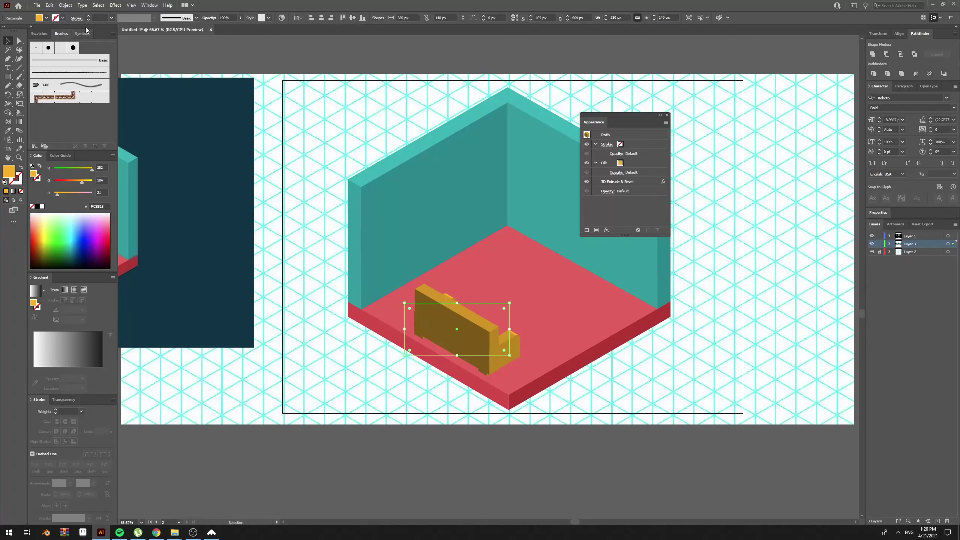
Step: Round the sofa back's two upper corners to about 29 px and expand its 3D appearance
{"action": "double_click", "coordinate": [460, 324]}
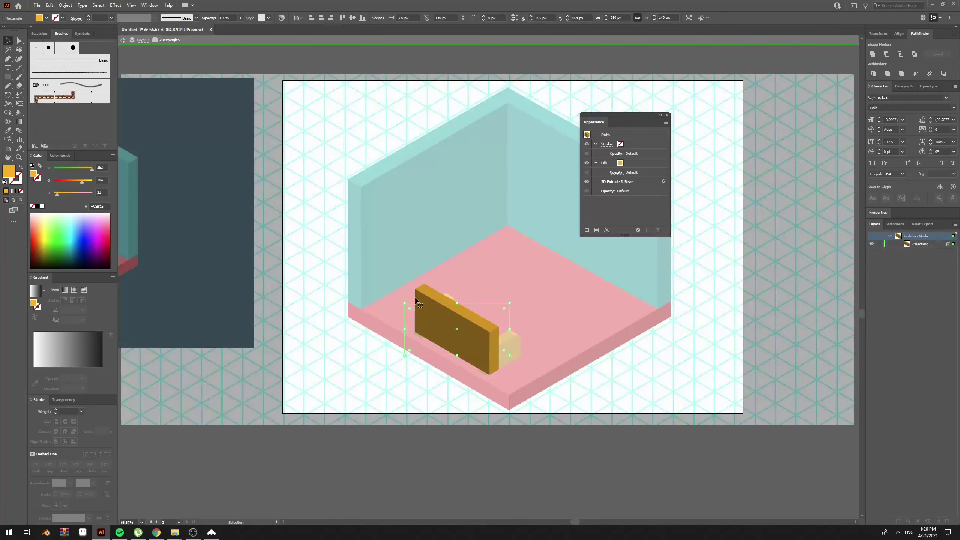
{"action": "key", "text": "a"}
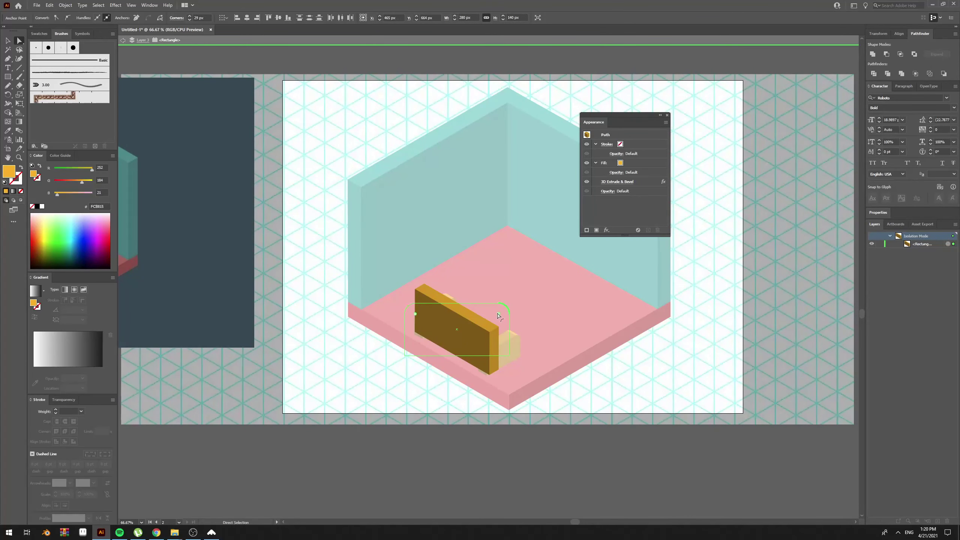
{"action": "left_click_drag", "start_coordinate": [497, 315], "coordinate": [493, 316]}
{"action": "left_click", "coordinate": [67, 6]}
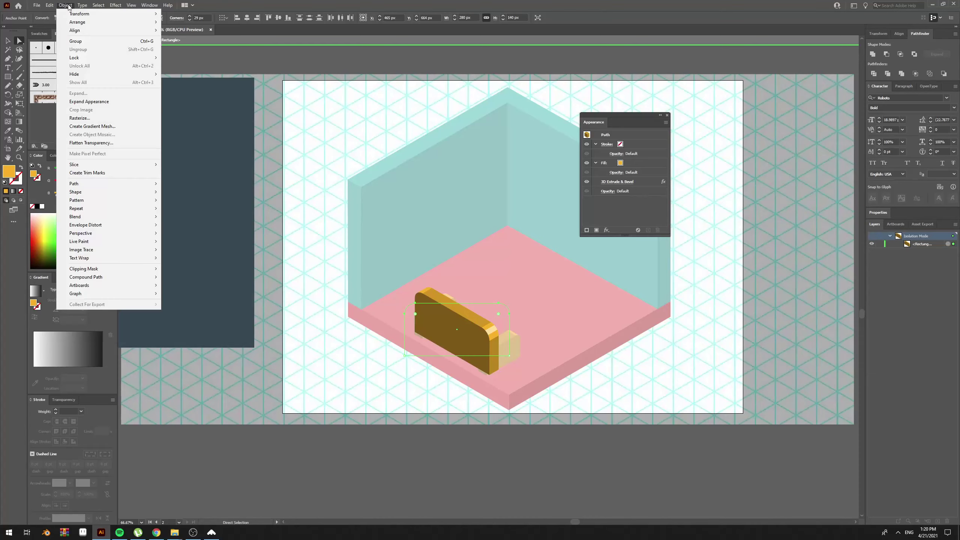
{"action": "left_click", "coordinate": [112, 101]}
Step: In outline view, try to nudge the anchor points at the sofa back's rear end right toward the rear armrest's edge
{"action": "left_click_drag", "start_coordinate": [416, 293], "coordinate": [466, 390]}
{"action": "key", "text": "ctrl+y"}
{"action": "scroll", "coordinate": [468, 384], "scroll_direction": "up", "scroll_amount": 2}
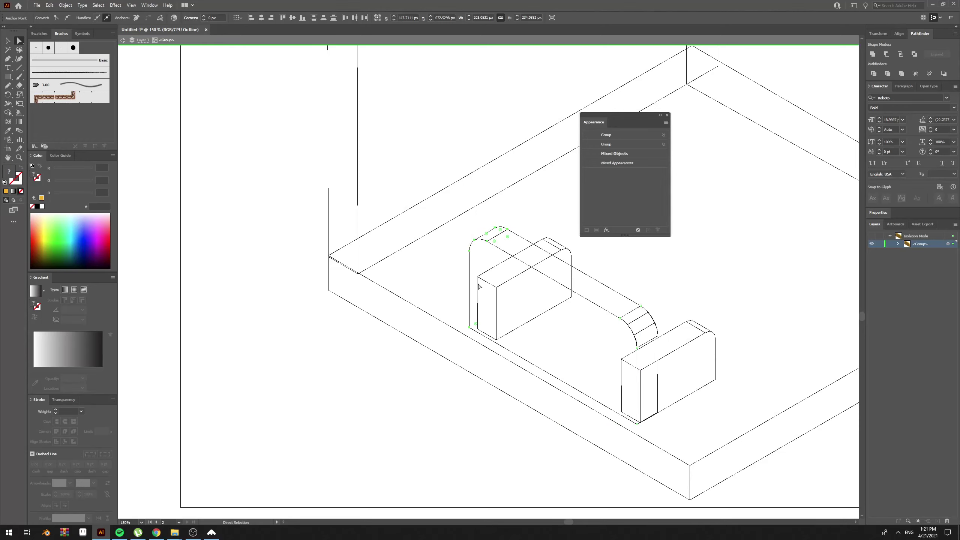
{"action": "key", "text": "shift+Right"}
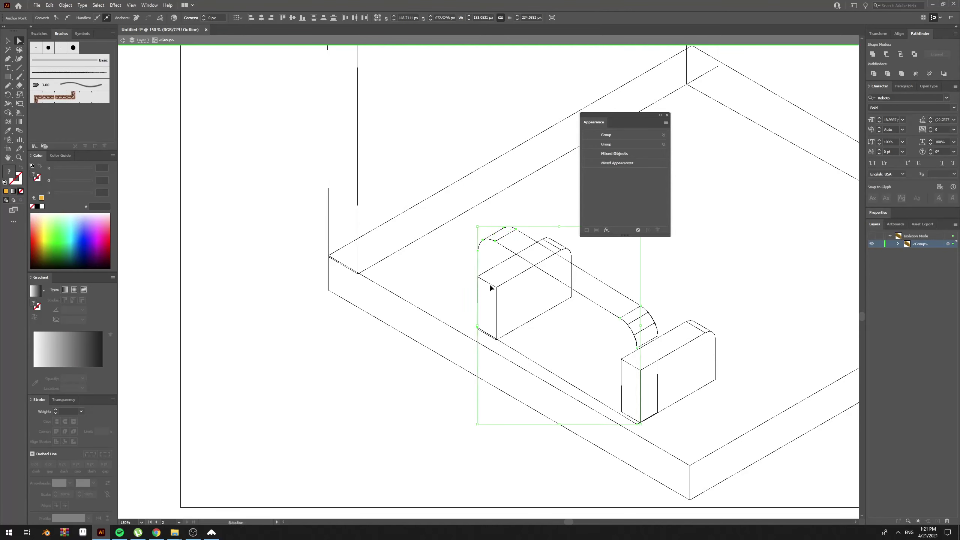
{"action": "key", "text": "ctrl+z"}
{"action": "key", "text": "Right"}
{"action": "key", "text": "Right"}
Step: Leave isolation mode, nudge the whole sofa back up to line up with the armrests' base, and restore the colour preview
{"action": "key", "text": "v"}
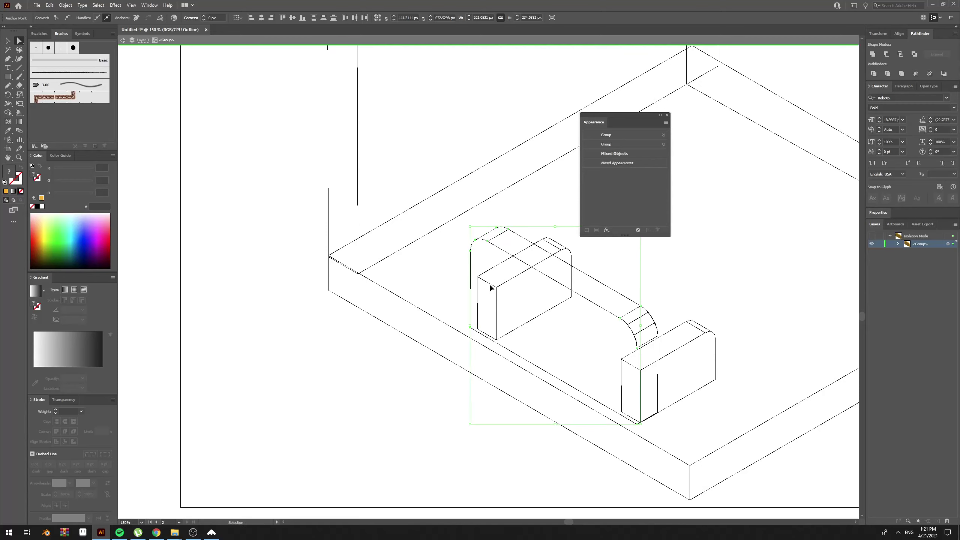
{"action": "double_click", "coordinate": [585, 299]}
{"action": "left_click", "coordinate": [596, 316]}
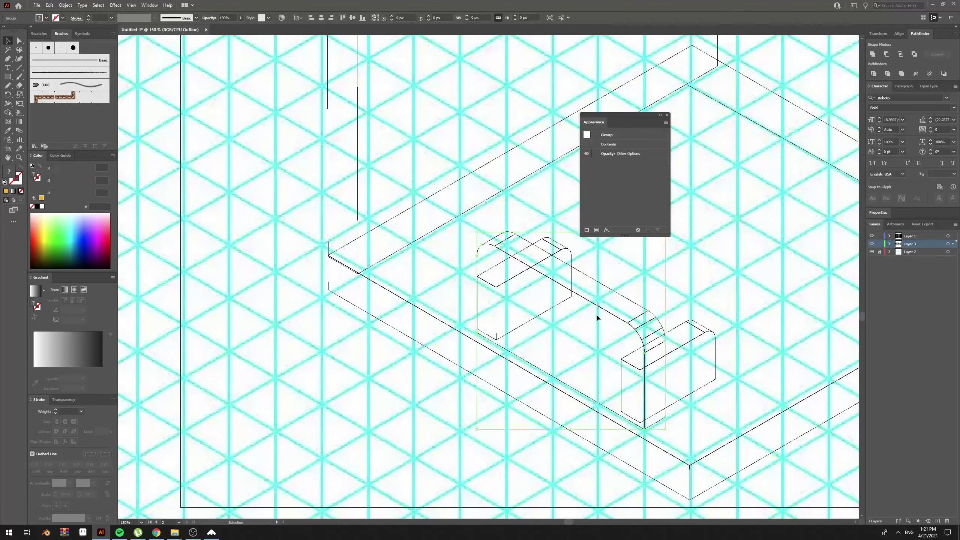
{"action": "key", "text": "Up"}
{"action": "key", "text": "Up"}
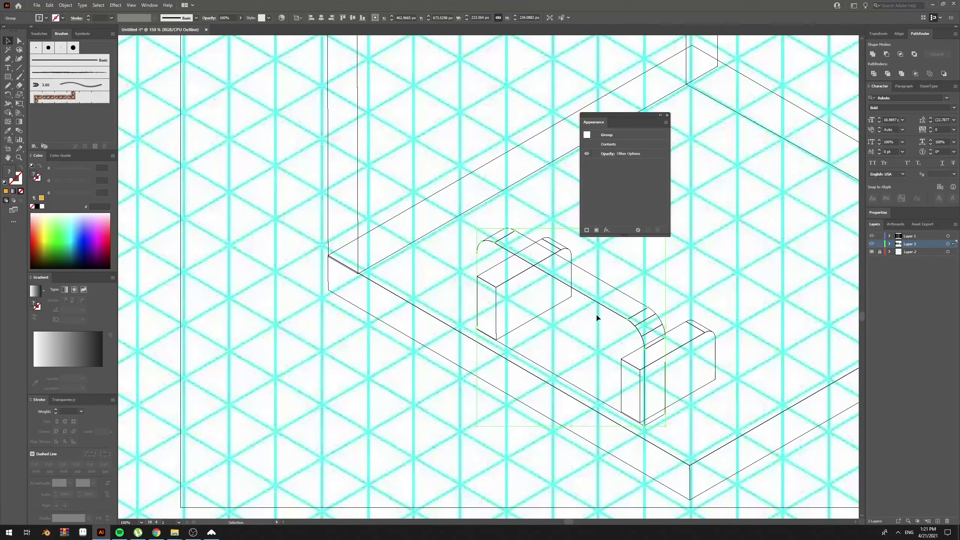
{"action": "key", "text": "Up"}
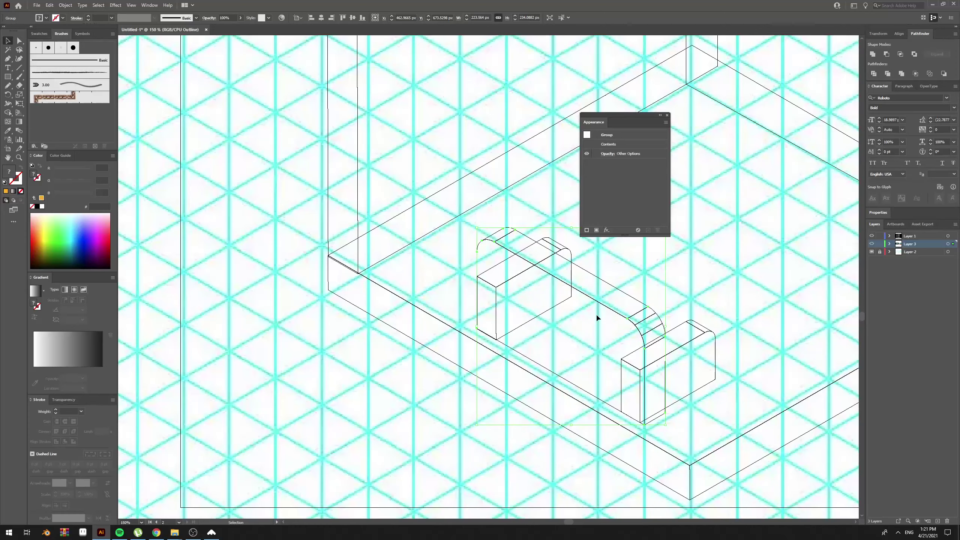
{"action": "left_click", "coordinate": [443, 410]}
{"action": "key", "text": "ctrl+y"}
{"action": "left_click_drag", "start_coordinate": [476, 392], "coordinate": [407, 393]}
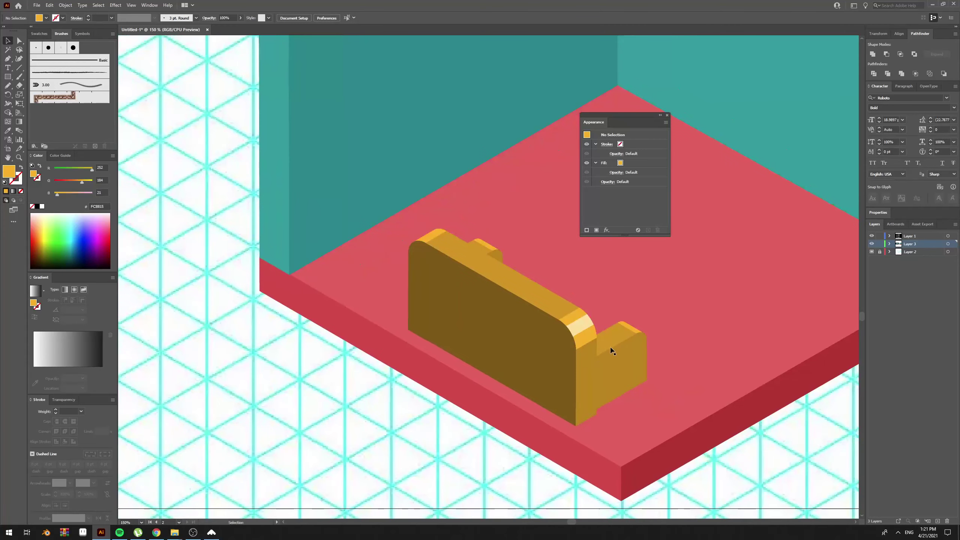
Step: Check how the armrests meet the sofa back in outline view, then compare the sofa with the reference room
{"action": "left_click", "coordinate": [617, 345]}
{"action": "key", "text": "ctrl+y"}
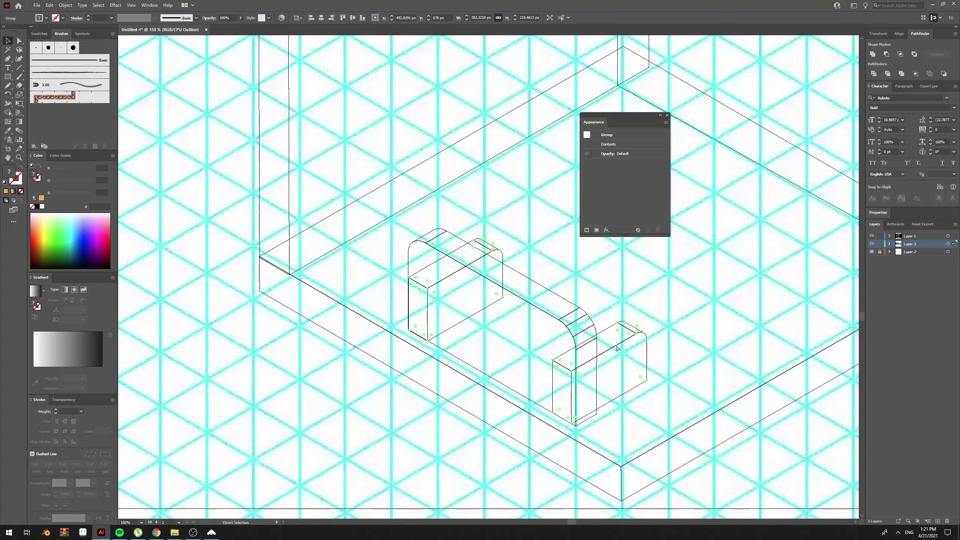
{"action": "double_click", "coordinate": [616, 346]}
{"action": "left_click", "coordinate": [614, 344]}
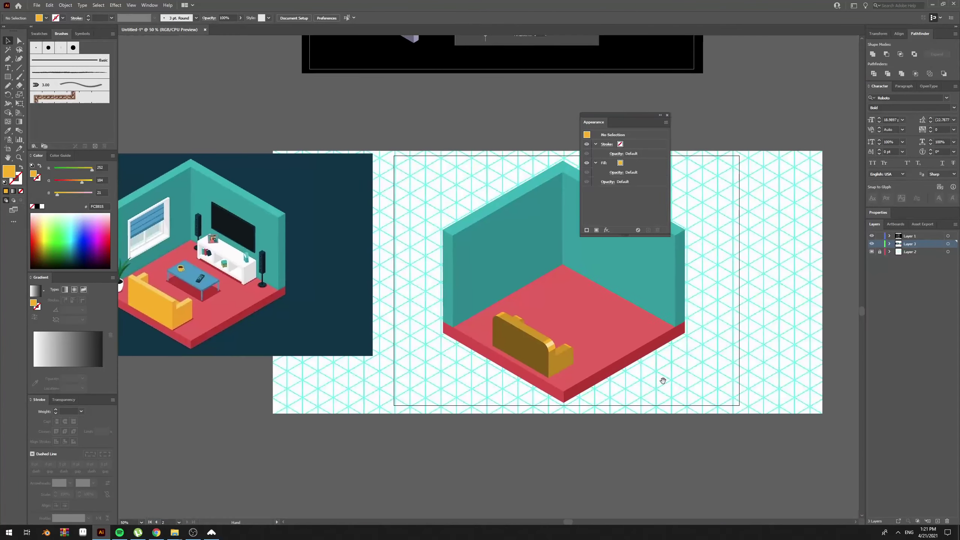
{"action": "left_click_drag", "start_coordinate": [214, 315], "coordinate": [305, 320]}
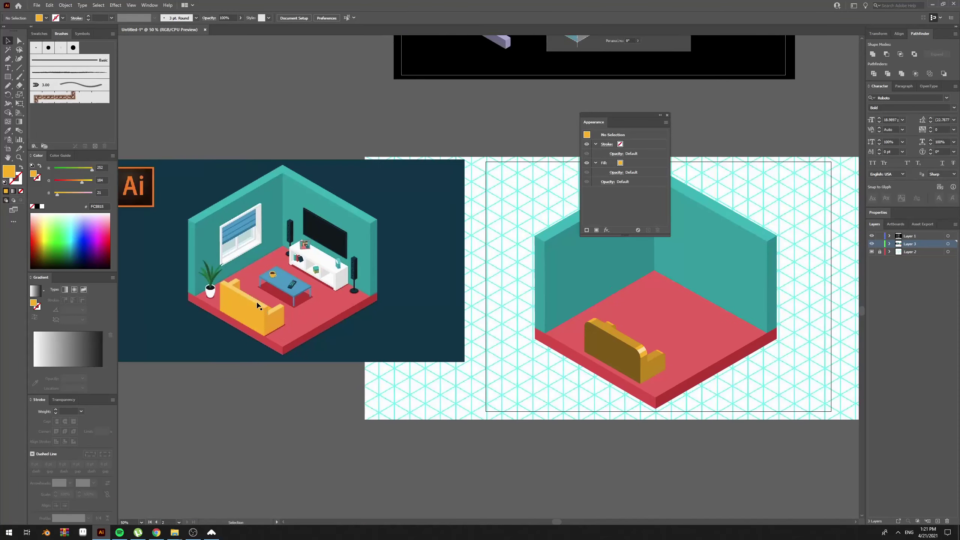
{"action": "left_click_drag", "start_coordinate": [494, 366], "coordinate": [377, 343]}
{"action": "left_click_drag", "start_coordinate": [450, 319], "coordinate": [476, 366]}
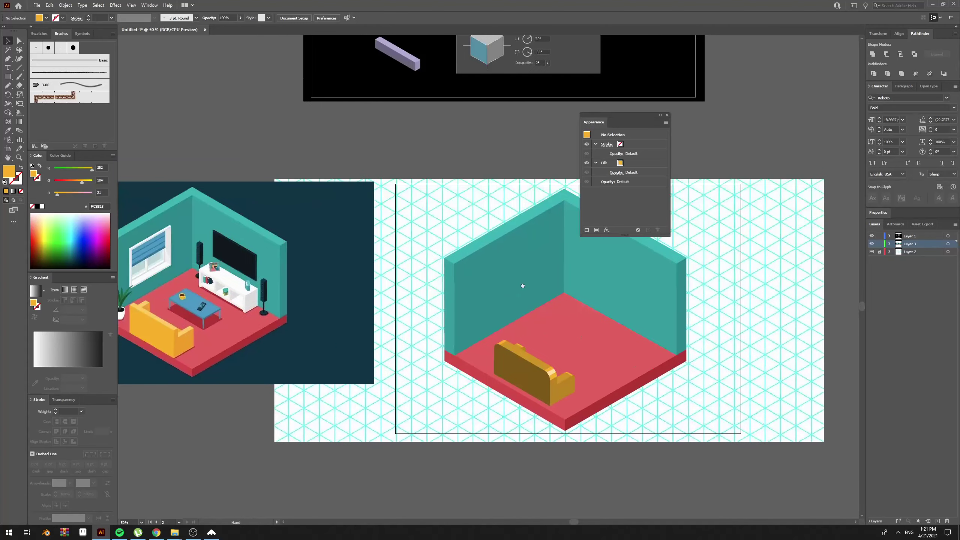
{"action": "left_click_drag", "start_coordinate": [521, 285], "coordinate": [571, 289]}
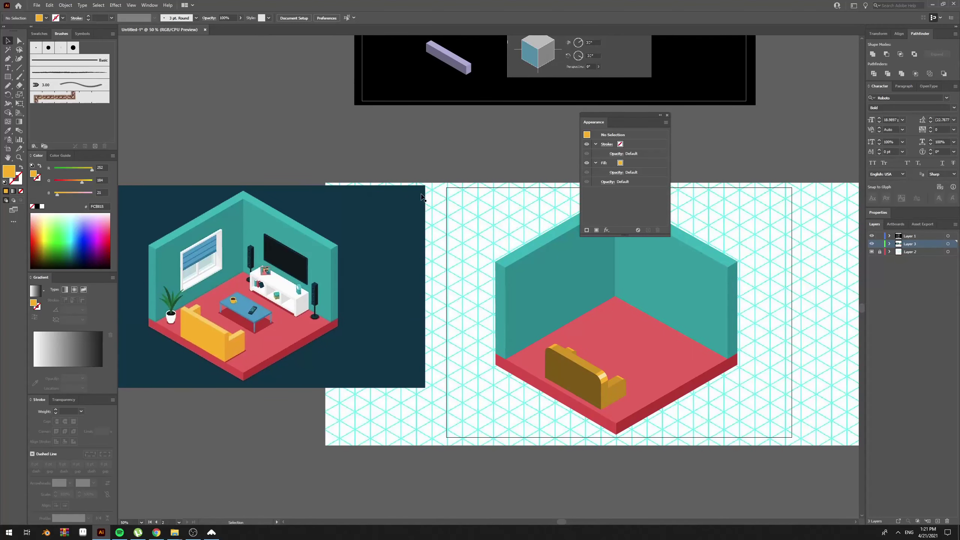
{"action": "left_click_drag", "start_coordinate": [421, 197], "coordinate": [407, 347]}
{"action": "left_click_drag", "start_coordinate": [464, 517], "coordinate": [461, 269]}
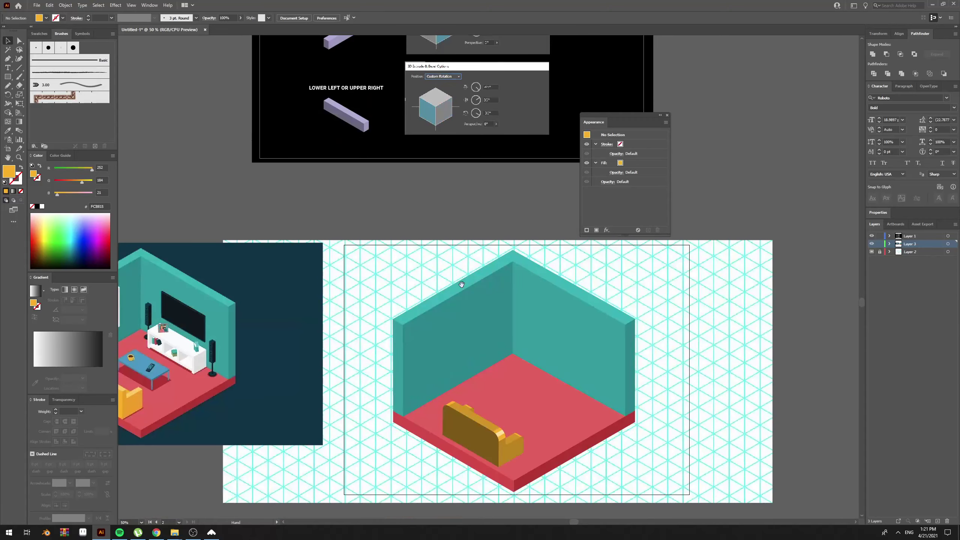
Step: Pick up the armrest's side colour and draw a 368 × 141 px rectangle for the seat over the extrude reference panels
{"action": "key", "text": "a"}
{"action": "left_click", "coordinate": [514, 450]}
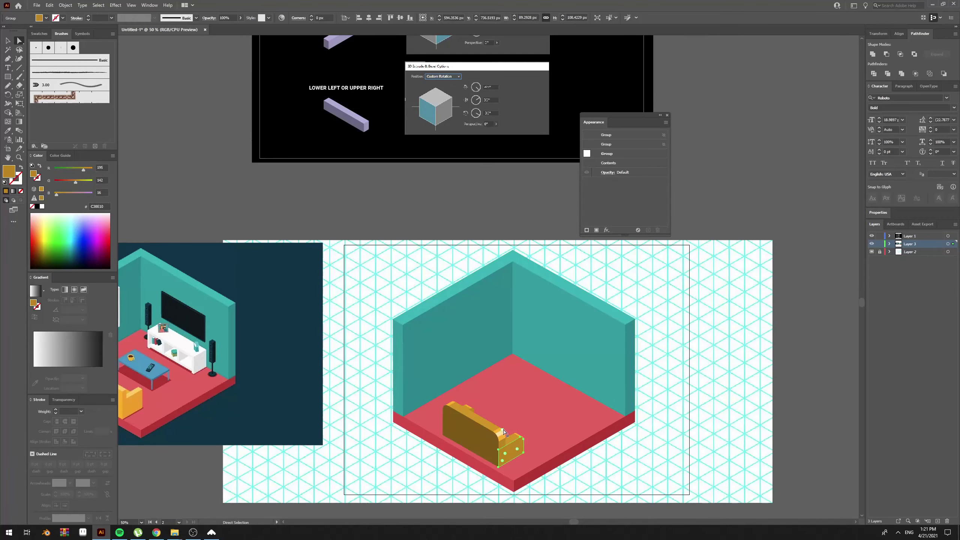
{"action": "left_click_drag", "start_coordinate": [462, 219], "coordinate": [497, 363]}
{"action": "key", "text": "r"}
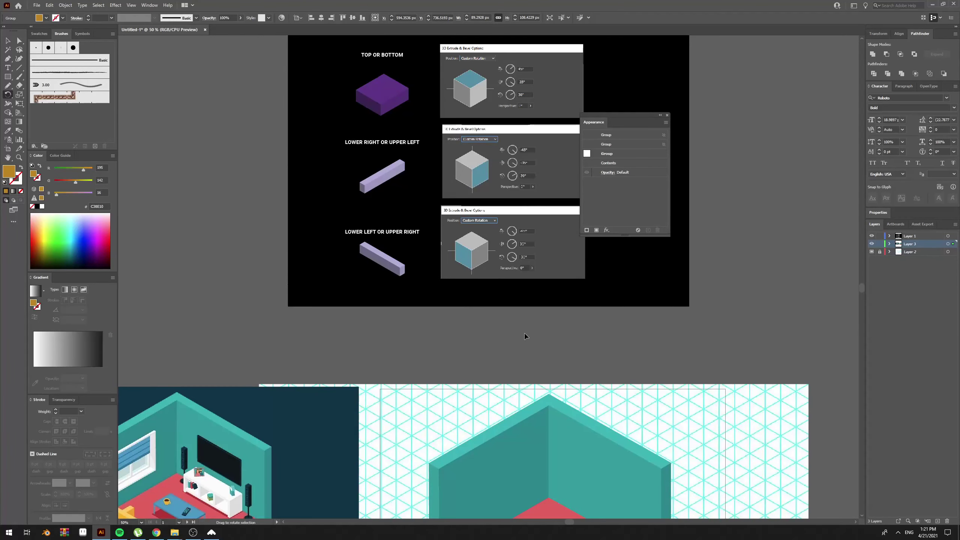
{"action": "key", "text": "m"}
{"action": "mouse_move", "coordinate": [443, 269]}
{"action": "left_mouse_down"}
{"action": "mouse_move", "coordinate": [523, 317]}
{"action": "mouse_move", "coordinate": [546, 309]}
{"action": "left_mouse_up"}
{"action": "left_click_drag", "start_coordinate": [508, 288], "coordinate": [525, 312]}
Step: Cut and paste the rectangle, then move it straight down toward the gap between the reference chart and the room
{"action": "key", "text": "ctrl+x"}
{"action": "key", "text": "ctrl+v"}
{"action": "key", "text": "shift+Down"}
{"action": "key", "text": "shift+Down"}
{"action": "key", "text": "shift+Down"}
{"action": "key", "text": "shift+Down"}
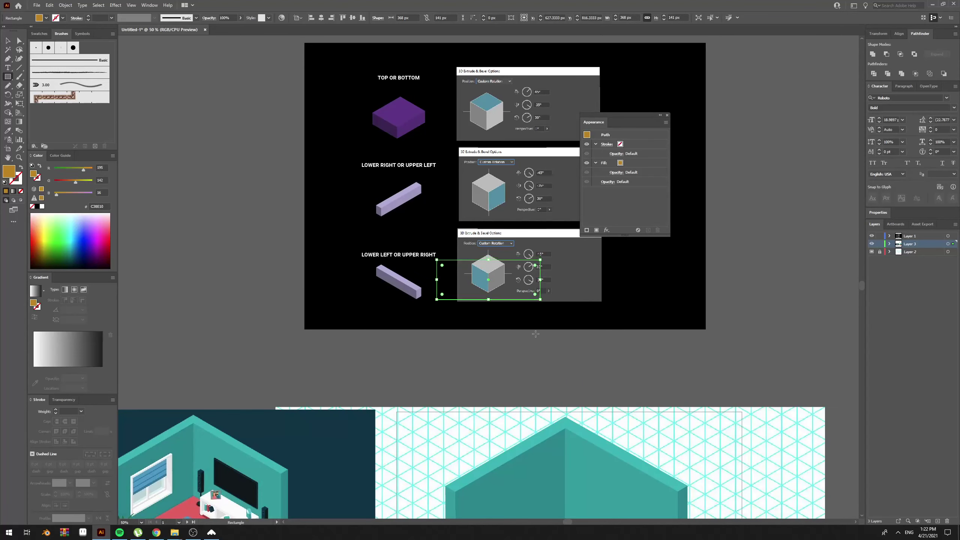
{"action": "key", "text": "shift+Down"}
{"action": "key", "text": "shift+Down"}
{"action": "key", "text": "shift+Down"}
{"action": "key", "text": "shift+Down"}
{"action": "key", "text": "shift+Down"}
{"action": "key", "text": "shift+Down"}
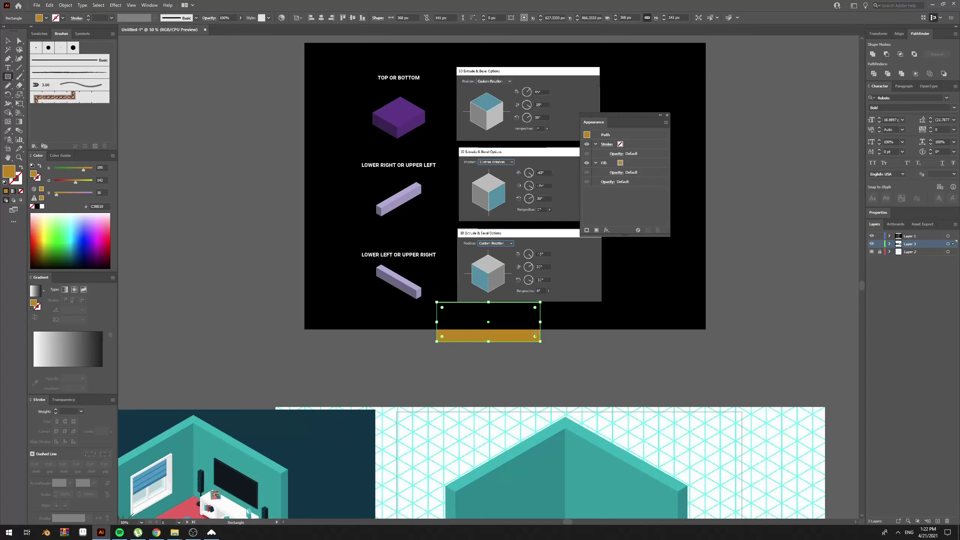
{"action": "key", "text": "shift+Down"}
{"action": "key", "text": "shift+Down"}
{"action": "key", "text": "shift+Down"}
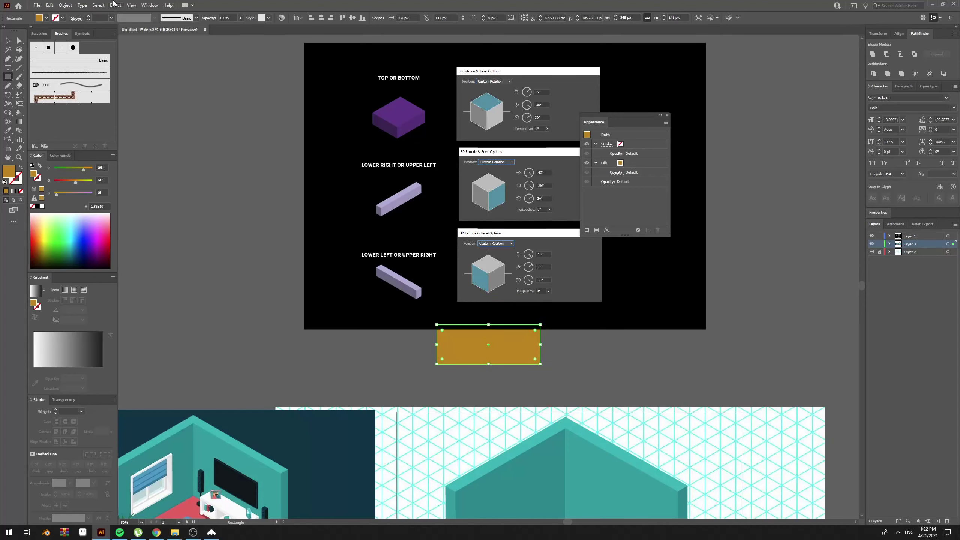
Step: Apply 3D Extrude & Bevel to the rectangle as a top face, with rotations 45°, -35° and 30° and 50 pt depth
{"action": "left_click", "coordinate": [115, 5]}
{"action": "left_click", "coordinate": [130, 11]}
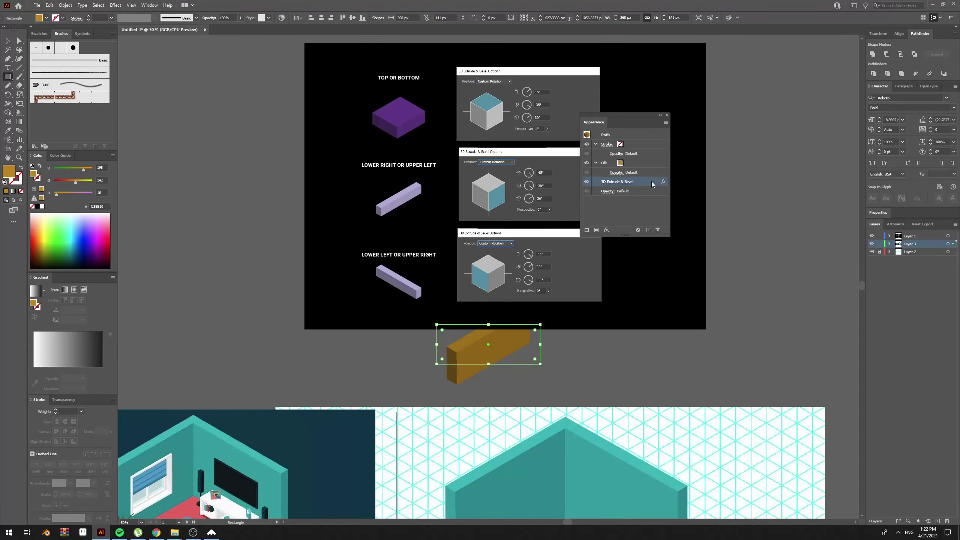
{"action": "double_click", "coordinate": [651, 181]}
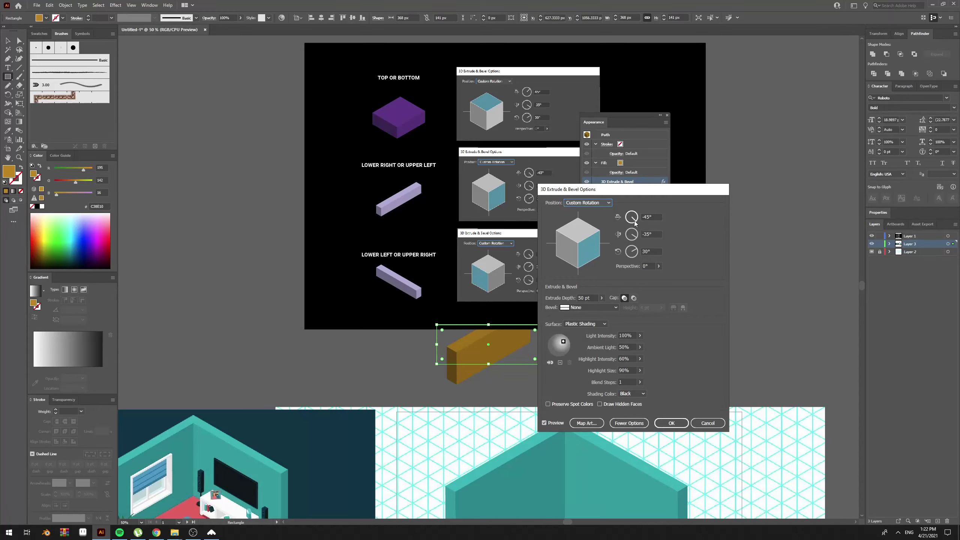
{"action": "left_click", "coordinate": [651, 217]}
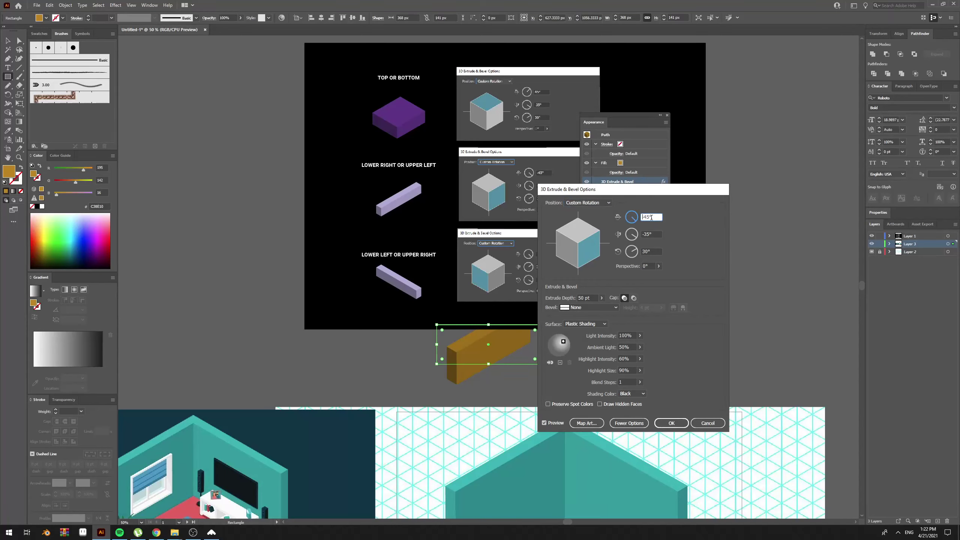
{"action": "left_click", "coordinate": [655, 251]}
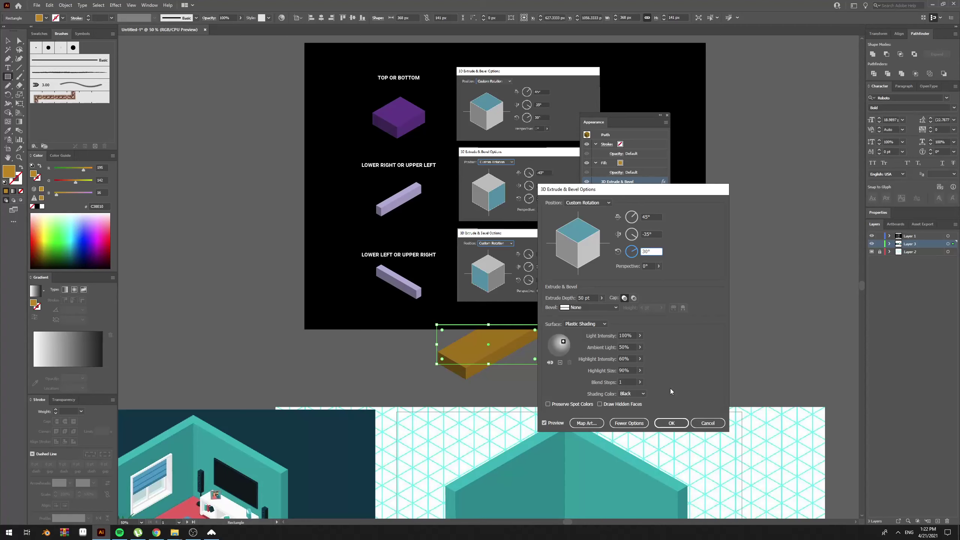
{"action": "left_click", "coordinate": [679, 423]}
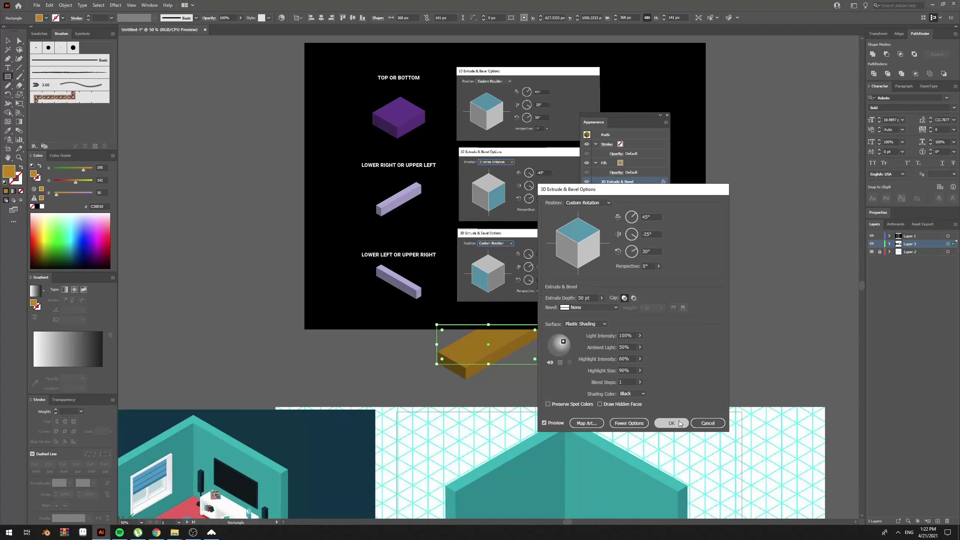
{"action": "left_click", "coordinate": [543, 352]}
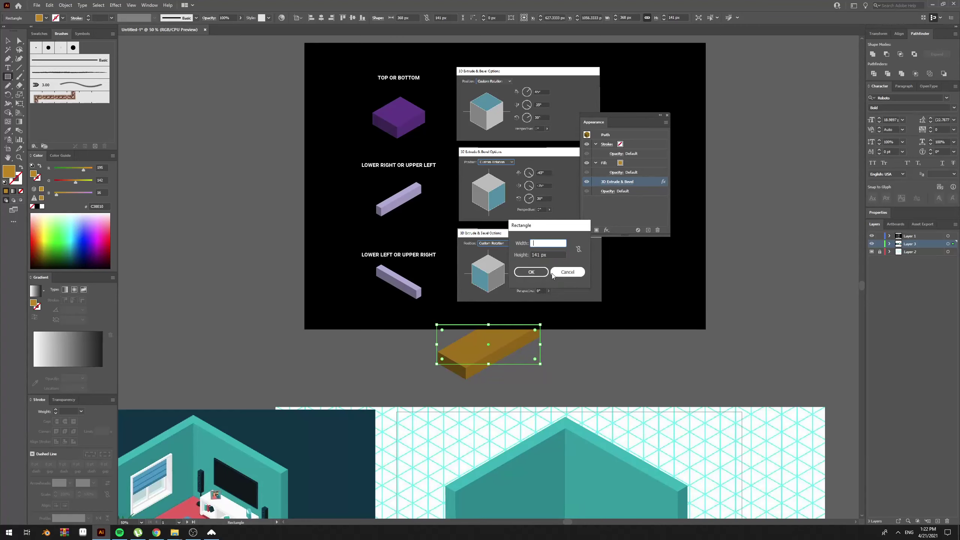
Step: Dismiss the rectangle size dialog and free-transform the extruded brown slab's base to about 179 × 403 px
{"action": "key", "text": "Escape"}
{"action": "left_click", "coordinate": [502, 356]}
{"action": "key", "text": "Escape"}
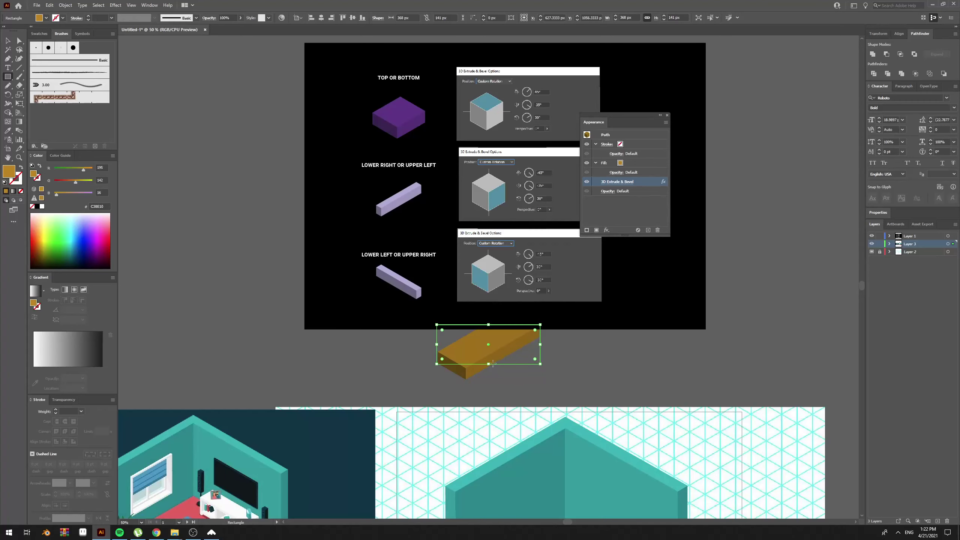
{"action": "key", "text": "e"}
{"action": "left_click_drag", "start_coordinate": [488, 363], "coordinate": [488, 438]}
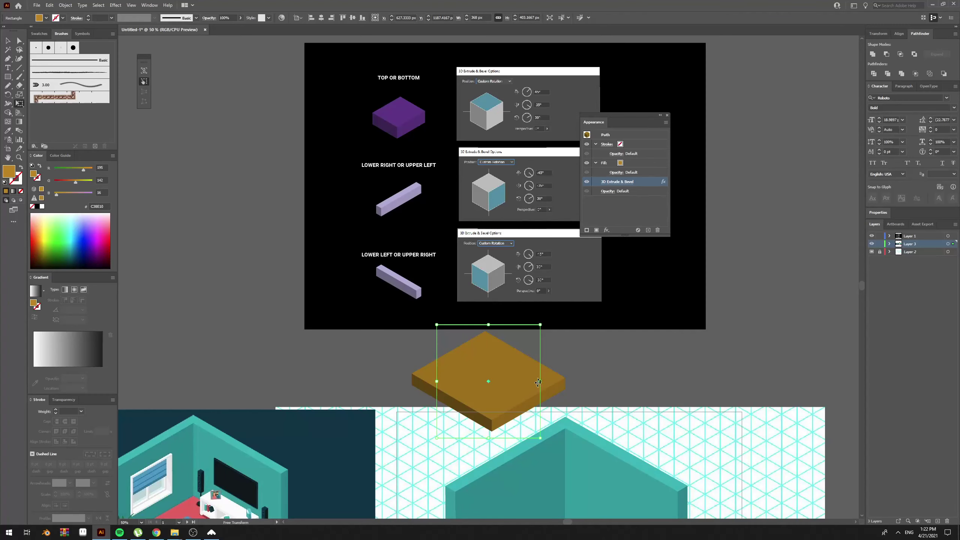
{"action": "left_click_drag", "start_coordinate": [538, 382], "coordinate": [487, 381]}
Step: Move the brown slab onto the room's floor beside the sofa and cut it from the artwork
{"action": "scroll", "coordinate": [480, 401], "scroll_direction": "down", "scroll_amount": 5}
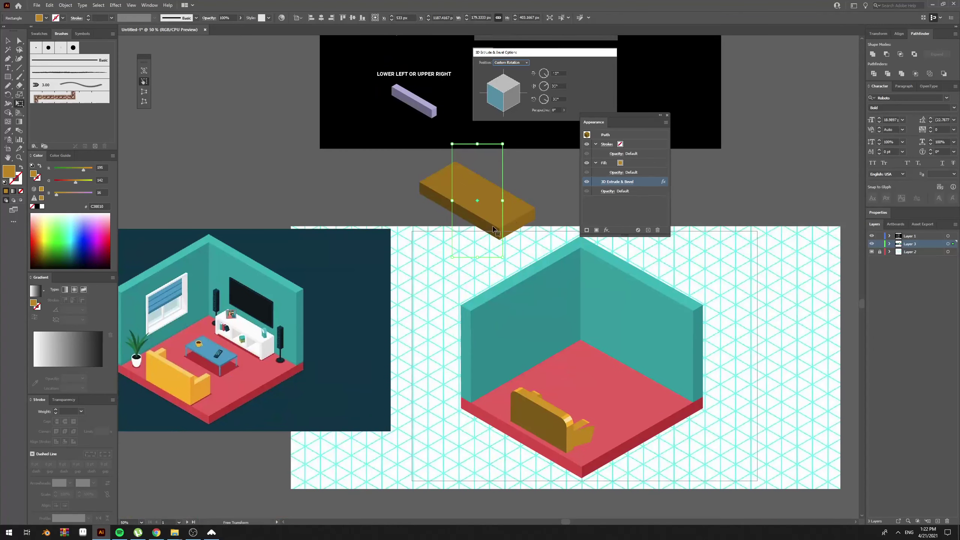
{"action": "key", "text": "v"}
{"action": "left_click_drag", "start_coordinate": [493, 229], "coordinate": [601, 356]}
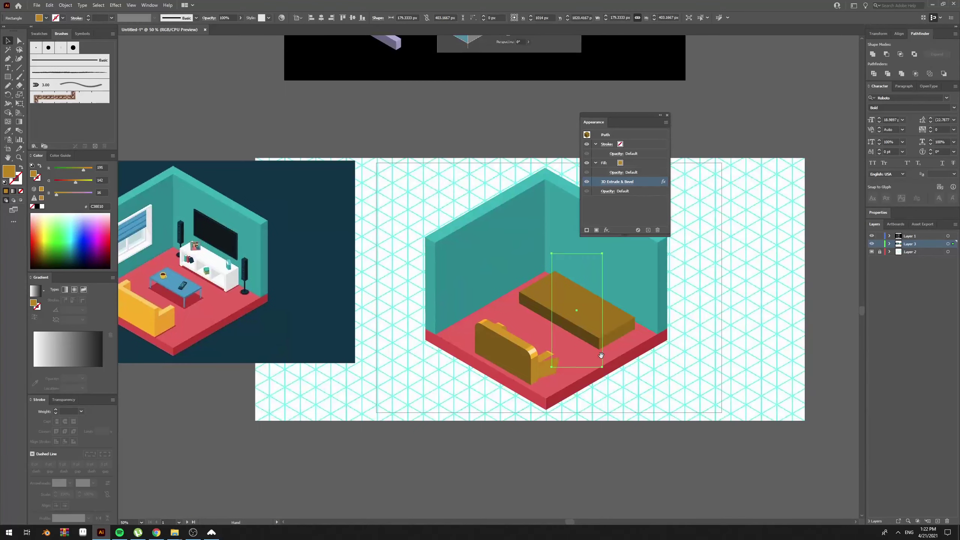
{"action": "key", "text": "Delete"}
Step: Undo the slab edits and the earlier changes to the sofa's front armrest, and exit the sofa's isolation mode
{"action": "left_click_drag", "start_coordinate": [461, 317], "coordinate": [527, 459]}
{"action": "left_click", "coordinate": [711, 303]}
{"action": "key", "text": "ctrl+z"}
{"action": "key", "text": "ctrl+z"}
{"action": "key", "text": "ctrl+z"}
{"action": "key", "text": "ctrl+z"}
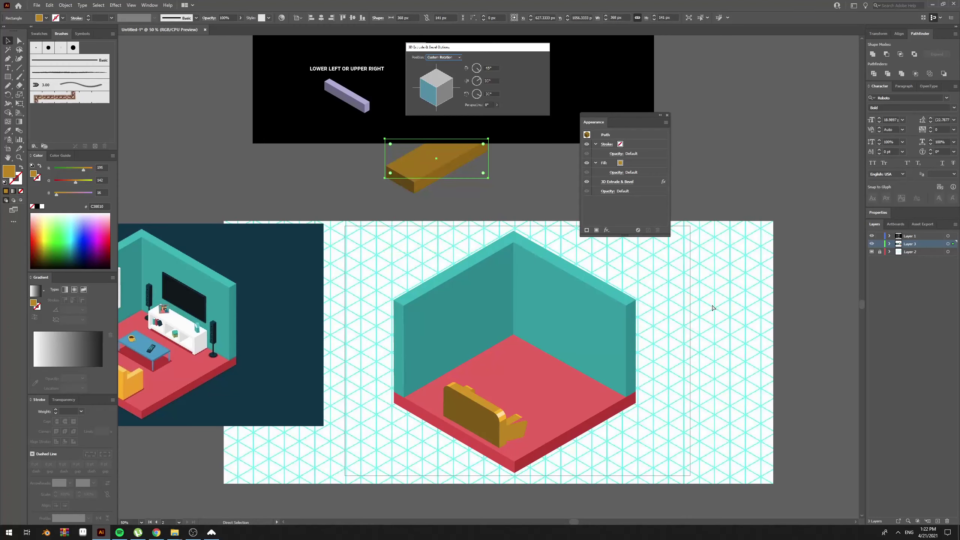
{"action": "key", "text": "ctrl+z"}
{"action": "key", "text": "ctrl+z"}
{"action": "key", "text": "ctrl+z"}
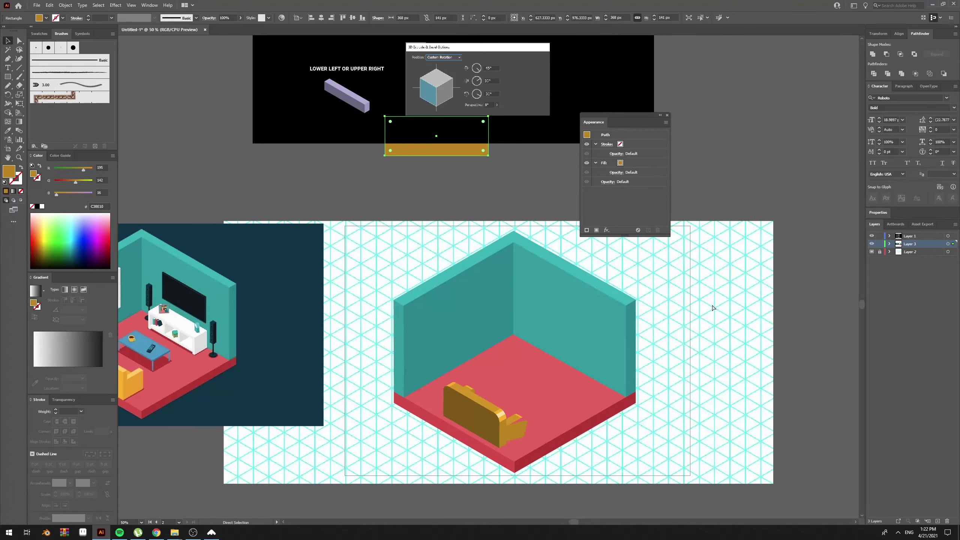
{"action": "key", "text": "ctrl+z"}
{"action": "key", "text": "ctrl+z"}
{"action": "double_click", "coordinate": [712, 318]}
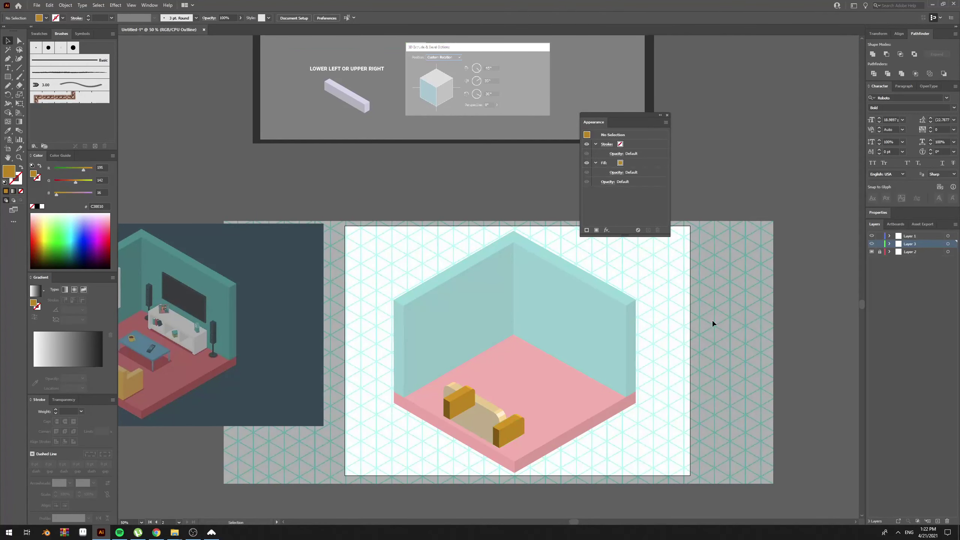
{"action": "key", "text": "ctrl+y"}
{"action": "key", "text": "ctrl+y"}
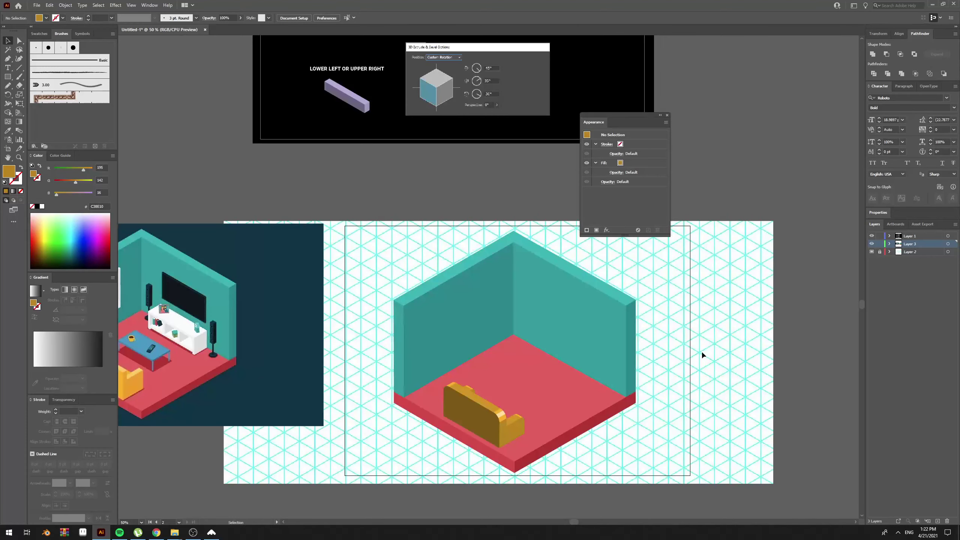
Step: Paste the cut slab, scale its base to about 94 × 211 px and place it over the sofa
{"action": "left_click_drag", "start_coordinate": [702, 354], "coordinate": [690, 283]}
{"action": "key", "text": "ctrl+v"}
{"action": "key", "text": "e"}
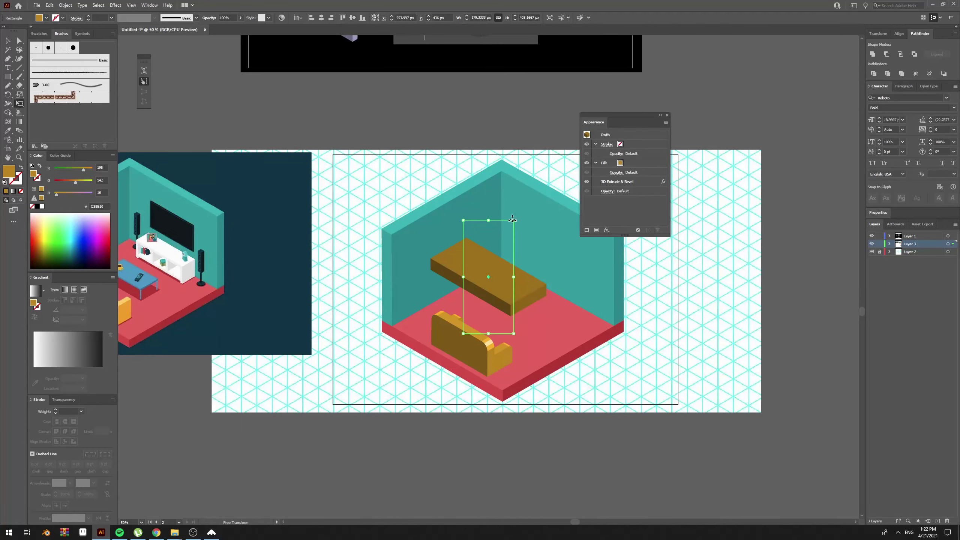
{"action": "left_click_drag", "start_coordinate": [512, 219], "coordinate": [501, 247]}
{"action": "key", "text": "v"}
{"action": "left_click_drag", "start_coordinate": [500, 281], "coordinate": [498, 343]}
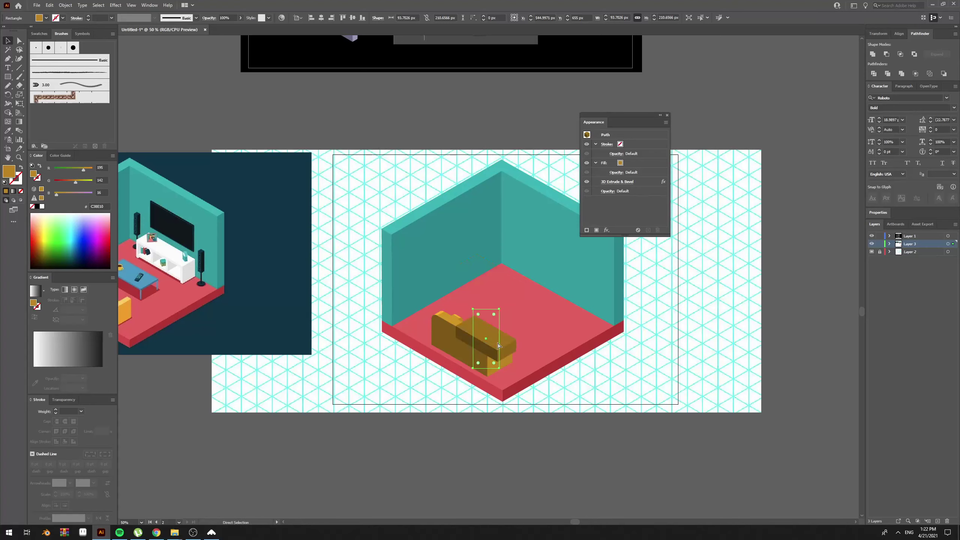
Step: Make the seat slab thinner by reducing its 3D extrude depth
{"action": "key", "text": "ctrl+equal"}
{"action": "double_click", "coordinate": [654, 183]}
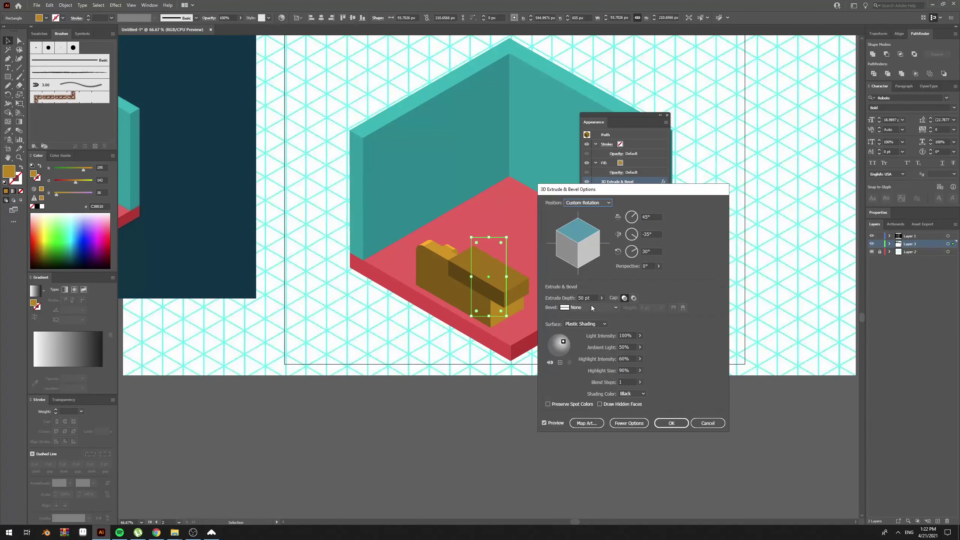
{"action": "key", "text": "Return"}
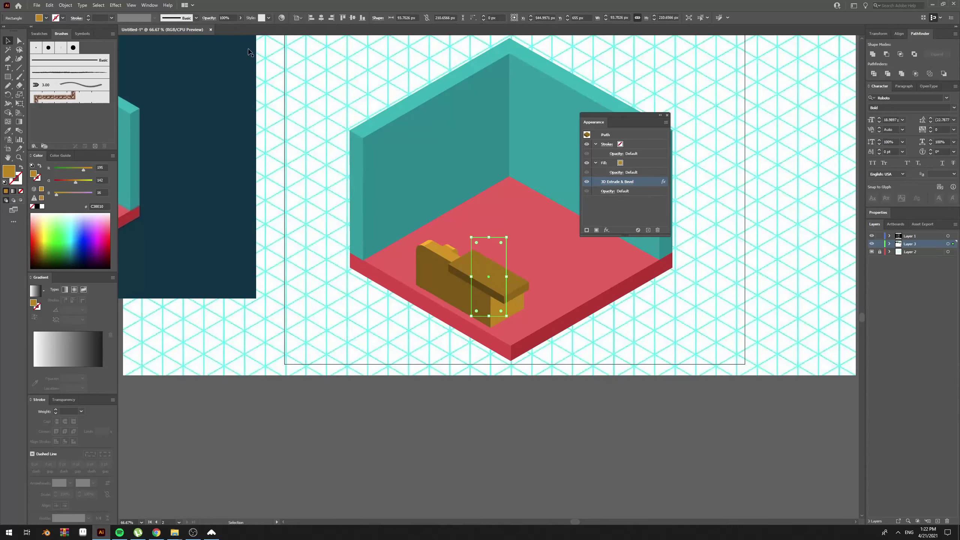
Step: Shift the seat slab over the sofa's backrest and expand its appearance into editable shapes
{"action": "left_click_drag", "start_coordinate": [503, 273], "coordinate": [479, 275]}
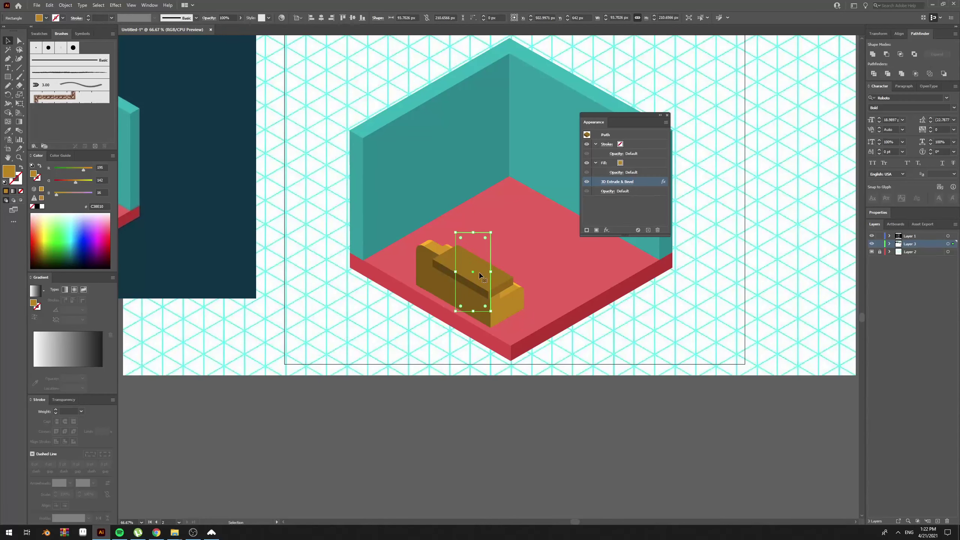
{"action": "left_click", "coordinate": [61, 3]}
{"action": "left_click", "coordinate": [87, 101]}
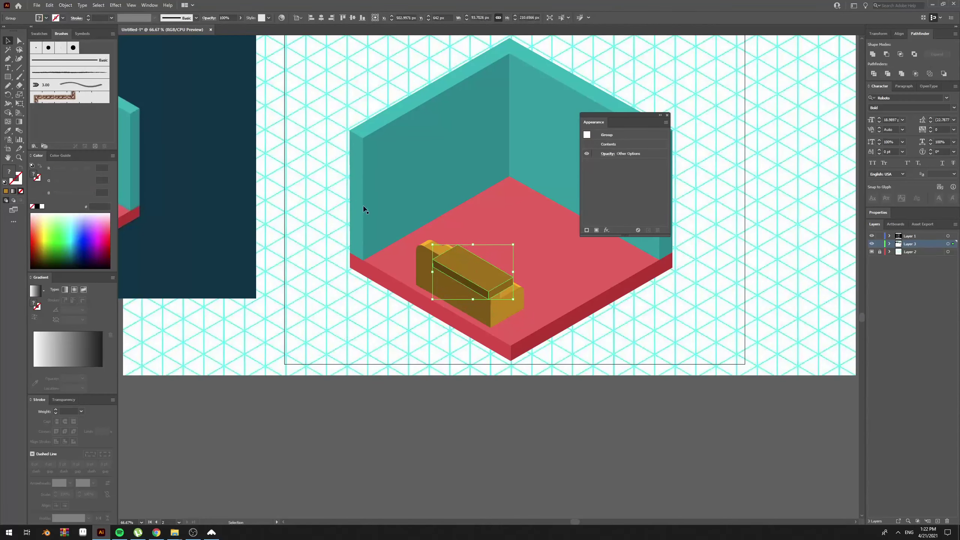
Step: In outline view, nudge the seat slab down and left to line it up with the sofa's base
{"action": "left_click_drag", "start_coordinate": [653, 346], "coordinate": [644, 372]}
{"action": "key", "text": "ctrl+equal"}
{"action": "key", "text": "ctrl+equal"}
{"action": "key", "text": "ctrl+y"}
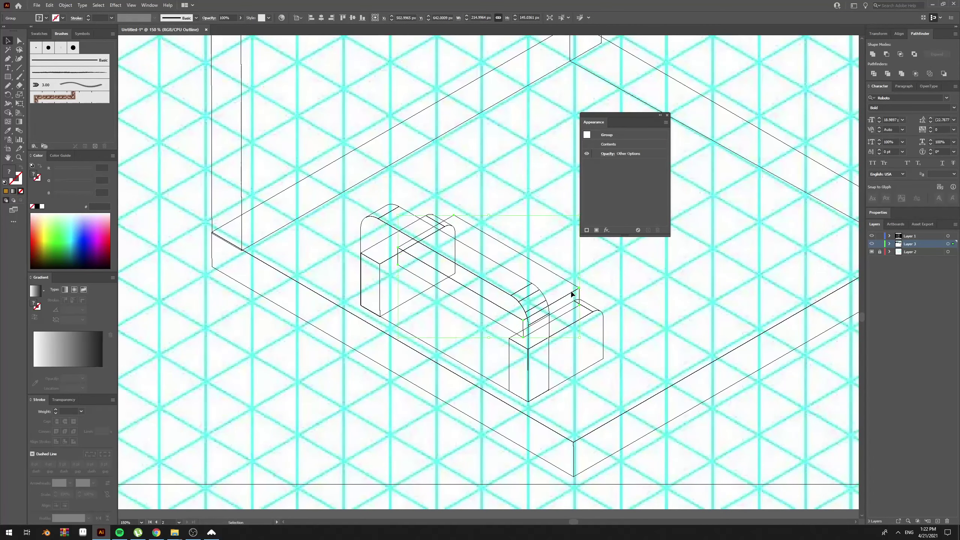
{"action": "left_click", "coordinate": [576, 301]}
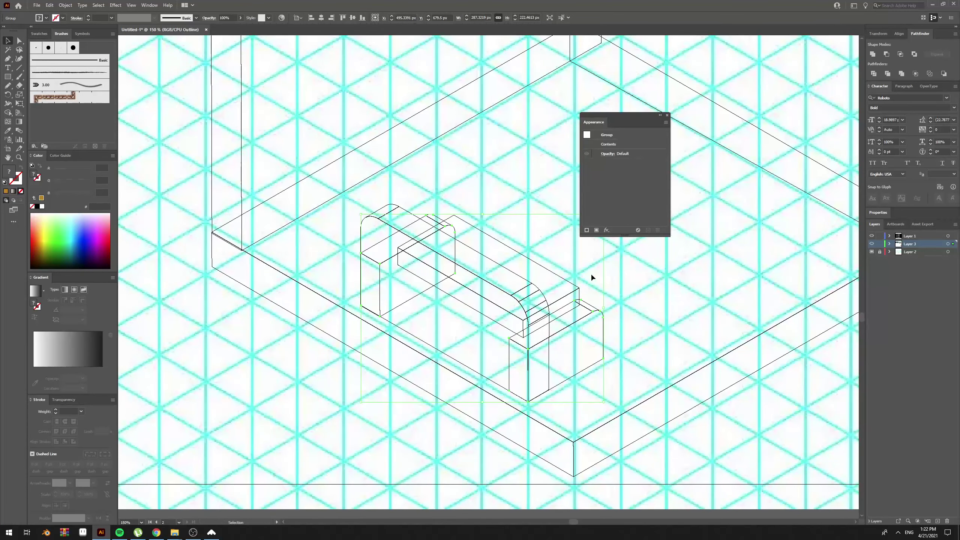
{"action": "left_click", "coordinate": [576, 293]}
{"action": "key", "text": "shift+Down"}
{"action": "key", "text": "shift+Down"}
{"action": "key", "text": "shift+Down"}
{"action": "key", "text": "shift+Down"}
{"action": "key", "text": "shift+Down"}
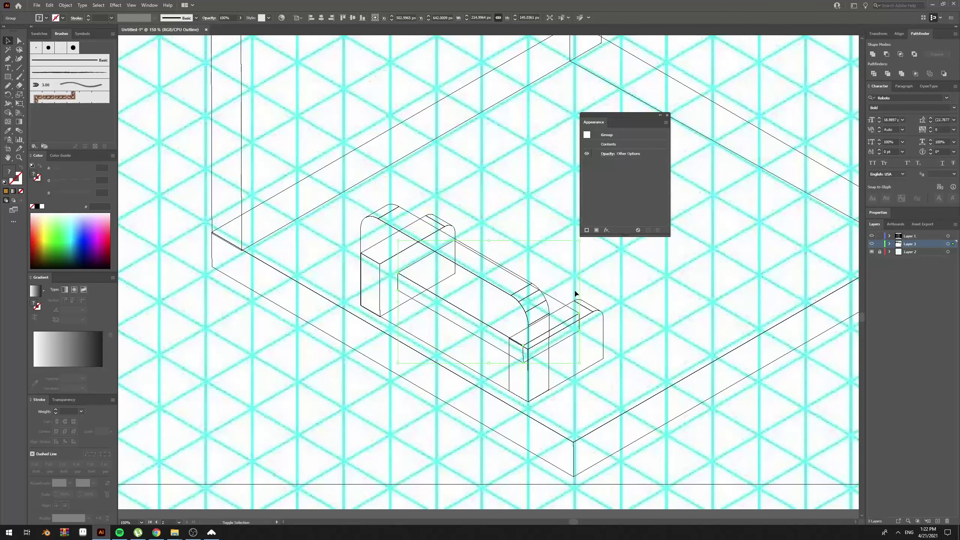
{"action": "key", "text": "shift+Left"}
{"action": "key", "text": "Up"}
{"action": "key", "text": "Up"}
{"action": "key", "text": "Up"}
{"action": "key", "text": "Up"}
{"action": "key", "text": "Up"}
{"action": "key", "text": "Up"}
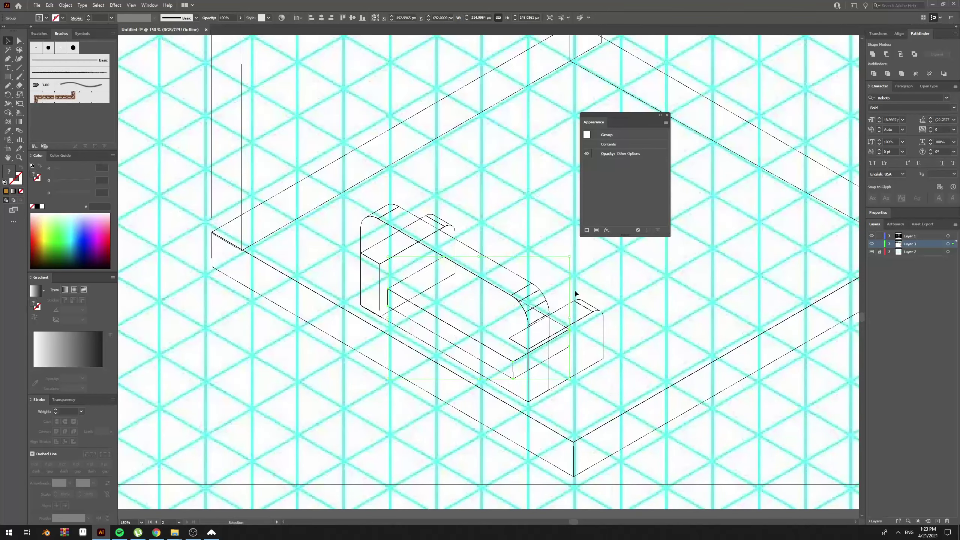
{"action": "key", "text": "Left"}
{"action": "key", "text": "Left"}
{"action": "key", "text": "Left"}
{"action": "key", "text": "Left"}
{"action": "key", "text": "Down"}
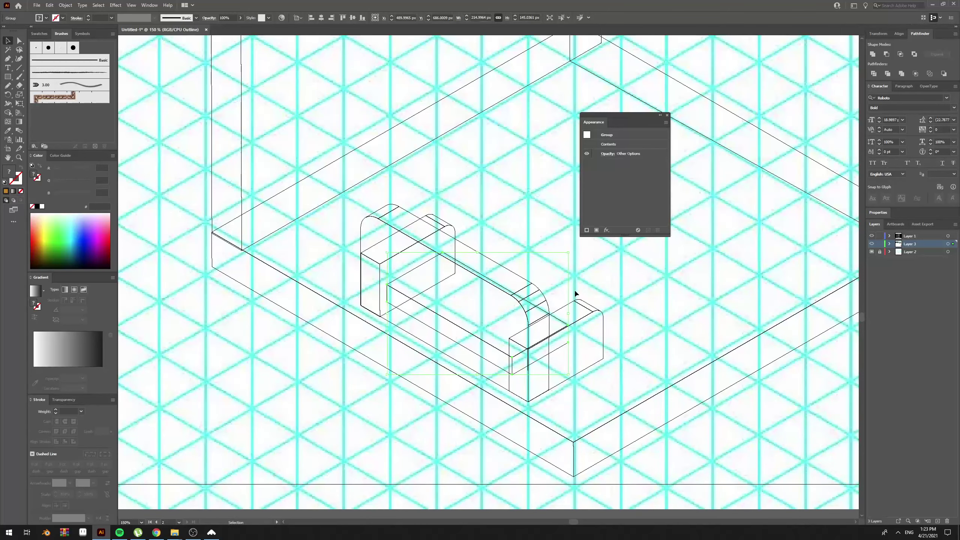
{"action": "key", "text": "ctrl+y"}
{"action": "key", "text": "v"}
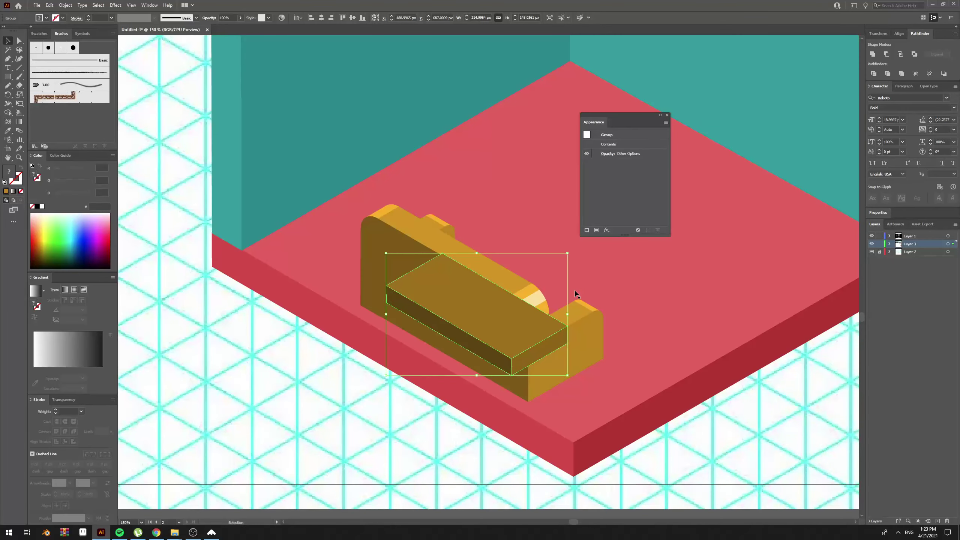
Step: Nudge the seat slab up and to the right so it fits between the sofa's two armrests
{"action": "key", "text": "Up"}
{"action": "key", "text": "Up"}
{"action": "key", "text": "Up"}
{"action": "key", "text": "Right"}
{"action": "key", "text": "Right"}
{"action": "key", "text": "Right"}
{"action": "key", "text": "Right"}
{"action": "key", "text": "Right"}
{"action": "key", "text": "Right"}
{"action": "key", "text": "Right"}
{"action": "key", "text": "Right"}
{"action": "key", "text": "Right"}
{"action": "key", "text": "Right"}
{"action": "key", "text": "Right"}
{"action": "key", "text": "Right"}
{"action": "key", "text": "Right"}
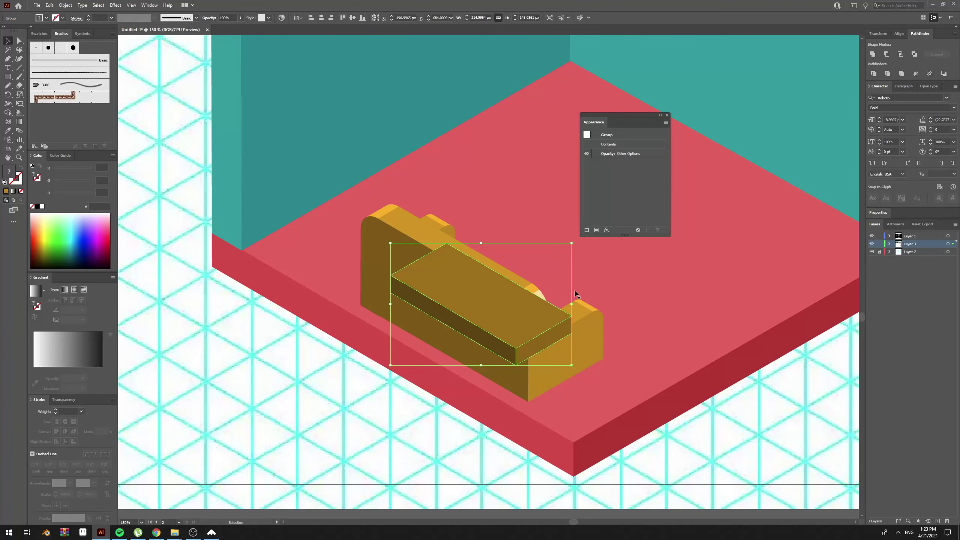
{"action": "key", "text": "Up"}
{"action": "key", "text": "Up"}
{"action": "key", "text": "Up"}
{"action": "key", "text": "Up"}
{"action": "key", "text": "Up"}
{"action": "key", "text": "Up"}
{"action": "key", "text": "Up"}
{"action": "key", "text": "Up"}
{"action": "key", "text": "Up"}
Step: Cut the seat slab, paste it behind the sofa's backrest and armrest, and deselect everything
{"action": "key", "text": "a"}
{"action": "key", "text": "ctrl+x"}
{"action": "left_click", "coordinate": [516, 335]}
{"action": "left_click", "coordinate": [567, 325]}
{"action": "key", "text": "ctrl+b"}
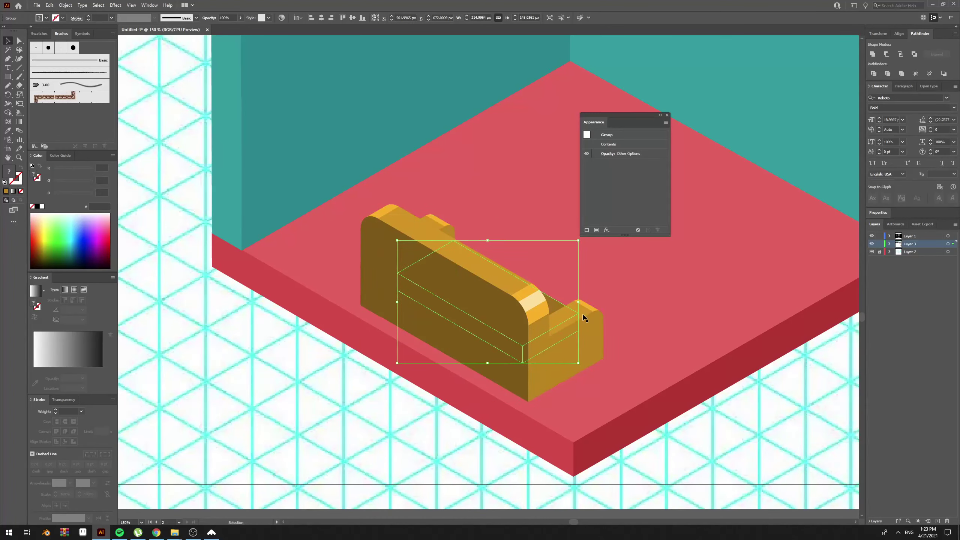
{"action": "left_click", "coordinate": [730, 438]}
{"action": "left_click_drag", "start_coordinate": [551, 308], "coordinate": [511, 320]}
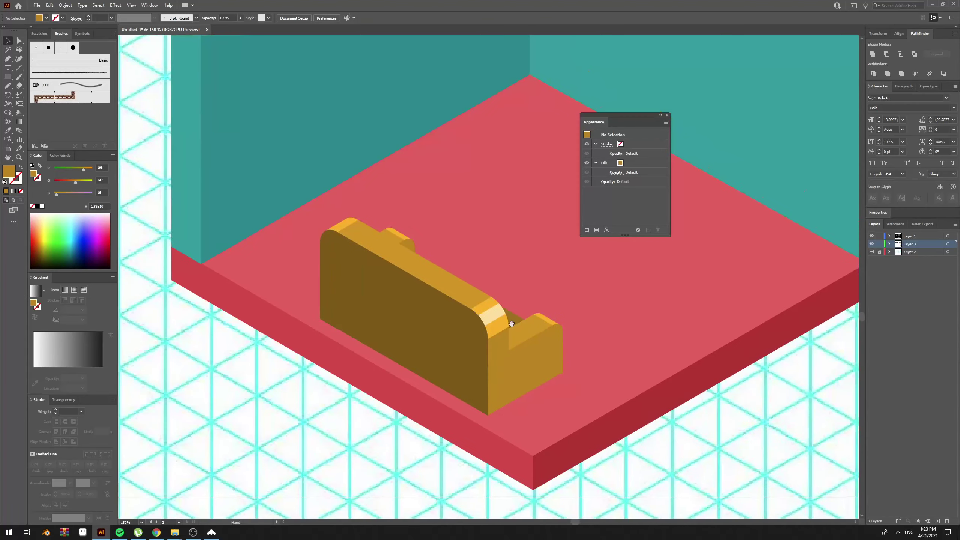
{"action": "key", "text": "a"}
{"action": "left_click", "coordinate": [513, 321]}
{"action": "key", "text": "ctrl+minus"}
{"action": "key", "text": "ctrl+minus"}
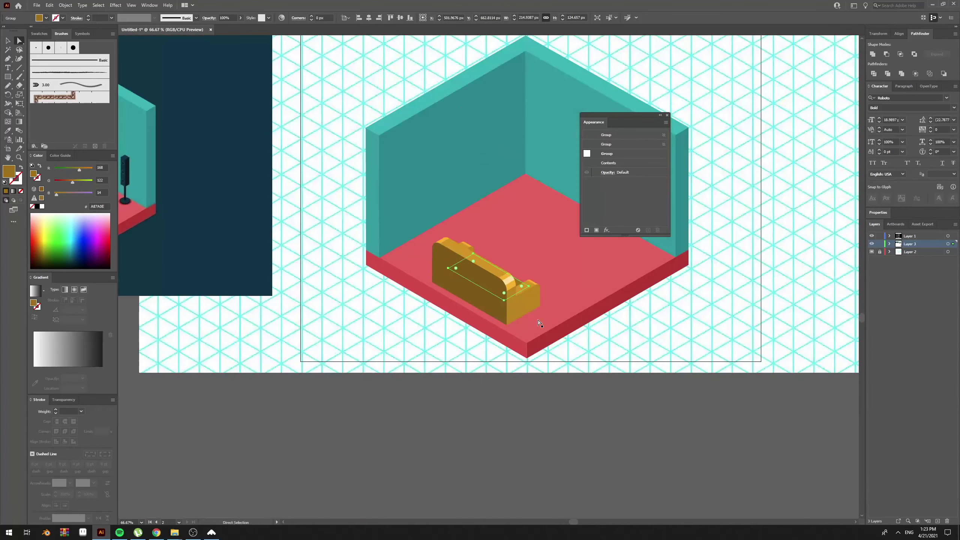
{"action": "left_click", "coordinate": [612, 346]}
{"action": "left_click_drag", "start_coordinate": [612, 346], "coordinate": [605, 405]}
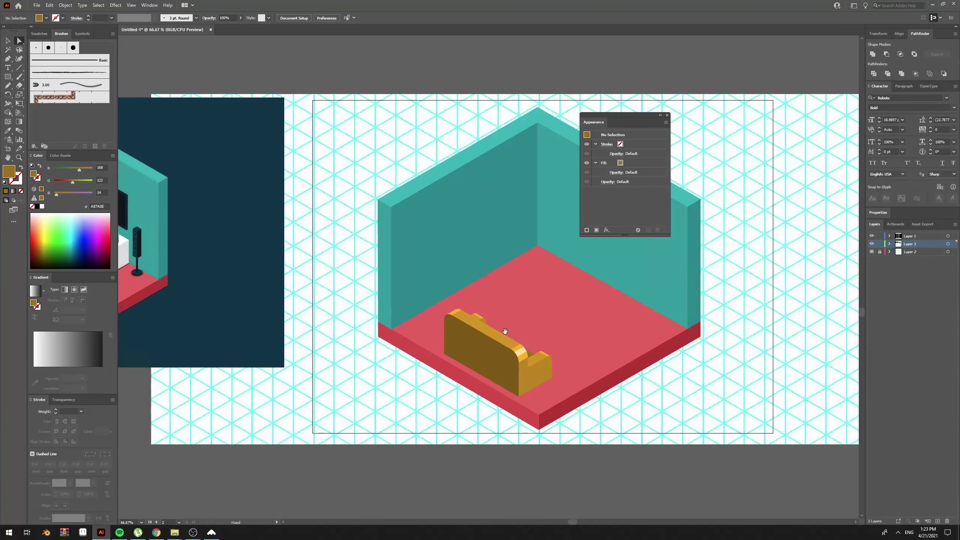
Step: Recolor the sofa's faces with the matching yellow and orange shades sampled from the reference sofa
{"action": "left_click", "coordinate": [489, 330]}
{"action": "left_click_drag", "start_coordinate": [419, 326], "coordinate": [593, 356]}
{"action": "key", "text": "i"}
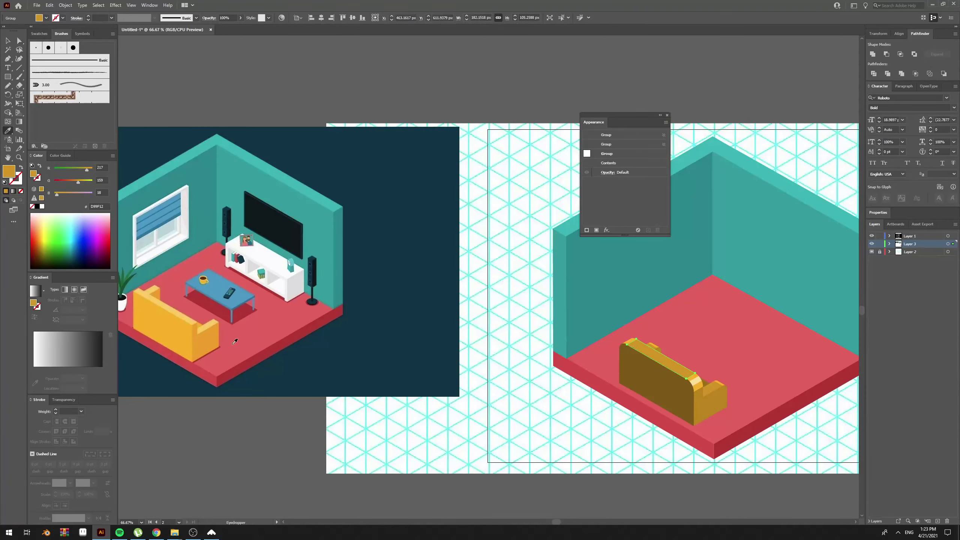
{"action": "left_click", "coordinate": [182, 312]}
{"action": "scroll", "coordinate": [605, 385], "scroll_direction": "right", "scroll_amount": 5}
{"action": "key", "text": "a"}
{"action": "left_click", "coordinate": [606, 385]}
{"action": "left_click_drag", "start_coordinate": [619, 391], "coordinate": [424, 403]}
{"action": "key", "text": "ctrl+="}
{"action": "key", "text": "ctrl+="}
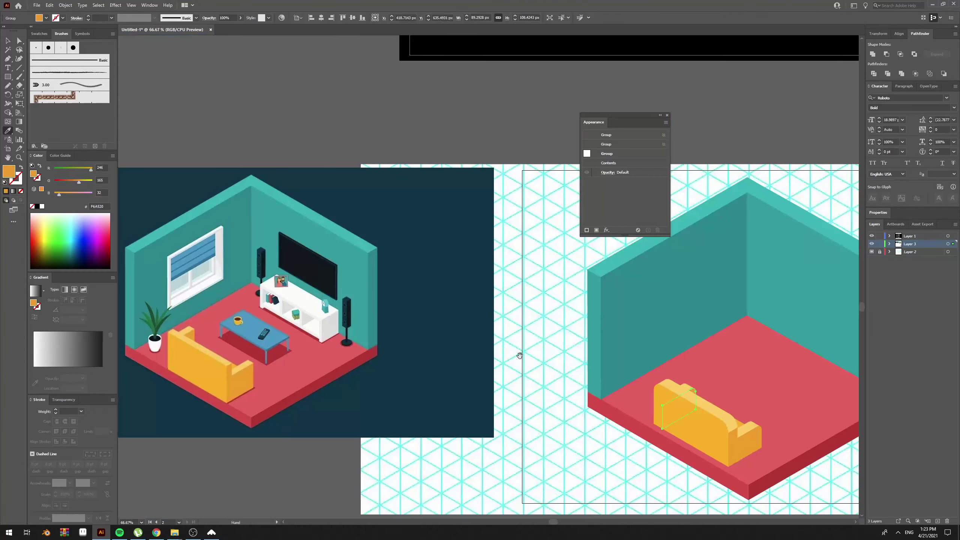
{"action": "left_click_drag", "start_coordinate": [665, 470], "coordinate": [408, 413]}
{"action": "key", "text": "v"}
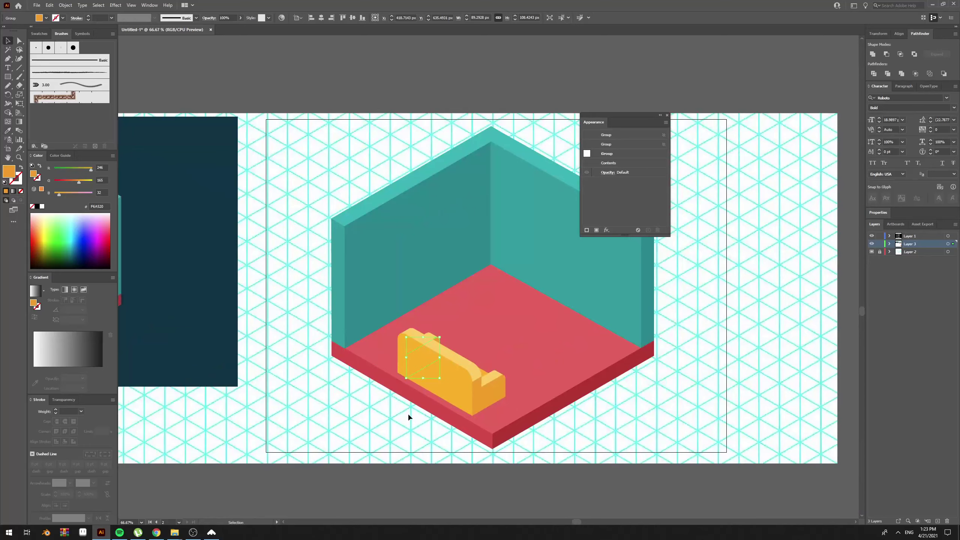
{"action": "left_click", "coordinate": [409, 414]}
Step: Examine the finished sofa and the remaining furniture in the reference room, including the speakers beside the TV stand
{"action": "left_click_drag", "start_coordinate": [454, 367], "coordinate": [482, 391]}
{"action": "left_click_drag", "start_coordinate": [550, 404], "coordinate": [615, 377]}
{"action": "key", "text": "ctrl+minus"}
{"action": "left_click_drag", "start_coordinate": [312, 320], "coordinate": [486, 344]}
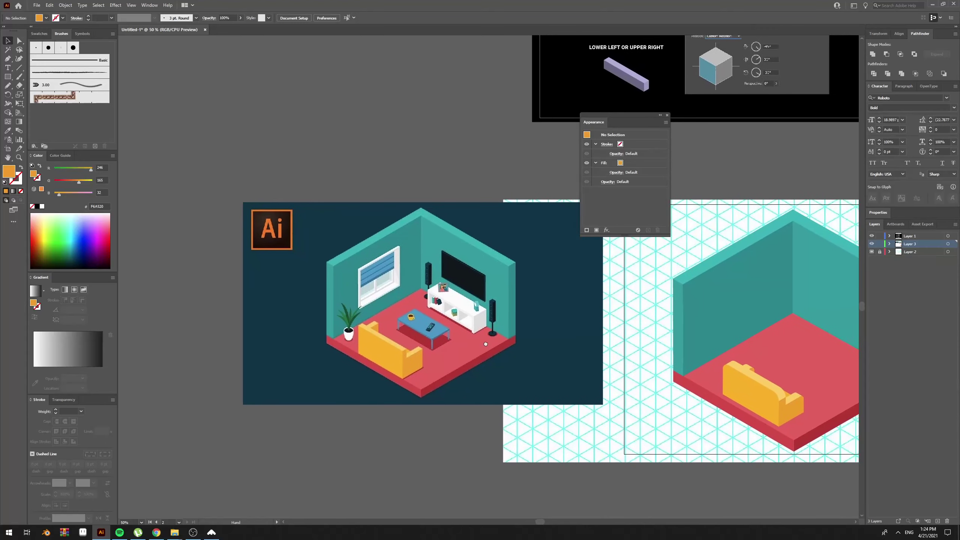
{"action": "key", "text": "ctrl+equal"}
{"action": "key", "text": "ctrl+equal"}
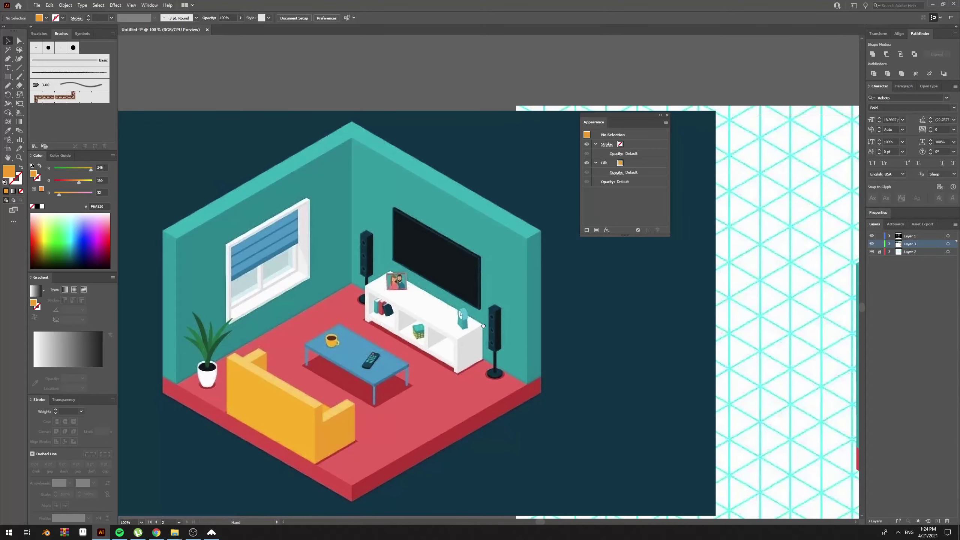
{"action": "scroll", "coordinate": [484, 329], "scroll_direction": "down", "scroll_amount": 2}
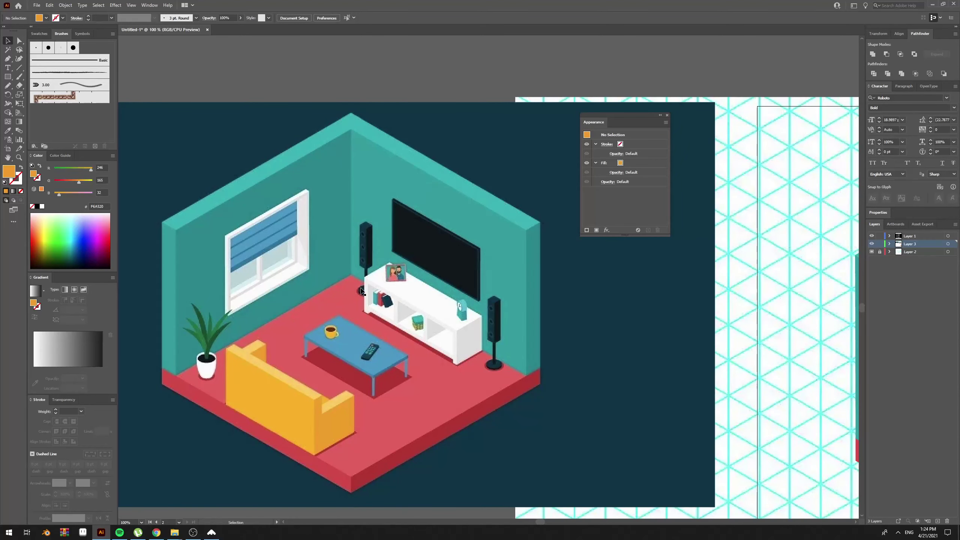
{"action": "key", "text": "ctrl+minus"}
Step: Draw a rectangle on the room's right wall and resize it to about 61 × 117 px
{"action": "left_click_drag", "start_coordinate": [573, 316], "coordinate": [252, 281]}
{"action": "left_click_drag", "start_coordinate": [740, 411], "coordinate": [746, 438]}
{"action": "left_click_drag", "start_coordinate": [620, 402], "coordinate": [646, 381]}
{"action": "key", "text": "m"}
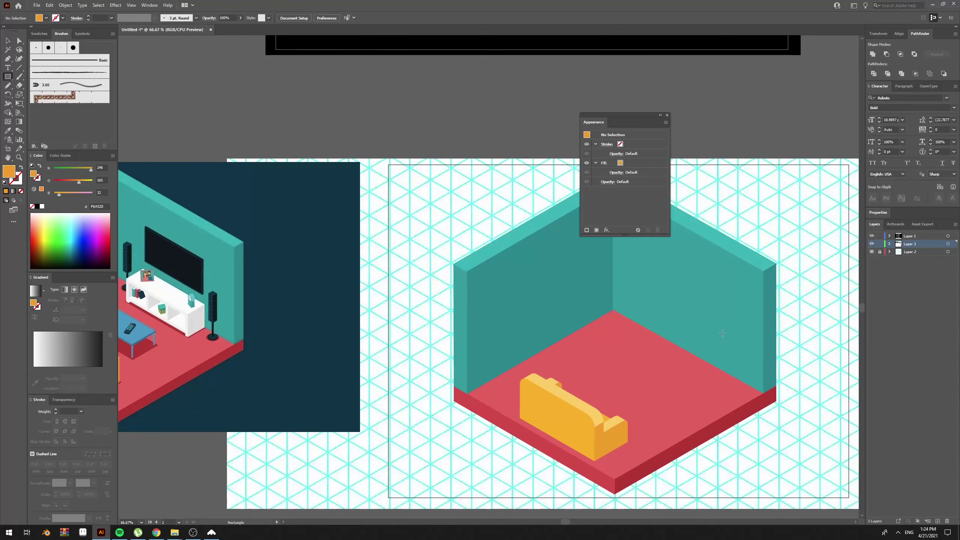
{"action": "mouse_move", "coordinate": [728, 294]}
{"action": "left_mouse_down"}
{"action": "mouse_move", "coordinate": [736, 364]}
{"action": "mouse_move", "coordinate": [752, 367]}
{"action": "left_mouse_up"}
{"action": "key", "text": "e"}
{"action": "left_click_drag", "start_coordinate": [745, 300], "coordinate": [691, 336]}
Step: Move the rectangle out of the room to just below the extrusion guide and fill it with the reference speaker's dark colour
{"action": "left_click_drag", "start_coordinate": [576, 176], "coordinate": [572, 241]}
{"action": "key", "text": "v"}
{"action": "key", "text": "ctrl+minus"}
{"action": "left_click_drag", "start_coordinate": [451, 182], "coordinate": [550, 403]}
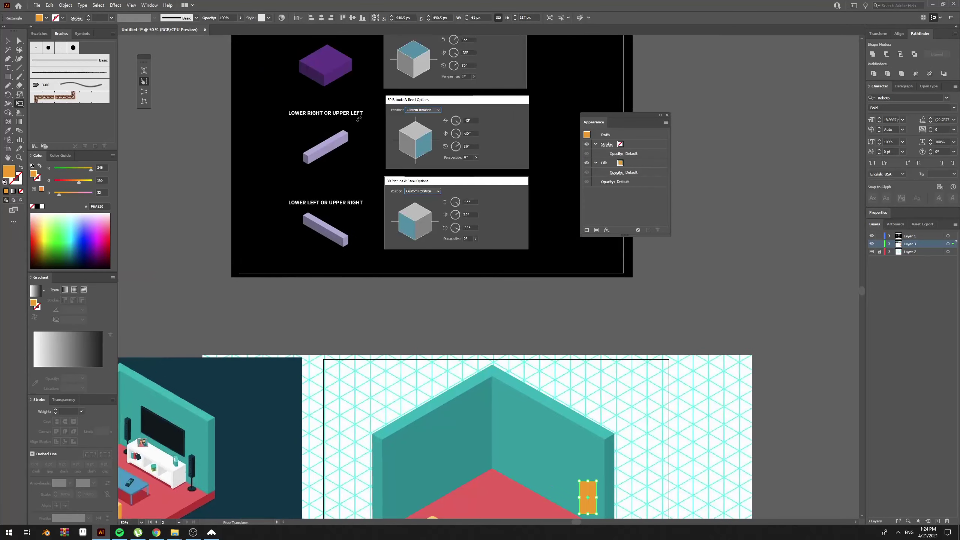
{"action": "left_click_drag", "start_coordinate": [430, 329], "coordinate": [438, 181]}
{"action": "key", "text": "v"}
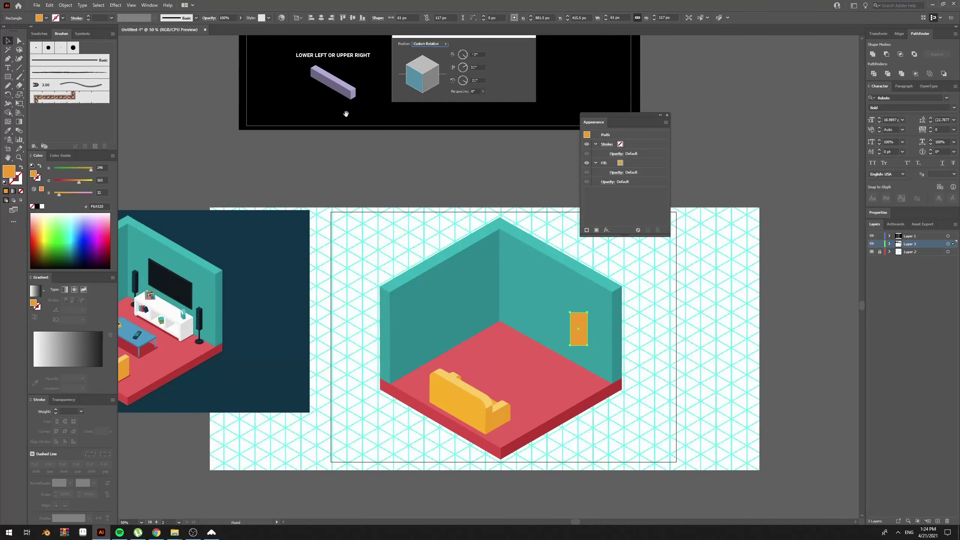
{"action": "left_click_drag", "start_coordinate": [346, 114], "coordinate": [364, 125]}
{"action": "left_click_drag", "start_coordinate": [593, 333], "coordinate": [433, 162]}
{"action": "left_click_drag", "start_coordinate": [409, 242], "coordinate": [428, 301]}
{"action": "key", "text": "i"}
{"action": "left_click", "coordinate": [243, 386]}
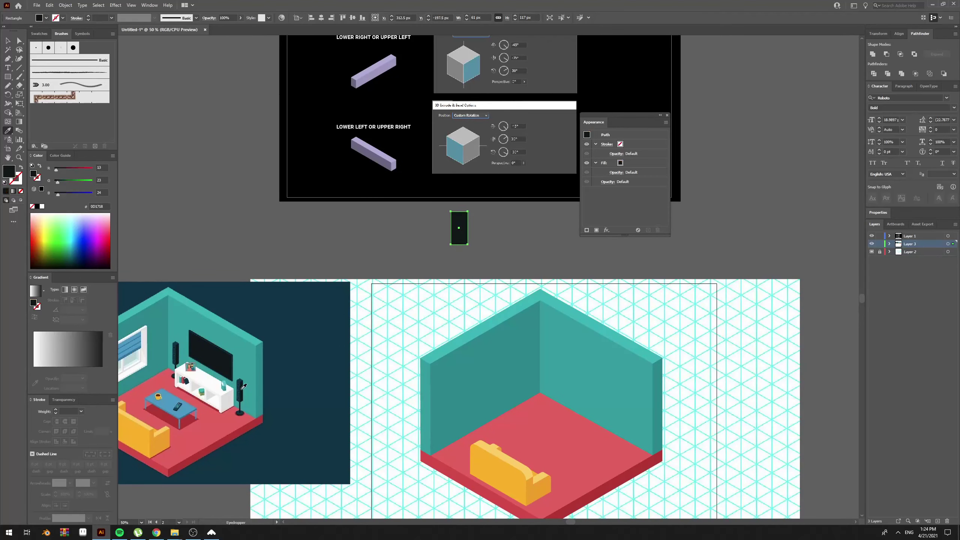
Step: Fill the rectangle with the reference speaker's colour and extrude it 50 pt at a custom rotation of -45°, 35°, -30°
{"action": "left_click", "coordinate": [237, 385]}
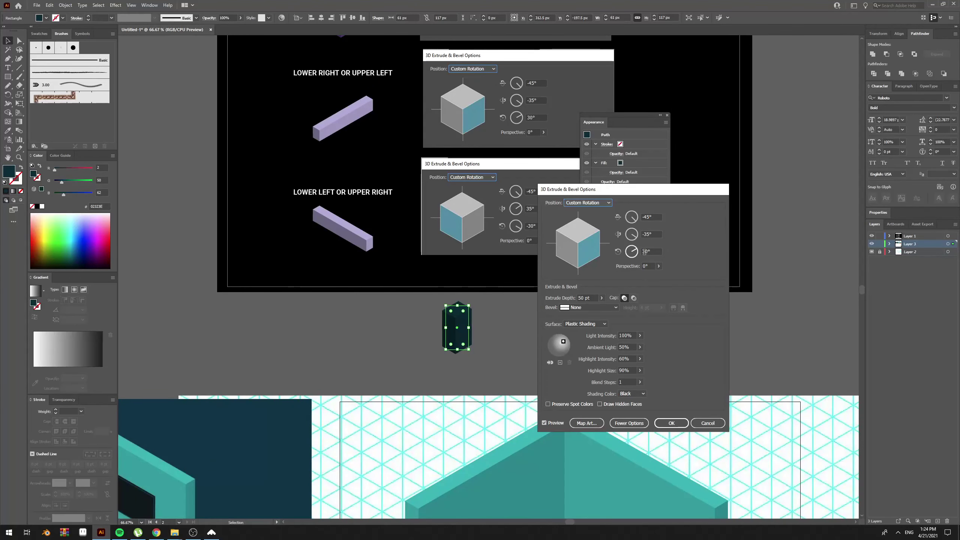
{"action": "left_click", "coordinate": [660, 234]}
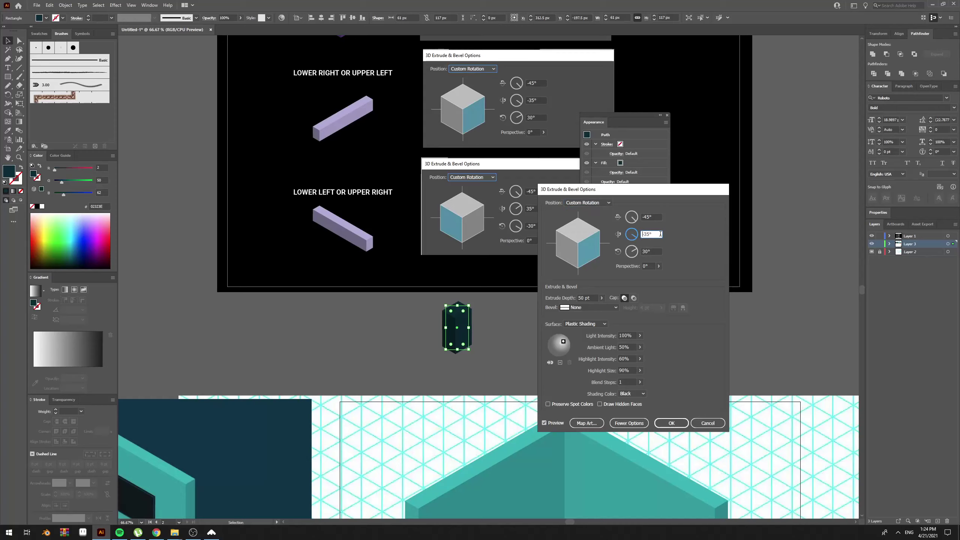
{"action": "left_click", "coordinate": [659, 252]}
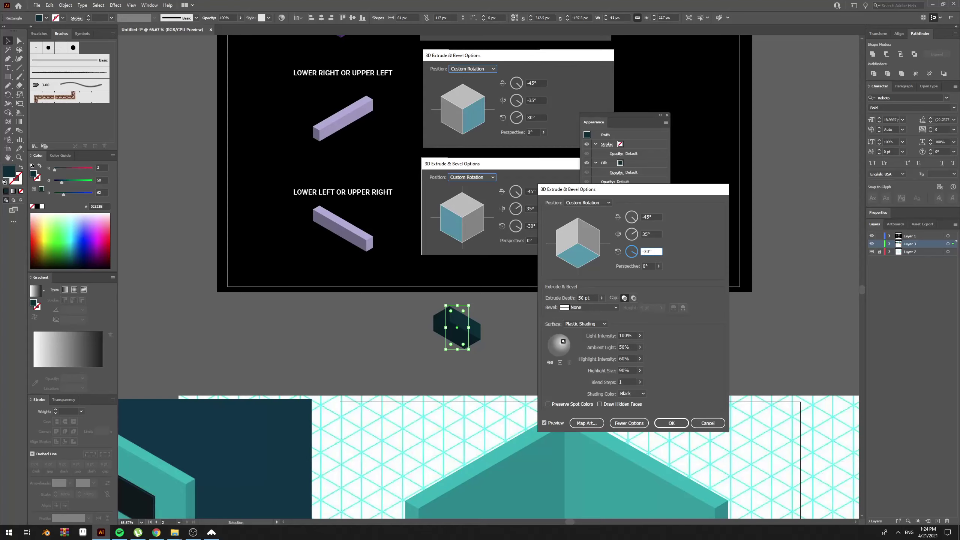
{"action": "left_click", "coordinate": [651, 235]}
{"action": "left_click", "coordinate": [671, 422]}
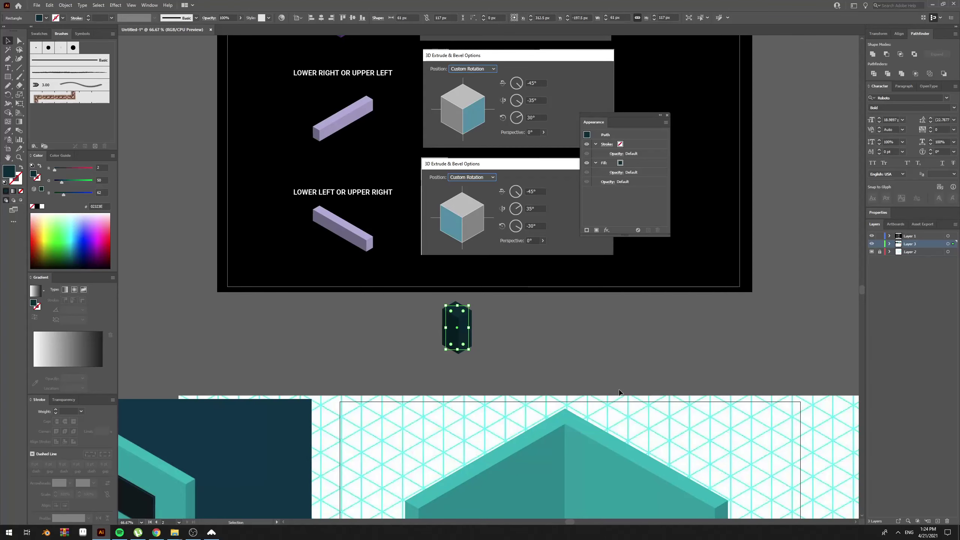
Step: Move the extruded block to the right of the room and resize it into a speaker body about 277 px tall
{"action": "left_click", "coordinate": [484, 332]}
{"action": "left_click", "coordinate": [464, 319]}
{"action": "left_click_drag", "start_coordinate": [469, 305], "coordinate": [497, 251]}
{"action": "left_click_drag", "start_coordinate": [464, 334], "coordinate": [549, 249]}
{"action": "key", "text": "ctrl+z"}
{"action": "left_click_drag", "start_coordinate": [243, 431], "coordinate": [330, 393]}
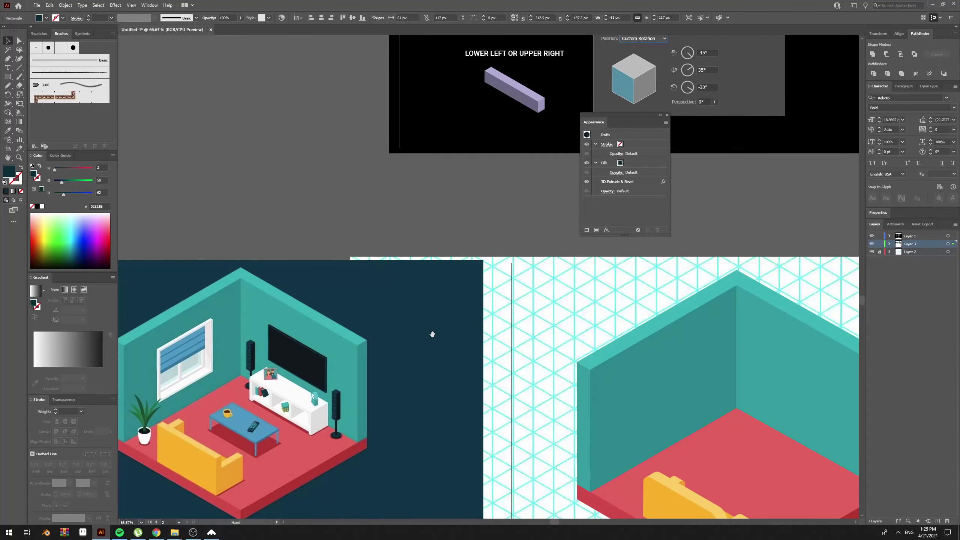
{"action": "left_click_drag", "start_coordinate": [432, 334], "coordinate": [306, 431]}
{"action": "left_click_drag", "start_coordinate": [517, 287], "coordinate": [512, 320]}
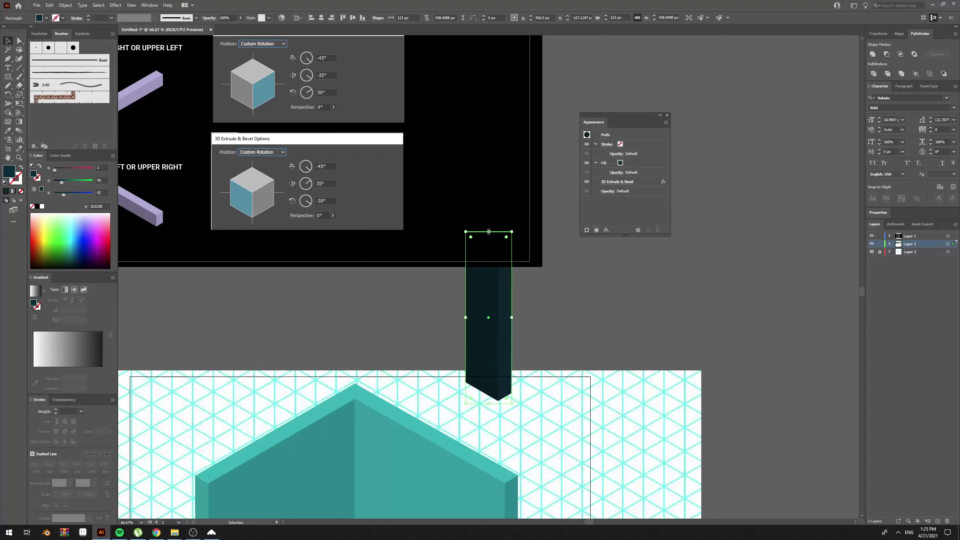
{"action": "left_click_drag", "start_coordinate": [488, 232], "coordinate": [488, 300]}
{"action": "left_click_drag", "start_coordinate": [511, 352], "coordinate": [575, 311]}
{"action": "left_click_drag", "start_coordinate": [378, 380], "coordinate": [512, 330]}
Step: Expand the speaker body's appearance and fill its left face with the front colour sampled from the reference speaker
{"action": "key", "text": "ctrl+minus"}
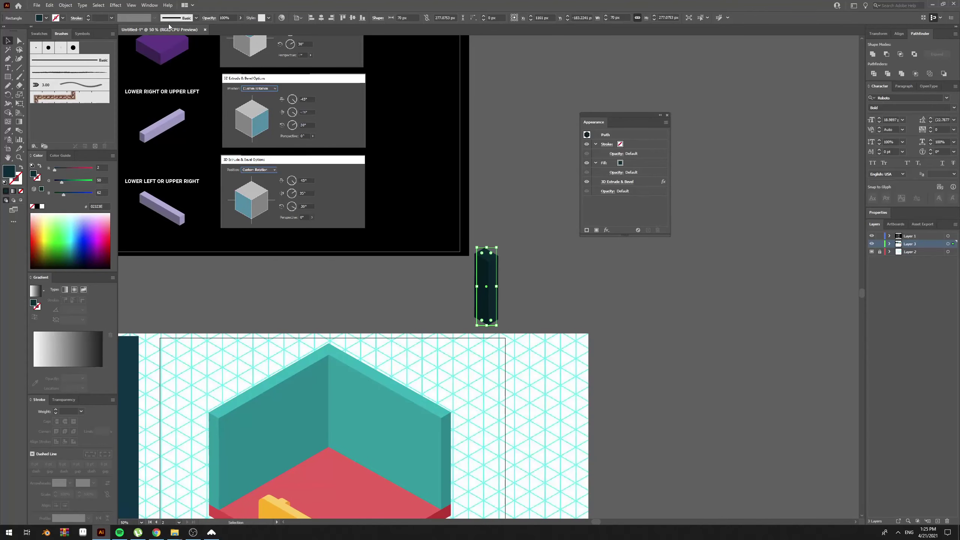
{"action": "left_click", "coordinate": [65, 5]}
{"action": "left_click", "coordinate": [95, 100]}
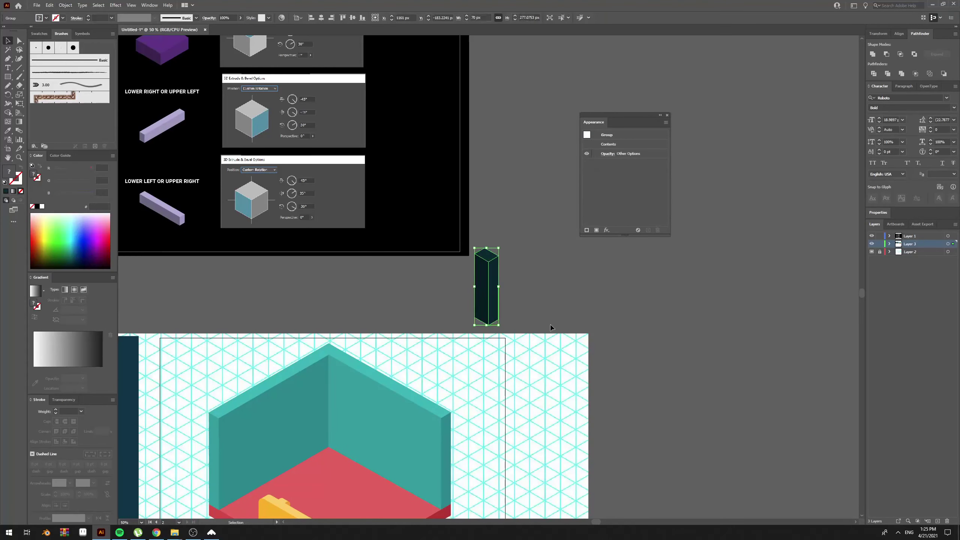
{"action": "key", "text": "a"}
{"action": "left_click", "coordinate": [484, 296]}
{"action": "left_click_drag", "start_coordinate": [476, 299], "coordinate": [599, 298]}
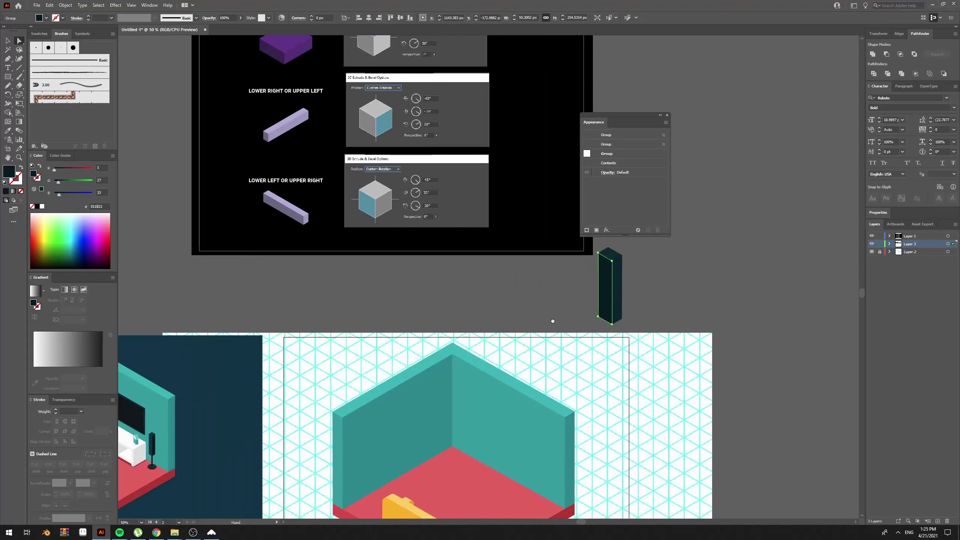
{"action": "key", "text": "u"}
{"action": "key", "text": "i"}
{"action": "left_click", "coordinate": [152, 439]}
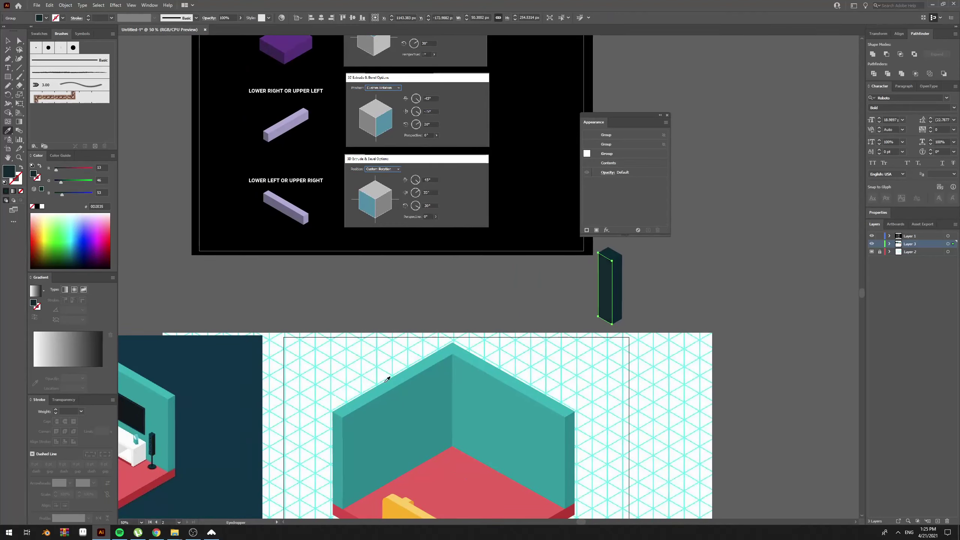
Step: Recolor the speaker body's right and top faces with matching dark shades sampled from the reference image
{"action": "key", "text": "v"}
{"action": "left_click", "coordinate": [571, 305]}
{"action": "left_click", "coordinate": [617, 297]}
{"action": "key", "text": "i"}
{"action": "left_click", "coordinate": [155, 443]}
{"action": "key", "text": "v"}
{"action": "left_click", "coordinate": [530, 326]}
{"action": "left_click", "coordinate": [609, 254]}
{"action": "key", "text": "i"}
{"action": "left_click", "coordinate": [162, 425]}
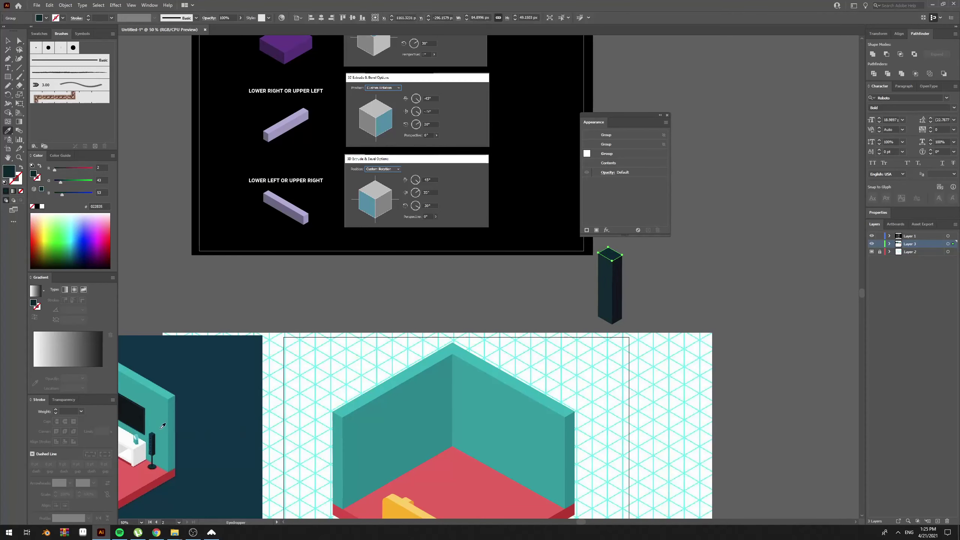
{"action": "left_click", "coordinate": [152, 434]}
{"action": "key", "text": "v"}
{"action": "left_click", "coordinate": [534, 291]}
Step: Draw a dark blue circle about 129 px wide and place it below the extrusion guide, beside the speaker body
{"action": "left_click_drag", "start_coordinate": [643, 295], "coordinate": [550, 304]}
{"action": "key", "text": "ctrl+equal"}
{"action": "key", "text": "l"}
{"action": "key", "text": "o"}
{"action": "key", "text": "k"}
{"action": "key", "text": "l"}
{"action": "mouse_move", "coordinate": [559, 271]}
{"action": "left_mouse_down"}
{"action": "mouse_move", "coordinate": [597, 318]}
{"action": "mouse_move", "coordinate": [524, 314]}
{"action": "mouse_move", "coordinate": [544, 315]}
{"action": "mouse_move", "coordinate": [412, 335]}
{"action": "left_mouse_up"}
{"action": "key", "text": "v"}
{"action": "left_click_drag", "start_coordinate": [378, 317], "coordinate": [464, 340]}
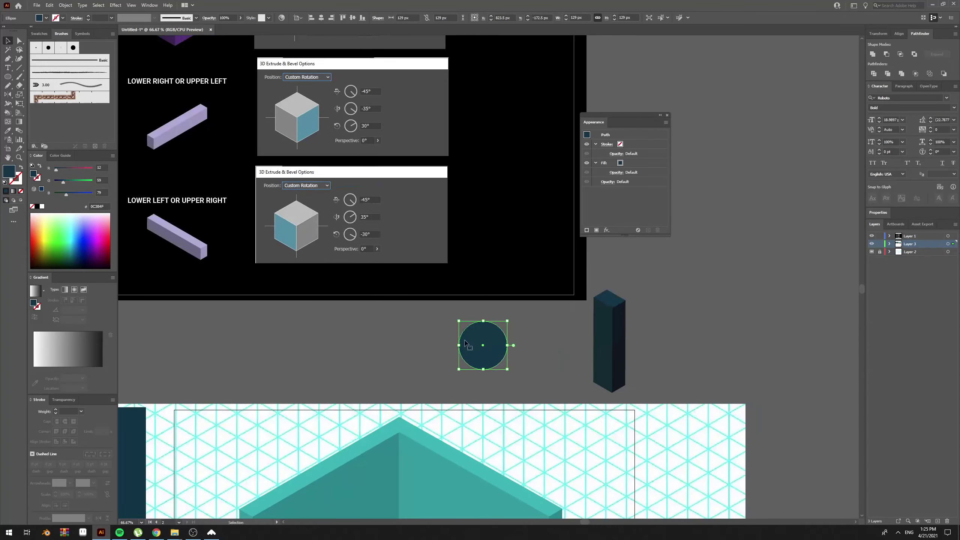
Step: Apply the last-used 3D Extrude & Bevel effect to the circle and set its extrude depth to 0 pt
{"action": "left_click", "coordinate": [115, 4]}
{"action": "mouse_move", "coordinate": [133, 49]}
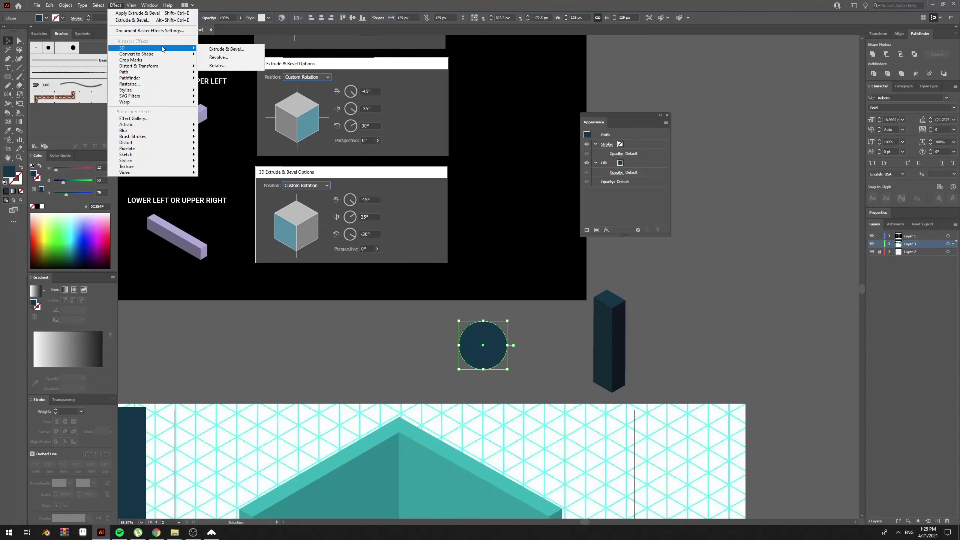
{"action": "left_click", "coordinate": [210, 49]}
{"action": "key", "text": "Escape"}
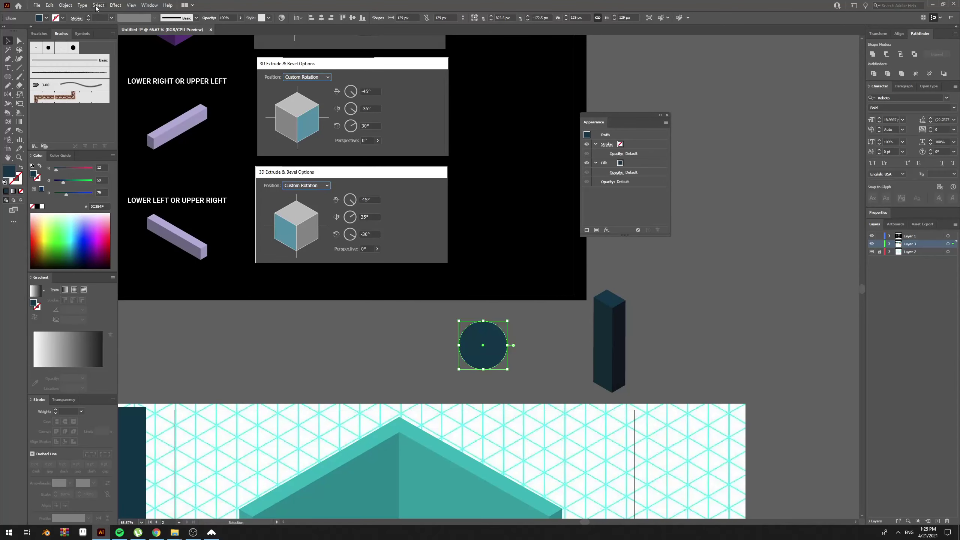
{"action": "left_click", "coordinate": [115, 5]}
{"action": "left_click", "coordinate": [145, 14]}
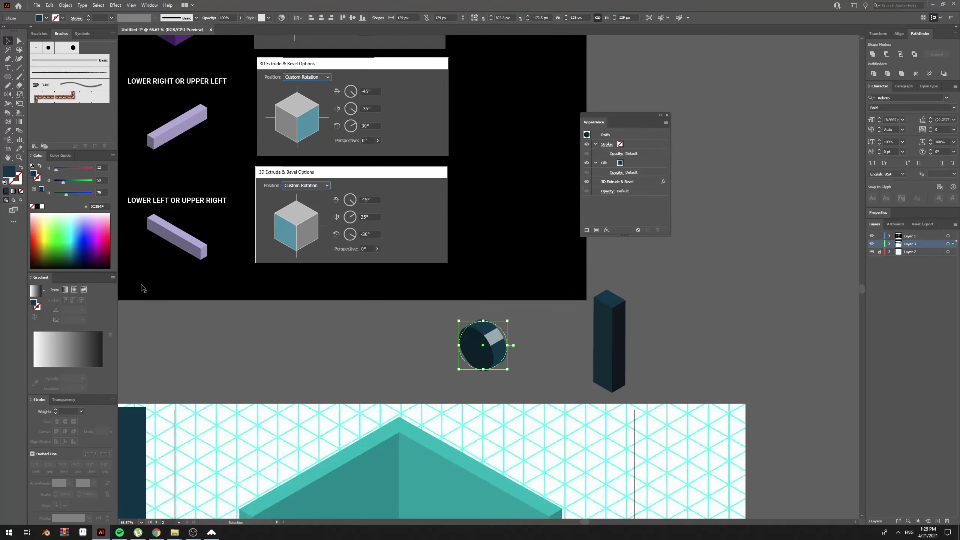
{"action": "left_click", "coordinate": [641, 182]}
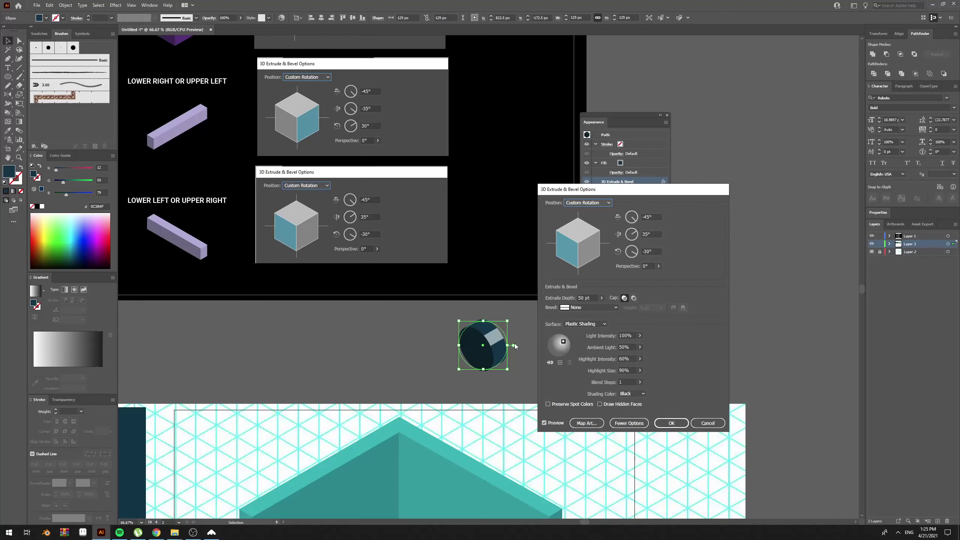
{"action": "left_click", "coordinate": [588, 298]}
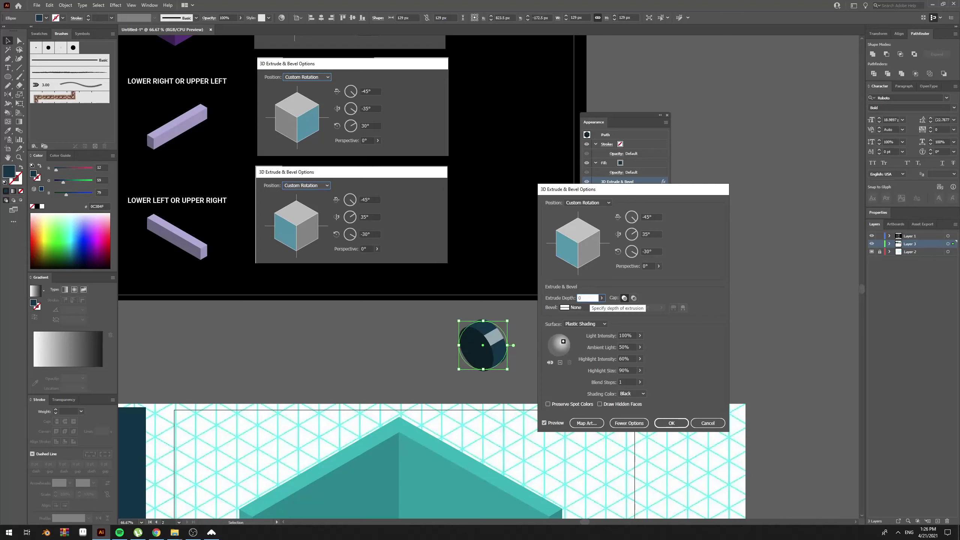
{"action": "key", "text": "Return"}
Step: Shrink the flat isometric circle to about 35 px and place it on the upper part of the speaker's left face
{"action": "key", "text": "e"}
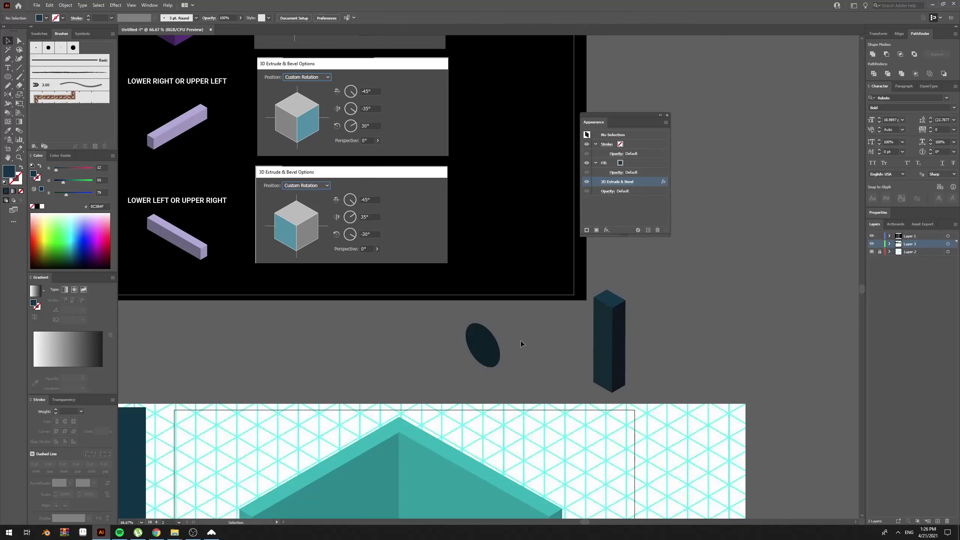
{"action": "left_click_drag", "start_coordinate": [491, 350], "coordinate": [608, 311]}
{"action": "key", "text": "v"}
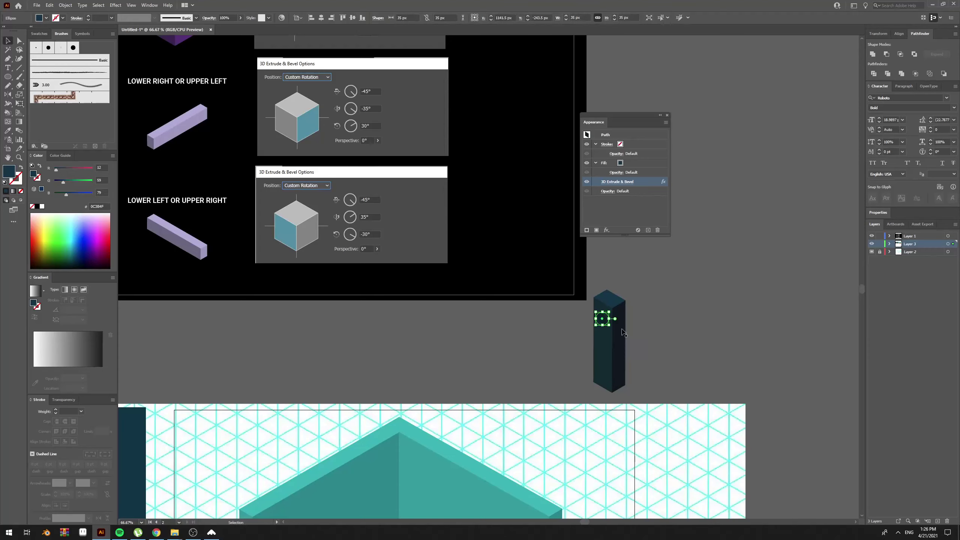
{"action": "left_click", "coordinate": [690, 336]}
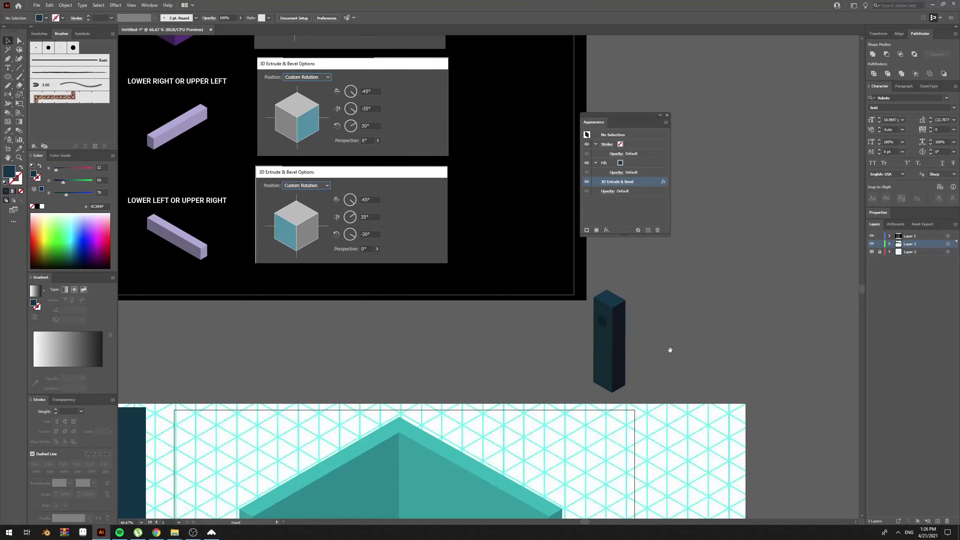
Step: Duplicate the small circle beside the speaker body and give the copy a light green C1FFC1 stroke
{"action": "left_click_drag", "start_coordinate": [670, 350], "coordinate": [701, 320]}
{"action": "mouse_move", "coordinate": [534, 342]}
{"action": "left_mouse_down"}
{"action": "mouse_move", "coordinate": [725, 282]}
{"action": "mouse_move", "coordinate": [546, 334]}
{"action": "left_mouse_up"}
{"action": "left_click_drag", "start_coordinate": [652, 287], "coordinate": [564, 296], "text": "alt"}
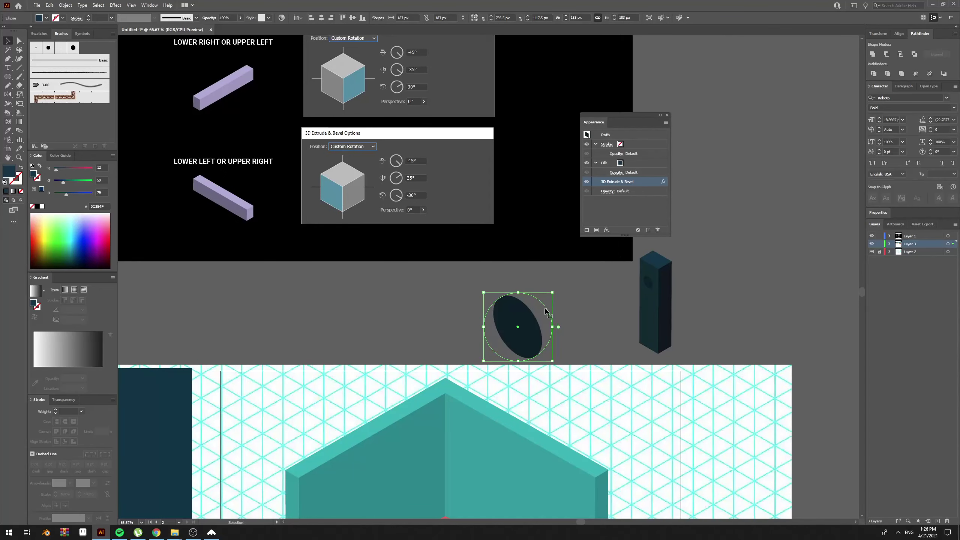
{"action": "key", "text": "ctrl+z"}
{"action": "left_click", "coordinate": [18, 181]}
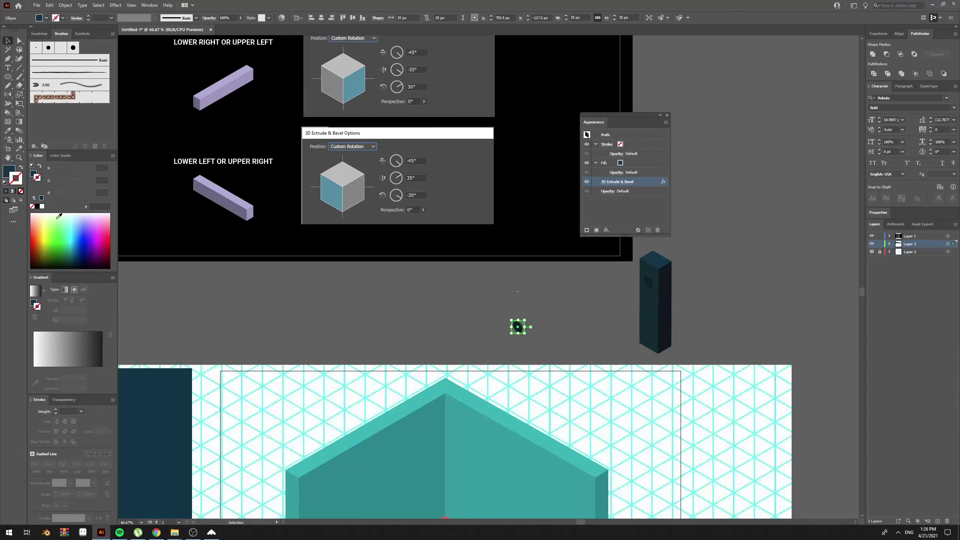
{"action": "left_click", "coordinate": [57, 219]}
Step: Set the circle's stroke weight to 8 pt and arrange three such rings down the speaker's left face
{"action": "left_click", "coordinate": [386, 289]}
{"action": "left_click", "coordinate": [518, 328]}
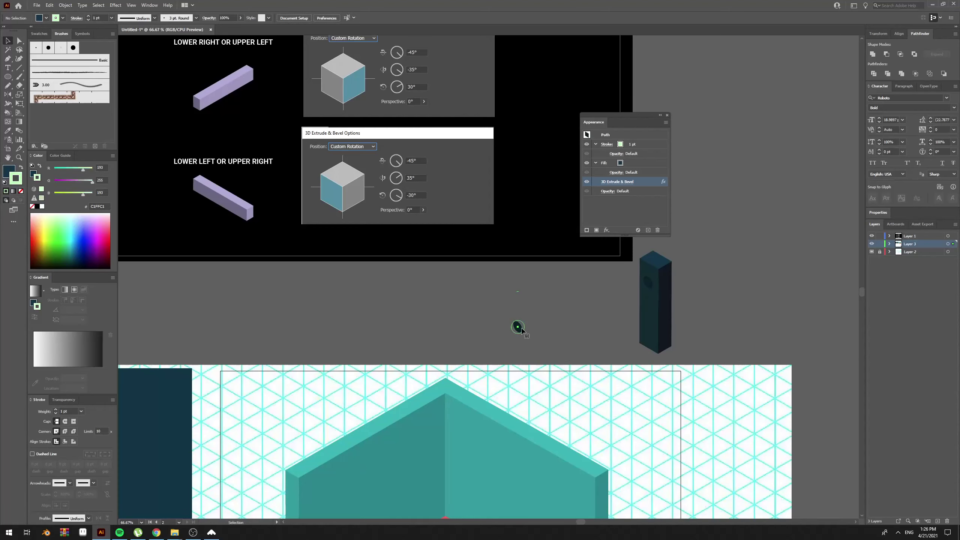
{"action": "left_click", "coordinate": [99, 18]}
{"action": "type", "text": "10"}
{"action": "key", "text": "Return"}
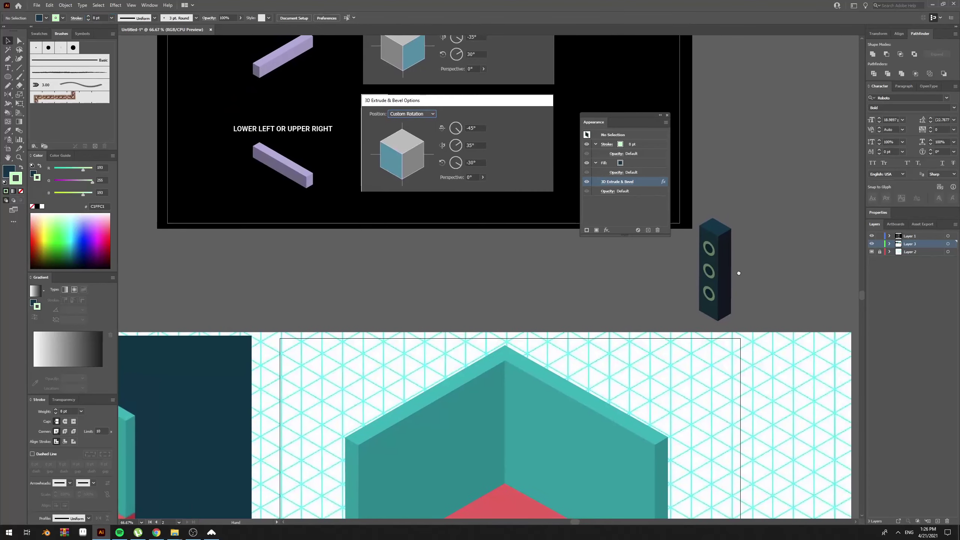
Step: Duplicate the speaker body and scale the copy down to a thin block about 16 × 51 px
{"action": "mouse_move", "coordinate": [731, 267]}
{"action": "left_mouse_down"}
{"action": "mouse_move", "coordinate": [797, 291]}
{"action": "mouse_move", "coordinate": [709, 279]}
{"action": "mouse_move", "coordinate": [711, 299]}
{"action": "mouse_move", "coordinate": [776, 246]}
{"action": "mouse_move", "coordinate": [671, 309]}
{"action": "left_mouse_up"}
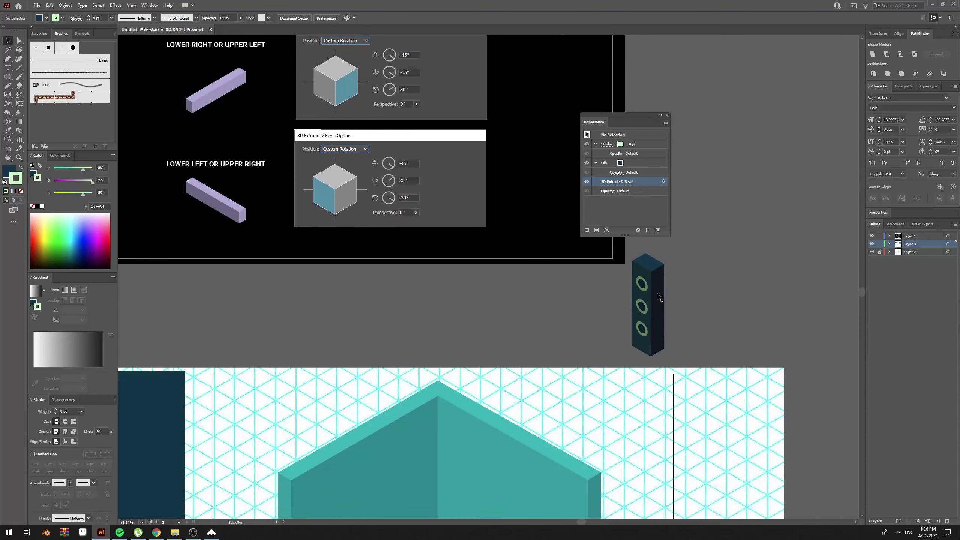
{"action": "left_click", "coordinate": [662, 281]}
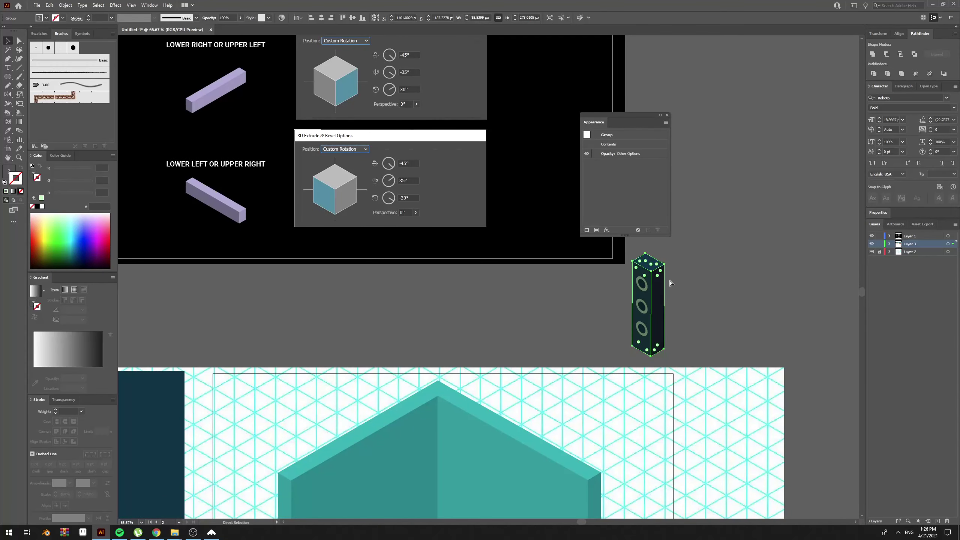
{"action": "key", "text": "e"}
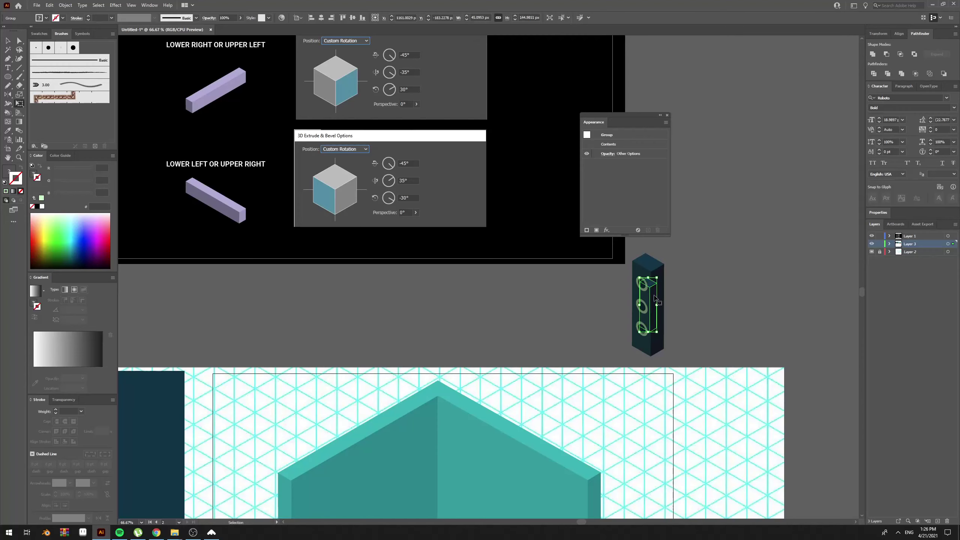
{"action": "left_click_drag", "start_coordinate": [654, 269], "coordinate": [701, 272]}
{"action": "key", "text": "v"}
{"action": "left_click", "coordinate": [685, 333]}
{"action": "left_click_drag", "start_coordinate": [710, 231], "coordinate": [704, 250]}
Step: Move the speaker body together with its three rings to just above the thin block
{"action": "left_click", "coordinate": [728, 281]}
{"action": "key", "text": "a"}
{"action": "key", "text": "v"}
{"action": "left_click_drag", "start_coordinate": [599, 322], "coordinate": [705, 206]}
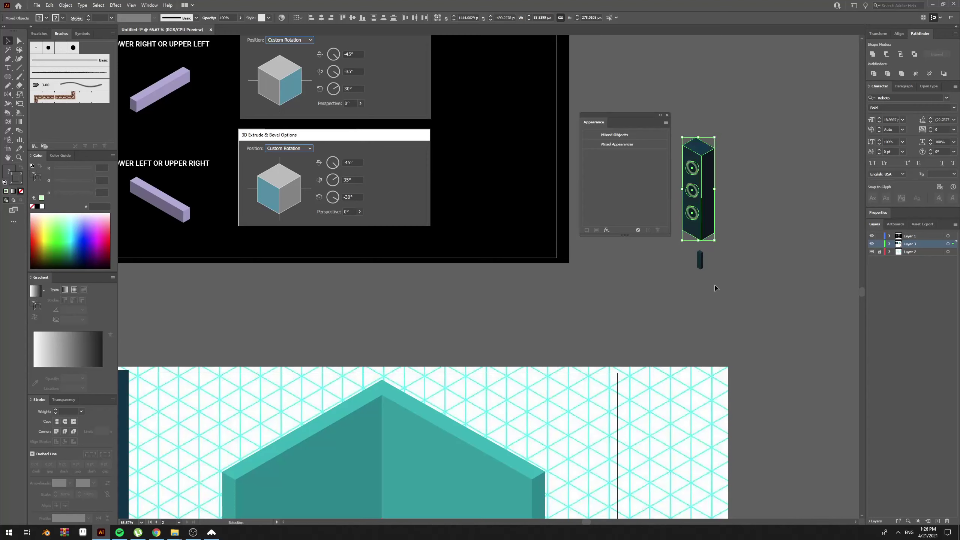
{"action": "left_click", "coordinate": [715, 288]}
Step: Lengthen the thin block into a pole about 168 px tall by shifting its lower anchor points down
{"action": "left_click", "coordinate": [699, 260]}
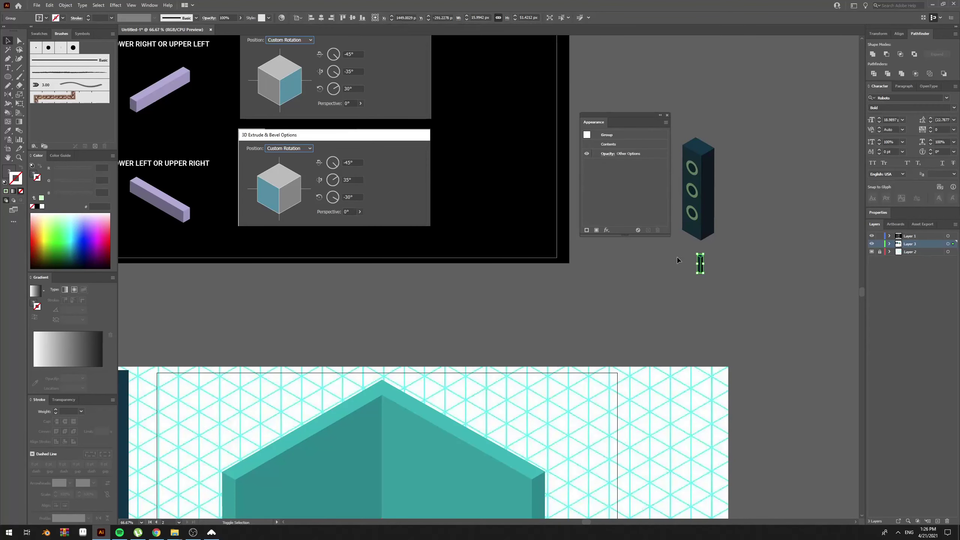
{"action": "key", "text": "a"}
{"action": "left_click", "coordinate": [699, 264]}
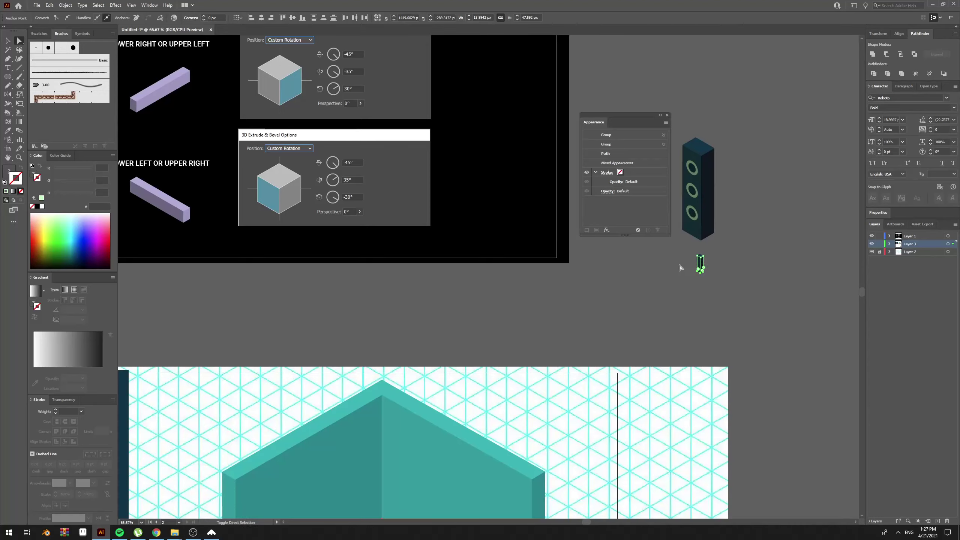
{"action": "key", "text": "shift+Down"}
{"action": "key", "text": "shift+Down"}
{"action": "key", "text": "shift+Down"}
{"action": "key", "text": "shift+Down"}
{"action": "key", "text": "shift+Down"}
{"action": "key", "text": "shift+Down"}
{"action": "key", "text": "shift+Down"}
{"action": "key", "text": "shift+Down"}
{"action": "key", "text": "shift+Down"}
{"action": "key", "text": "shift+Down"}
{"action": "key", "text": "shift+Down"}
{"action": "left_click", "coordinate": [772, 269]}
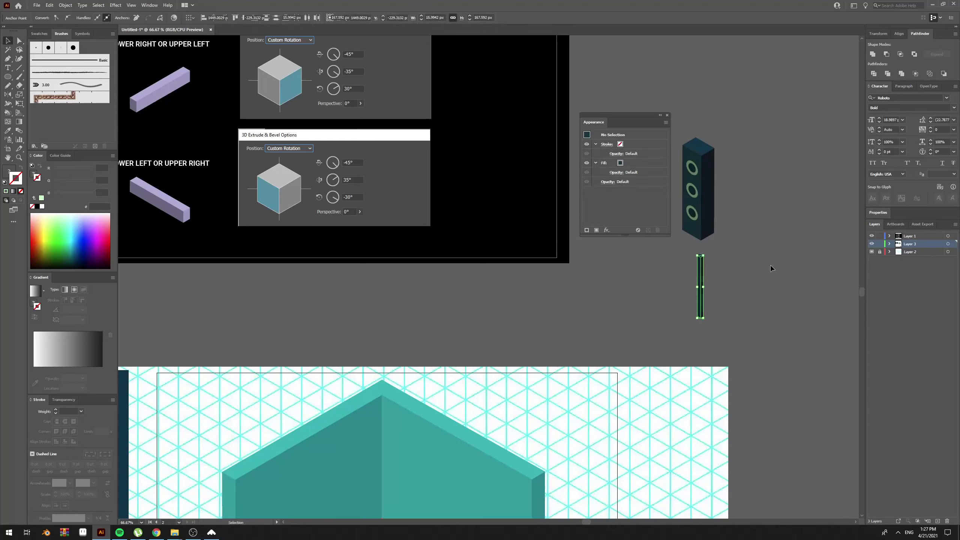
{"action": "key", "text": "v"}
Step: Position the pole under the speaker body and place it behind the body in the stacking order
{"action": "left_click_drag", "start_coordinate": [701, 292], "coordinate": [697, 270]}
{"action": "key", "text": "e"}
{"action": "left_click_drag", "start_coordinate": [701, 231], "coordinate": [704, 223]}
{"action": "key", "text": "ctrl+x"}
{"action": "key", "text": "ctrl+b"}
{"action": "key", "text": "v"}
{"action": "left_click", "coordinate": [737, 264]}
Step: Draw a dark blue circle about 102 px wide for the speaker's base and place it just below the extrusion guide
{"action": "left_click_drag", "start_coordinate": [728, 272], "coordinate": [755, 273]}
{"action": "left_click_drag", "start_coordinate": [394, 306], "coordinate": [322, 370]}
{"action": "left_click_drag", "start_coordinate": [490, 367], "coordinate": [559, 367]}
{"action": "key", "text": "o"}
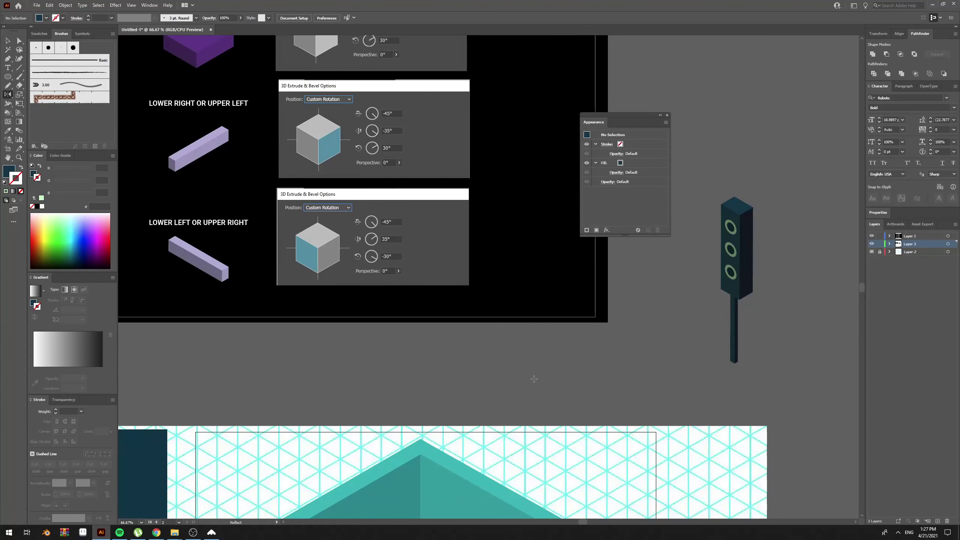
{"action": "key", "text": "l"}
{"action": "mouse_move", "coordinate": [484, 361]}
{"action": "left_mouse_down"}
{"action": "mouse_move", "coordinate": [528, 380]}
{"action": "mouse_move", "coordinate": [500, 363]}
{"action": "left_mouse_up"}
{"action": "key", "text": "v"}
{"action": "left_click_drag", "start_coordinate": [509, 388], "coordinate": [579, 435]}
{"action": "scroll", "coordinate": [408, 245], "scroll_direction": "up", "scroll_amount": 1}
{"action": "left_click_drag", "start_coordinate": [485, 125], "coordinate": [465, 125]}
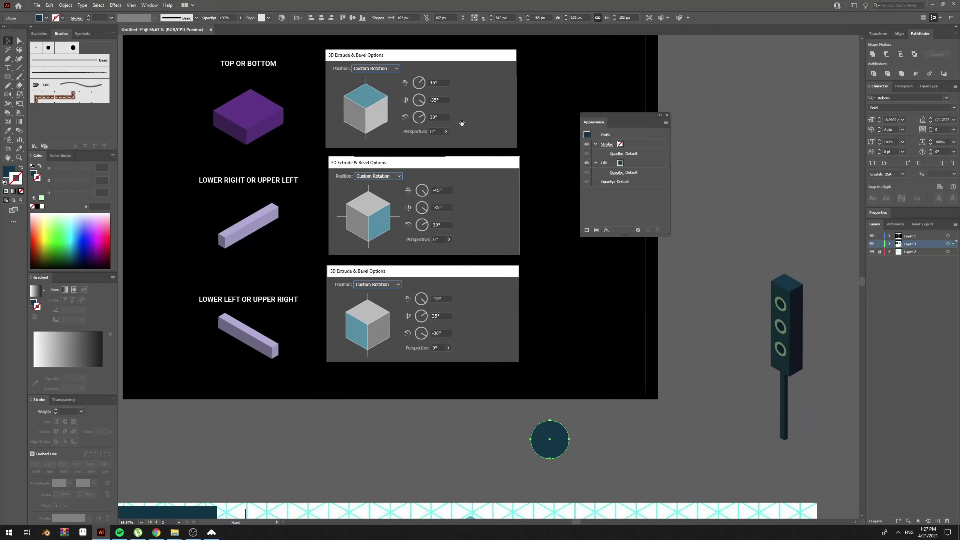
Step: Apply the 3D Extrude & Bevel effect to the circle with a custom rotation of 45°, -35° and 30°
{"action": "left_click", "coordinate": [116, 6]}
{"action": "left_click", "coordinate": [124, 14]}
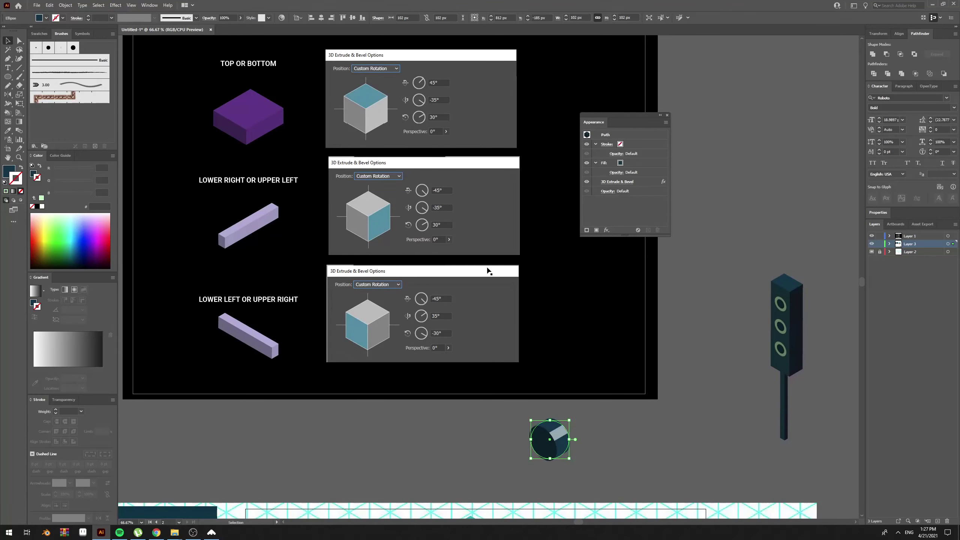
{"action": "left_click", "coordinate": [650, 181]}
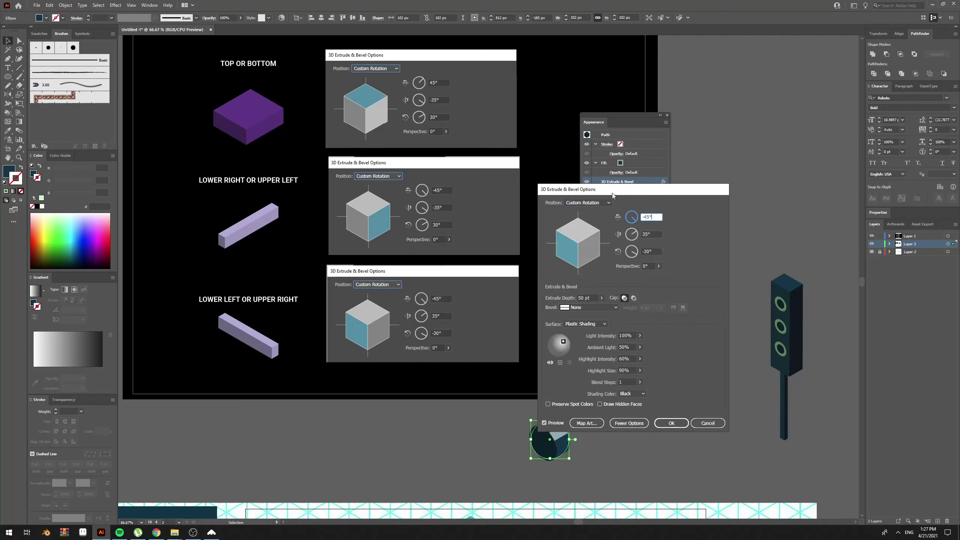
{"action": "type", "text": "45"}
{"action": "key", "text": "Tab"}
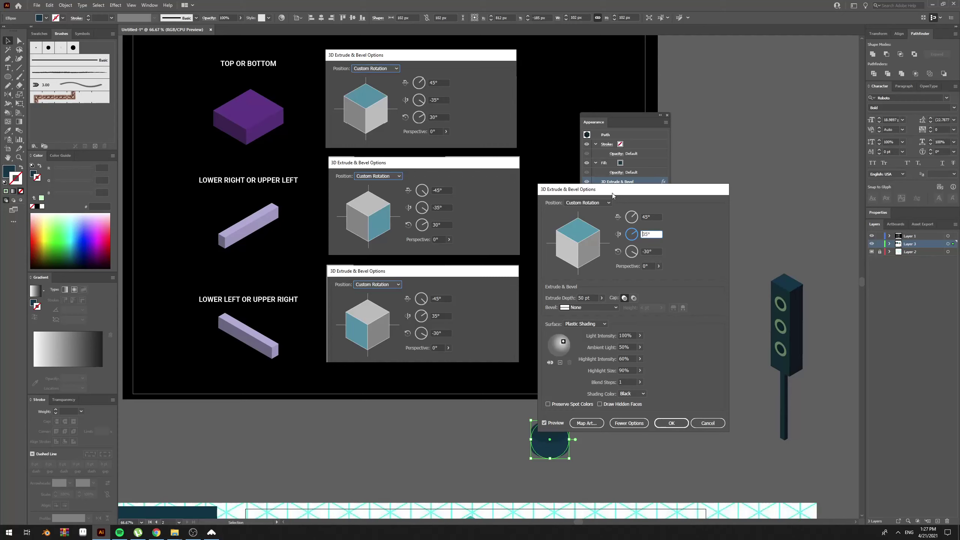
{"action": "type", "text": "-35"}
{"action": "key", "text": "Tab"}
{"action": "type", "text": "3"}
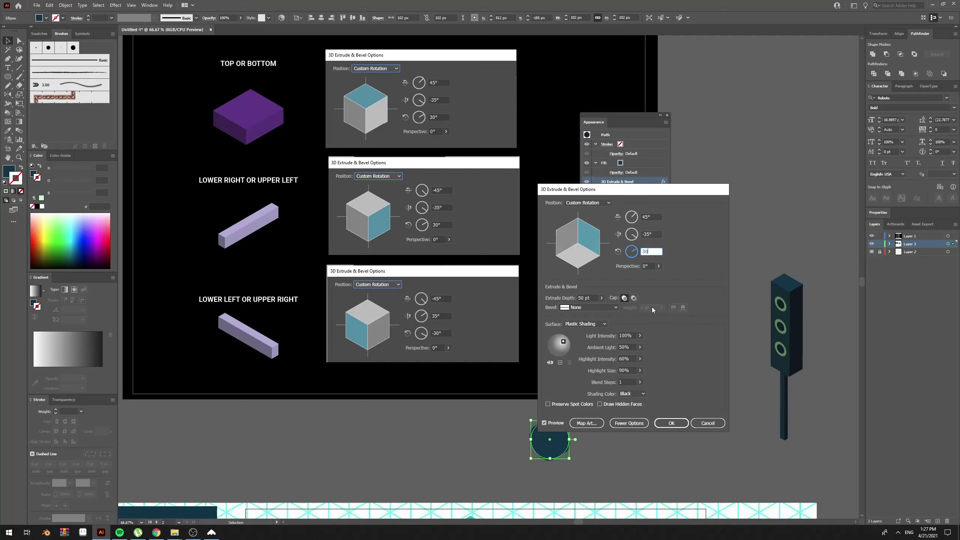
{"action": "left_click", "coordinate": [671, 423]}
{"action": "key", "text": "ctrl+shift+a"}
{"action": "left_click", "coordinate": [546, 447]}
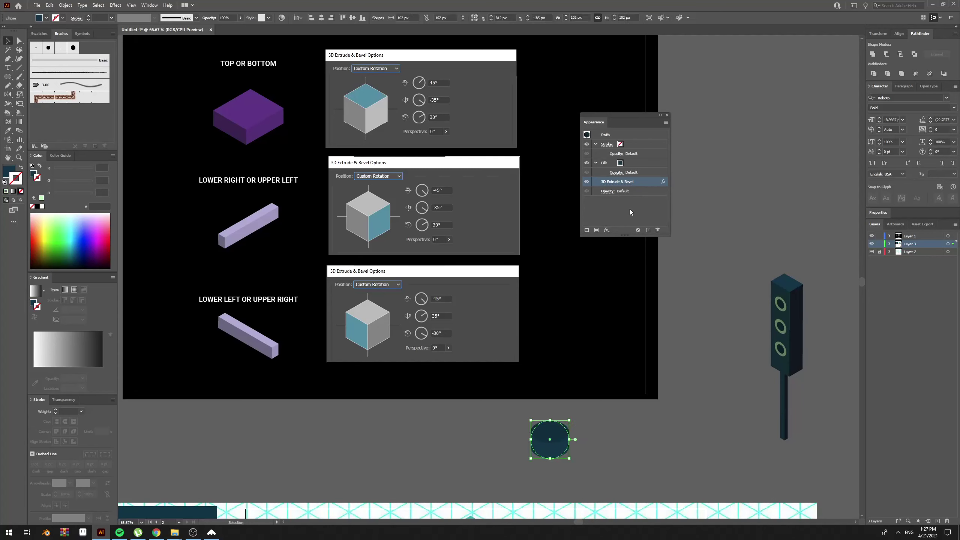
Step: Try extrude depths of 3 pt and 5 pt for the round base
{"action": "double_click", "coordinate": [641, 182]}
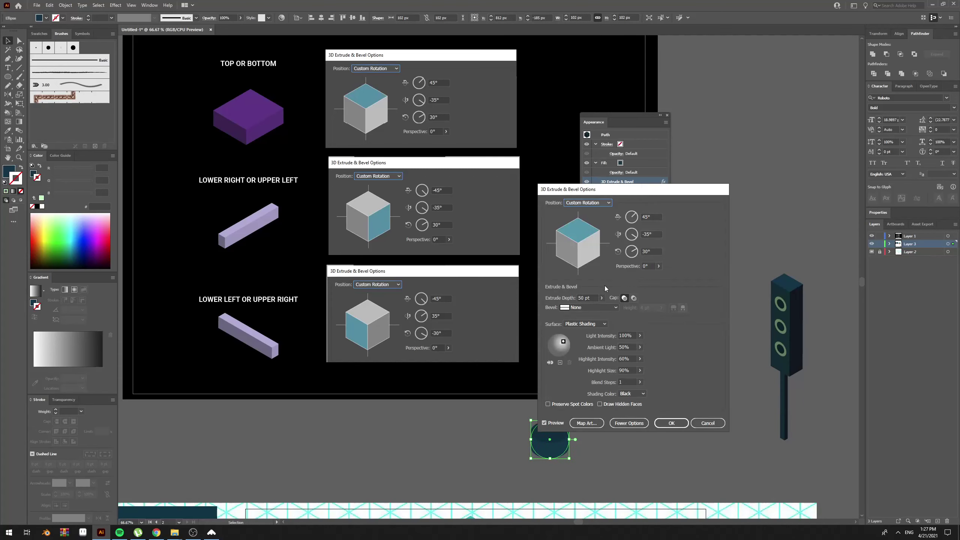
{"action": "left_click", "coordinate": [581, 298]}
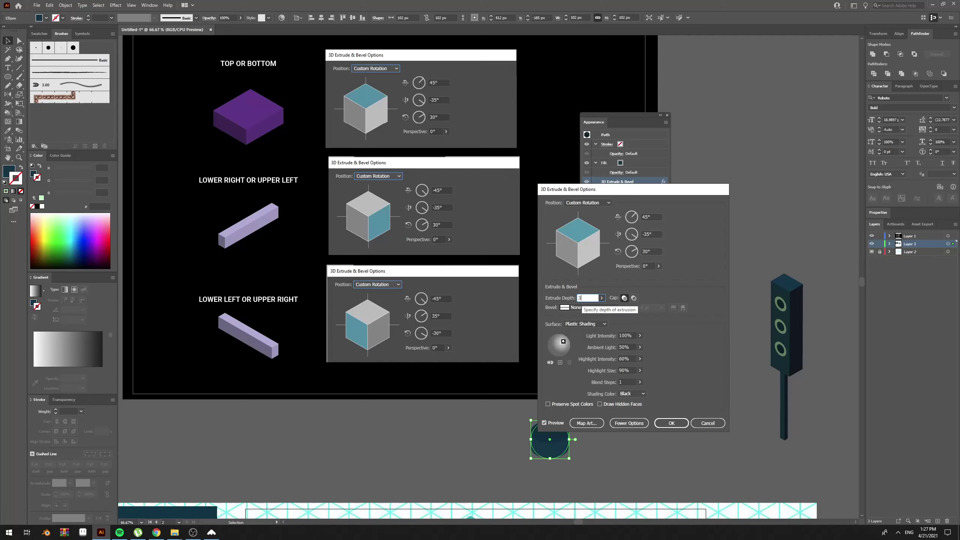
{"action": "type", "text": "3"}
{"action": "key", "text": "Return"}
{"action": "left_click", "coordinate": [617, 433]}
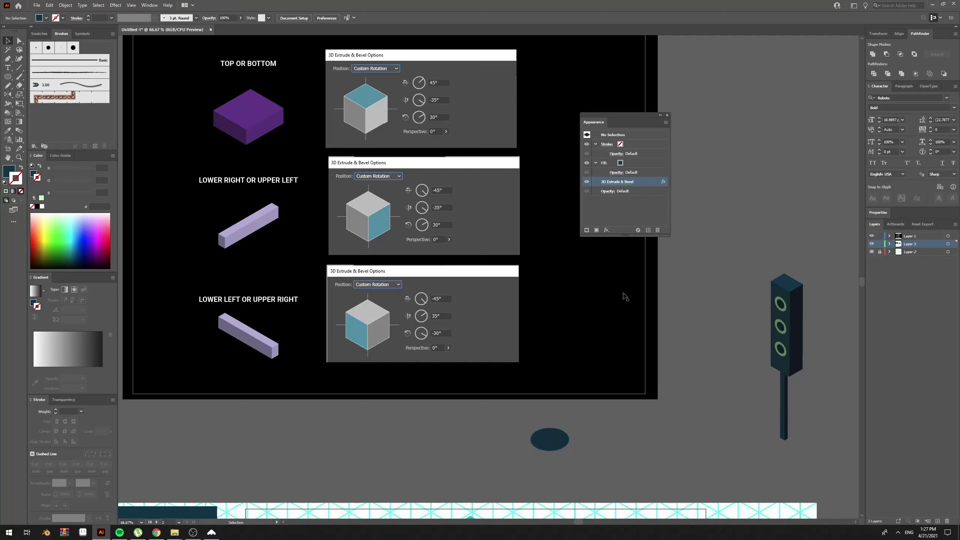
{"action": "double_click", "coordinate": [643, 180]}
{"action": "left_click", "coordinate": [587, 297]}
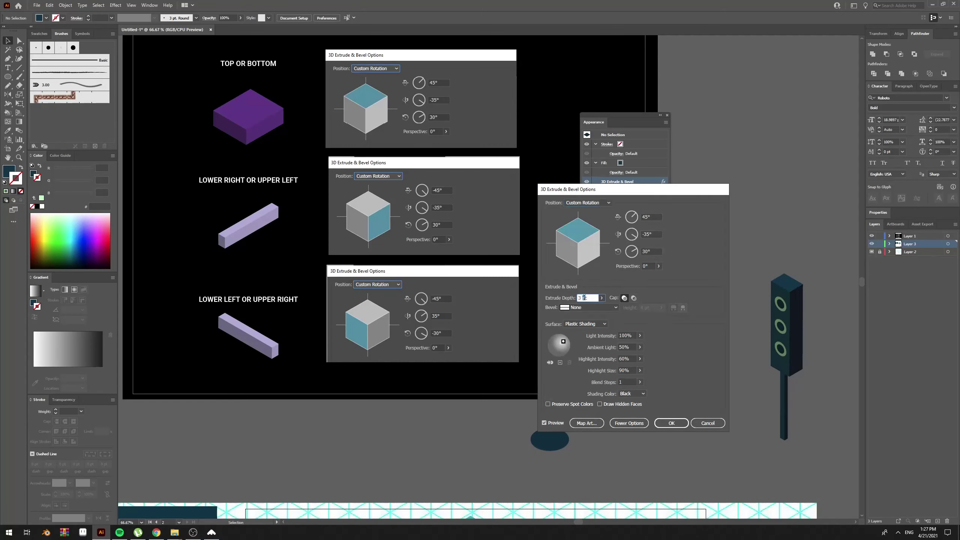
{"action": "type", "text": "5"}
{"action": "key", "text": "Return"}
Step: Shift the round base slightly away from its original spot and set its extrude depth to 10 pt
{"action": "left_click_drag", "start_coordinate": [543, 434], "coordinate": [601, 421]}
{"action": "double_click", "coordinate": [643, 181]}
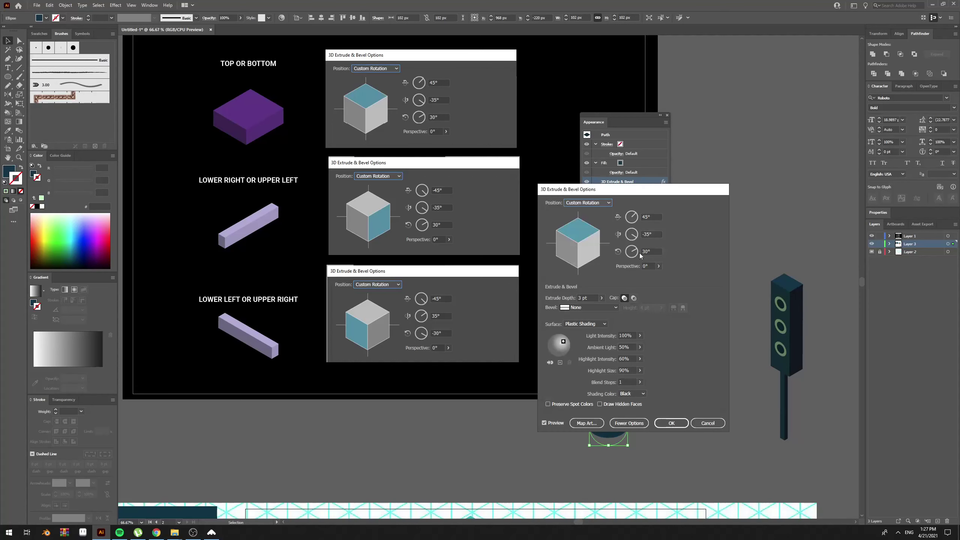
{"action": "double_click", "coordinate": [592, 297]}
{"action": "type", "text": "10"}
{"action": "key", "text": "Return"}
{"action": "left_click", "coordinate": [680, 436]}
Step: Place the round base at the foot of the speaker's pole and expand its appearance
{"action": "left_click_drag", "start_coordinate": [619, 431], "coordinate": [782, 448]}
{"action": "key", "text": "a"}
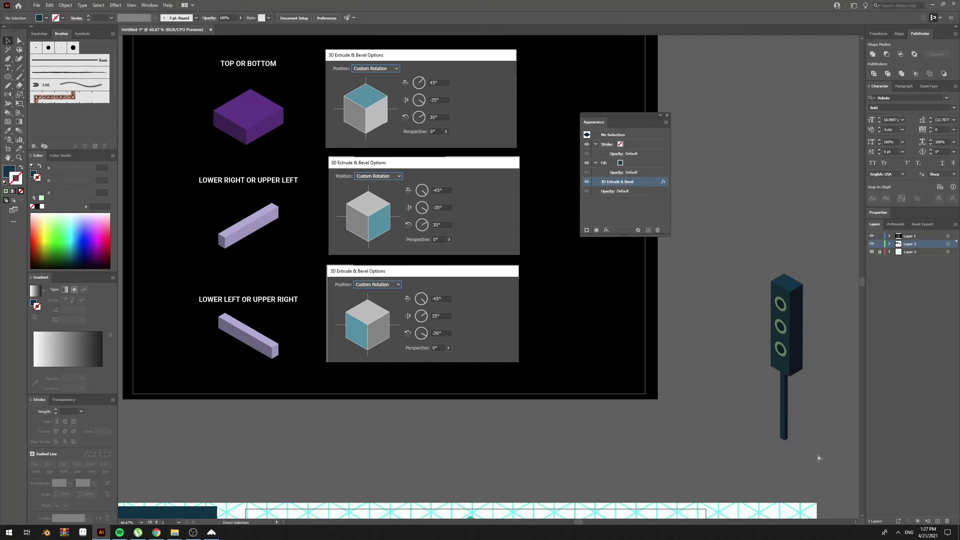
{"action": "left_click_drag", "start_coordinate": [818, 456], "coordinate": [747, 439]}
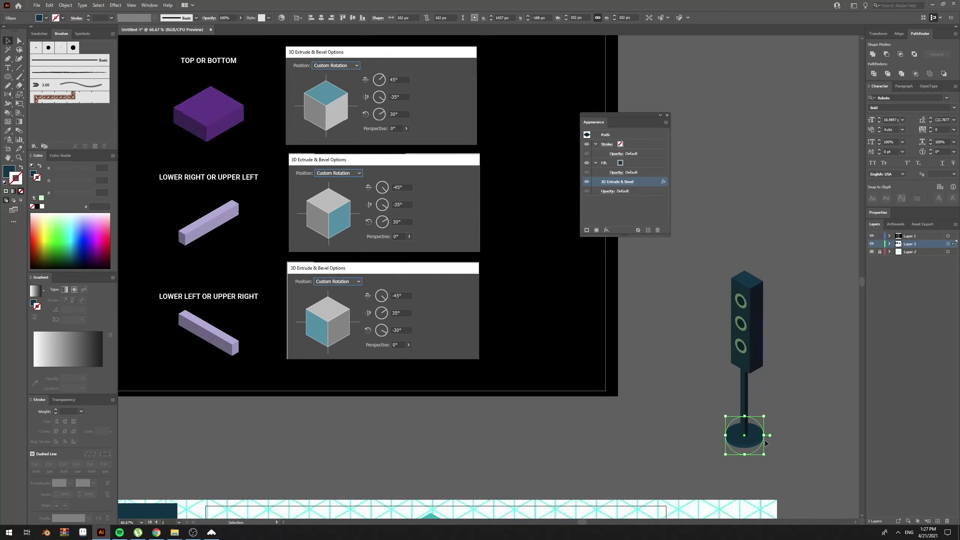
{"action": "key", "text": "ctrl"}
{"action": "left_click", "coordinate": [61, 5]}
{"action": "left_click", "coordinate": [74, 102]}
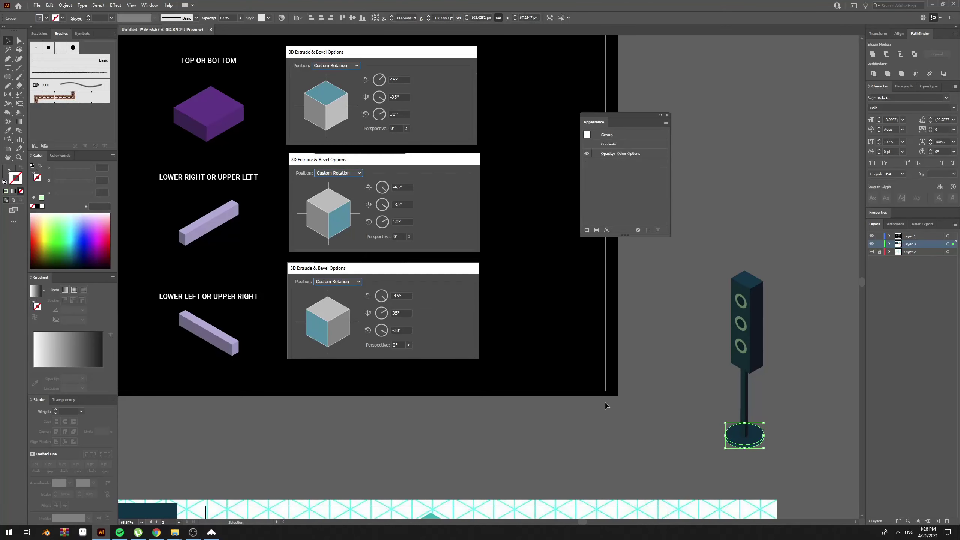
Step: Recolor the top face of the round base with a dark color sampled from the speaker body
{"action": "left_click", "coordinate": [665, 454]}
{"action": "key", "text": "a"}
{"action": "left_click", "coordinate": [756, 435]}
{"action": "key", "text": "i"}
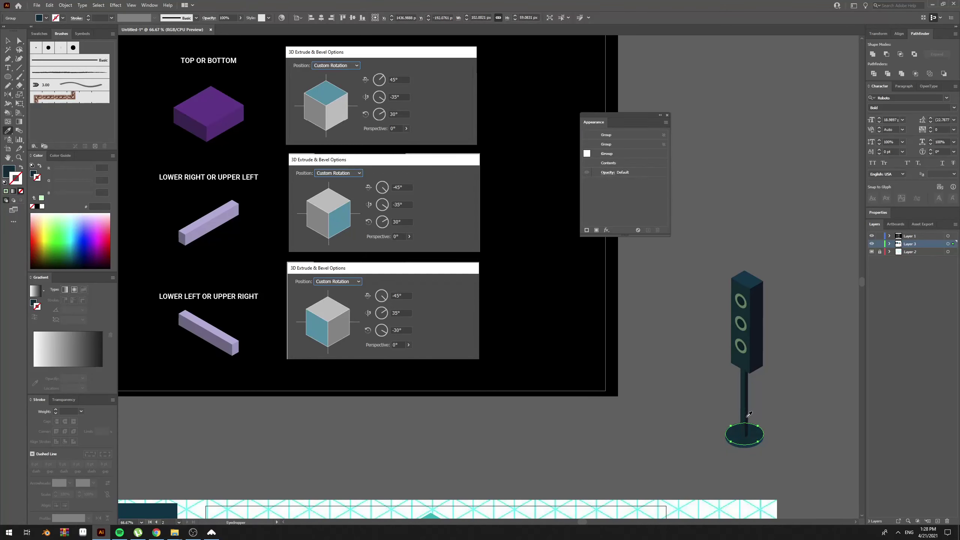
{"action": "key", "text": "o"}
{"action": "key", "text": "v"}
{"action": "key", "text": "i"}
{"action": "left_click", "coordinate": [750, 359]}
{"action": "key", "text": "v"}
{"action": "left_click", "coordinate": [781, 434]}
{"action": "key", "text": "a"}
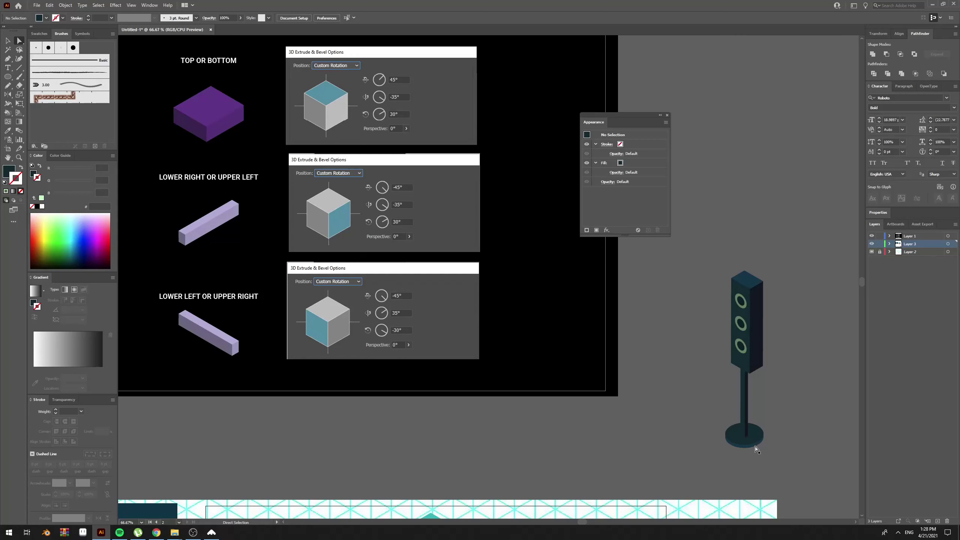
Step: Fill the side of the round base with a near-black color
{"action": "left_click", "coordinate": [755, 449]}
{"action": "key", "text": "v"}
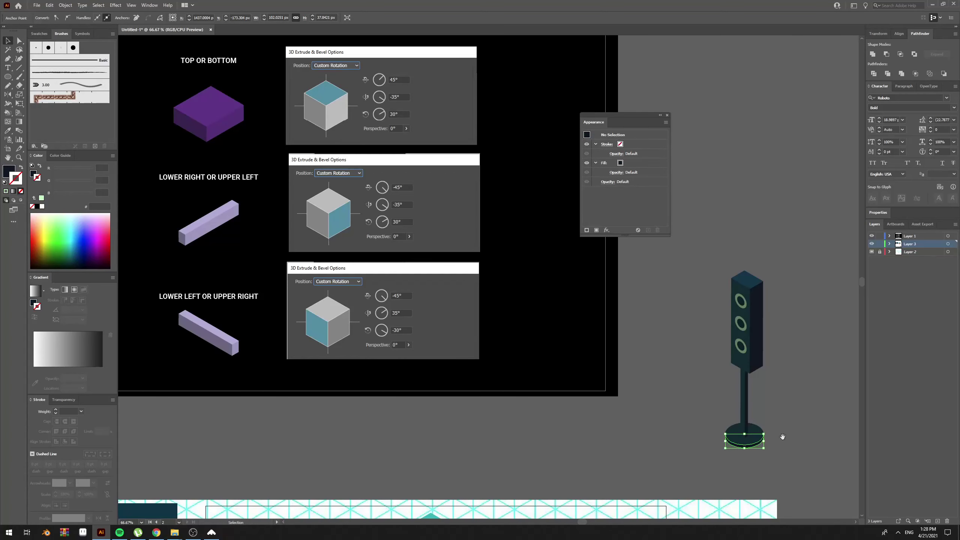
{"action": "left_click_drag", "start_coordinate": [781, 436], "coordinate": [781, 419]}
{"action": "left_click_drag", "start_coordinate": [687, 190], "coordinate": [688, 190]}
{"action": "key", "text": "ctrl+g"}
{"action": "left_click", "coordinate": [775, 374]}
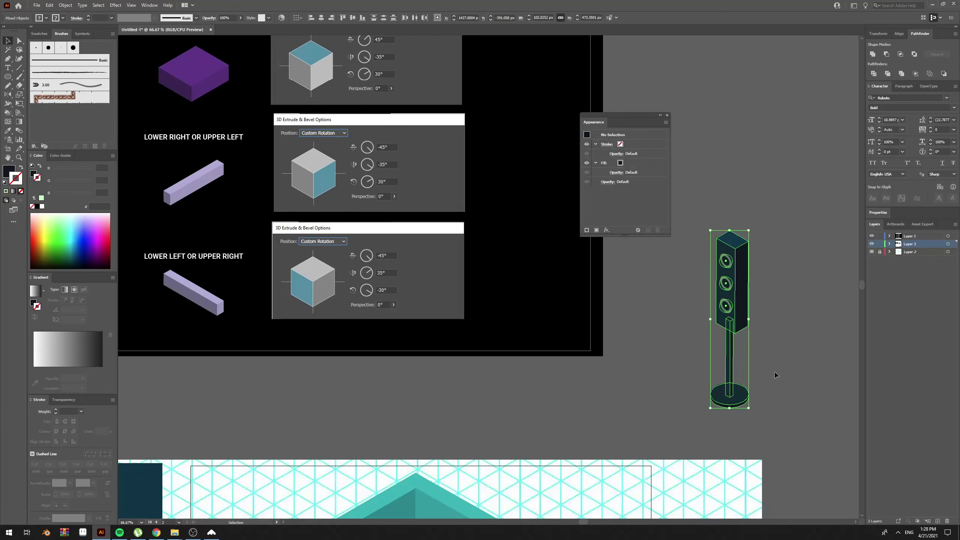
Step: Center the pole and base horizontally on each other, and center them with the speaker body
{"action": "left_click_drag", "start_coordinate": [765, 408], "coordinate": [704, 364]}
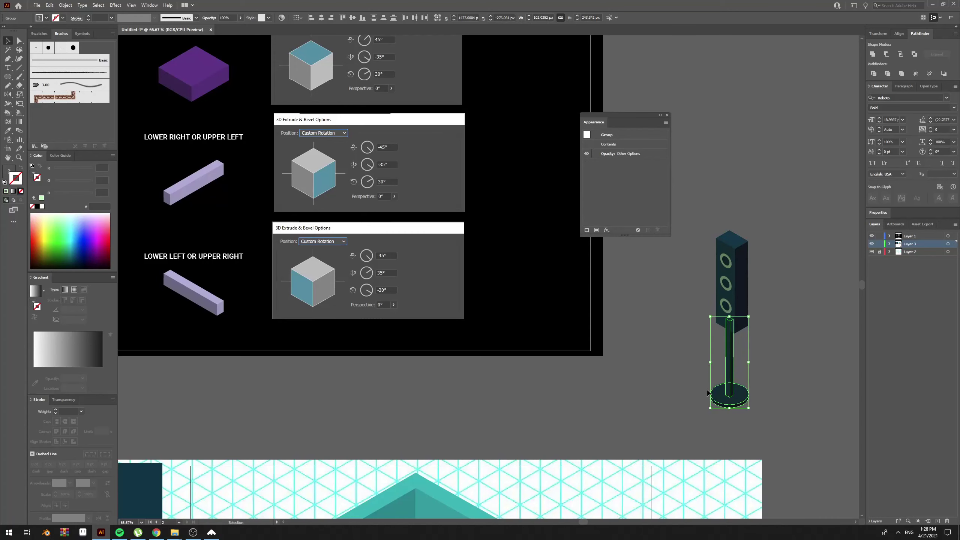
{"action": "left_click_drag", "start_coordinate": [707, 401], "coordinate": [704, 369]}
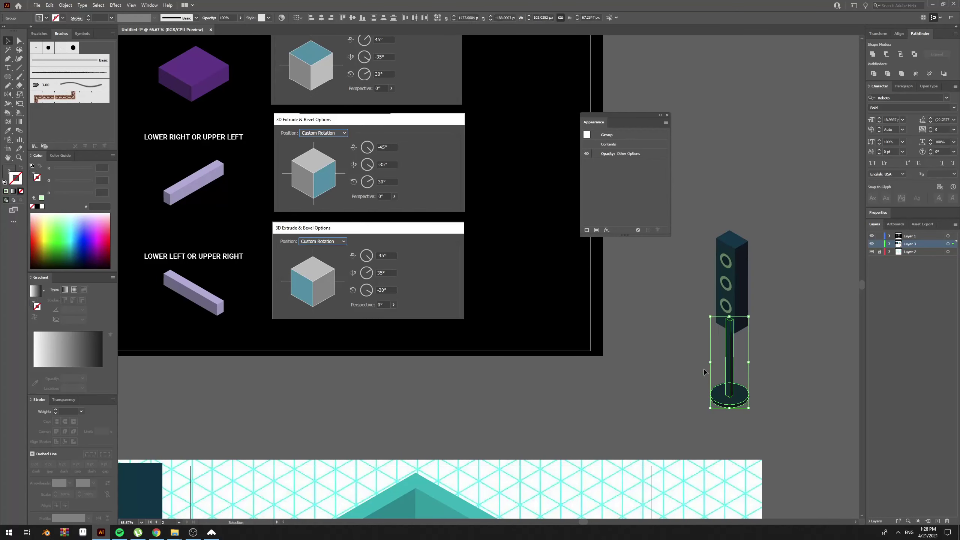
{"action": "left_click", "coordinate": [321, 21]}
{"action": "left_click_drag", "start_coordinate": [753, 312], "coordinate": [709, 223]}
{"action": "left_click_drag", "start_coordinate": [767, 428], "coordinate": [767, 429]}
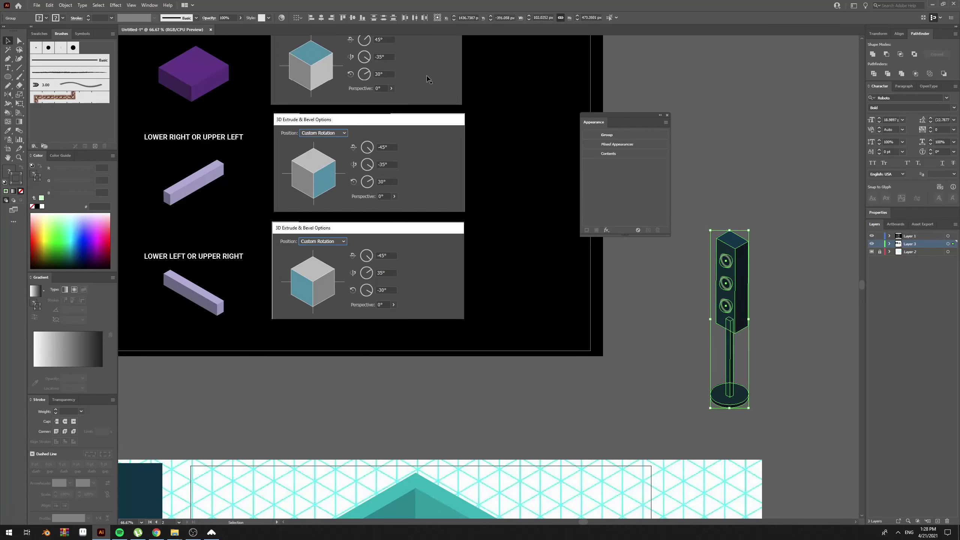
{"action": "left_click", "coordinate": [321, 18]}
Step: Move the complete speaker into the room on the isometric grid, on the floor in front of the right wall
{"action": "left_click", "coordinate": [775, 239]}
{"action": "scroll", "coordinate": [775, 241], "scroll_direction": "down", "scroll_amount": 2}
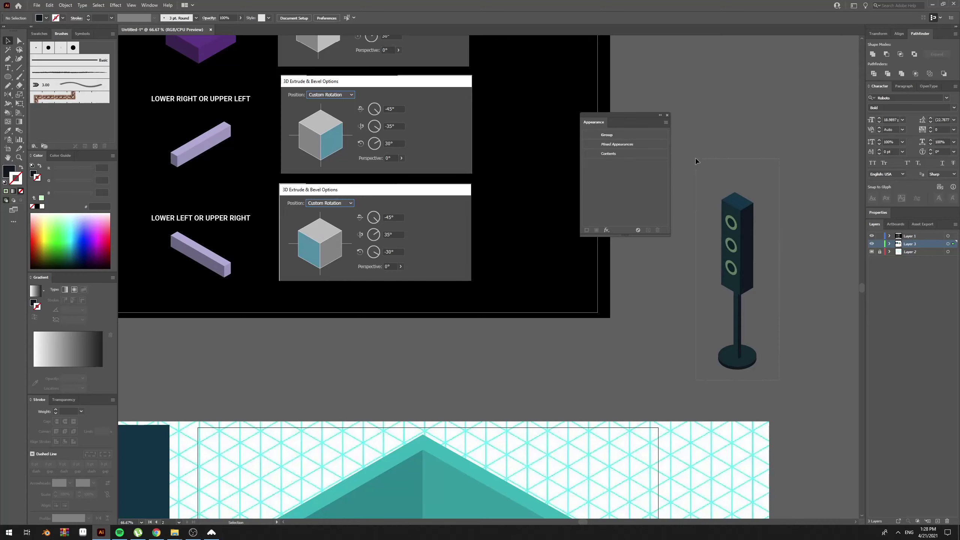
{"action": "left_click", "coordinate": [737, 242]}
{"action": "scroll", "coordinate": [737, 242], "scroll_direction": "down", "scroll_amount": 5}
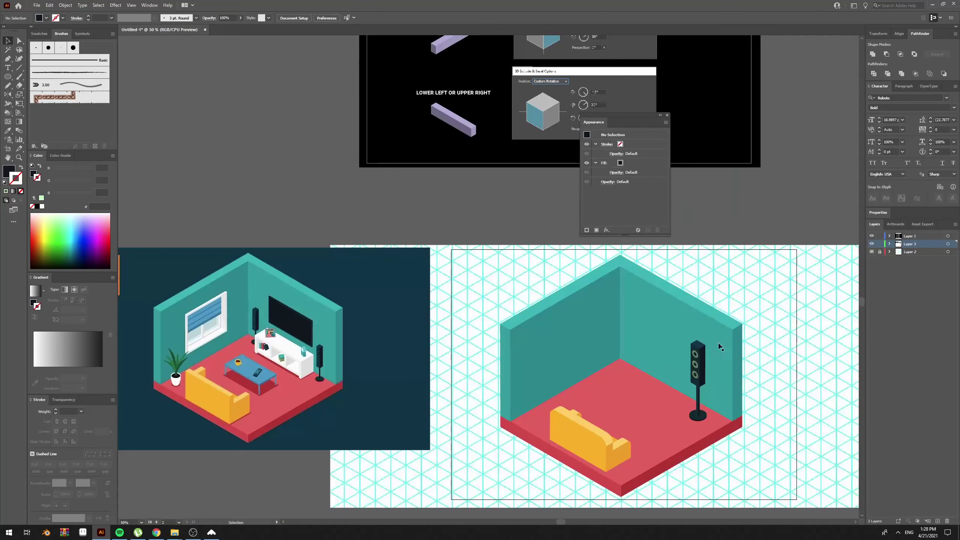
{"action": "scroll", "coordinate": [714, 302], "scroll_direction": "up", "scroll_amount": 1}
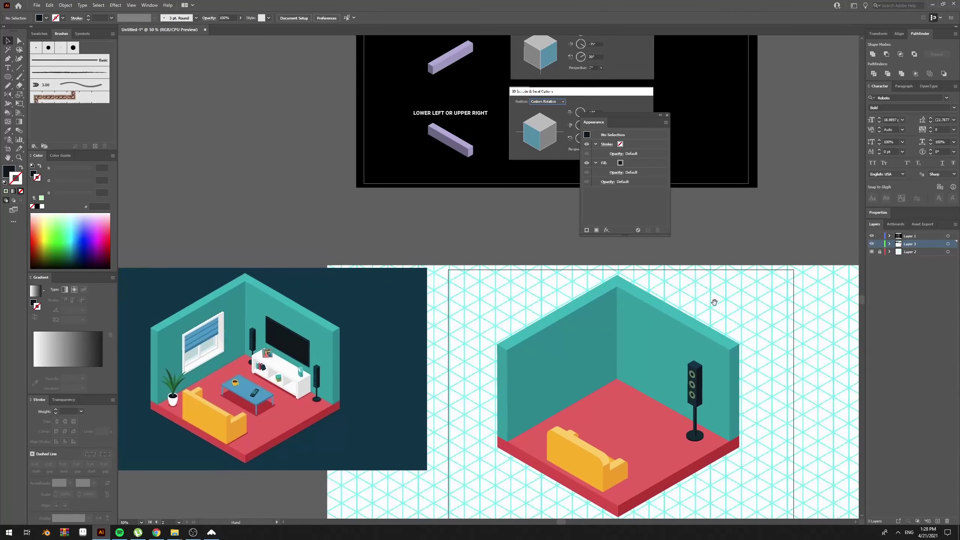
Step: Examine the furniture and small objects in the reference living room, comparing them with the room built so far
{"action": "left_click_drag", "start_coordinate": [735, 306], "coordinate": [697, 304]}
{"action": "left_click_drag", "start_coordinate": [456, 265], "coordinate": [690, 418]}
{"action": "left_click", "coordinate": [690, 415]}
{"action": "scroll", "coordinate": [665, 421], "scroll_direction": "up", "scroll_amount": 1}
{"action": "key", "text": "ctrl+minus"}
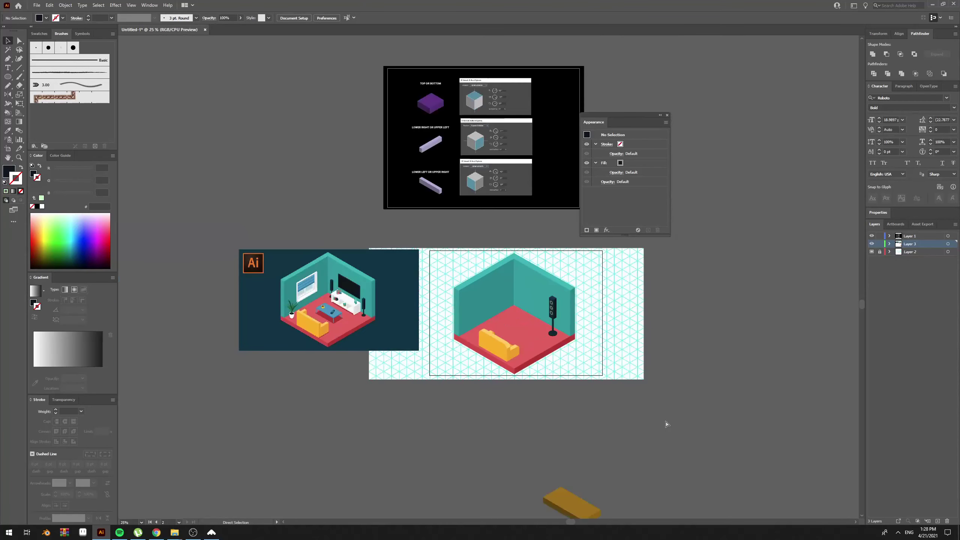
{"action": "key", "text": "ctrl+plus"}
{"action": "key", "text": "ctrl+plus"}
{"action": "left_click_drag", "start_coordinate": [228, 318], "coordinate": [392, 350]}
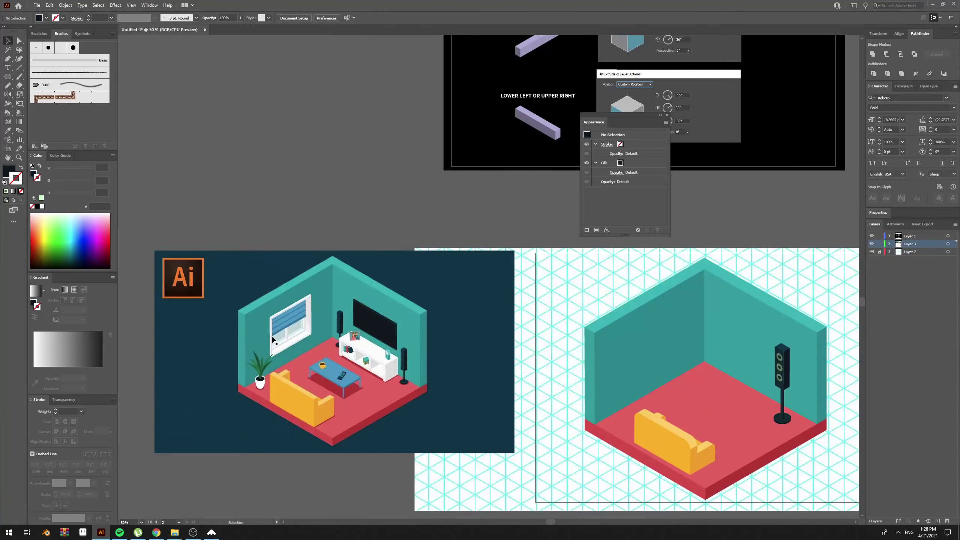
{"action": "left_click_drag", "start_coordinate": [480, 380], "coordinate": [433, 363]}
{"action": "left_click_drag", "start_coordinate": [511, 342], "coordinate": [382, 383]}
{"action": "left_click_drag", "start_coordinate": [460, 226], "coordinate": [521, 199]}
{"action": "left_click_drag", "start_coordinate": [323, 292], "coordinate": [485, 317]}
{"action": "key", "text": "ctrl+plus"}
{"action": "key", "text": "ctrl+plus"}
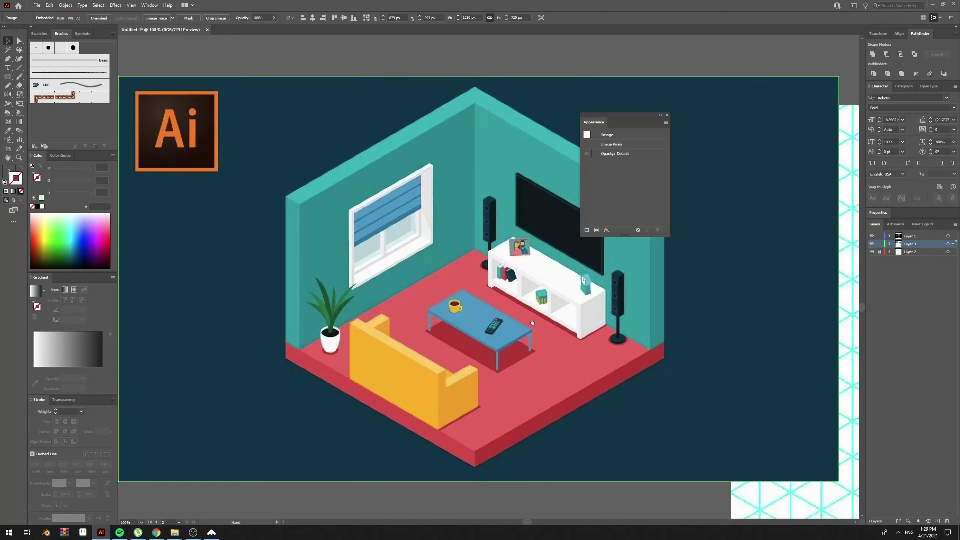
{"action": "left_click_drag", "start_coordinate": [533, 323], "coordinate": [401, 320]}
{"action": "left_click_drag", "start_coordinate": [563, 351], "coordinate": [402, 324]}
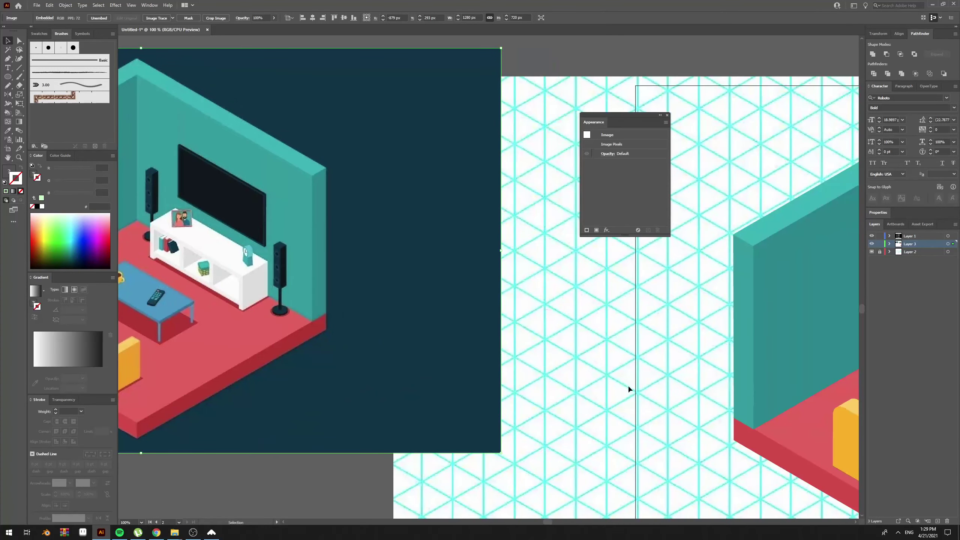
{"action": "left_click_drag", "start_coordinate": [626, 385], "coordinate": [609, 371]}
Step: Draw an ellipse about 33 px wide and 13 px high below the reference image and fill it with the mug's coffee brown
{"action": "key", "text": "l"}
{"action": "left_click_drag", "start_coordinate": [318, 359], "coordinate": [628, 313]}
{"action": "left_click_drag", "start_coordinate": [481, 433], "coordinate": [481, 433]}
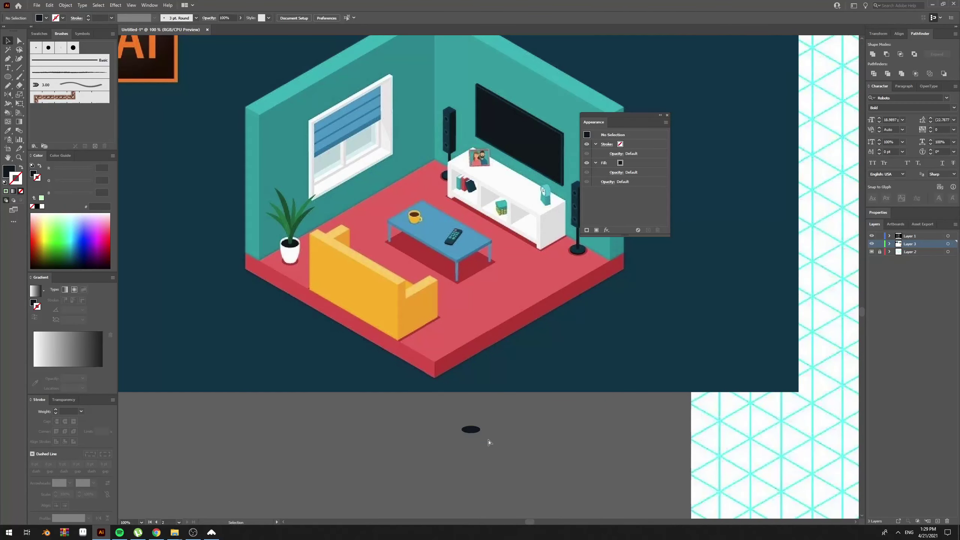
{"action": "key", "text": "i"}
{"action": "left_click", "coordinate": [415, 216]}
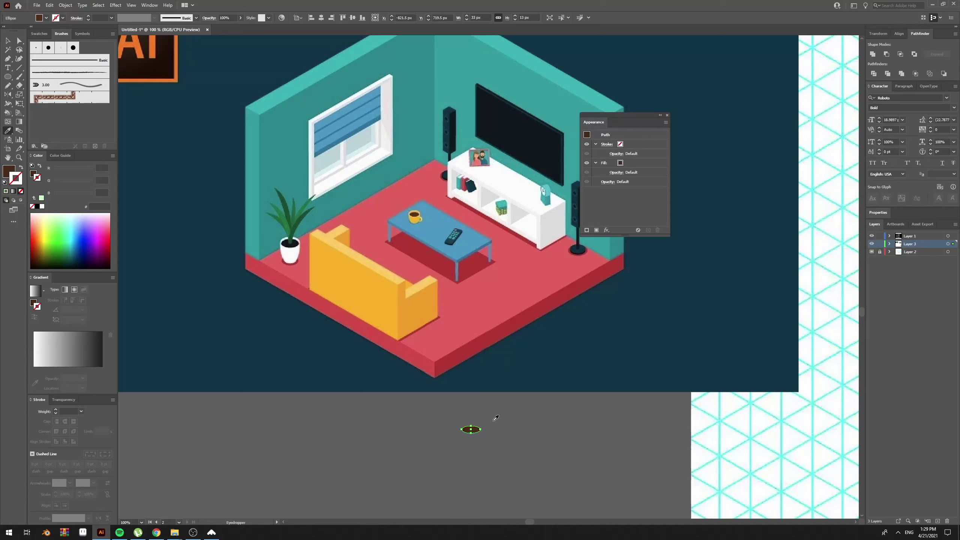
{"action": "left_click", "coordinate": [484, 439], "text": "ctrl"}
Step: Draw the cup's rounded body beneath the brown ellipse with the Pen tool, as wide as the ellipse
{"action": "key", "text": "p"}
{"action": "left_click", "coordinate": [462, 431]}
{"action": "left_click_drag", "start_coordinate": [476, 450], "coordinate": [482, 450]}
{"action": "key", "text": "ctrl+z"}
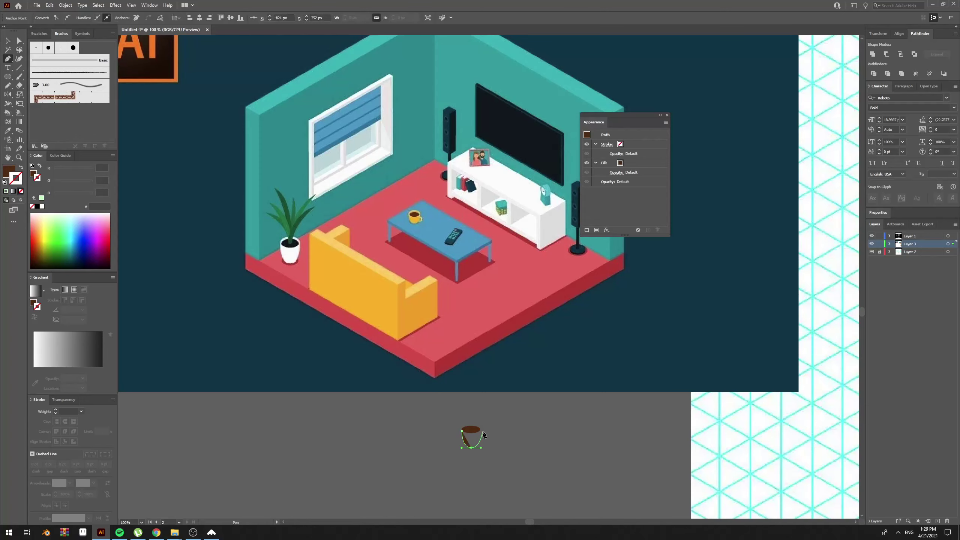
{"action": "key", "text": "a"}
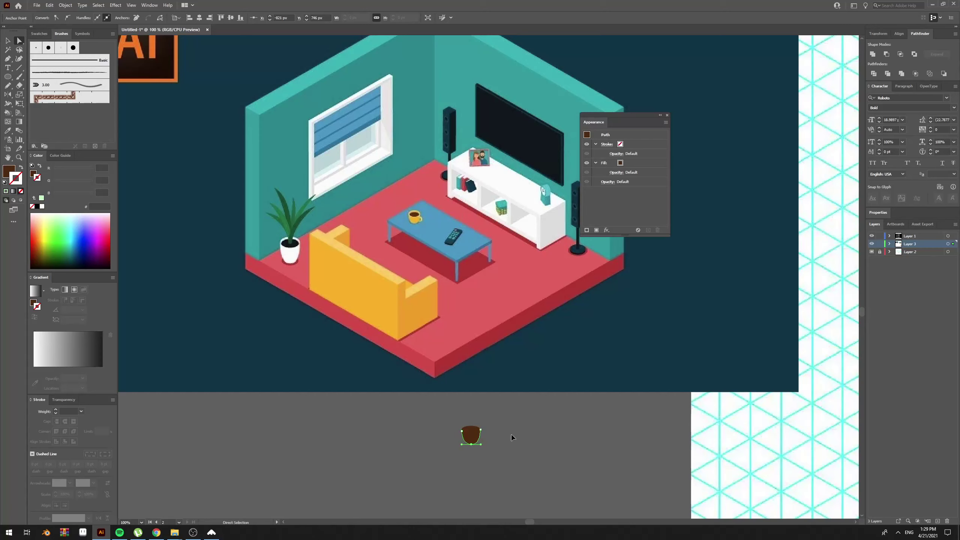
{"action": "left_click", "coordinate": [479, 434]}
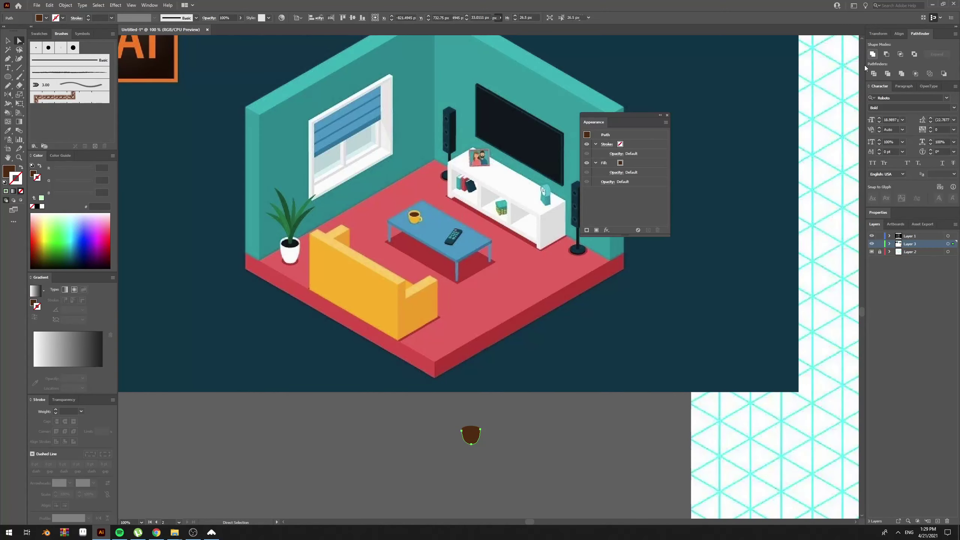
Step: Fill the cup body with the yellow of the reference mug, keeping it behind the brown ellipse
{"action": "key", "text": "v"}
{"action": "key", "text": "i"}
{"action": "left_click", "coordinate": [415, 221]}
{"action": "key", "text": "v"}
{"action": "left_click", "coordinate": [521, 456]}
Step: Scale the yellow cup body up slightly with Free Transform so it extends a little beyond the brown ellipse
{"action": "key", "text": "a"}
{"action": "key", "text": "e"}
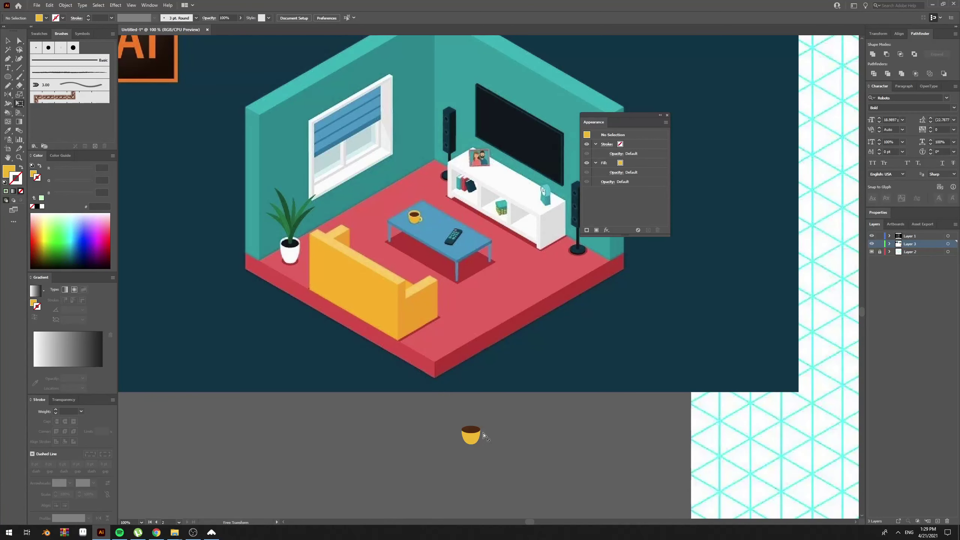
{"action": "key", "text": "v"}
{"action": "key", "text": "a"}
{"action": "left_click", "coordinate": [471, 438]}
{"action": "key", "text": "e"}
{"action": "left_click_drag", "start_coordinate": [480, 430], "coordinate": [483, 429]}
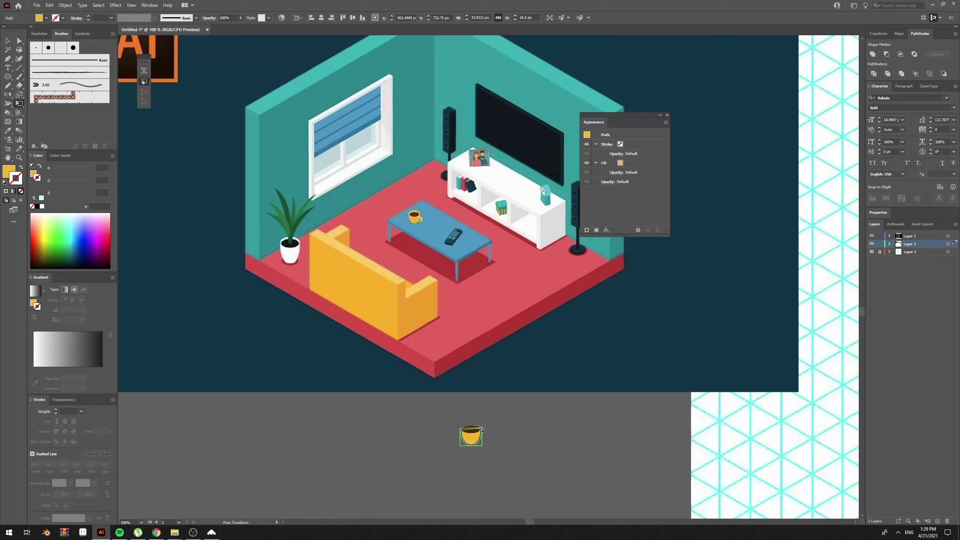
{"action": "key", "text": "v"}
Step: Place a slightly larger copy of the brown coffee ellipse directly behind the original
{"action": "left_click", "coordinate": [494, 433]}
{"action": "key", "text": "a"}
{"action": "left_click", "coordinate": [472, 430]}
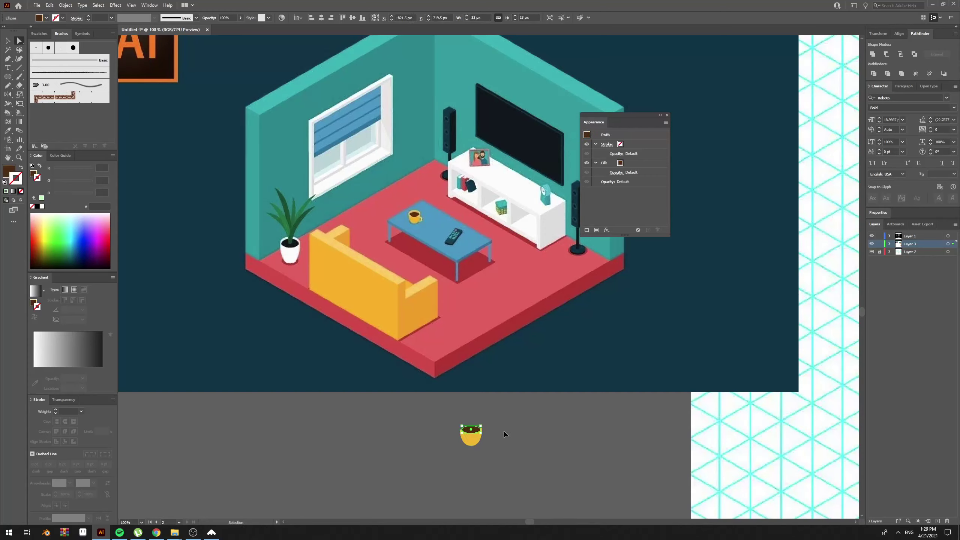
{"action": "left_click", "coordinate": [510, 433], "text": "ctrl"}
{"action": "key", "text": "ctrl+b"}
{"action": "key", "text": "e"}
{"action": "left_click_drag", "start_coordinate": [480, 426], "coordinate": [483, 425]}
Step: Fill the larger ellipse behind the coffee with the yellow of the cup body to form the rim
{"action": "key", "text": "a"}
{"action": "left_click", "coordinate": [473, 426]}
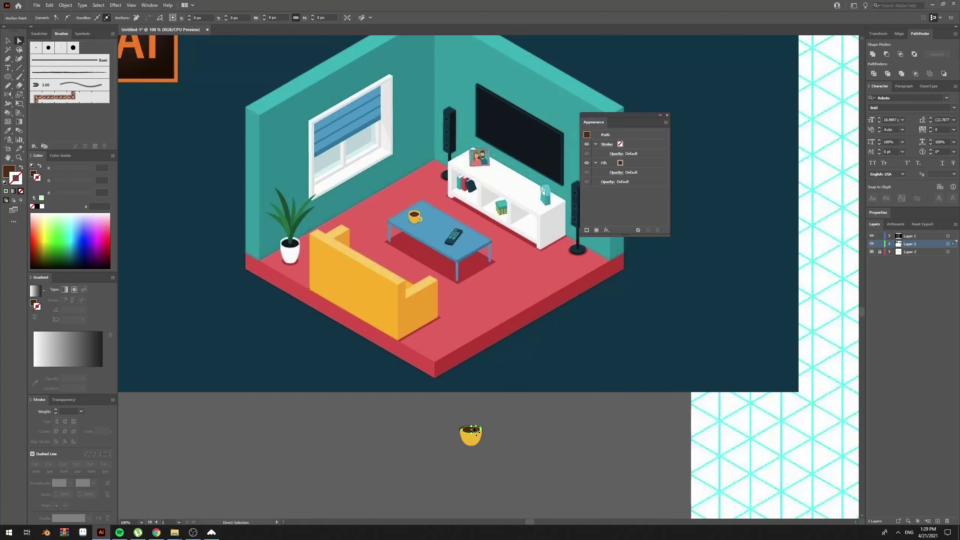
{"action": "left_click", "coordinate": [460, 431]}
{"action": "key", "text": "i"}
{"action": "left_click", "coordinate": [472, 439]}
Step: Resize the cup body to about 43 px wide and 32 px high so its sides meet the yellow rim
{"action": "key", "text": "v"}
{"action": "left_click", "coordinate": [499, 446]}
{"action": "left_click", "coordinate": [479, 443]}
{"action": "key", "text": "ctrl+equal"}
{"action": "key", "text": "ctrl+equal"}
{"action": "key", "text": "ctrl+equal"}
{"action": "key", "text": "ctrl+equal"}
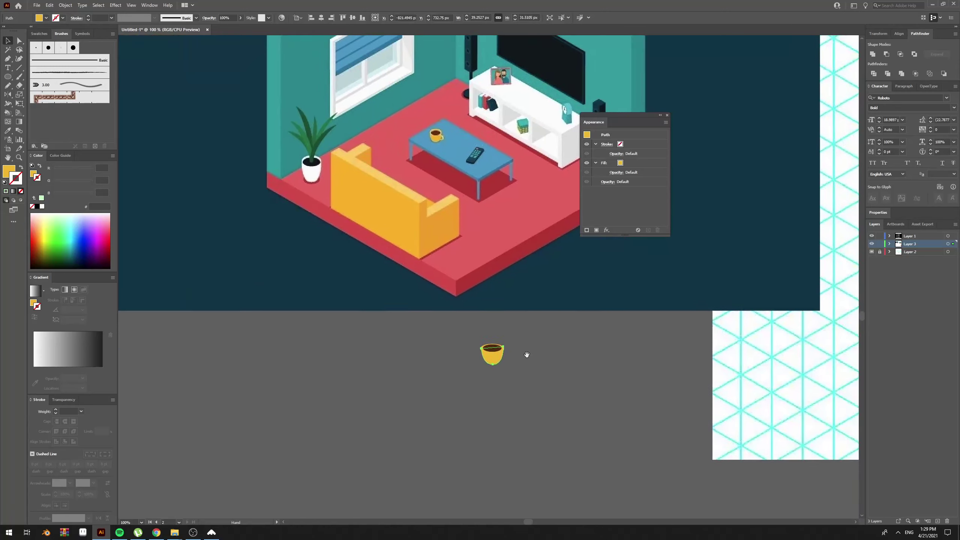
{"action": "left_click", "coordinate": [510, 320]}
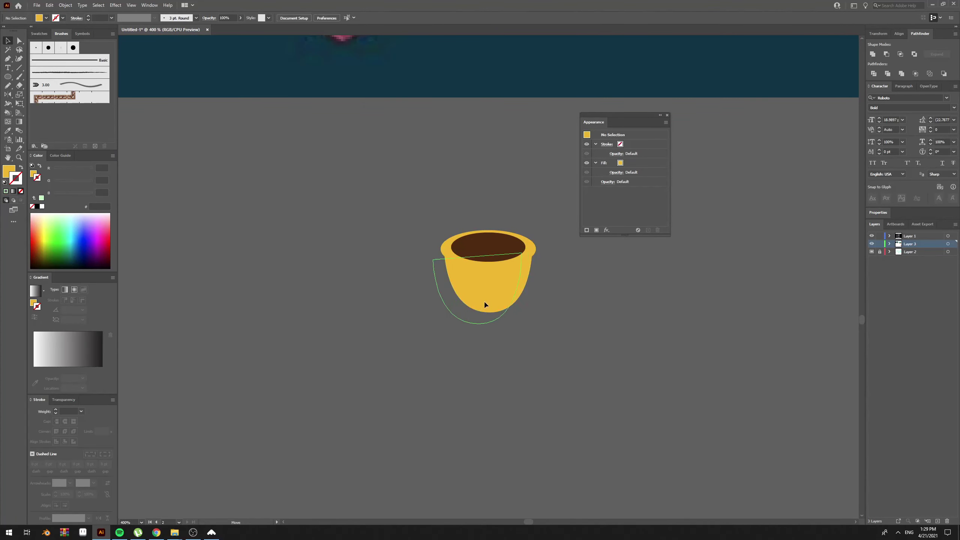
{"action": "left_click", "coordinate": [492, 293]}
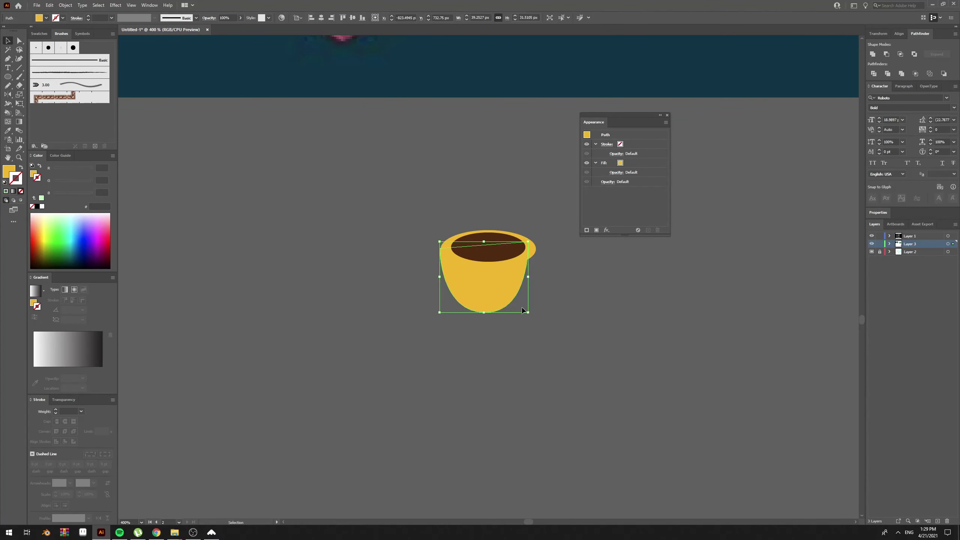
{"action": "key", "text": "e"}
{"action": "left_click_drag", "start_coordinate": [529, 313], "coordinate": [533, 320]}
{"action": "key", "text": "a"}
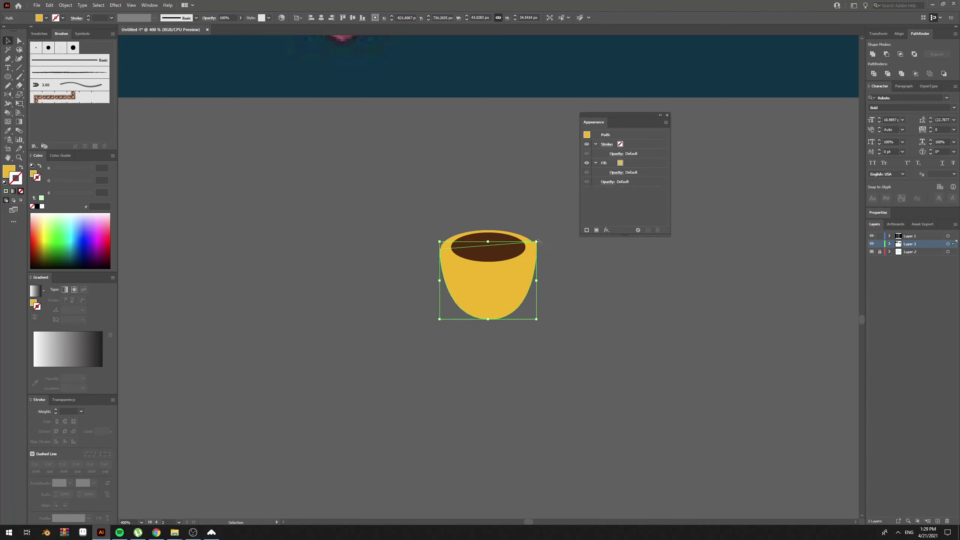
{"action": "left_click_drag", "start_coordinate": [536, 242], "coordinate": [534, 249]}
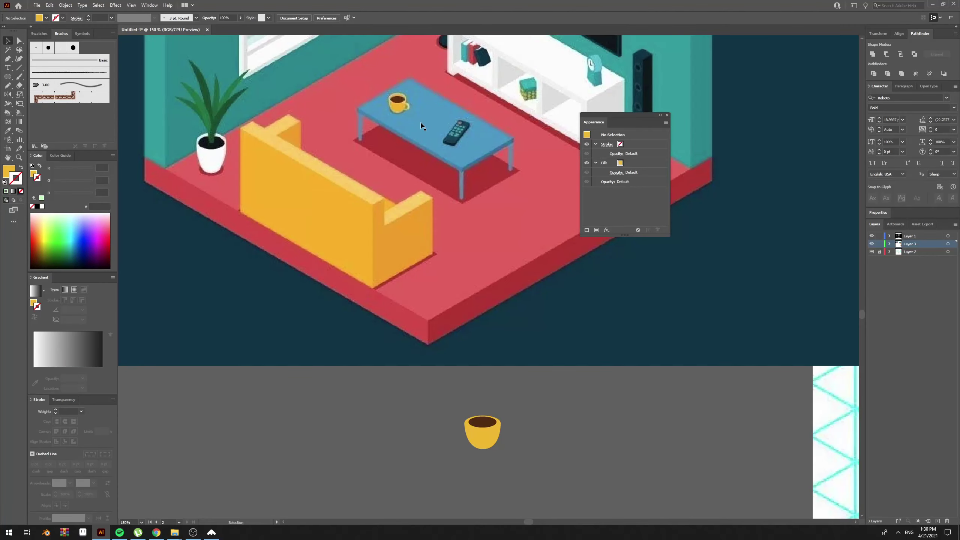
Step: Nudge the yellow rim ellipse up slightly to even out the rim around the coffee
{"action": "key", "text": "a"}
{"action": "left_click", "coordinate": [499, 423]}
{"action": "key", "text": "e"}
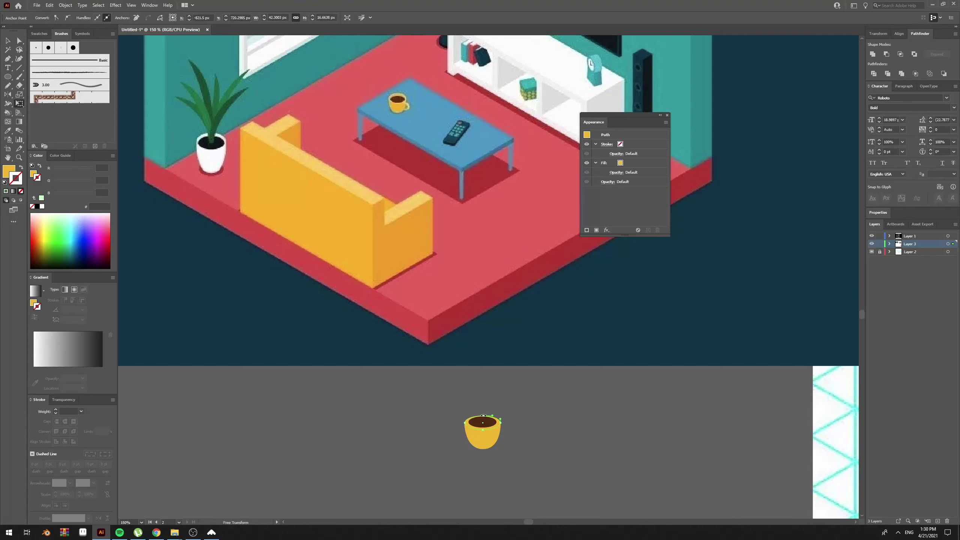
{"action": "key", "text": "a"}
{"action": "left_click", "coordinate": [497, 414]}
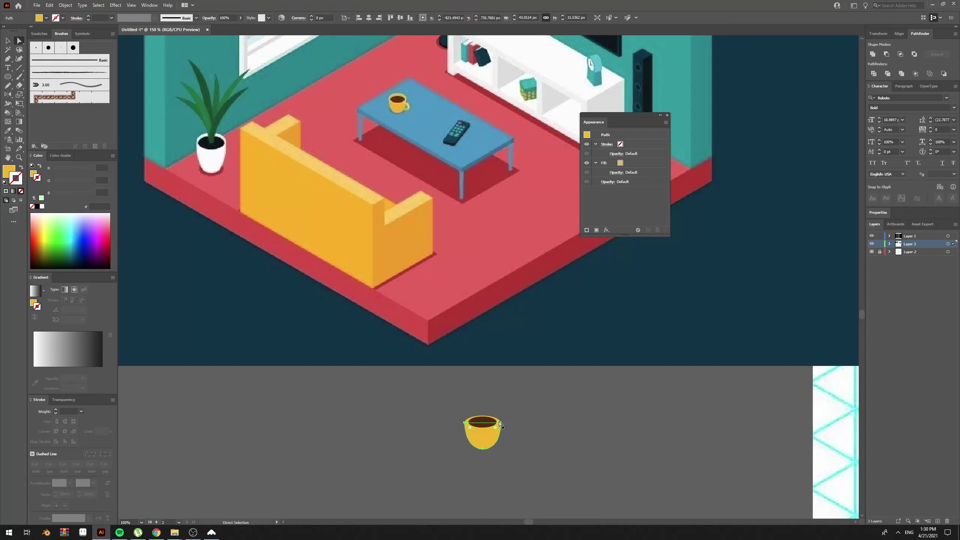
{"action": "left_click", "coordinate": [492, 419]}
{"action": "key", "text": "Up"}
{"action": "key", "text": "Up"}
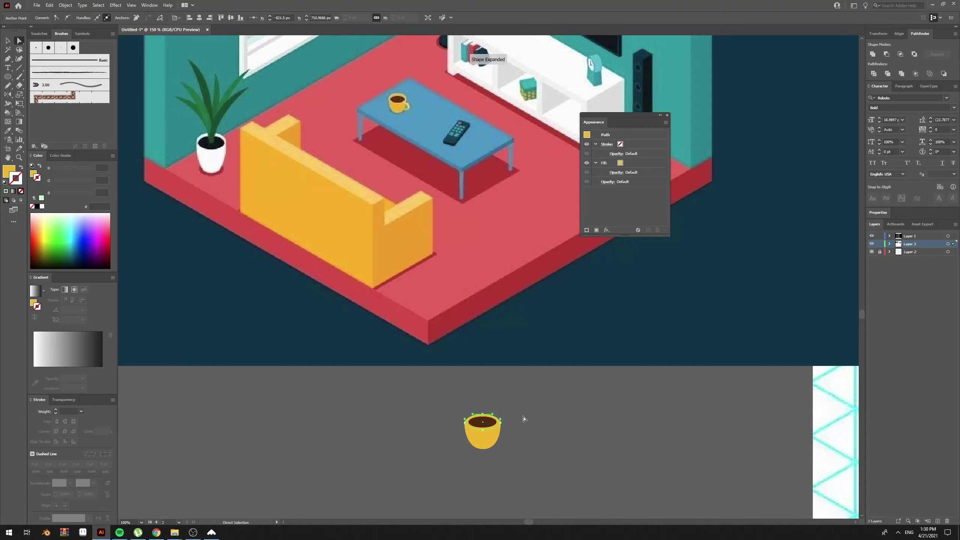
{"action": "left_click", "coordinate": [524, 420]}
{"action": "key", "text": "ctrl+minus"}
{"action": "mouse_move", "coordinate": [543, 386]}
{"action": "left_mouse_down"}
{"action": "mouse_move", "coordinate": [522, 409]}
{"action": "mouse_move", "coordinate": [534, 403]}
{"action": "left_mouse_up"}
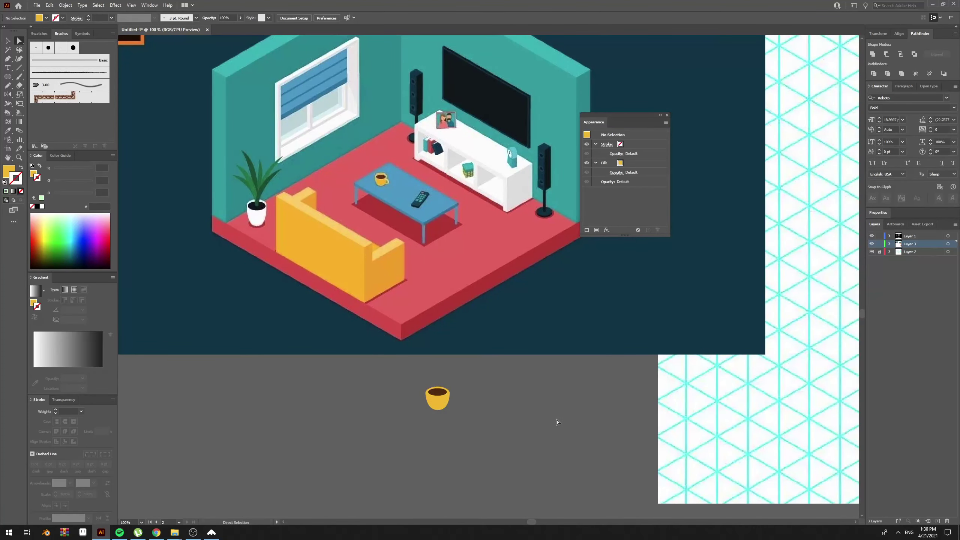
Step: Draw a yellow rectangle about 369 px wide and 168 px high beside the cup and fully round its two right corners
{"action": "key", "text": "m"}
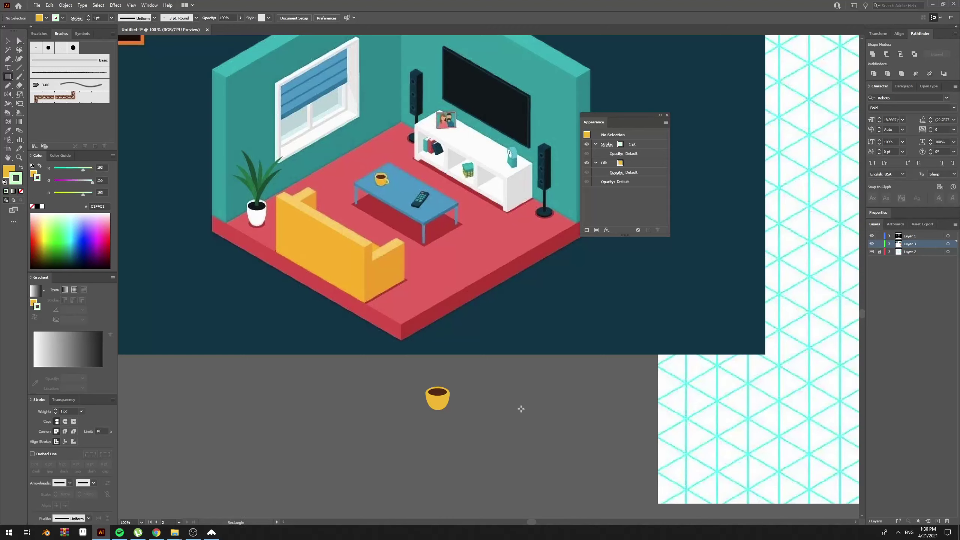
{"action": "left_click_drag", "start_coordinate": [501, 386], "coordinate": [597, 480]}
{"action": "key", "text": "a"}
{"action": "left_click_drag", "start_coordinate": [591, 392], "coordinate": [551, 432]}
{"action": "key", "text": "ctrl+z"}
{"action": "left_click_drag", "start_coordinate": [628, 486], "coordinate": [629, 488]}
{"action": "left_click_drag", "start_coordinate": [596, 433], "coordinate": [709, 435]}
{"action": "left_click_drag", "start_coordinate": [656, 398], "coordinate": [543, 402]}
{"action": "key", "text": "v"}
{"action": "key", "text": "ctrl+z"}
{"action": "key", "text": "v"}
{"action": "key", "text": "ctrl+minus"}
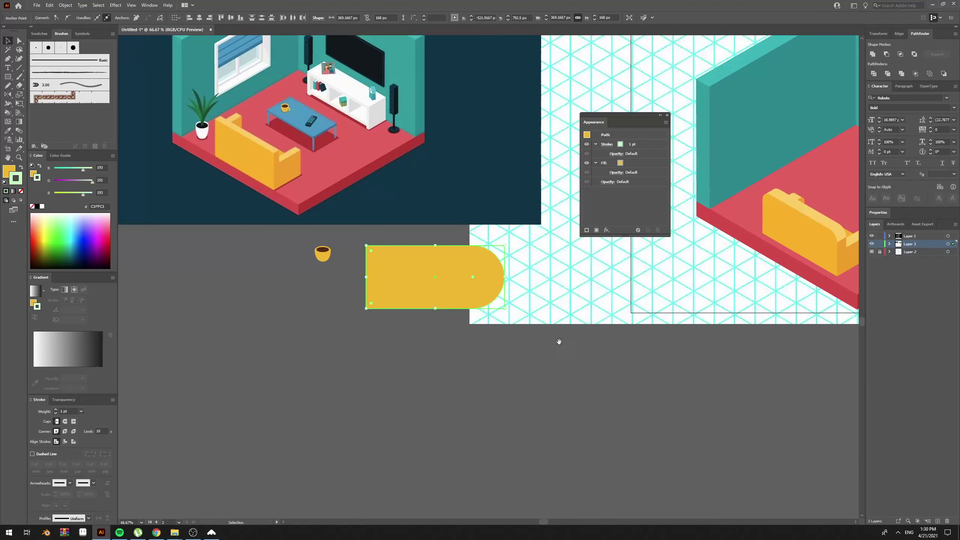
{"action": "left_click_drag", "start_coordinate": [559, 341], "coordinate": [572, 385]}
Step: Place a smaller copy of the rounded shape inside it, about 253 px wide and 115 px high
{"action": "key", "text": "e"}
{"action": "left_click_drag", "start_coordinate": [516, 290], "coordinate": [496, 300]}
{"action": "left_click_drag", "start_coordinate": [382, 321], "coordinate": [362, 321]}
{"action": "key", "text": "v"}
{"action": "key", "text": "ctrl+z"}
Step: Extend the inner shape's straight end to about 331 px wide, past the larger shape's left edge
{"action": "double_click", "coordinate": [434, 317]}
{"action": "key", "text": "a"}
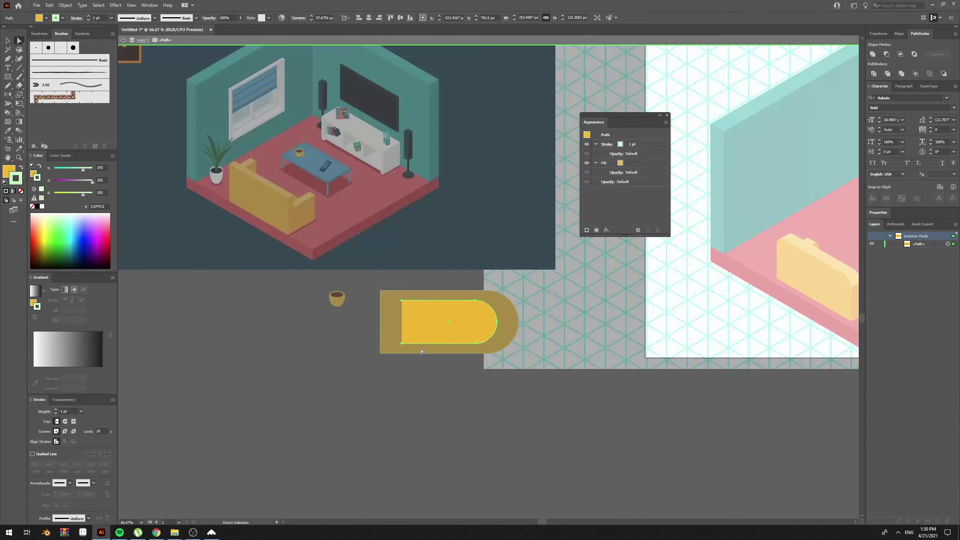
{"action": "left_click", "coordinate": [401, 344]}
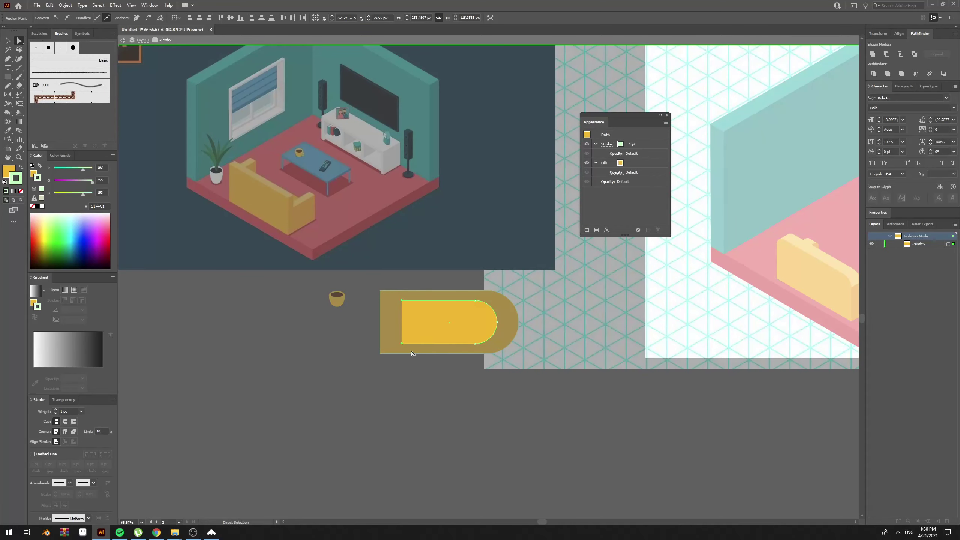
{"action": "left_click_drag", "start_coordinate": [393, 344], "coordinate": [372, 343]}
{"action": "key", "text": "Escape"}
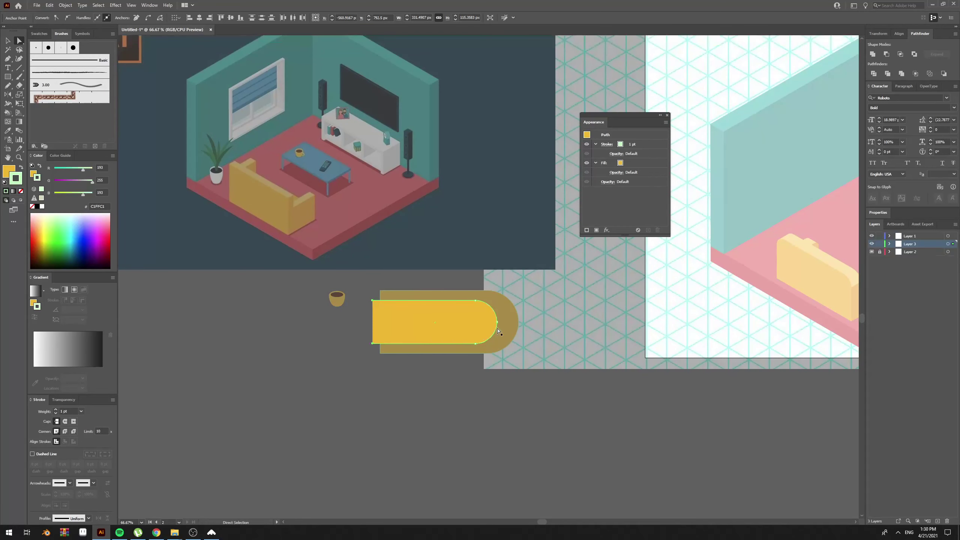
Step: Subtract the inner shape from the larger rounded shape to leave a U-shaped handle
{"action": "left_click", "coordinate": [506, 323], "text": "shift"}
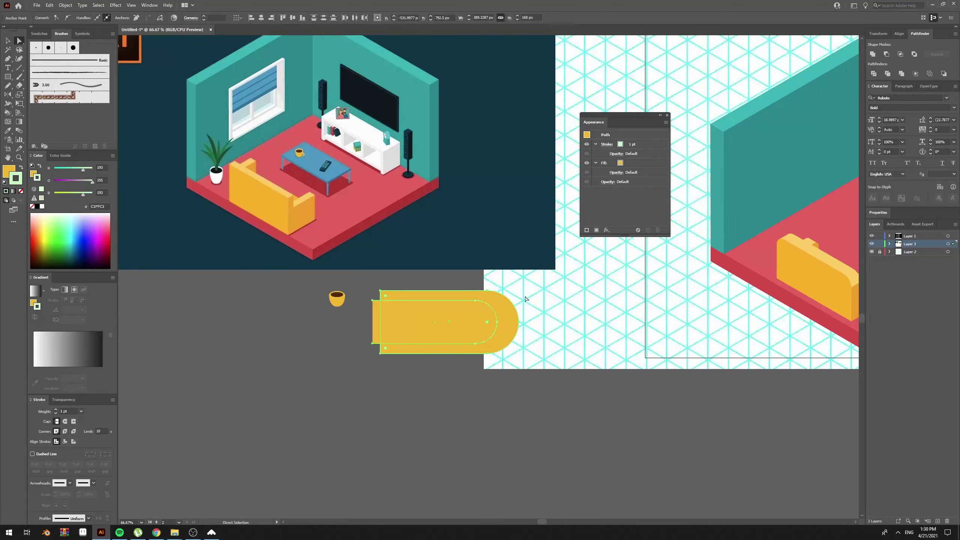
{"action": "left_click", "coordinate": [886, 54]}
{"action": "key", "text": "v"}
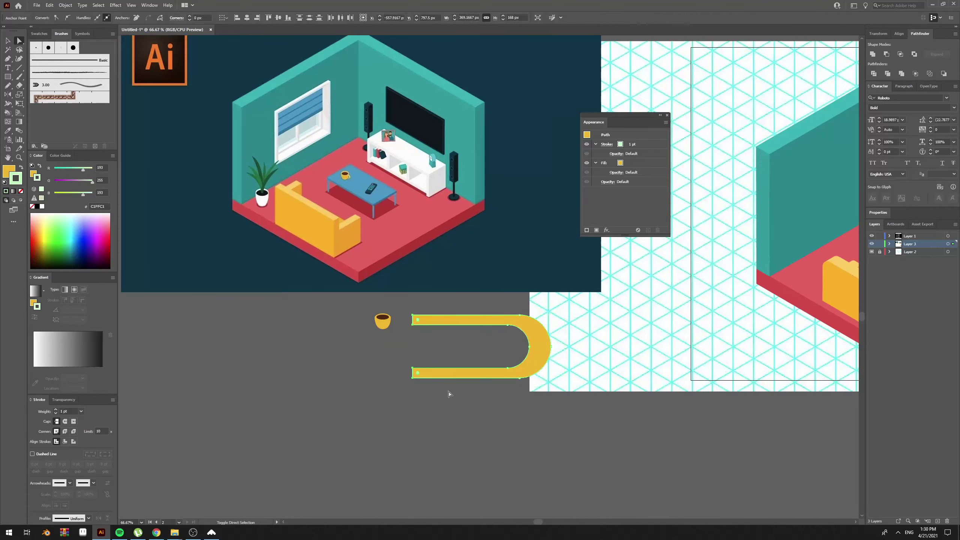
Step: Shorten the two straight arms of the handle so that the shape is about 149 px wide
{"action": "key", "text": "shift+Right"}
{"action": "key", "text": "shift+Right"}
{"action": "key", "text": "shift+Right"}
{"action": "key", "text": "shift+Right"}
{"action": "key", "text": "shift+Right"}
{"action": "key", "text": "shift+Right"}
{"action": "key", "text": "shift+Right"}
{"action": "key", "text": "shift+Right"}
{"action": "key", "text": "shift+Right"}
{"action": "key", "text": "shift+Right"}
{"action": "key", "text": "shift+Right"}
{"action": "key", "text": "shift+Right"}
{"action": "key", "text": "shift+Right"}
{"action": "key", "text": "shift+Right"}
{"action": "key", "text": "shift+Right"}
{"action": "key", "text": "shift+Right"}
{"action": "key", "text": "shift+Right"}
{"action": "key", "text": "shift+Right"}
{"action": "key", "text": "shift+Right"}
{"action": "key", "text": "shift+Right"}
{"action": "key", "text": "shift+Right"}
{"action": "key", "text": "v"}
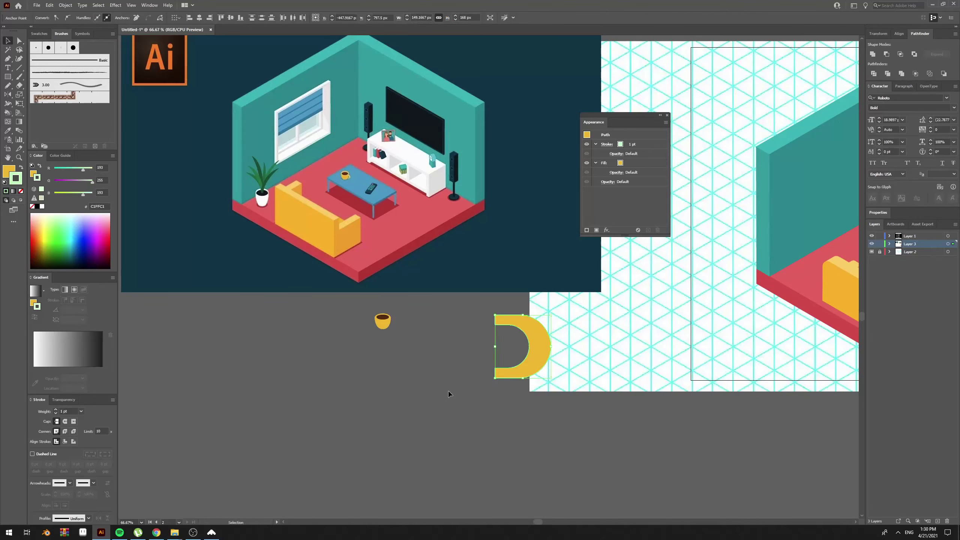
{"action": "left_click", "coordinate": [449, 392]}
Step: Draw a yellow square about 208 px wide below the handle shape
{"action": "left_click_drag", "start_coordinate": [485, 369], "coordinate": [533, 350]}
{"action": "key", "text": "n"}
{"action": "key", "text": "m"}
{"action": "left_click_drag", "start_coordinate": [484, 377], "coordinate": [562, 456]}
Step: Fully round the square's two right corners to a radius of about 104 px, forming a D shape
{"action": "key", "text": "a"}
{"action": "left_click_drag", "start_coordinate": [555, 386], "coordinate": [529, 390]}
{"action": "key", "text": "ctrl+z"}
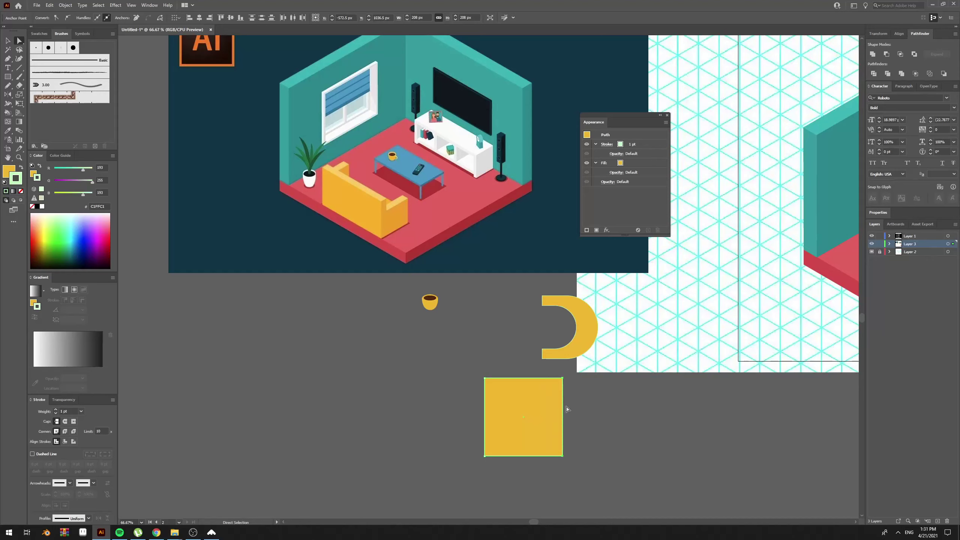
{"action": "mouse_move", "coordinate": [556, 386]}
{"action": "left_mouse_down"}
{"action": "mouse_move", "coordinate": [491, 396]}
{"action": "mouse_move", "coordinate": [518, 400]}
{"action": "mouse_move", "coordinate": [553, 382]}
{"action": "left_mouse_up"}
{"action": "key", "text": "v"}
{"action": "key", "text": "a"}
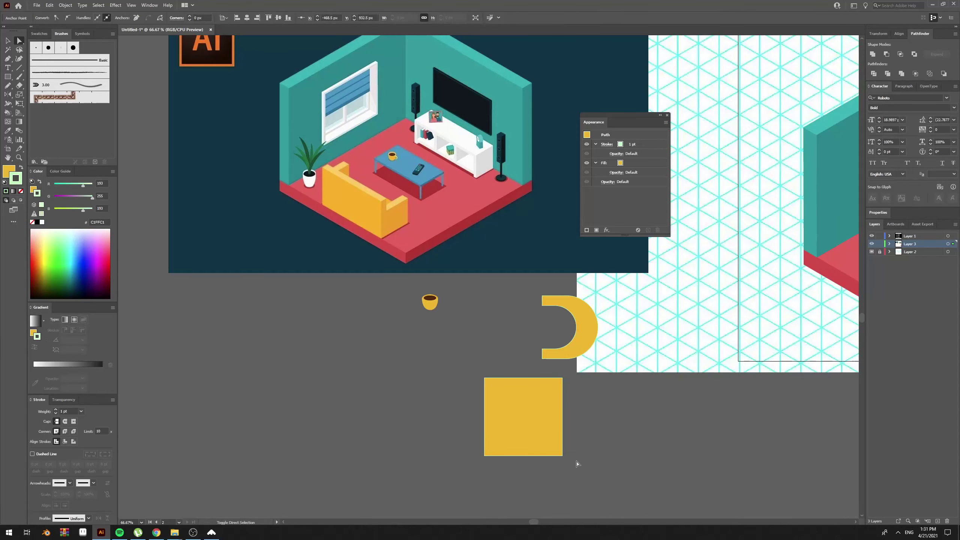
{"action": "left_click_drag", "start_coordinate": [574, 434], "coordinate": [553, 362]}
{"action": "key", "text": "ctrl+plus"}
{"action": "key", "text": "ctrl+plus"}
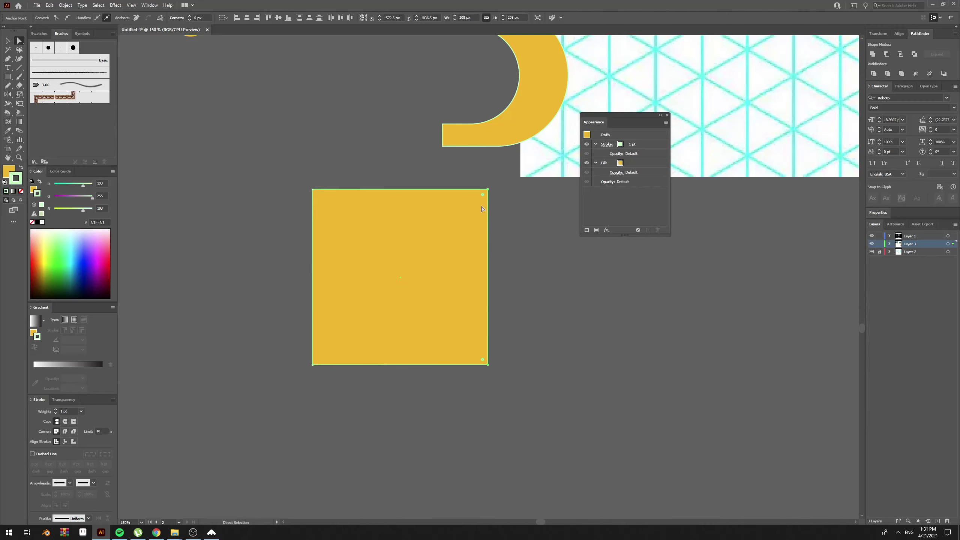
{"action": "left_click_drag", "start_coordinate": [482, 195], "coordinate": [287, 205]}
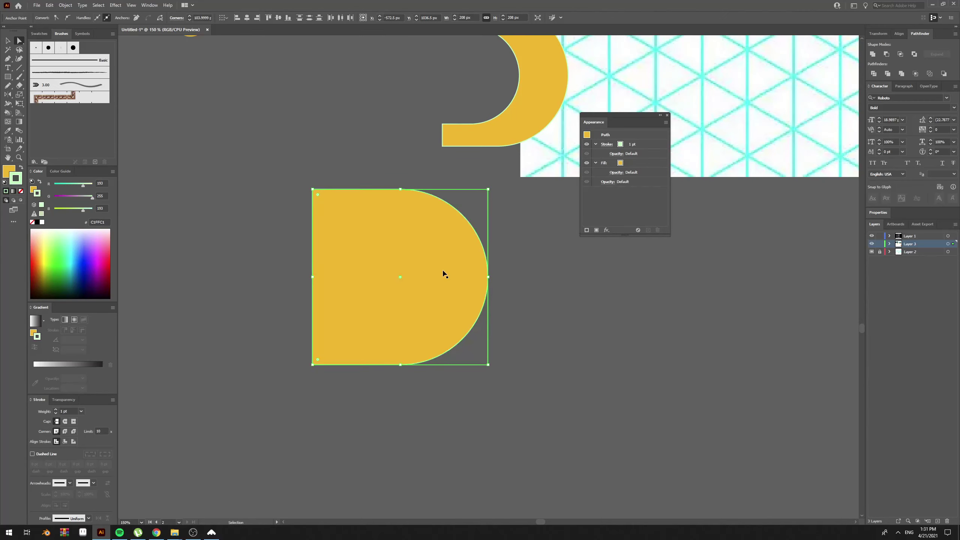
Step: Change the D shape to a yellow stroke with no fill
{"action": "key", "text": "ctrl+minus"}
{"action": "key", "text": "ctrl+minus"}
{"action": "key", "text": "ctrl+minus"}
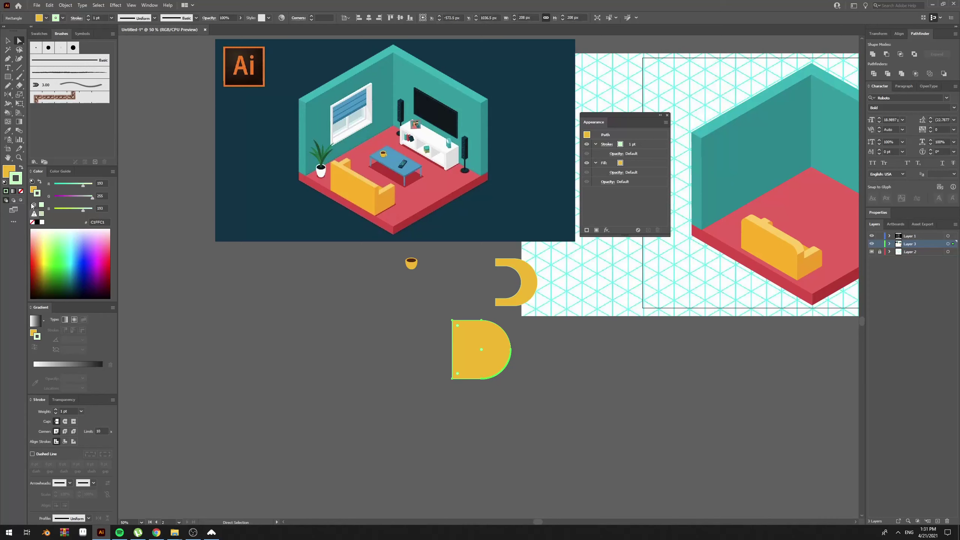
{"action": "left_click", "coordinate": [13, 172]}
{"action": "left_click_drag", "start_coordinate": [16, 182], "coordinate": [17, 183]}
{"action": "left_click", "coordinate": [7, 170]}
{"action": "left_click", "coordinate": [21, 190]}
{"action": "left_click", "coordinate": [17, 182]}
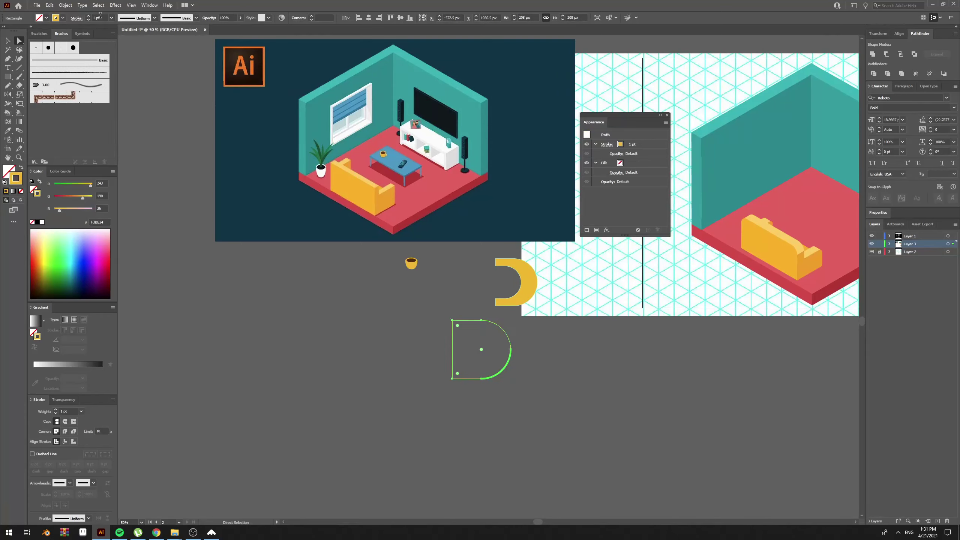
Step: Set the D shape's stroke weight to 60 pt
{"action": "left_click", "coordinate": [100, 18]}
{"action": "key", "text": "shift+Up"}
{"action": "key", "text": "shift+Up"}
{"action": "key", "text": "shift+Up"}
{"action": "key", "text": "shift+Up"}
{"action": "key", "text": "shift+Up"}
{"action": "key", "text": "shift+Up"}
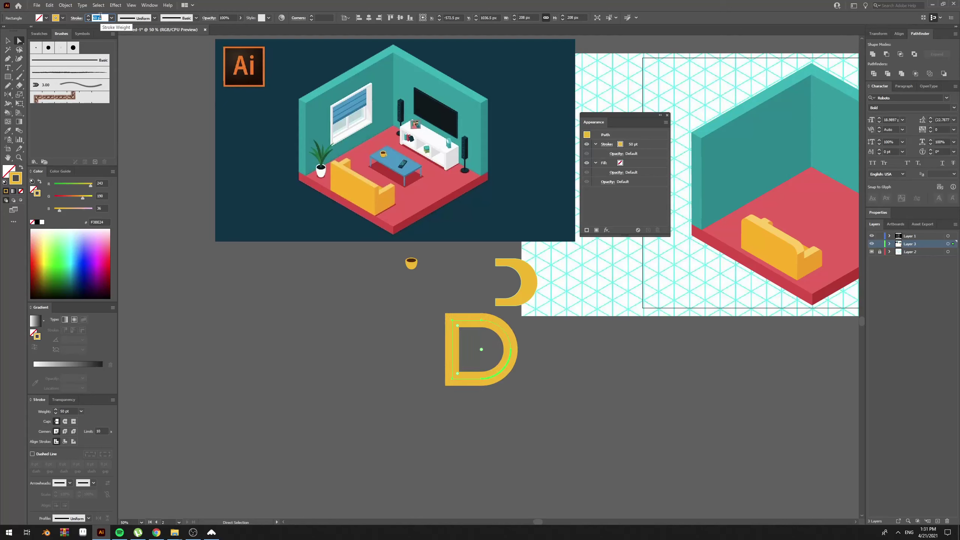
Step: Expand the D shape's thick stroke into a filled outline
{"action": "left_click", "coordinate": [65, 5]}
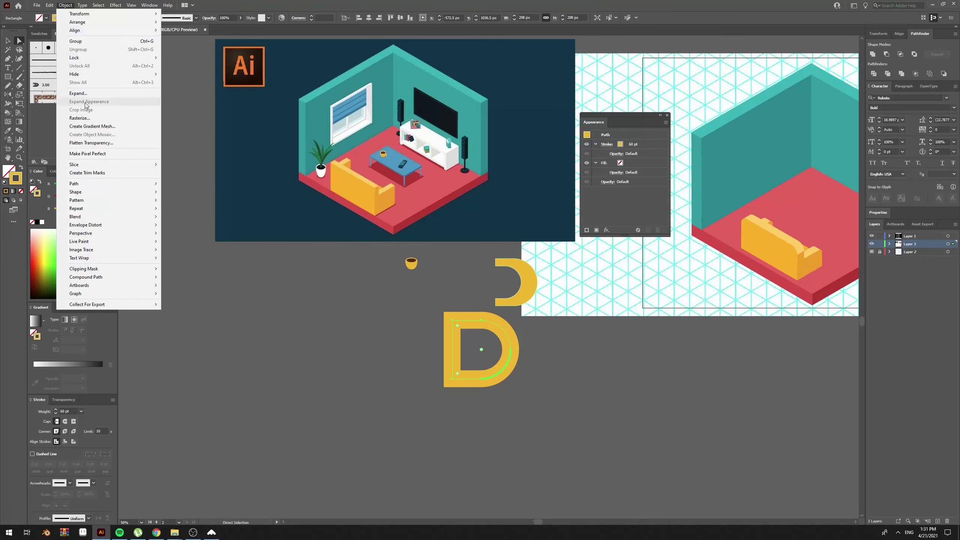
{"action": "left_click", "coordinate": [72, 93]}
{"action": "left_click", "coordinate": [522, 308]}
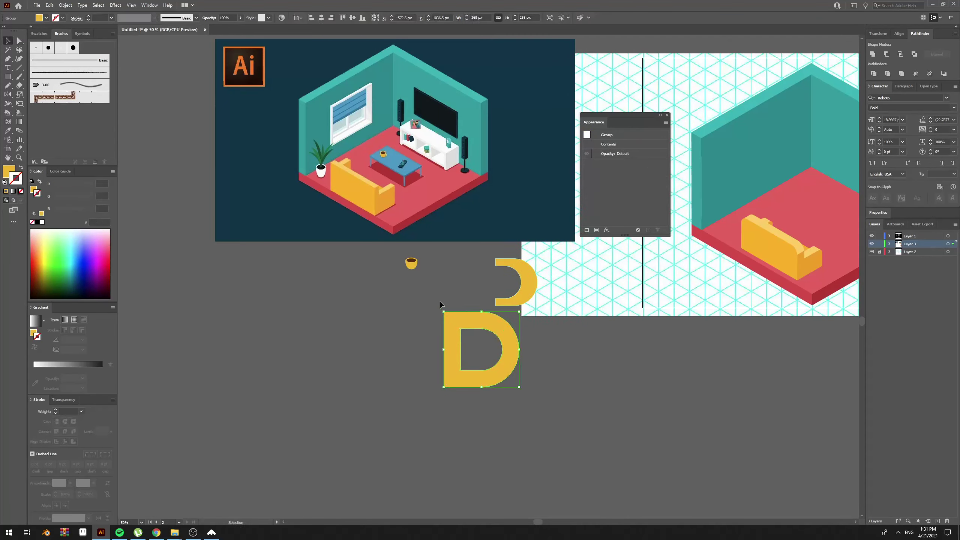
{"action": "key", "text": "ctrl+shift+a"}
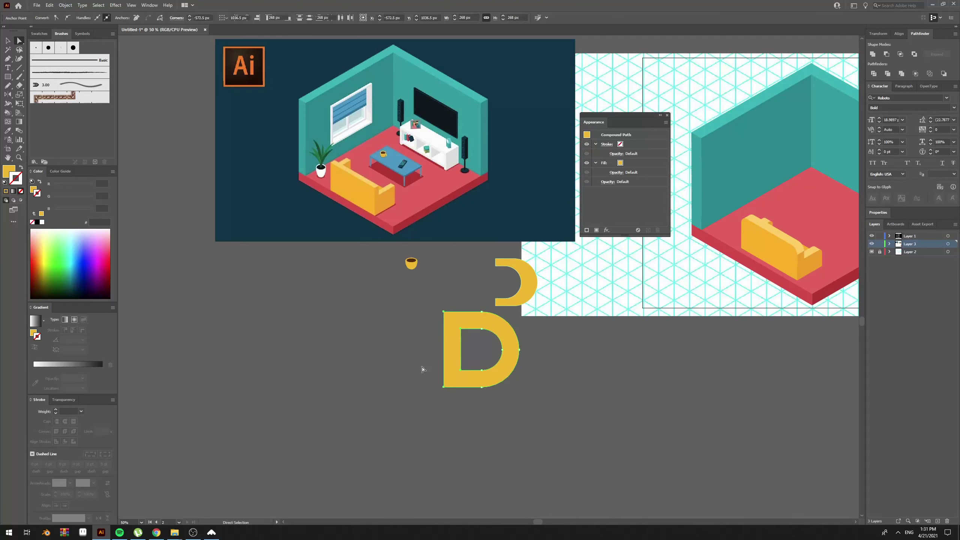
Step: Draw a tall rectangle over the D's straight left side and divide the two overlapping shapes with Pathfinder
{"action": "key", "text": "m"}
{"action": "left_click_drag", "start_coordinate": [437, 291], "coordinate": [469, 406]}
{"action": "key", "text": "a"}
{"action": "left_click", "coordinate": [513, 341], "text": "shift"}
{"action": "left_click", "coordinate": [873, 73]}
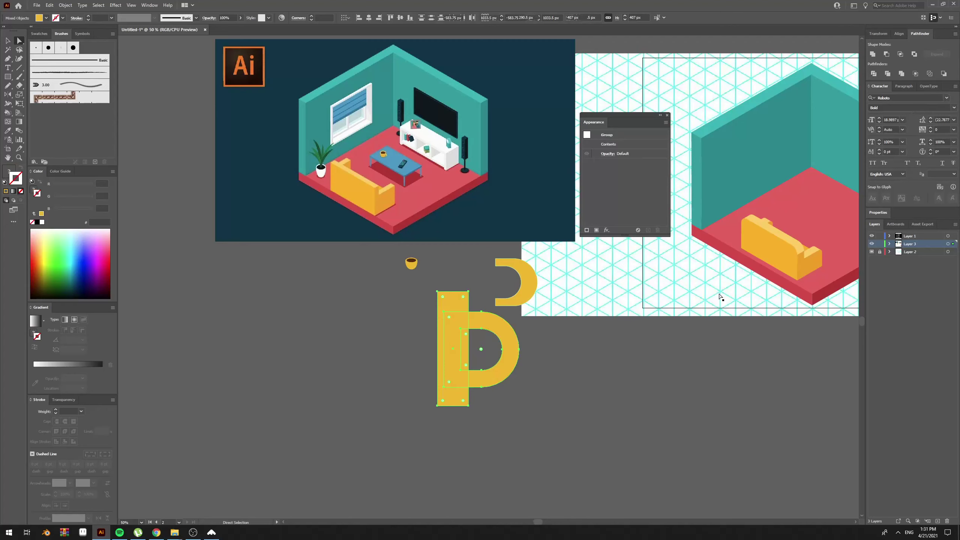
Step: Keep only the curved handle piece of the divided D, removing the rectangle and all other leftover pieces
{"action": "left_click", "coordinate": [521, 345]}
{"action": "left_click", "coordinate": [508, 351]}
{"action": "key", "text": "Delete"}
{"action": "left_click_drag", "start_coordinate": [434, 318], "coordinate": [427, 286]}
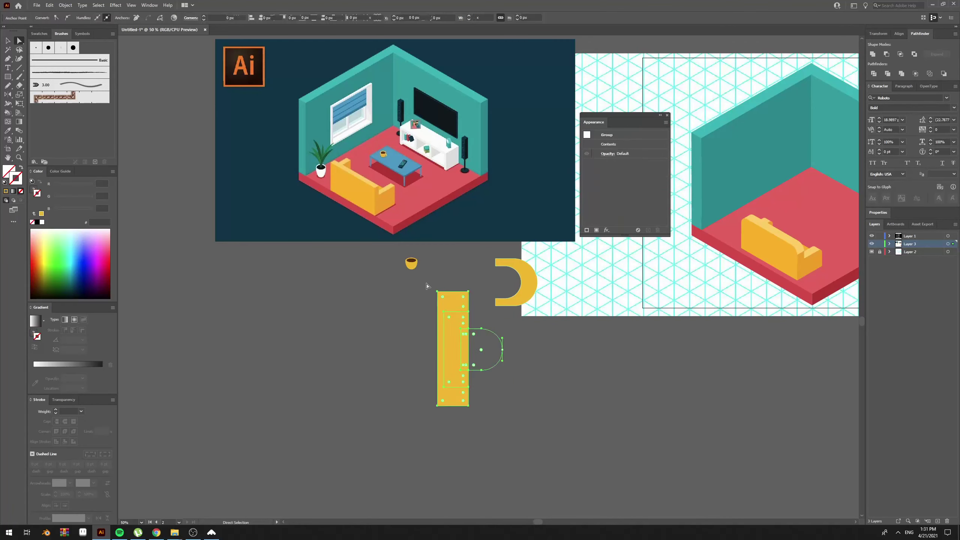
{"action": "key", "text": "Delete"}
{"action": "key", "text": "Delete"}
{"action": "key", "text": "ctrl+f"}
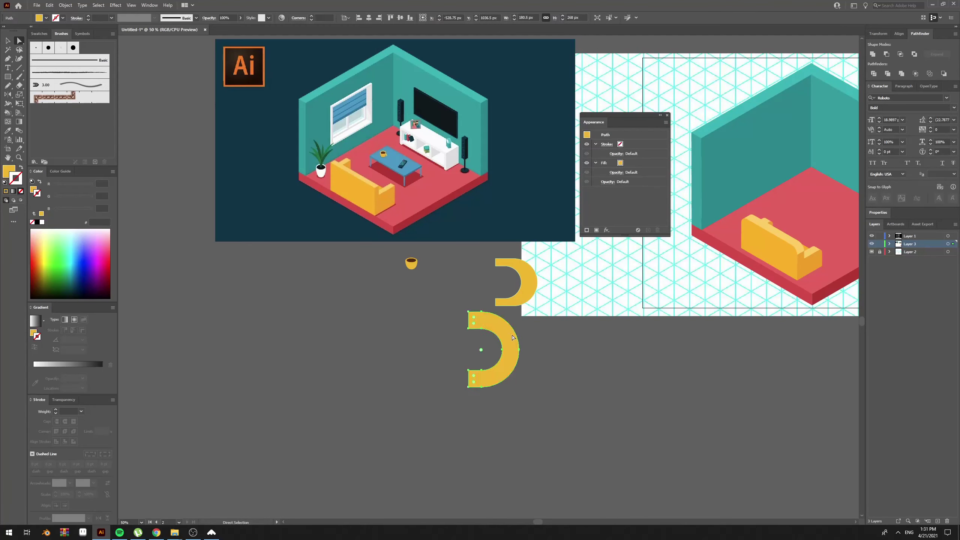
Step: Reposition the two handle shapes so that they line up one above the other
{"action": "key", "text": "v"}
{"action": "left_click_drag", "start_coordinate": [512, 342], "coordinate": [532, 343]}
{"action": "left_click_drag", "start_coordinate": [527, 295], "coordinate": [521, 298]}
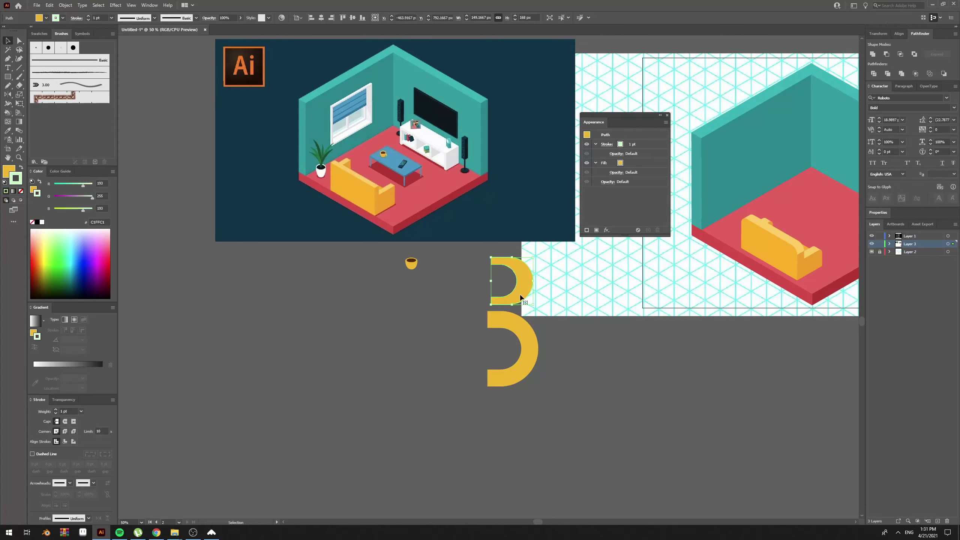
{"action": "left_click", "coordinate": [544, 372]}
{"action": "mouse_move", "coordinate": [535, 356]}
{"action": "left_mouse_down"}
{"action": "mouse_move", "coordinate": [597, 317]}
{"action": "mouse_move", "coordinate": [524, 363]}
{"action": "mouse_move", "coordinate": [538, 364]}
{"action": "left_mouse_up"}
{"action": "key", "text": "ctrl+z"}
{"action": "key", "text": "ctrl+z"}
Step: Move the larger handle shape up below the lower-left rotation example and apply the 3D Extrude & Bevel effect to it
{"action": "left_click_drag", "start_coordinate": [578, 341], "coordinate": [529, 435]}
{"action": "left_click_drag", "start_coordinate": [589, 328], "coordinate": [485, 379]}
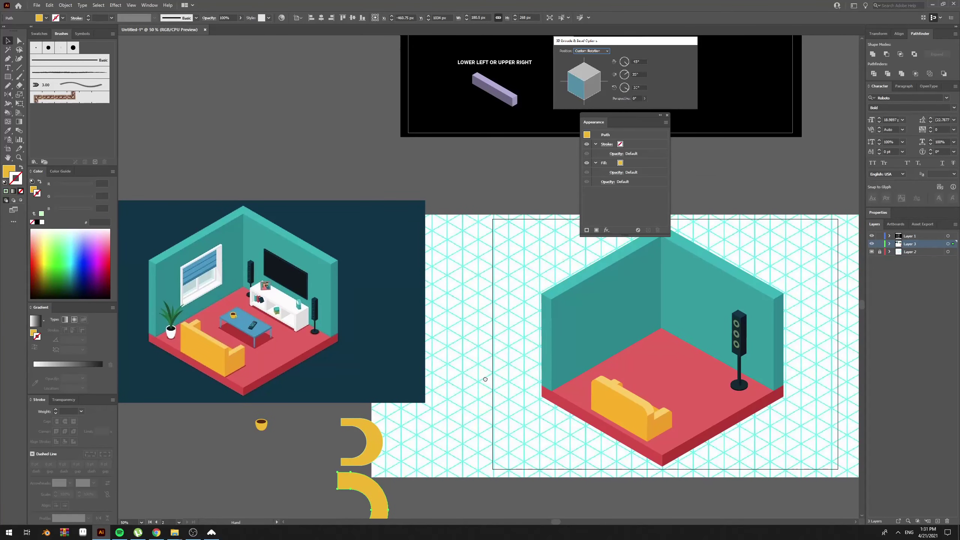
{"action": "left_click_drag", "start_coordinate": [492, 290], "coordinate": [464, 419]}
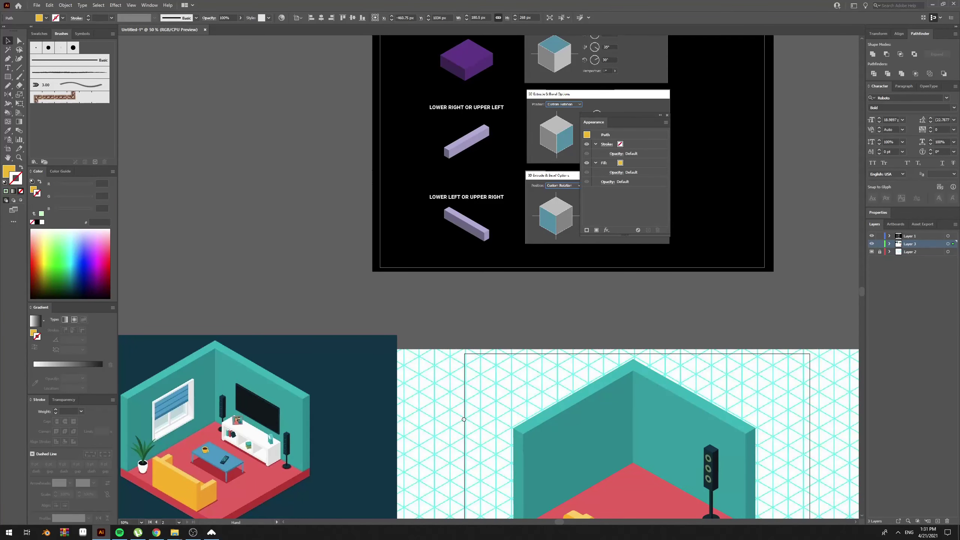
{"action": "left_click_drag", "start_coordinate": [450, 278], "coordinate": [458, 260]}
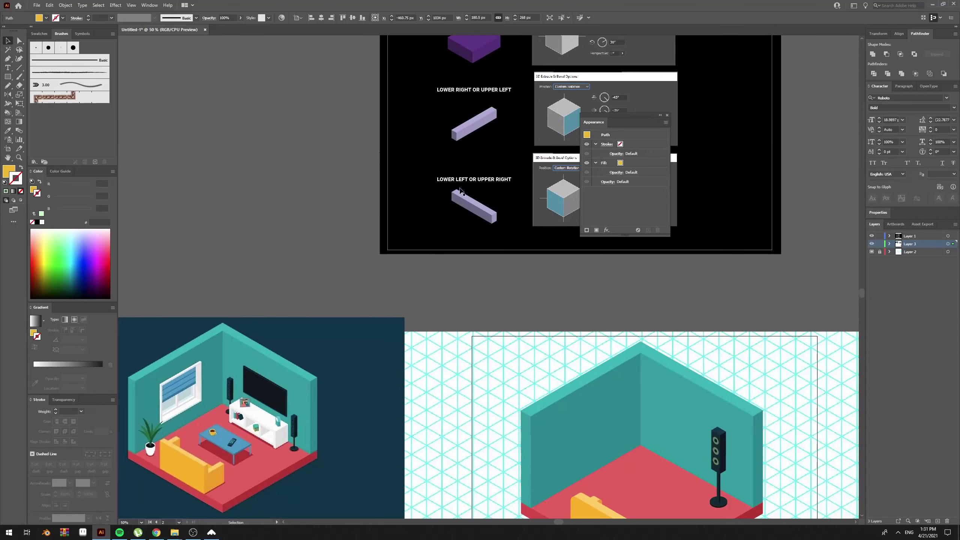
{"action": "left_click_drag", "start_coordinate": [477, 296], "coordinate": [522, 103]}
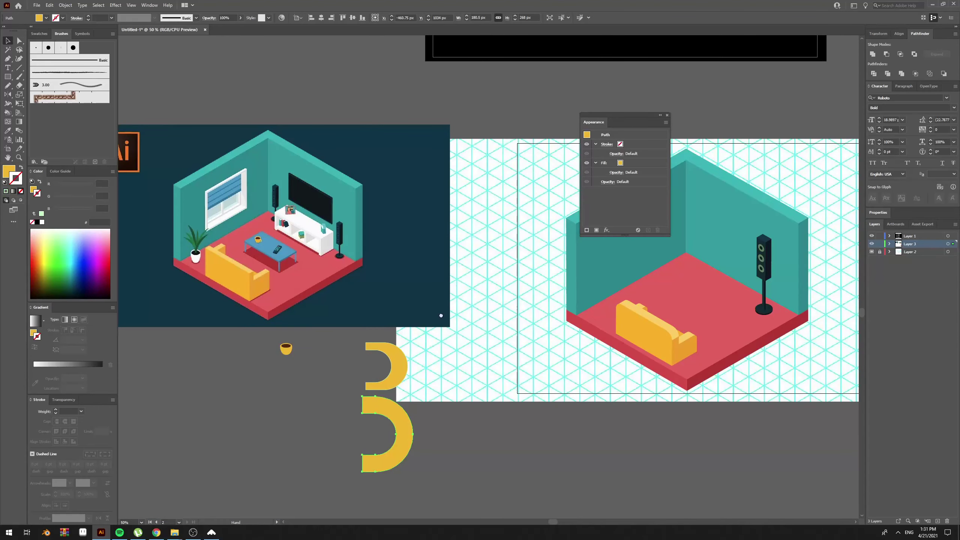
{"action": "left_click_drag", "start_coordinate": [441, 316], "coordinate": [491, 231]}
{"action": "left_click_drag", "start_coordinate": [450, 355], "coordinate": [471, 361]}
{"action": "key", "text": "ctrl+z"}
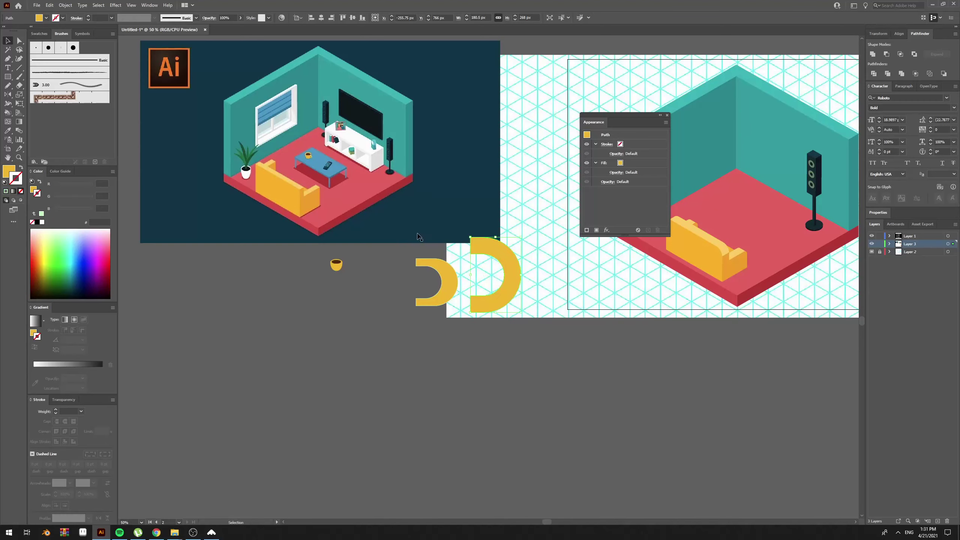
{"action": "left_click_drag", "start_coordinate": [482, 204], "coordinate": [383, 388]}
{"action": "left_click_drag", "start_coordinate": [405, 460], "coordinate": [519, 203]}
{"action": "left_click_drag", "start_coordinate": [507, 222], "coordinate": [437, 347]}
{"action": "left_click", "coordinate": [115, 5]}
{"action": "left_click", "coordinate": [127, 11]}
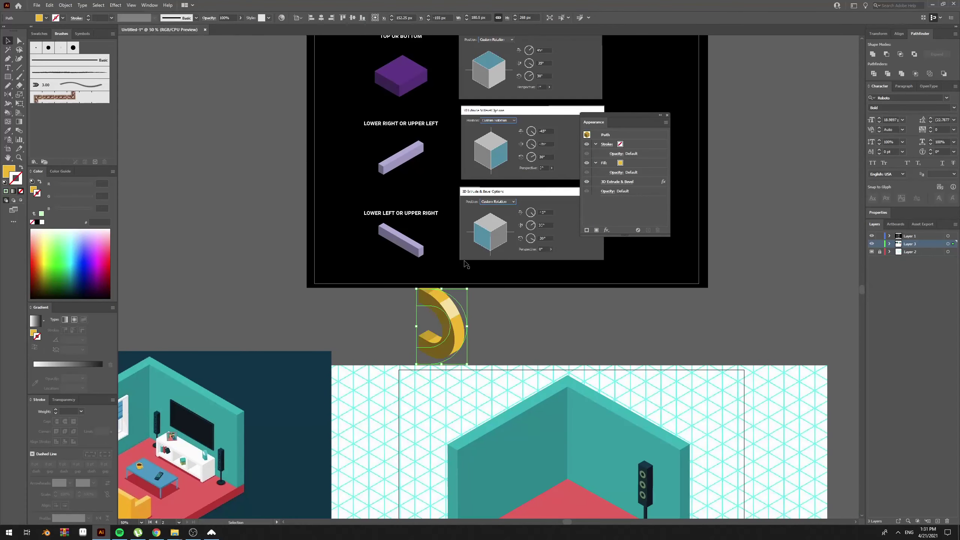
Step: Compare the handle's 3D Extrude & Bevel rotation settings with the reference for lower left or upper right
{"action": "left_click", "coordinate": [616, 182]}
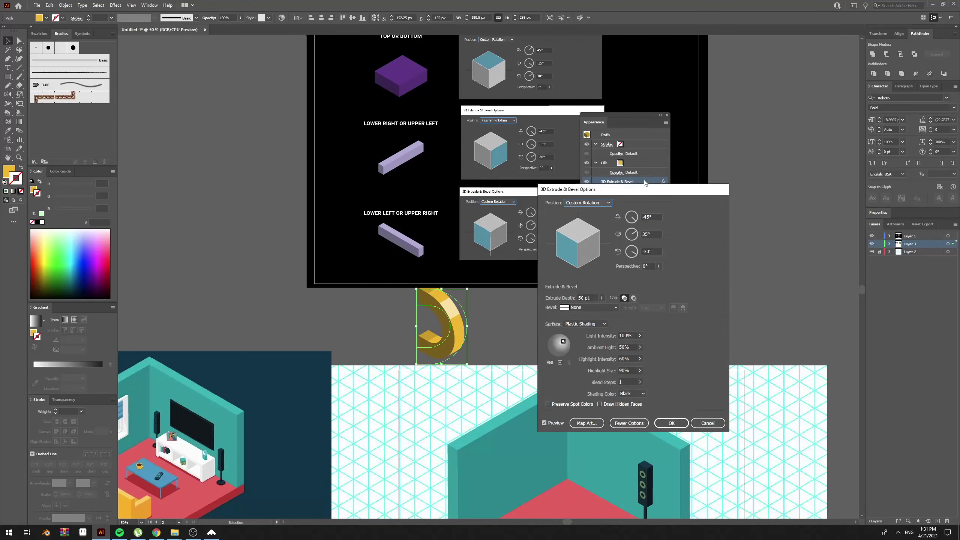
{"action": "key", "text": "space"}
{"action": "key", "text": "alt+Tab"}
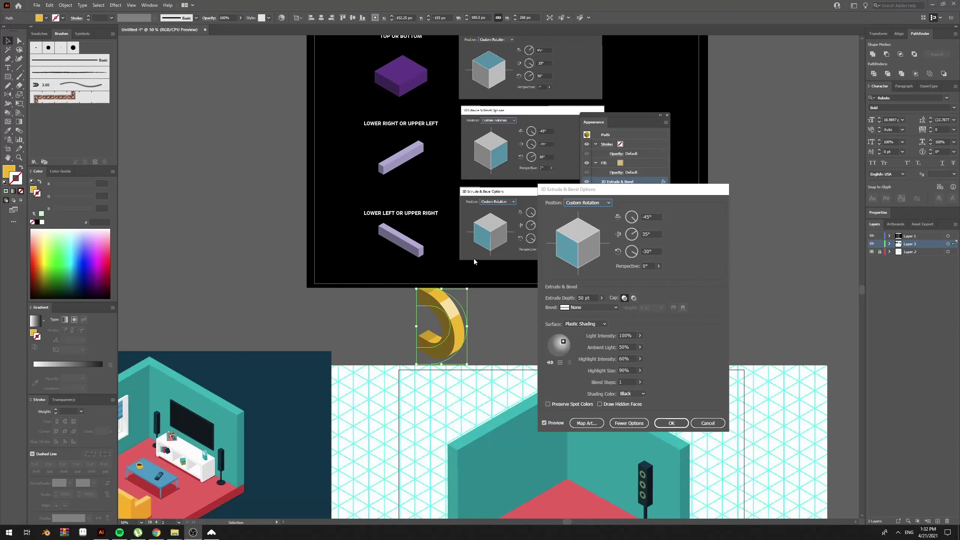
{"action": "left_click", "coordinate": [711, 424]}
{"action": "key", "text": "ctrl+plus"}
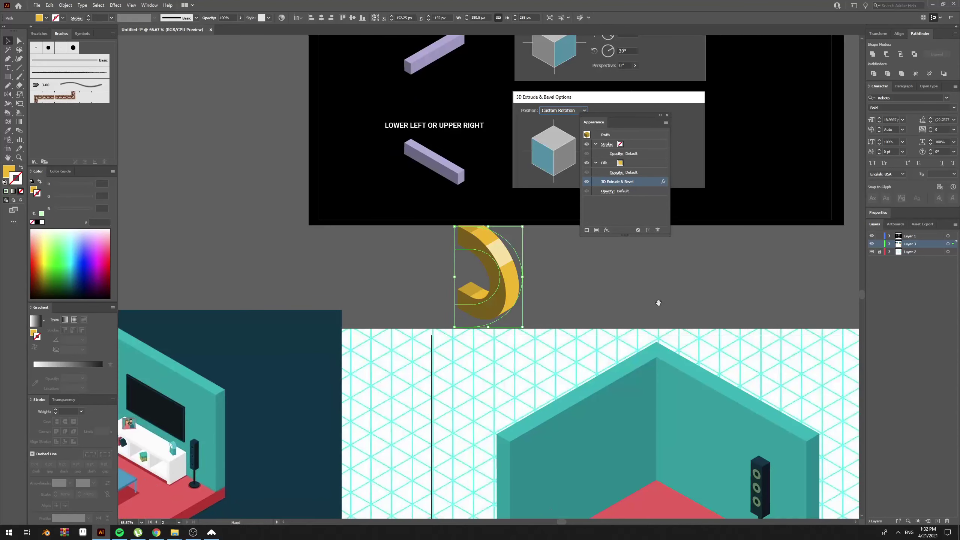
{"action": "left_click_drag", "start_coordinate": [658, 302], "coordinate": [588, 348]}
{"action": "left_click", "coordinate": [645, 183]}
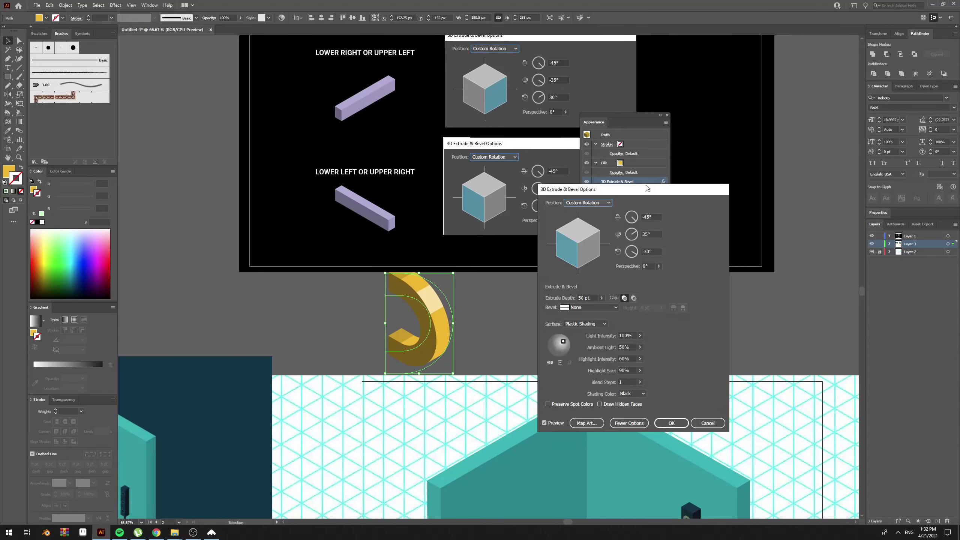
{"action": "key", "text": "Return"}
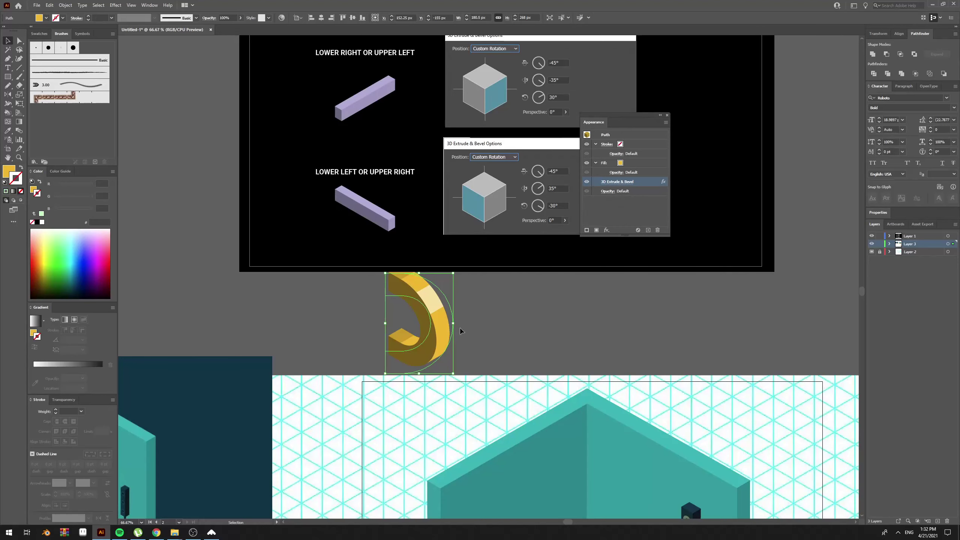
Step: Keep the handle's 3D blend steps at 1 and move the extruded handle back beside the yellow cup
{"action": "left_click_drag", "start_coordinate": [470, 294], "coordinate": [607, 127]}
{"action": "left_click_drag", "start_coordinate": [565, 190], "coordinate": [528, 239]}
{"action": "left_click", "coordinate": [638, 183]}
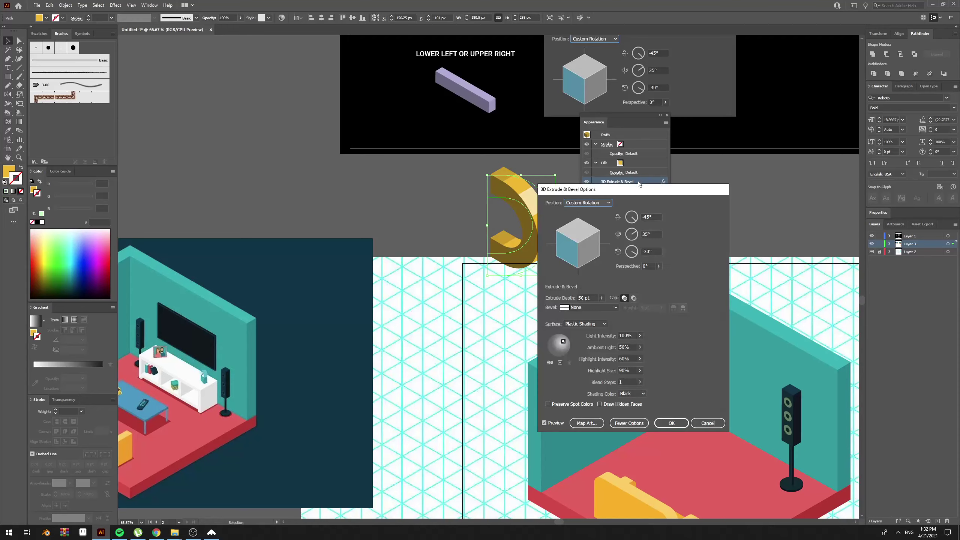
{"action": "left_click", "coordinate": [628, 382]}
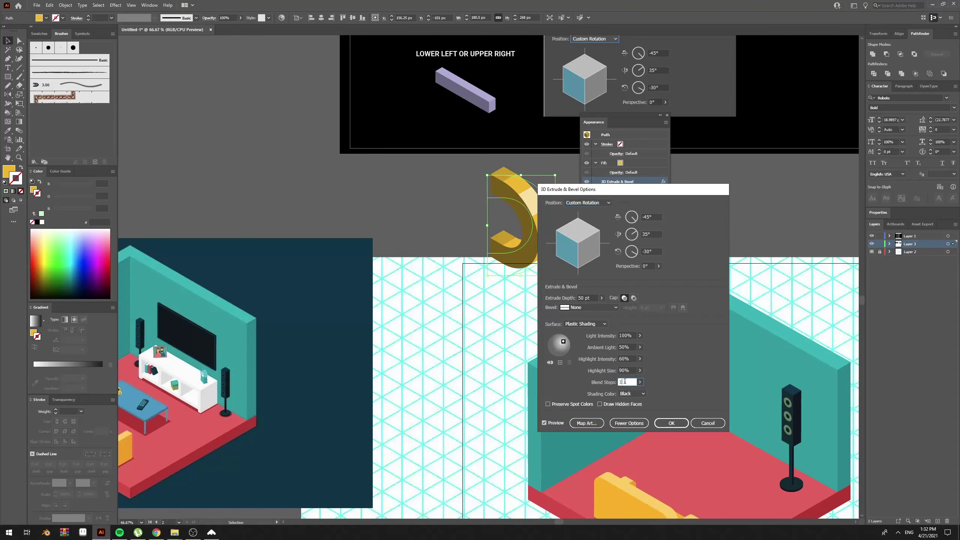
{"action": "left_click", "coordinate": [671, 422]}
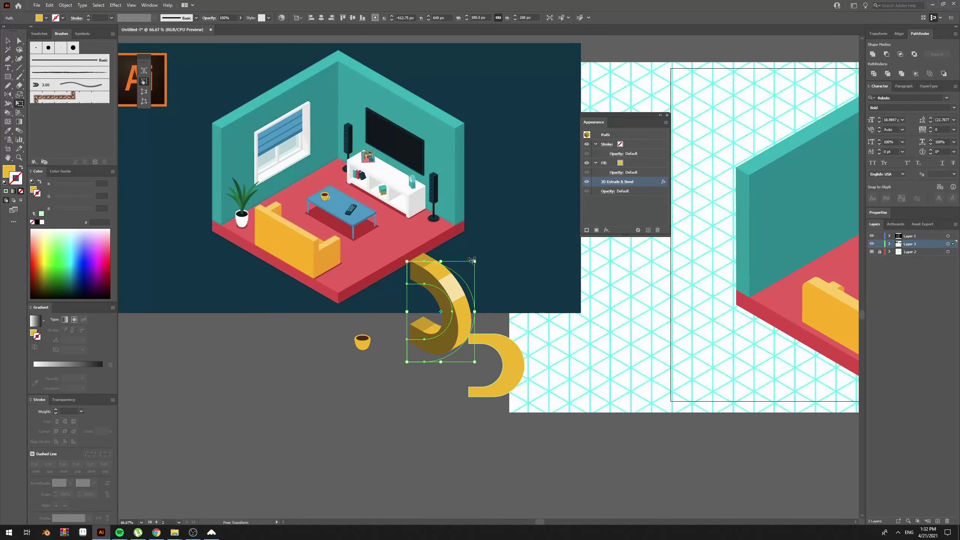
Step: Reduce the extrude depth in the handle's 3D effect to make the handle thinner
{"action": "left_click_drag", "start_coordinate": [474, 261], "coordinate": [447, 300]}
{"action": "key", "text": "ctrl+z"}
{"action": "left_click", "coordinate": [637, 183]}
{"action": "double_click", "coordinate": [589, 297]}
{"action": "type", "text": "2"}
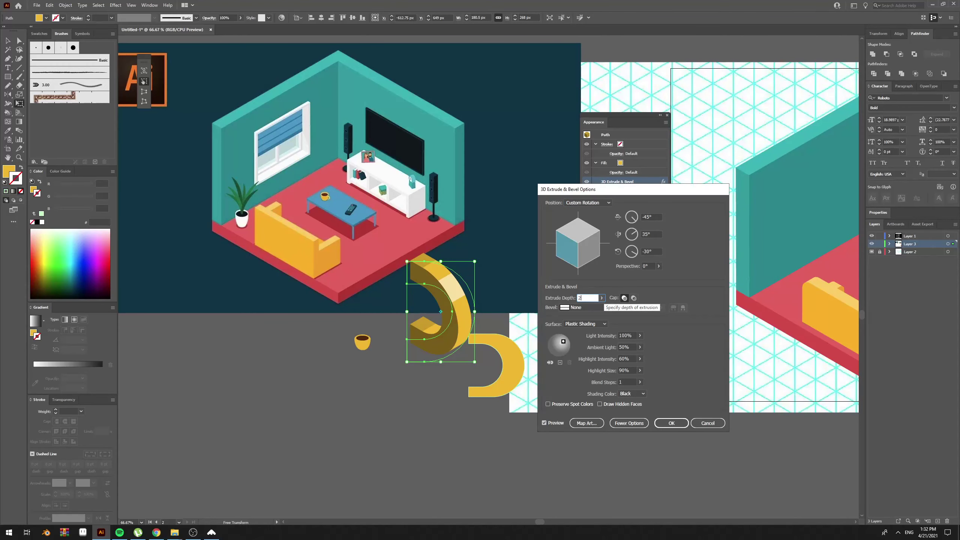
{"action": "key", "text": "Return"}
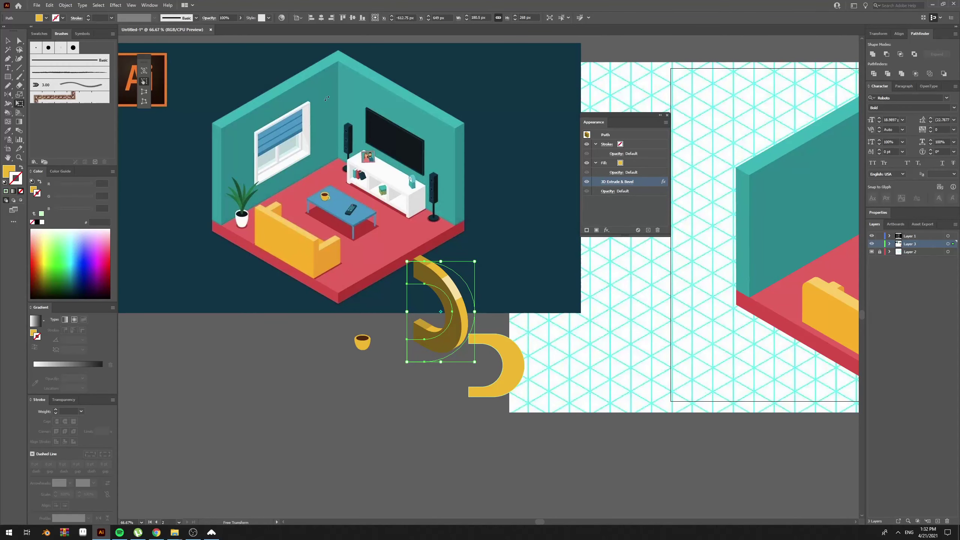
Step: Expand the appearance of the extruded handle and scale it down close to the cup's size
{"action": "left_click", "coordinate": [65, 5]}
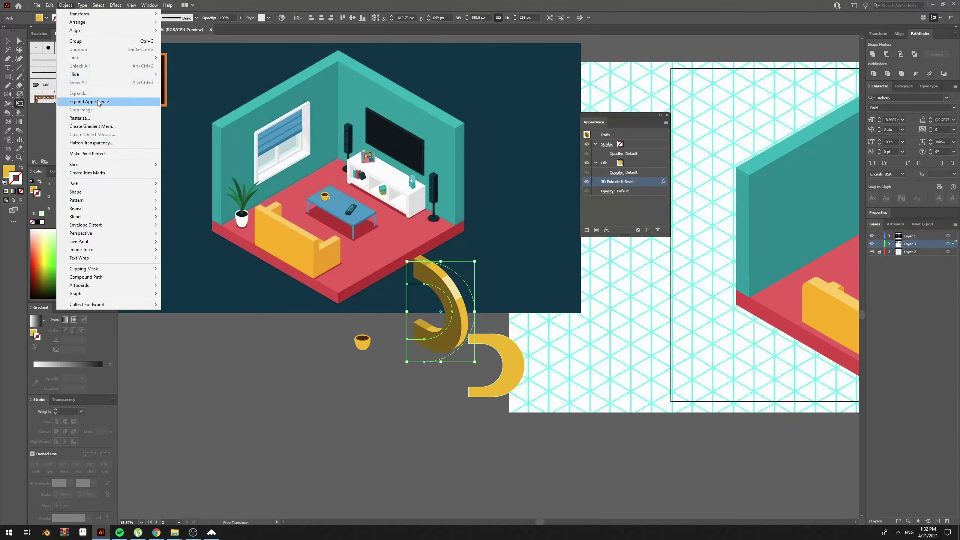
{"action": "left_click", "coordinate": [75, 100]}
{"action": "left_click_drag", "start_coordinate": [468, 255], "coordinate": [452, 284]}
{"action": "left_click_drag", "start_coordinate": [482, 326], "coordinate": [447, 423]}
{"action": "key", "text": "ctrl+equal"}
{"action": "key", "text": "ctrl+equal"}
{"action": "key", "text": "ctrl+equal"}
{"action": "key", "text": "v"}
{"action": "left_click_drag", "start_coordinate": [448, 423], "coordinate": [492, 380]}
{"action": "left_click", "coordinate": [524, 348]}
Step: Cut the handle's dark front face, unite the remaining edge pieces with Pathfinder, and paste the face back in front
{"action": "key", "text": "a"}
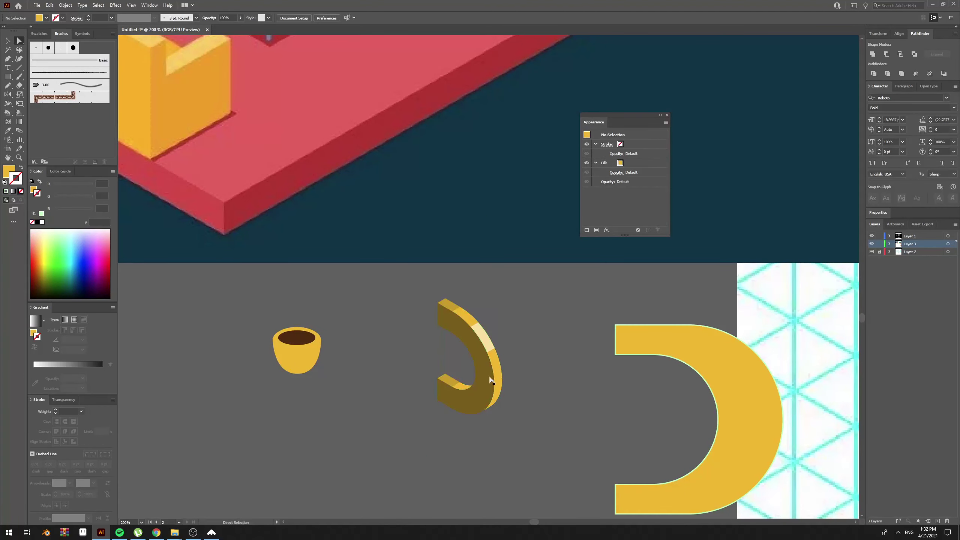
{"action": "left_click", "coordinate": [487, 377]}
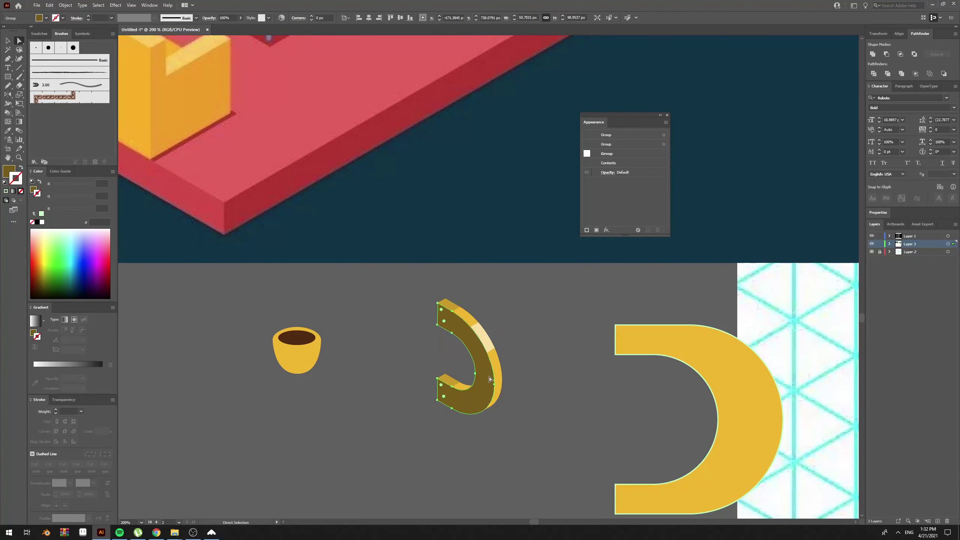
{"action": "key", "text": "Delete"}
{"action": "left_click_drag", "start_coordinate": [509, 427], "coordinate": [510, 419]}
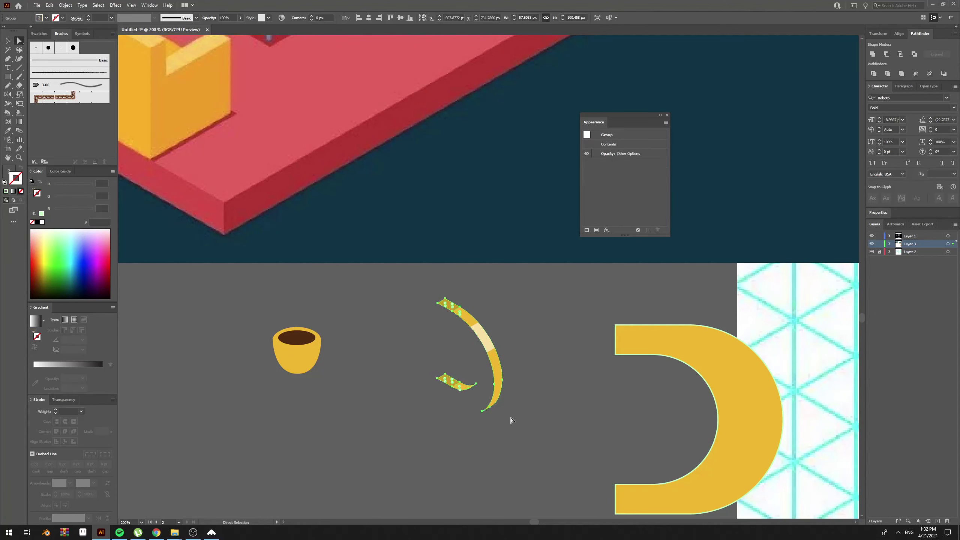
{"action": "left_click", "coordinate": [873, 54]}
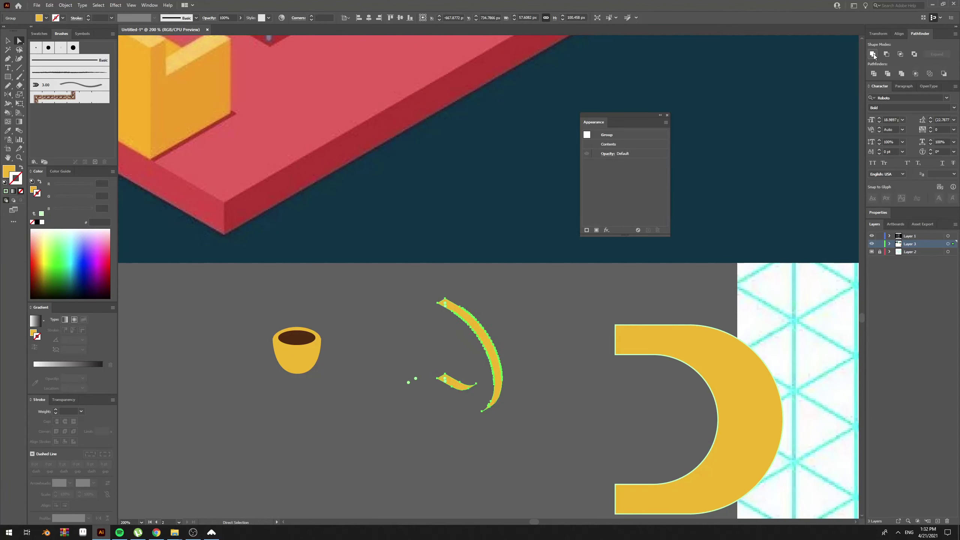
{"action": "left_click", "coordinate": [533, 346]}
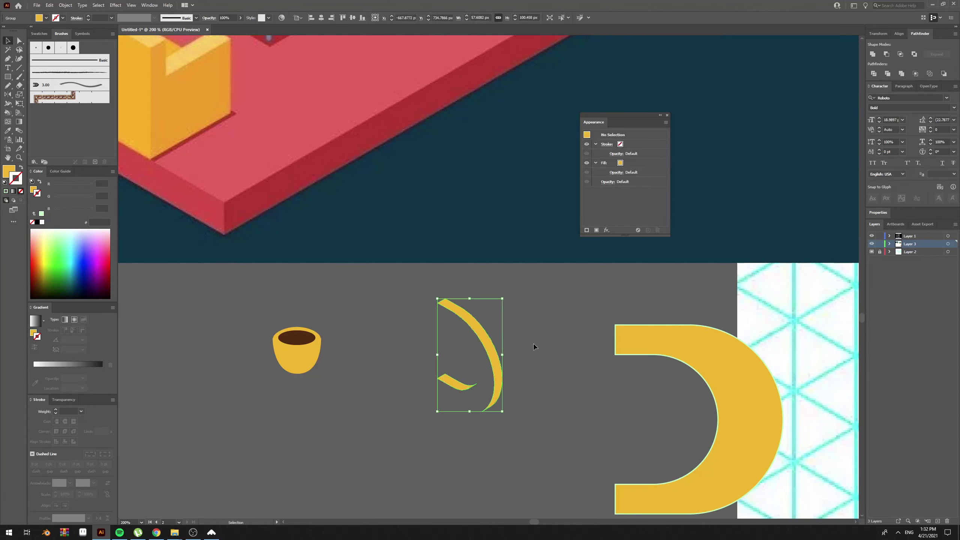
{"action": "key", "text": "ctrl+f"}
{"action": "key", "text": "v"}
Step: Fill the handle's front face with the yellow sampled from the cup body
{"action": "key", "text": "a"}
{"action": "scroll", "coordinate": [585, 350], "scroll_direction": "left", "scroll_amount": 2}
{"action": "scroll", "coordinate": [585, 349], "scroll_direction": "up", "scroll_amount": 3}
{"action": "key", "text": "u"}
{"action": "key", "text": "i"}
{"action": "left_click", "coordinate": [401, 444]}
Step: Recolor the handle's united edge surface with a lighter yellow, RGB 247, 209, 114
{"action": "key", "text": "v"}
{"action": "key", "text": "a"}
{"action": "left_click", "coordinate": [583, 448]}
{"action": "key", "text": "o"}
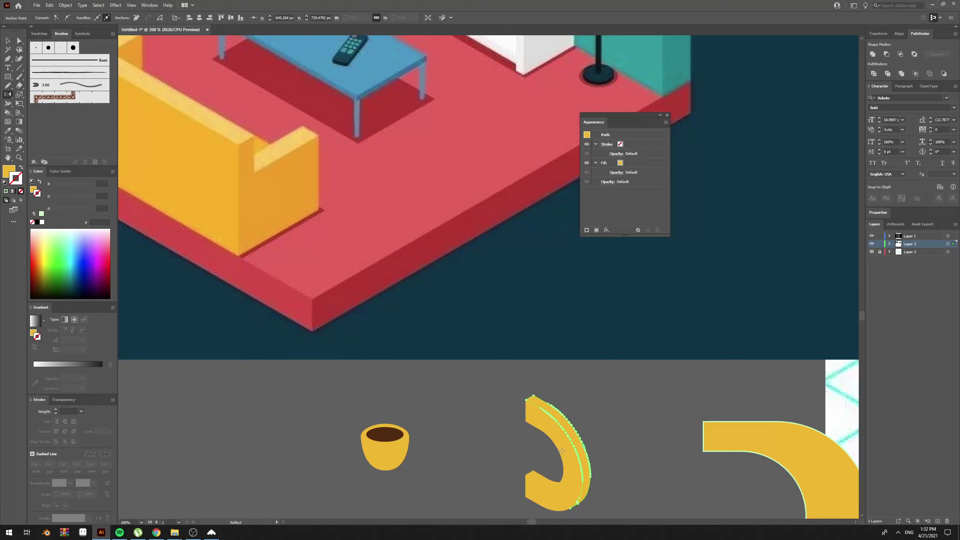
{"action": "key", "text": "i"}
{"action": "scroll", "coordinate": [399, 410], "scroll_direction": "up", "scroll_amount": 3}
{"action": "scroll", "coordinate": [391, 257], "scroll_direction": "down", "scroll_amount": 4}
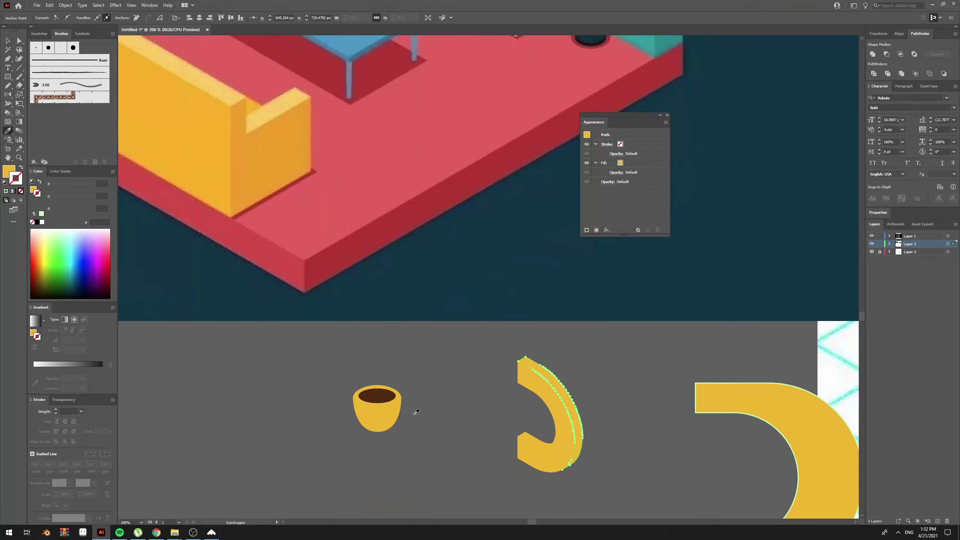
{"action": "double_click", "coordinate": [13, 172]}
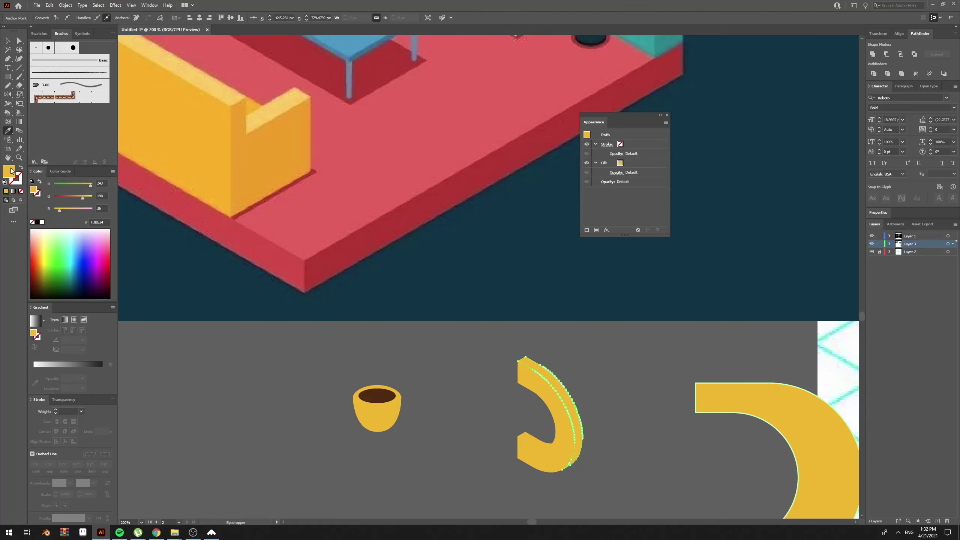
{"action": "left_click_drag", "start_coordinate": [449, 231], "coordinate": [433, 219]}
{"action": "key", "text": "Return"}
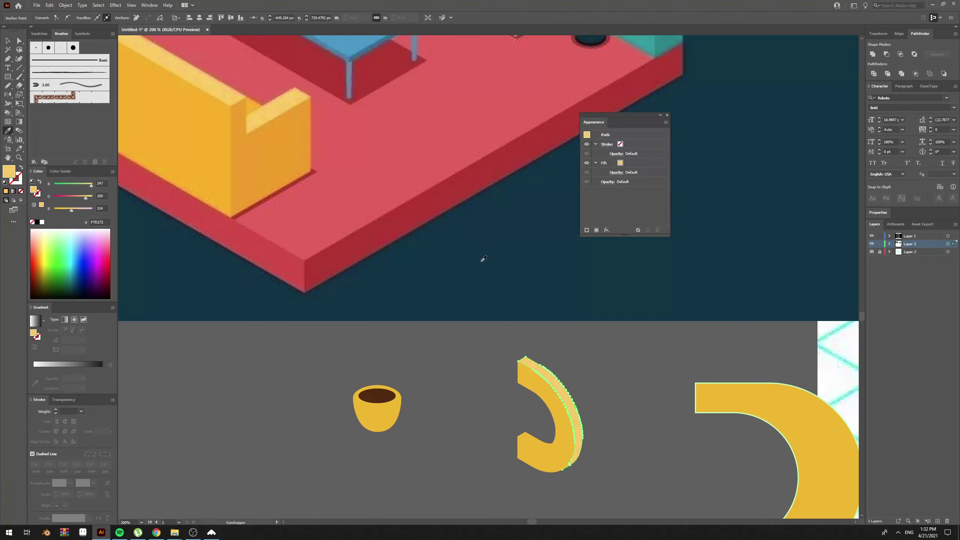
Step: Scale the handle down to fit the cup and attach it to the cup's lower right side
{"action": "key", "text": "v"}
{"action": "left_click", "coordinate": [605, 473]}
{"action": "left_click_drag", "start_coordinate": [605, 474], "coordinate": [608, 407]}
{"action": "left_click_drag", "start_coordinate": [566, 317], "coordinate": [444, 317]}
{"action": "key", "text": "e"}
{"action": "left_click_drag", "start_coordinate": [457, 284], "coordinate": [435, 326]}
{"action": "key", "text": "v"}
{"action": "left_click_drag", "start_coordinate": [412, 358], "coordinate": [499, 360]}
{"action": "left_click", "coordinate": [454, 360]}
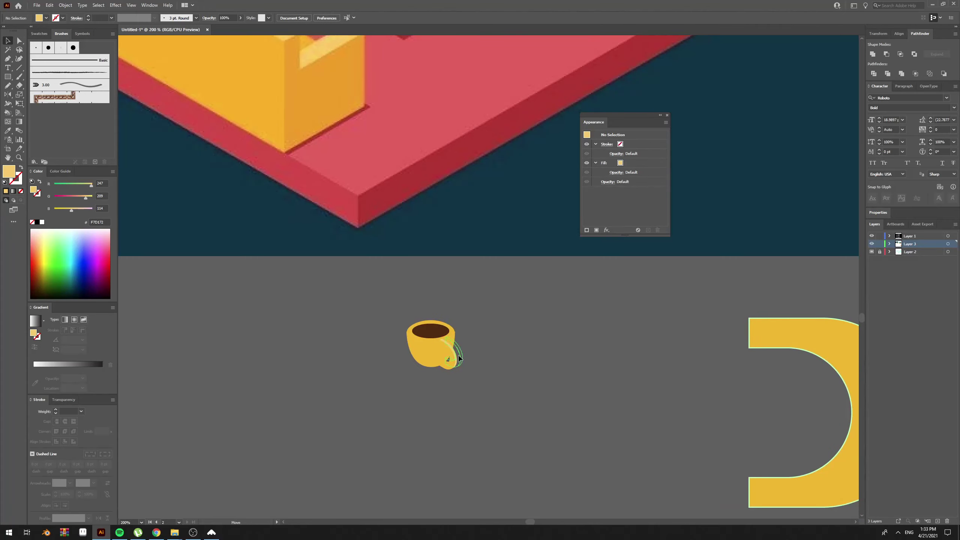
{"action": "left_click", "coordinate": [454, 360]}
{"action": "left_click", "coordinate": [486, 358]}
Step: Group the cup's body, coffee surface and handle into a single object
{"action": "key", "text": "a"}
{"action": "left_click", "coordinate": [455, 336]}
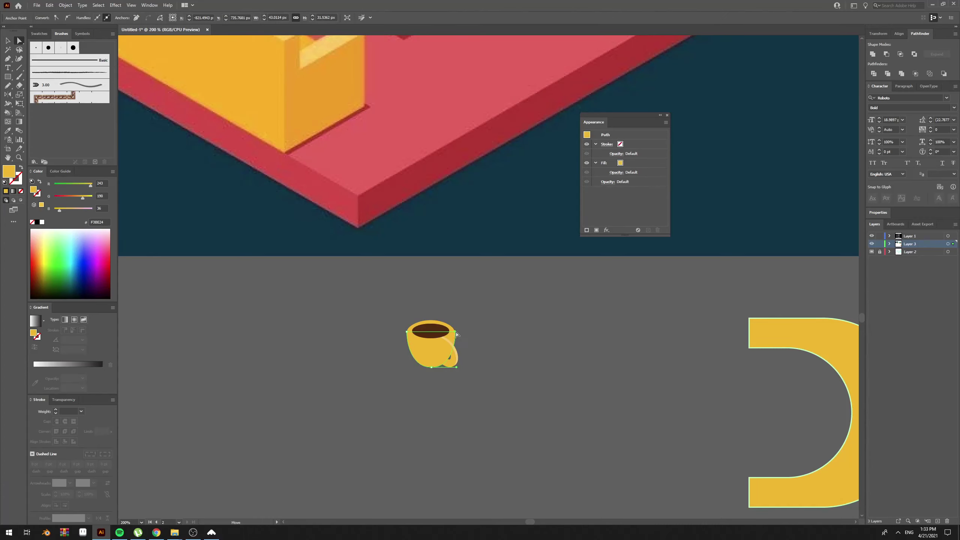
{"action": "left_click", "coordinate": [485, 341]}
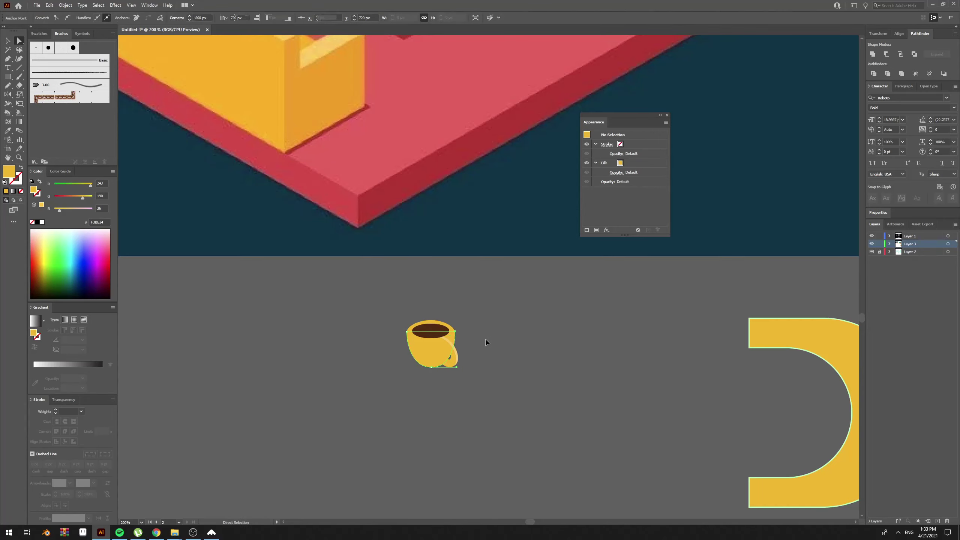
{"action": "left_click_drag", "start_coordinate": [484, 342], "coordinate": [506, 335]}
{"action": "left_click", "coordinate": [447, 321]}
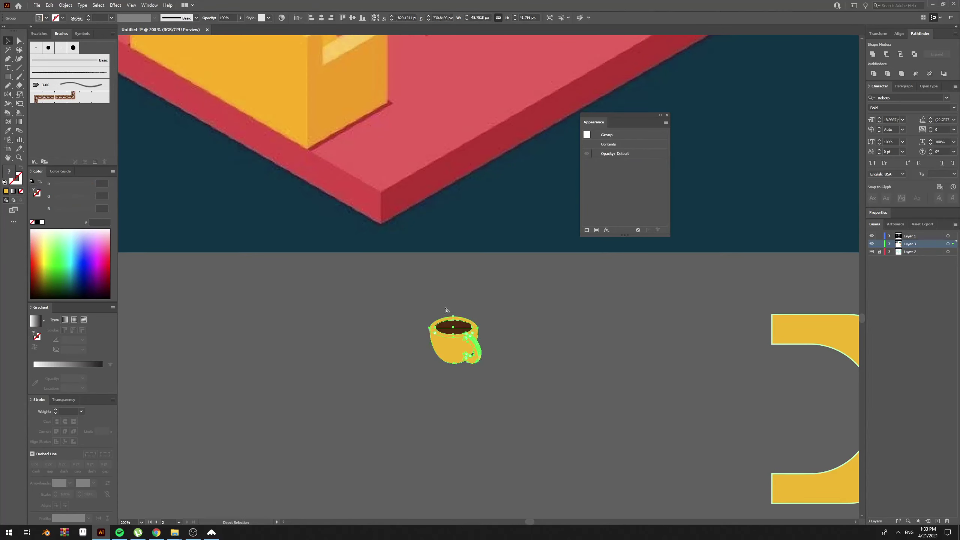
{"action": "key", "text": "ctrl+minus"}
{"action": "key", "text": "v"}
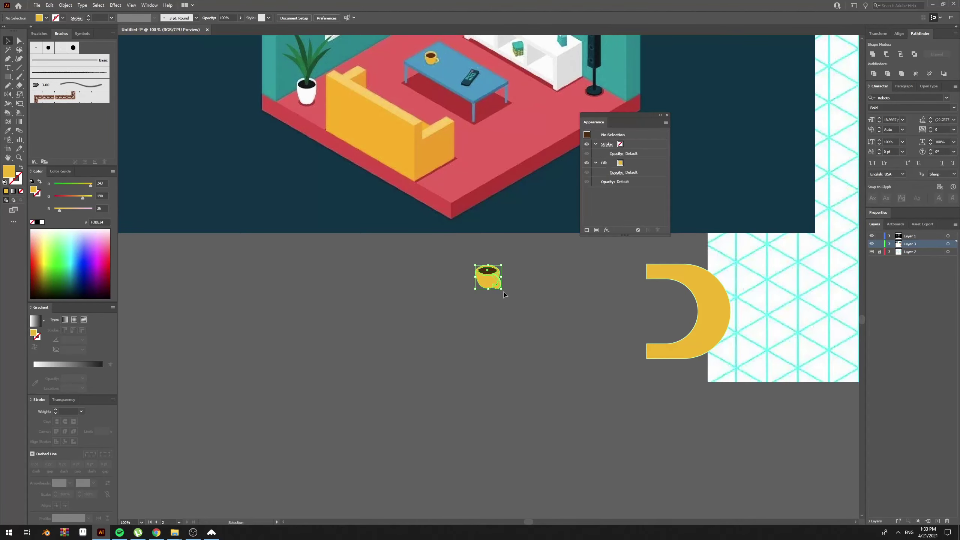
Step: Cut the finished cup and paste it into the room artwork, placing it on the red floor beyond the sofa
{"action": "key", "text": "ctrl+x"}
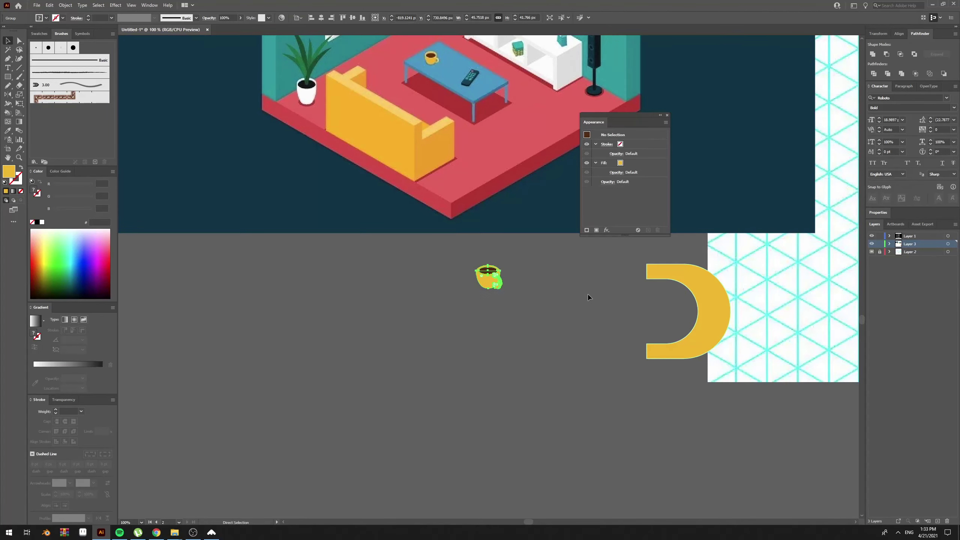
{"action": "left_click_drag", "start_coordinate": [680, 265], "coordinate": [298, 413]}
{"action": "left_click_drag", "start_coordinate": [650, 310], "coordinate": [321, 334]}
{"action": "key", "text": "ctrl+v"}
{"action": "key", "text": "ctrl+v"}
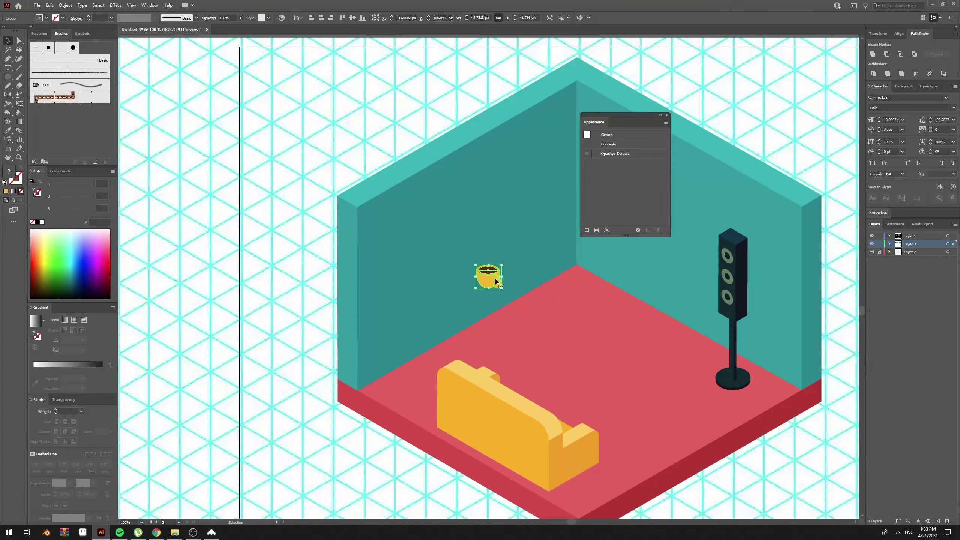
{"action": "left_click_drag", "start_coordinate": [489, 275], "coordinate": [573, 358]}
{"action": "left_click", "coordinate": [746, 470]}
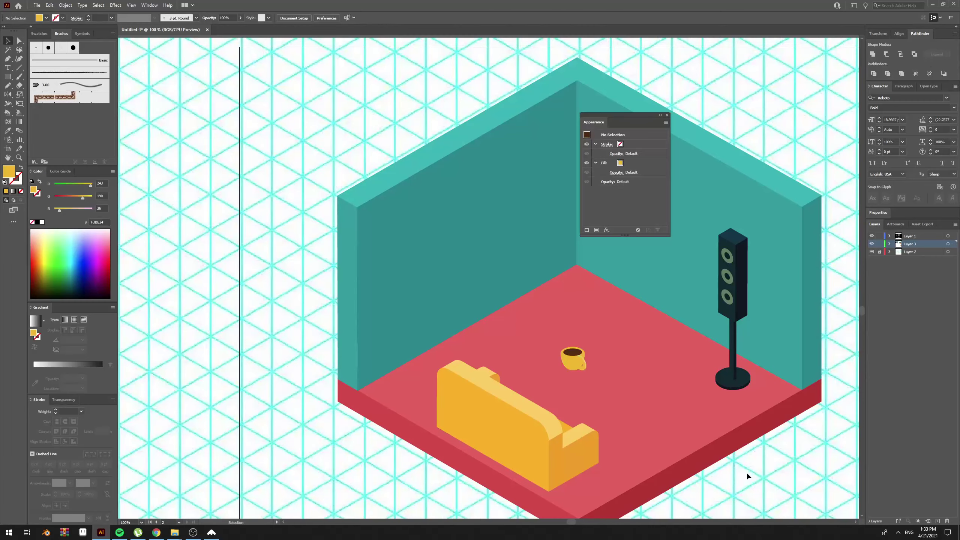
{"action": "left_click_drag", "start_coordinate": [746, 470], "coordinate": [723, 439]}
{"action": "key", "text": "ctrl+minus"}
{"action": "key", "text": "ctrl+minus"}
{"action": "left_click_drag", "start_coordinate": [648, 361], "coordinate": [727, 365]}
{"action": "key", "text": "ctrl+equal"}
{"action": "key", "text": "ctrl+equal"}
{"action": "key", "text": "ctrl+equal"}
{"action": "key", "text": "ctrl+equal"}
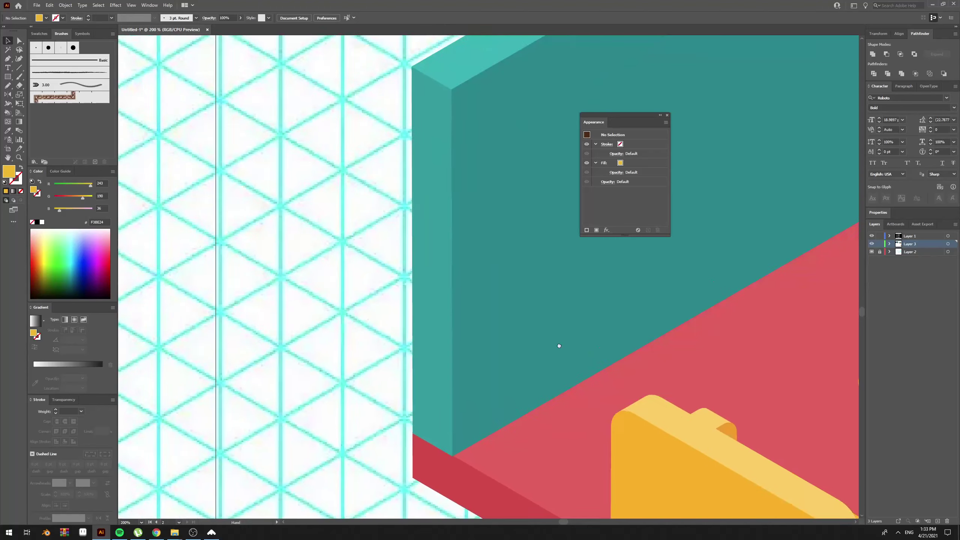
Step: Scale down the handle within the cup group so it sits tighter against the cup's lower right side
{"action": "double_click", "coordinate": [683, 368]}
{"action": "left_click", "coordinate": [682, 366]}
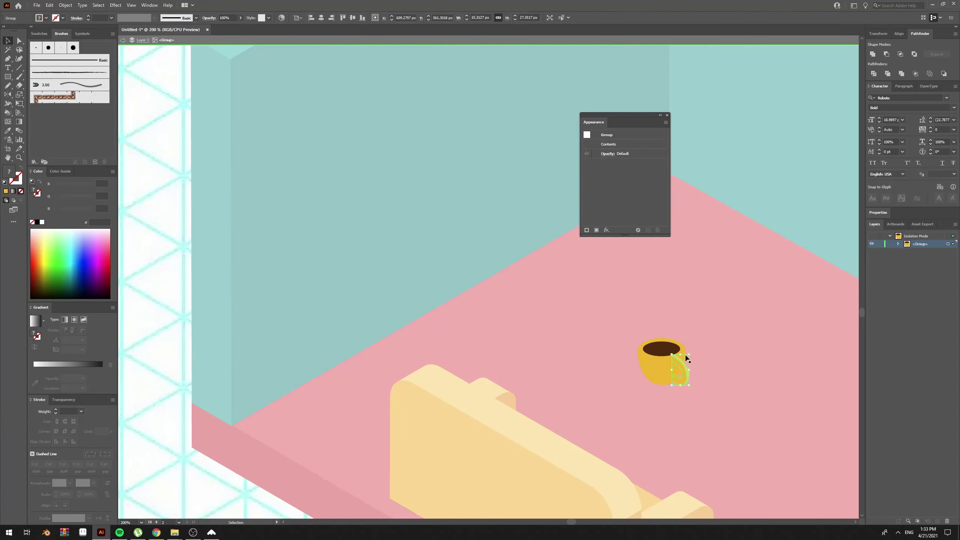
{"action": "left_click_drag", "start_coordinate": [690, 355], "coordinate": [685, 370]}
{"action": "double_click", "coordinate": [722, 362]}
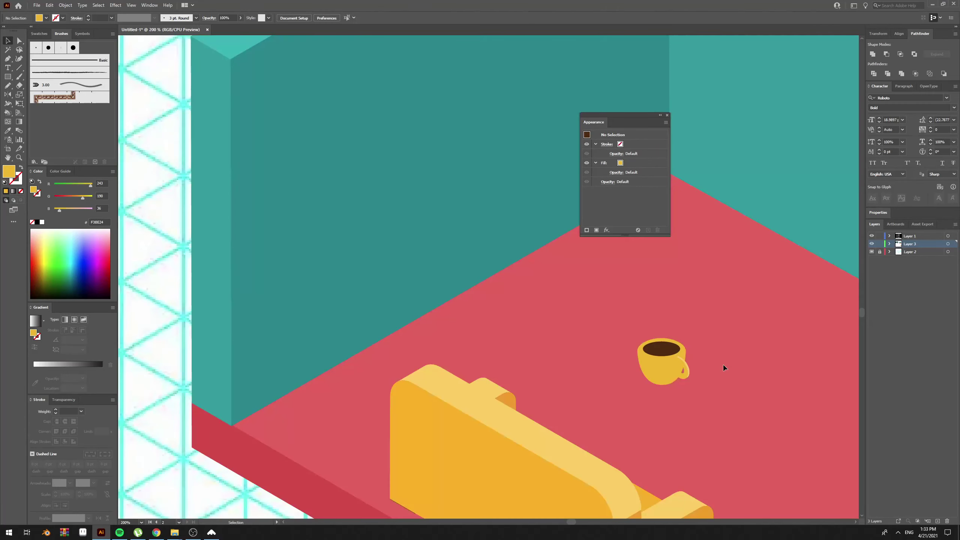
Step: Duplicate the light top surface of the sofa's near armrest and place the copy behind the sofa along the bottom edge of its side
{"action": "key", "text": "ctrl+minus"}
{"action": "key", "text": "ctrl+minus"}
{"action": "key", "text": "ctrl+minus"}
{"action": "key", "text": "ctrl+minus"}
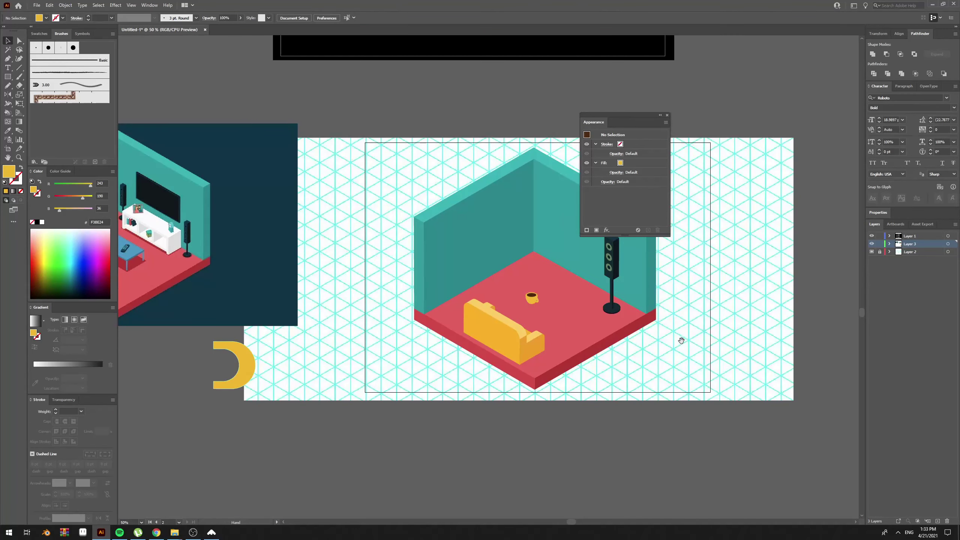
{"action": "left_click_drag", "start_coordinate": [681, 336], "coordinate": [718, 369]}
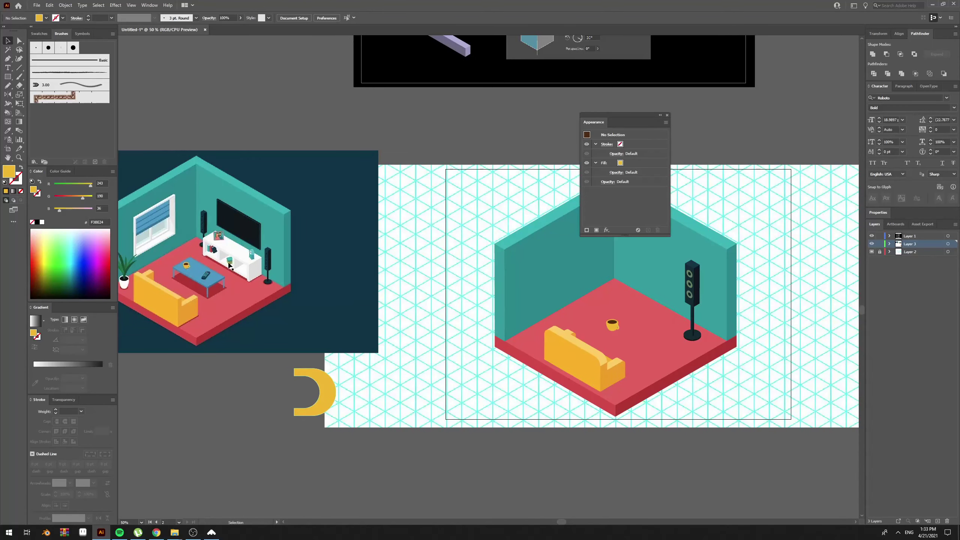
{"action": "left_click_drag", "start_coordinate": [647, 404], "coordinate": [650, 396]}
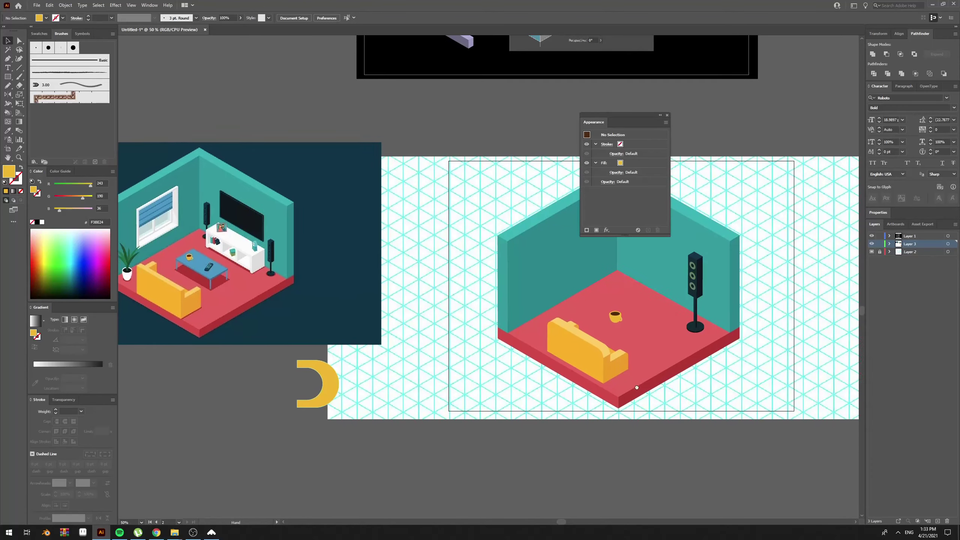
{"action": "key", "text": "a"}
{"action": "left_click", "coordinate": [625, 370]}
{"action": "key", "text": "ctrl+z"}
{"action": "key", "text": "ctrl+z"}
{"action": "key", "text": "ctrl+z"}
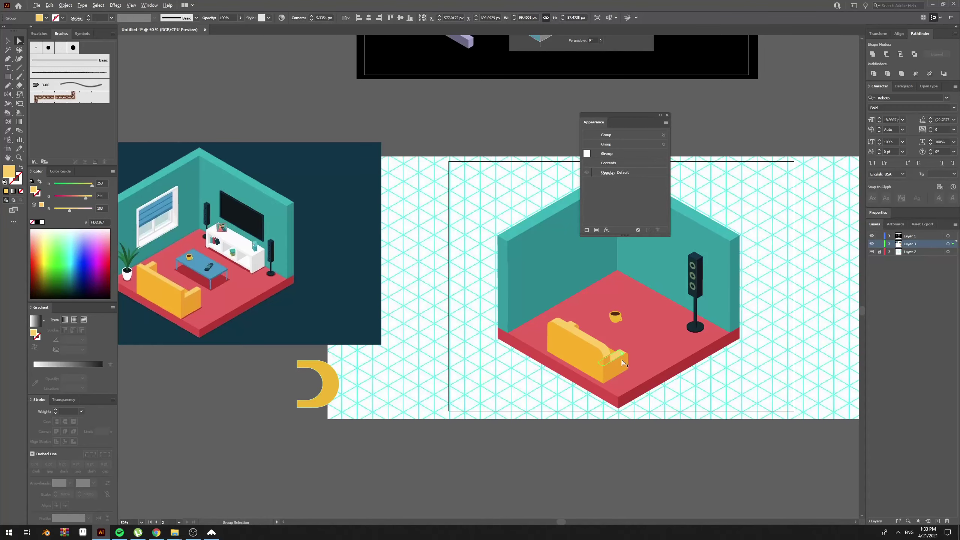
{"action": "key", "text": "ctrl+1"}
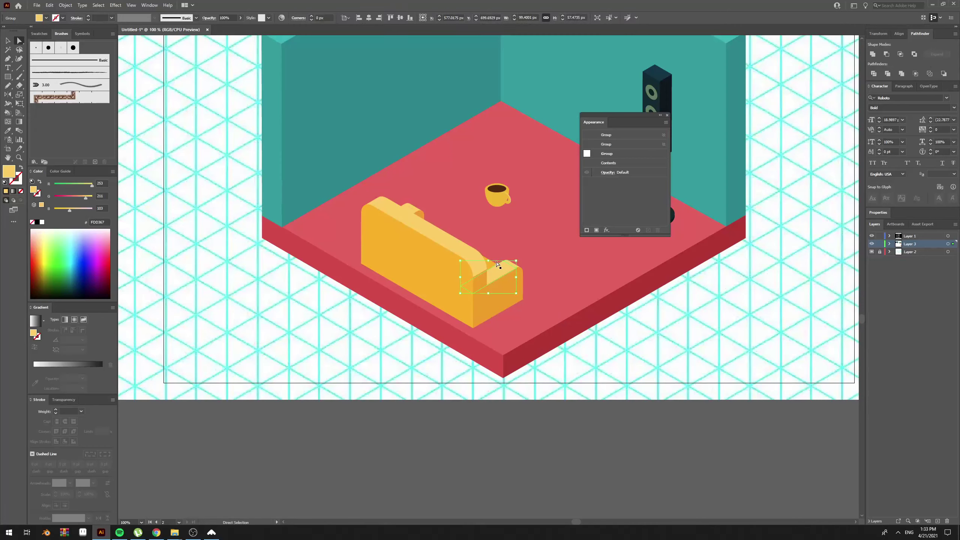
{"action": "left_click_drag", "start_coordinate": [497, 264], "coordinate": [548, 162]}
{"action": "key", "text": "ctrl+z"}
{"action": "left_click_drag", "start_coordinate": [499, 273], "coordinate": [508, 311]}
{"action": "left_click", "coordinate": [523, 319]}
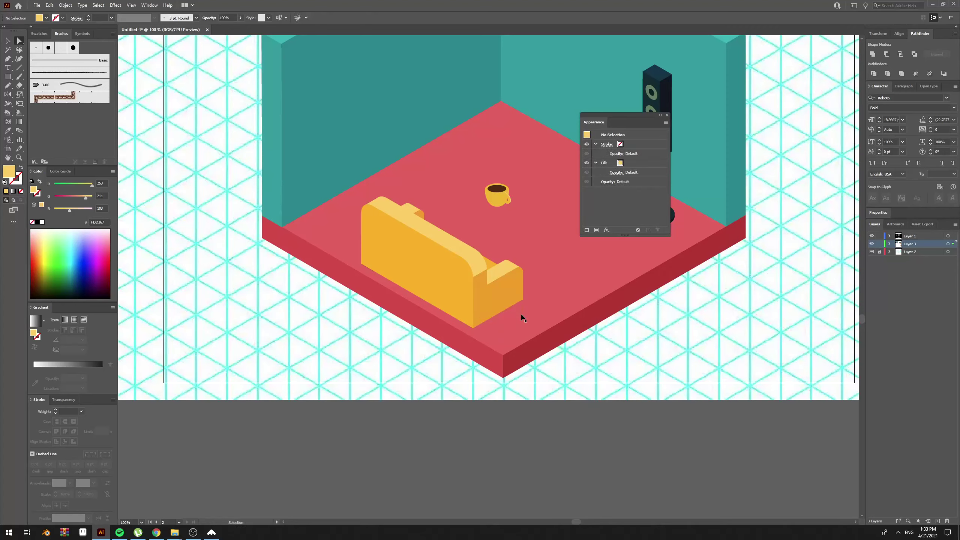
{"action": "left_click", "coordinate": [521, 315], "text": "ctrl"}
{"action": "key", "text": "ctrl+f"}
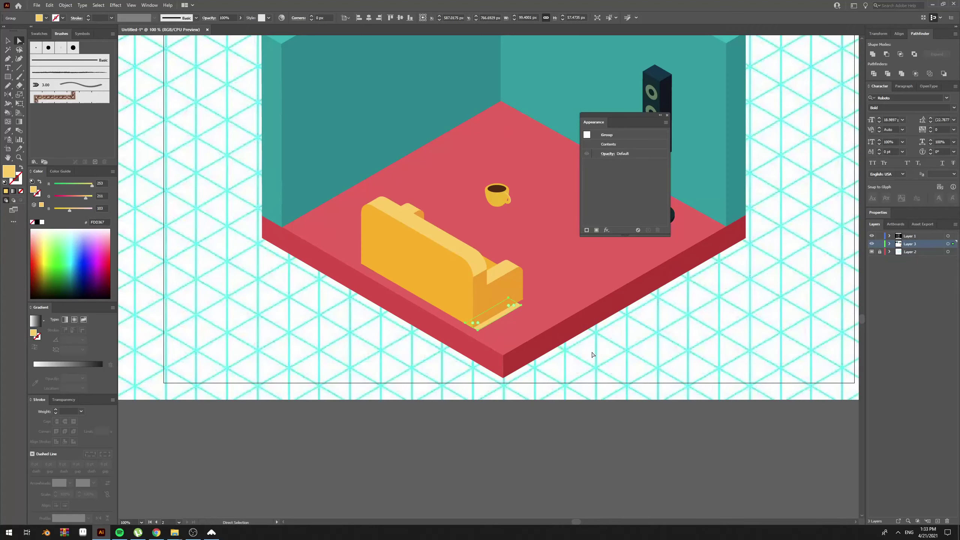
Step: Recolor the copied surface under the sofa with the dark color sampled from the speaker's base
{"action": "left_click_drag", "start_coordinate": [572, 269], "coordinate": [752, 334]}
{"action": "left_click_drag", "start_coordinate": [287, 280], "coordinate": [638, 331]}
{"action": "left_click_drag", "start_coordinate": [413, 332], "coordinate": [268, 332]}
{"action": "left_click_drag", "start_coordinate": [831, 371], "coordinate": [500, 369]}
{"action": "key", "text": "i"}
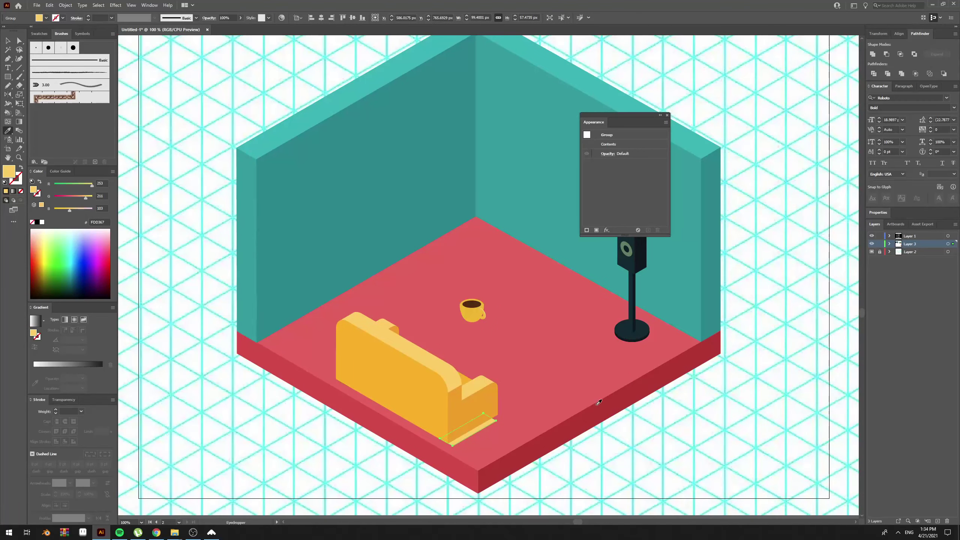
{"action": "left_click", "coordinate": [628, 326]}
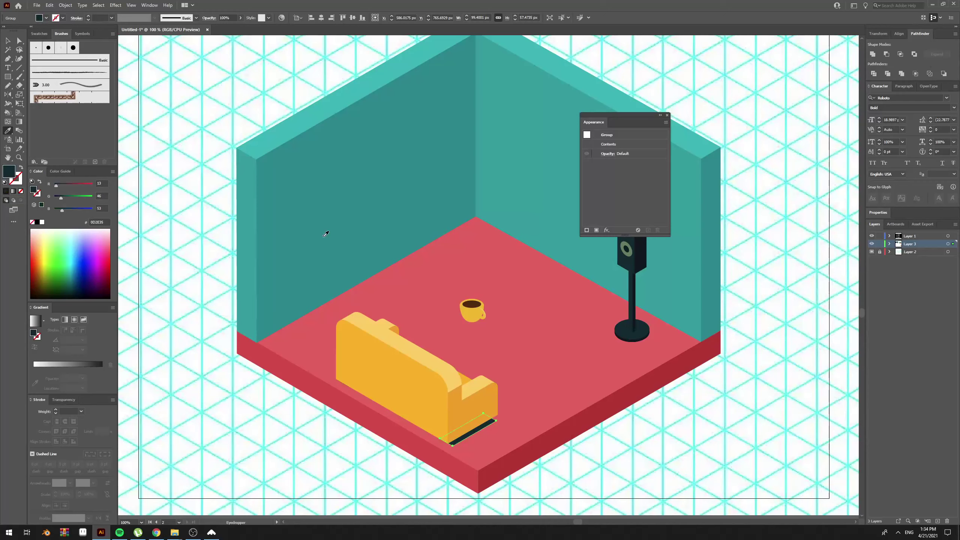
Step: Set the opacity of the dark shadow shape under the sofa to 50%
{"action": "left_click", "coordinate": [227, 17]}
{"action": "type", "text": "50"}
{"action": "key", "text": "Return"}
{"action": "key", "text": "v"}
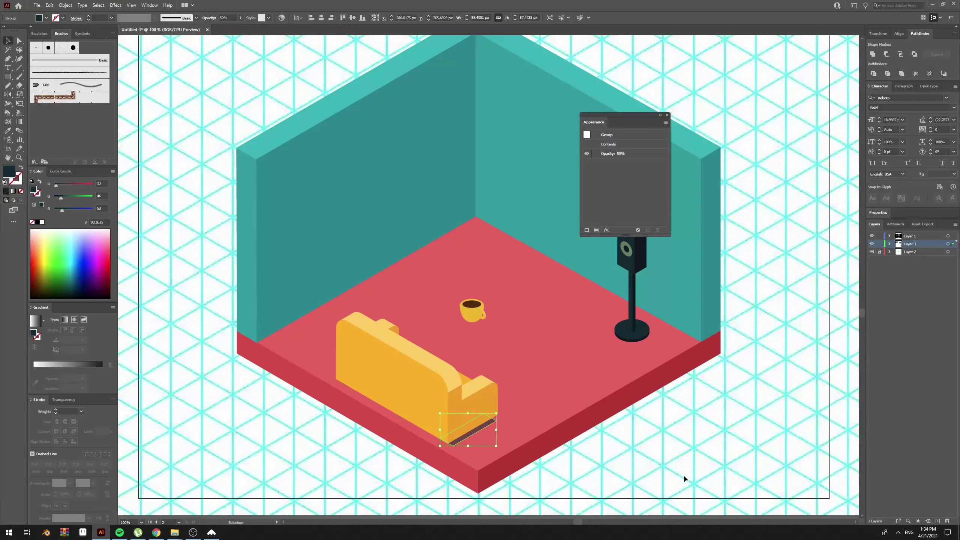
{"action": "left_click", "coordinate": [684, 477]}
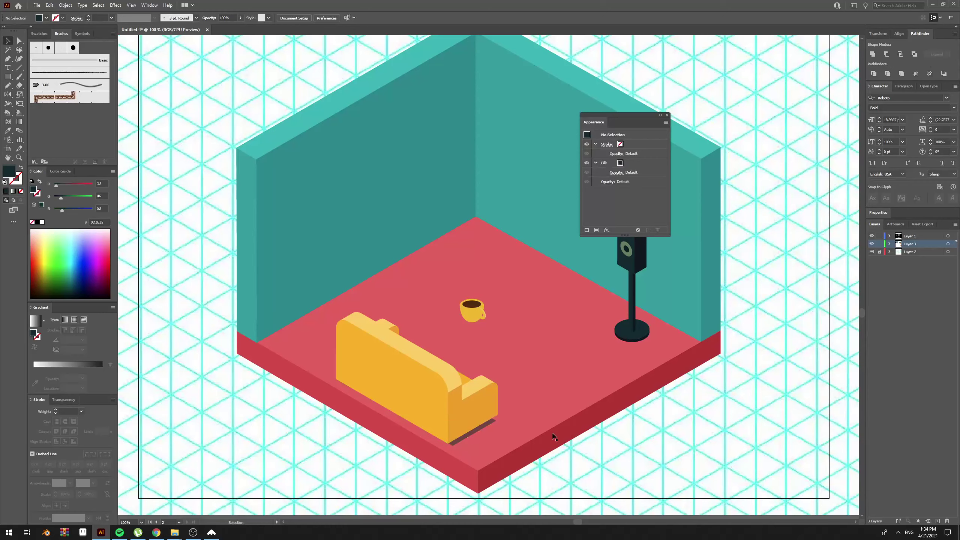
Step: Shift the shadow slightly closer under the sofa and set its blending mode to Multiply
{"action": "left_click", "coordinate": [481, 426]}
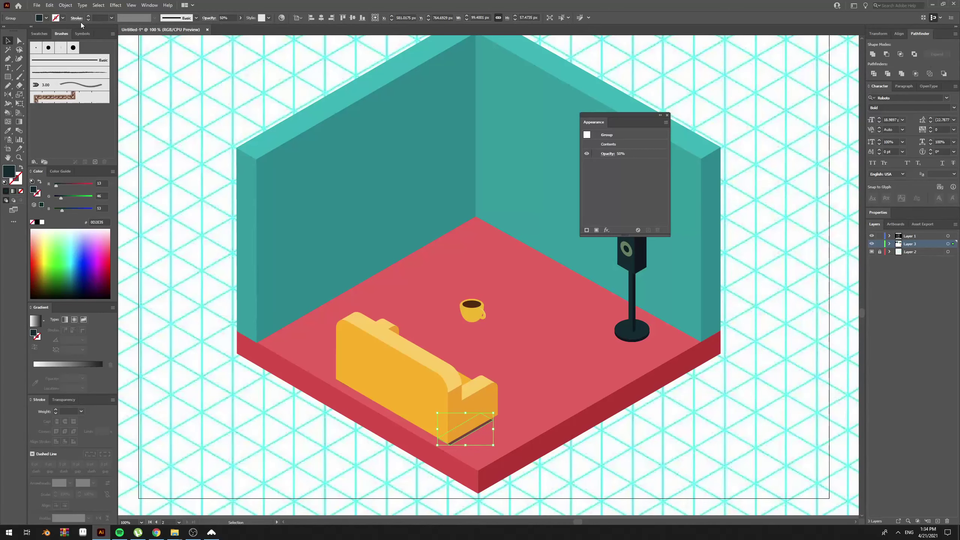
{"action": "left_click", "coordinate": [613, 155]}
{"action": "left_click", "coordinate": [561, 169]}
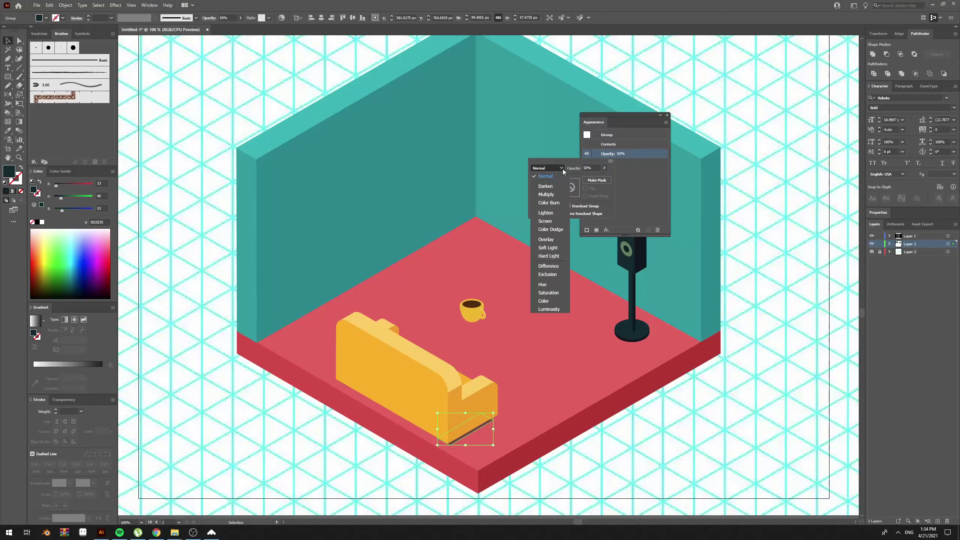
{"action": "left_click", "coordinate": [556, 195]}
{"action": "left_click", "coordinate": [634, 493]}
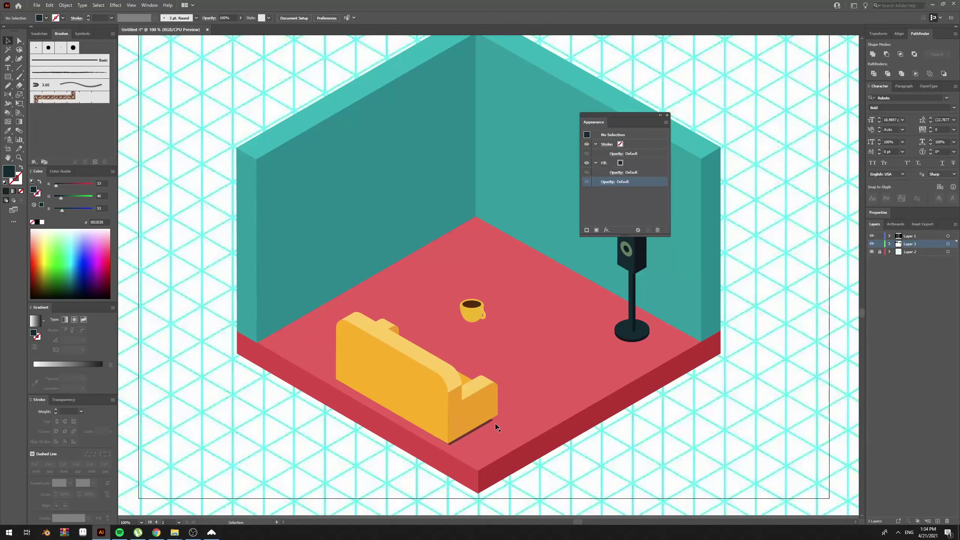
Step: Inside the shadow group, stretch the two far-end anchor points outward to just past the corner of the armrest
{"action": "double_click", "coordinate": [486, 424]}
{"action": "key", "text": "a"}
{"action": "left_click_drag", "start_coordinate": [474, 407], "coordinate": [517, 432]}
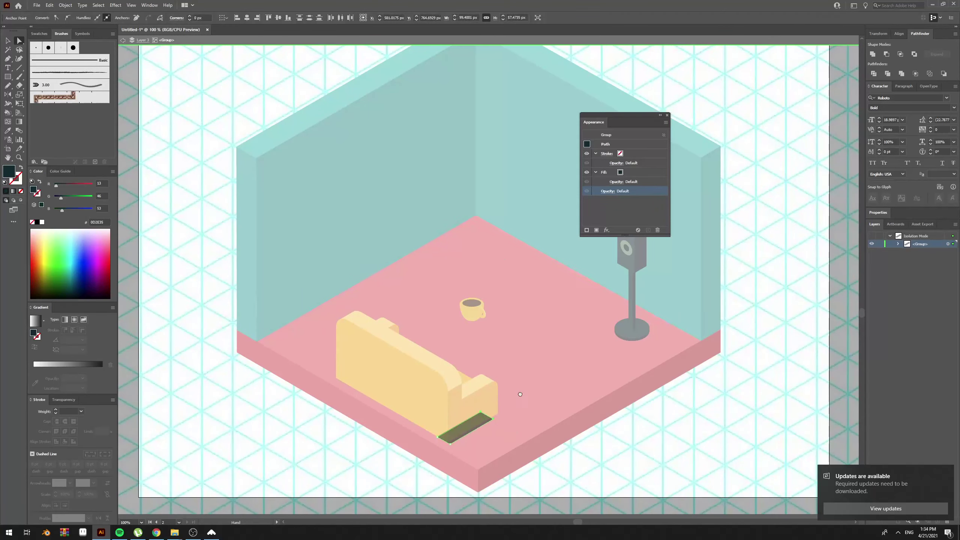
{"action": "key", "text": "ctrl+equal"}
{"action": "key", "text": "ctrl+equal"}
{"action": "key", "text": "ctrl+equal"}
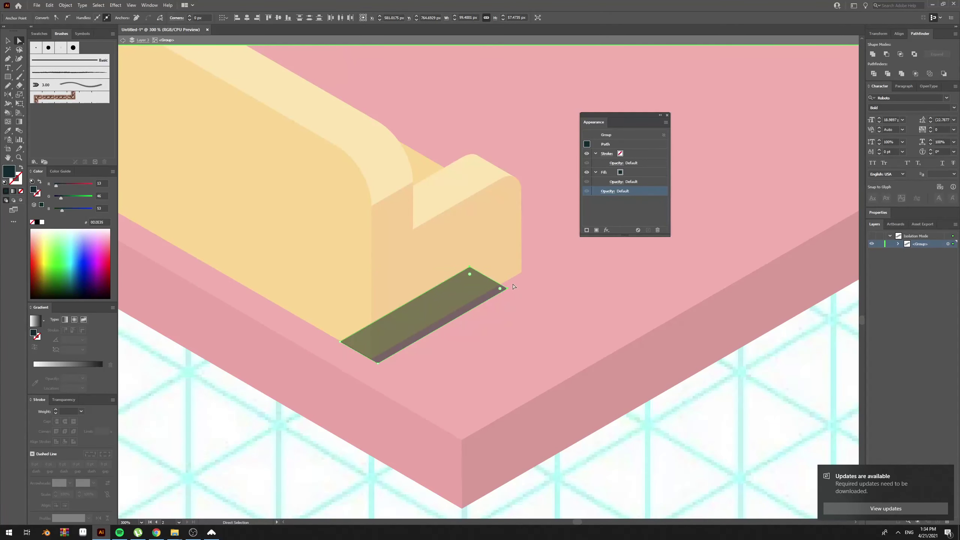
{"action": "left_click_drag", "start_coordinate": [511, 284], "coordinate": [525, 274]}
{"action": "key", "text": "v"}
{"action": "double_click", "coordinate": [691, 452]}
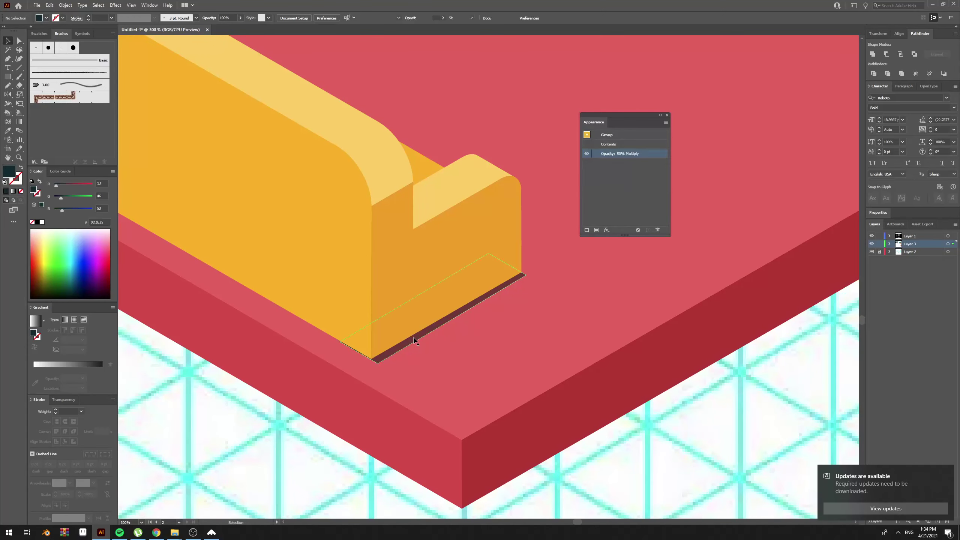
Step: Select the shadow's two near-end anchor points and try to nudge them slightly toward the sofa's front corner
{"action": "double_click", "coordinate": [377, 336]}
{"action": "key", "text": "a"}
{"action": "left_click_drag", "start_coordinate": [296, 312], "coordinate": [379, 364]}
{"action": "scroll", "coordinate": [491, 347], "scroll_direction": "up", "scroll_amount": 3}
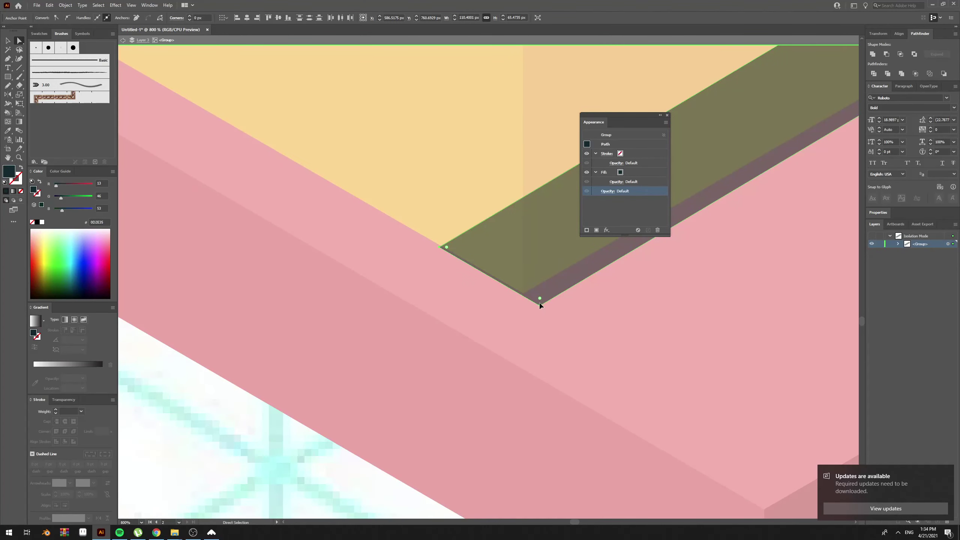
{"action": "left_click_drag", "start_coordinate": [541, 306], "coordinate": [539, 306]}
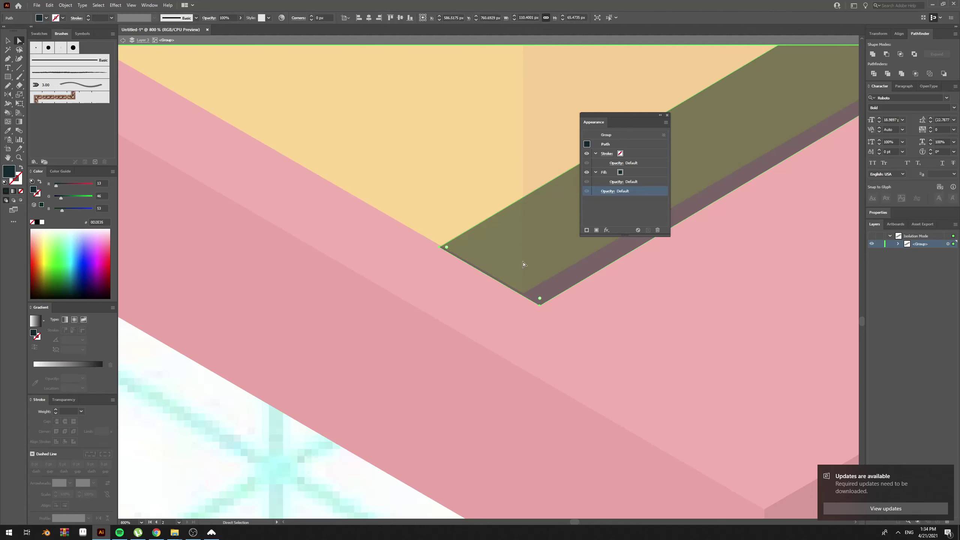
Step: Turn off Snap to Pixel, Snap to Point and Snap to Glyph
{"action": "left_click", "coordinate": [131, 6]}
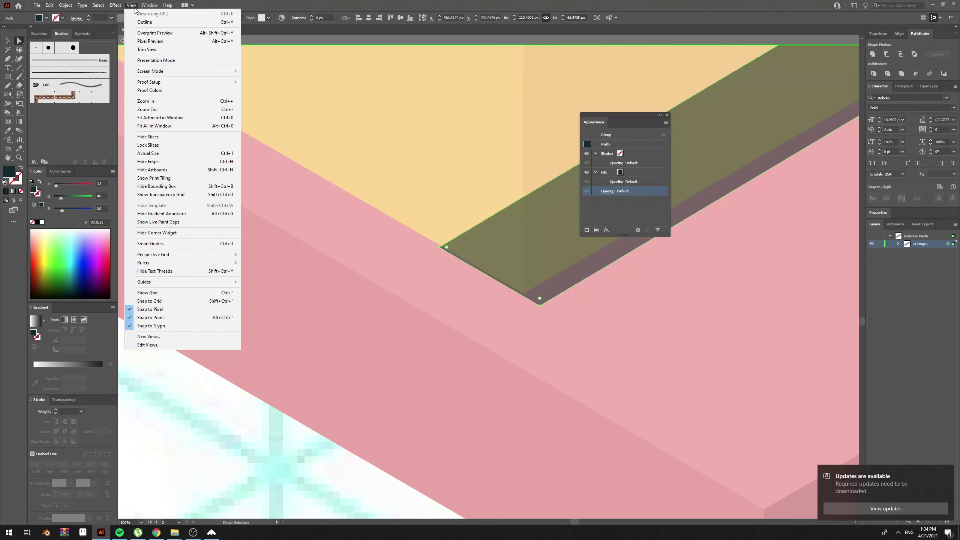
{"action": "left_click", "coordinate": [168, 310]}
{"action": "left_click", "coordinate": [131, 5]}
{"action": "left_click", "coordinate": [151, 318]}
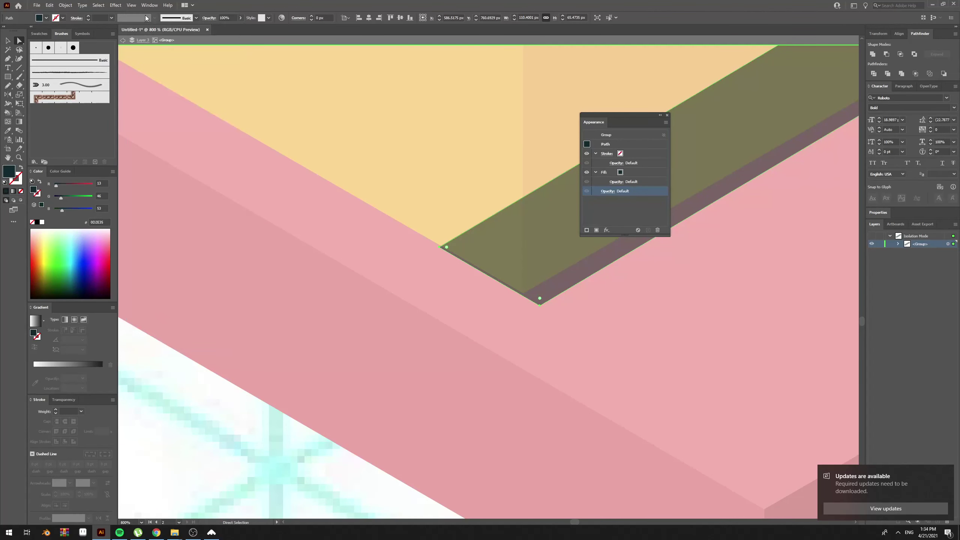
{"action": "left_click", "coordinate": [131, 5]}
{"action": "left_click", "coordinate": [158, 326]}
Step: Adjust the shadow's near-end anchor points at the sofa's front corner and leave the group's isolation
{"action": "left_click_drag", "start_coordinate": [540, 306], "coordinate": [466, 365]}
{"action": "key", "text": "v"}
{"action": "left_click", "coordinate": [580, 310]}
{"action": "key", "text": "space"}
{"action": "key", "text": "ctrl+minus"}
{"action": "key", "text": "ctrl+minus"}
{"action": "key", "text": "ctrl+minus"}
{"action": "key", "text": "ctrl+minus"}
{"action": "key", "text": "space"}
{"action": "double_click", "coordinate": [674, 375]}
{"action": "left_click_drag", "start_coordinate": [674, 374], "coordinate": [660, 414]}
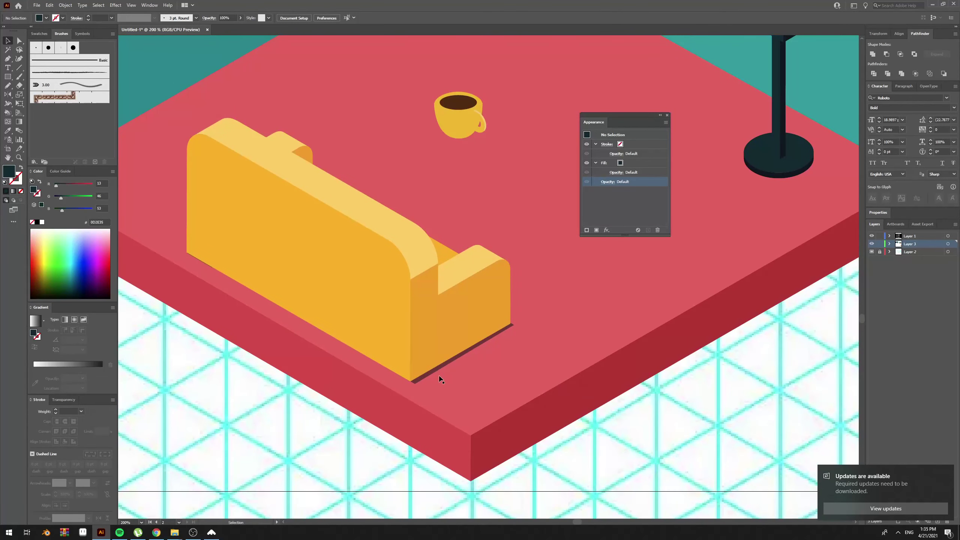
Step: Fine-tune the same near-end points of the sofa shadow with a small extra outward nudge, finishing the group edit
{"action": "double_click", "coordinate": [422, 379]}
{"action": "left_click_drag", "start_coordinate": [422, 379], "coordinate": [463, 293]}
{"action": "key", "text": "ctrl+plus"}
{"action": "key", "text": "ctrl+plus"}
{"action": "key", "text": "ctrl+plus"}
{"action": "key", "text": "a"}
{"action": "left_click_drag", "start_coordinate": [321, 336], "coordinate": [497, 491]}
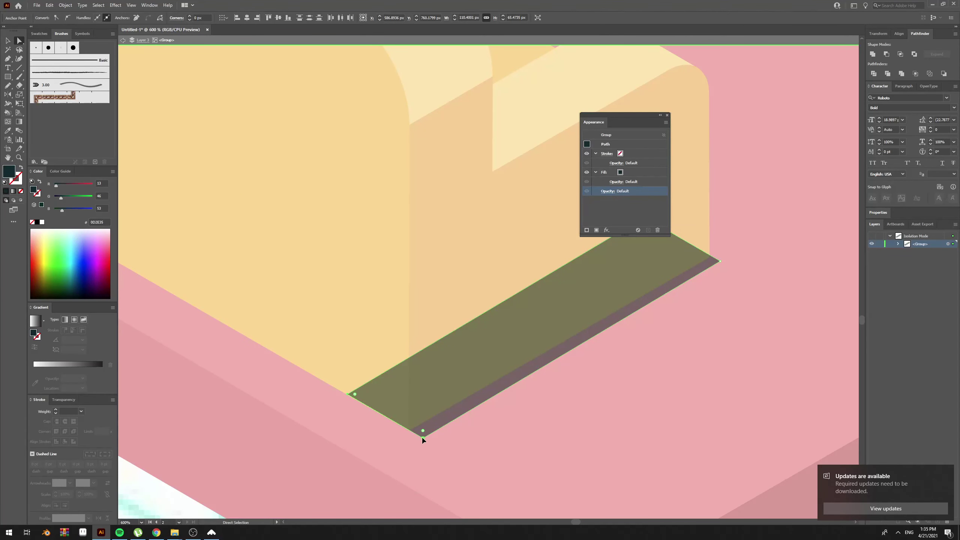
{"action": "left_click_drag", "start_coordinate": [423, 437], "coordinate": [424, 440]}
{"action": "left_click", "coordinate": [474, 442]}
{"action": "key", "text": "ctrl+minus"}
{"action": "key", "text": "ctrl+minus"}
{"action": "key", "text": "ctrl+minus"}
{"action": "key", "text": "ctrl+minus"}
{"action": "double_click", "coordinate": [584, 368]}
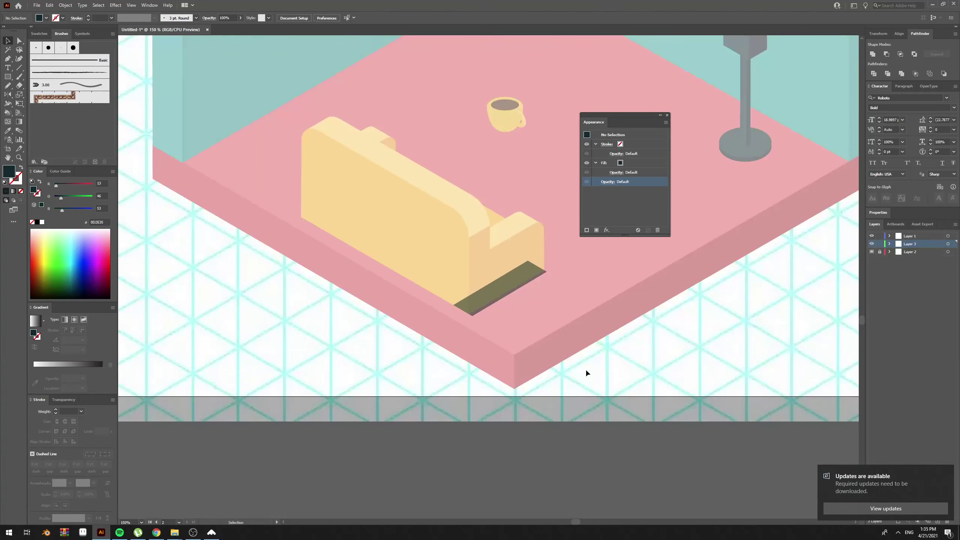
Step: Duplicate the cup's coffee ellipse, move the copy down to the cup's base and place it behind the cup
{"action": "left_click_drag", "start_coordinate": [672, 343], "coordinate": [612, 387]}
{"action": "key", "text": "ctrl+minus"}
{"action": "key", "text": "ctrl+minus"}
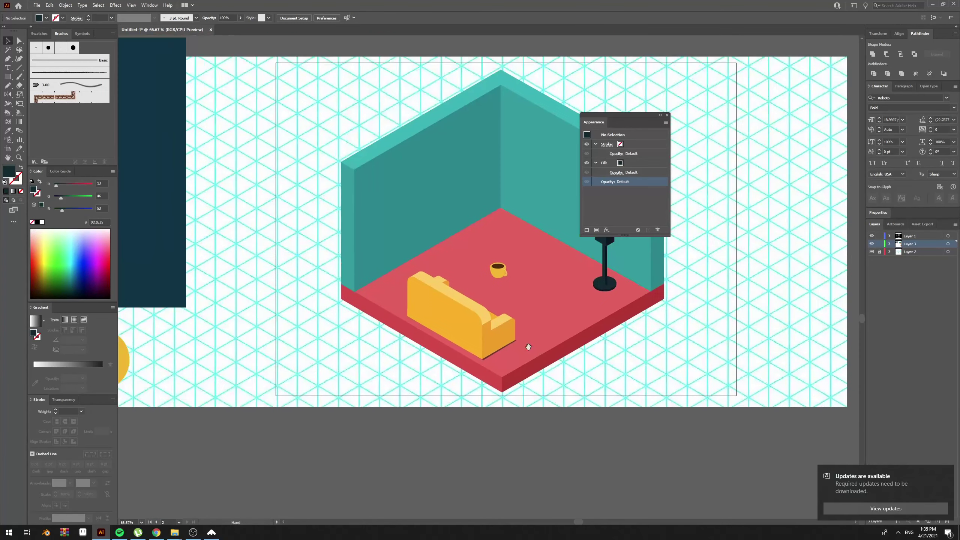
{"action": "key", "text": "ctrl+plus"}
{"action": "key", "text": "ctrl+plus"}
{"action": "key", "text": "ctrl+plus"}
{"action": "key", "text": "a"}
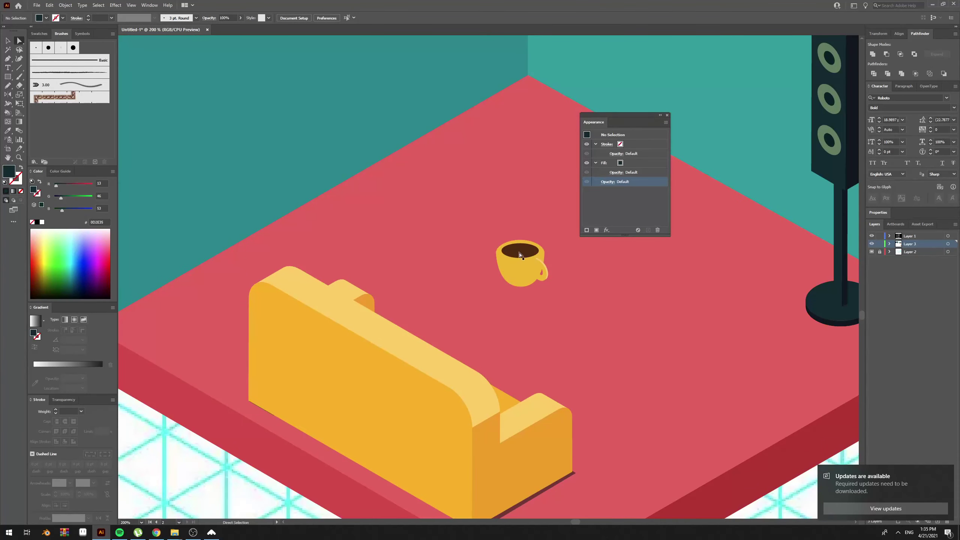
{"action": "left_click_drag", "start_coordinate": [526, 252], "coordinate": [527, 284]}
{"action": "key", "text": "ctrl+x"}
{"action": "left_click", "coordinate": [527, 281]}
{"action": "key", "text": "ctrl+b"}
{"action": "scroll", "coordinate": [575, 308], "scroll_direction": "down", "scroll_amount": 2}
Step: Recolor the ellipse behind the cup with the dark color sampled from the sofa's shadow
{"action": "key", "text": "i"}
{"action": "left_click", "coordinate": [557, 433]}
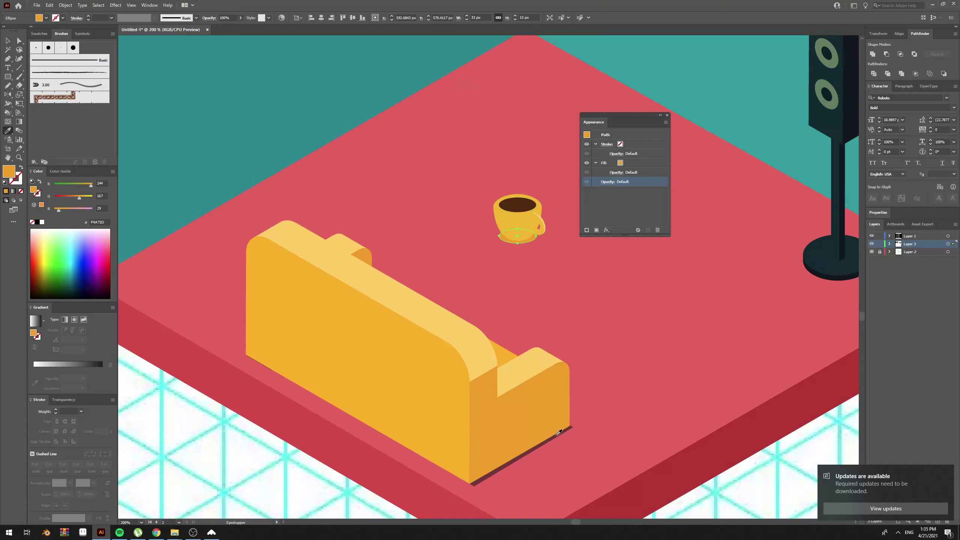
{"action": "left_click", "coordinate": [559, 432]}
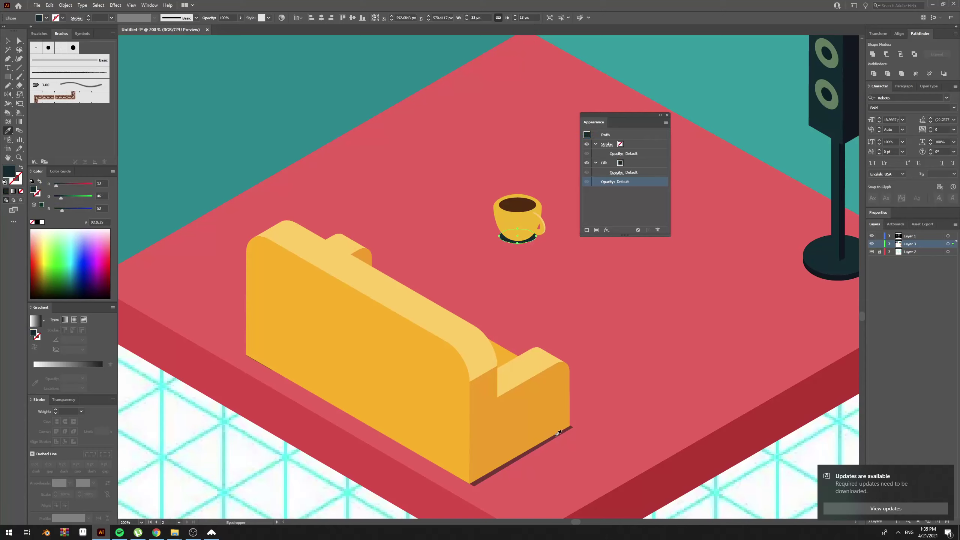
Step: Set the cup's shadow ellipse to Multiply blending with 50% opacity
{"action": "left_click", "coordinate": [609, 183]}
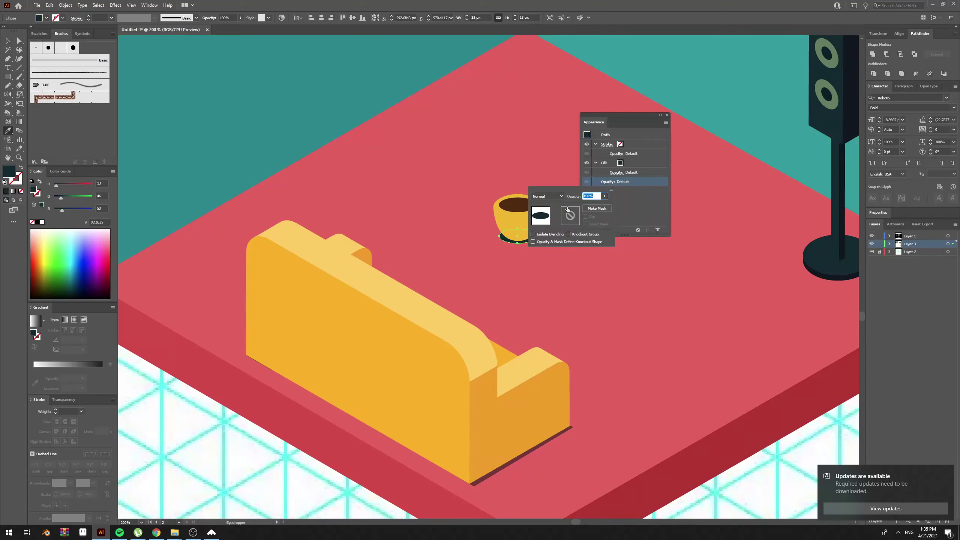
{"action": "left_click", "coordinate": [560, 197]}
{"action": "left_click", "coordinate": [551, 217]}
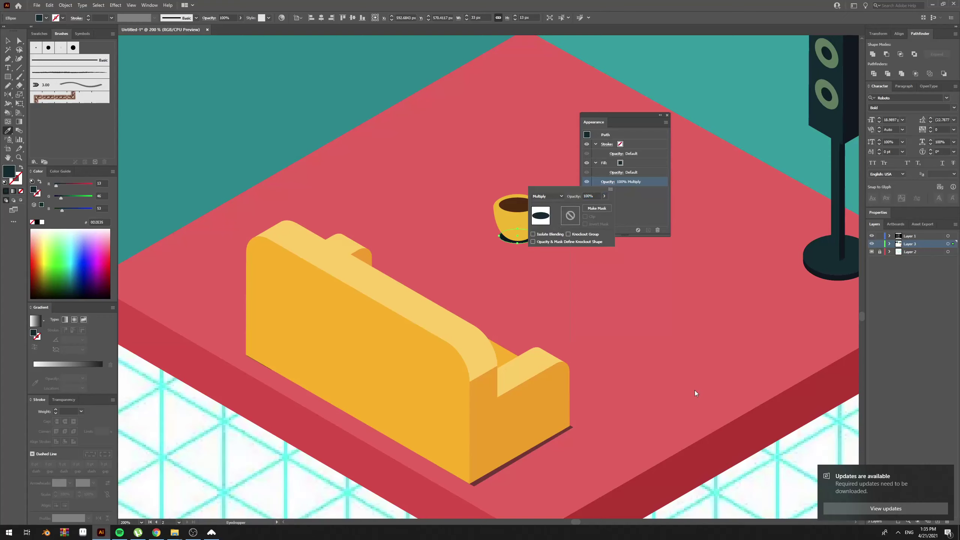
{"action": "left_click", "coordinate": [629, 431]}
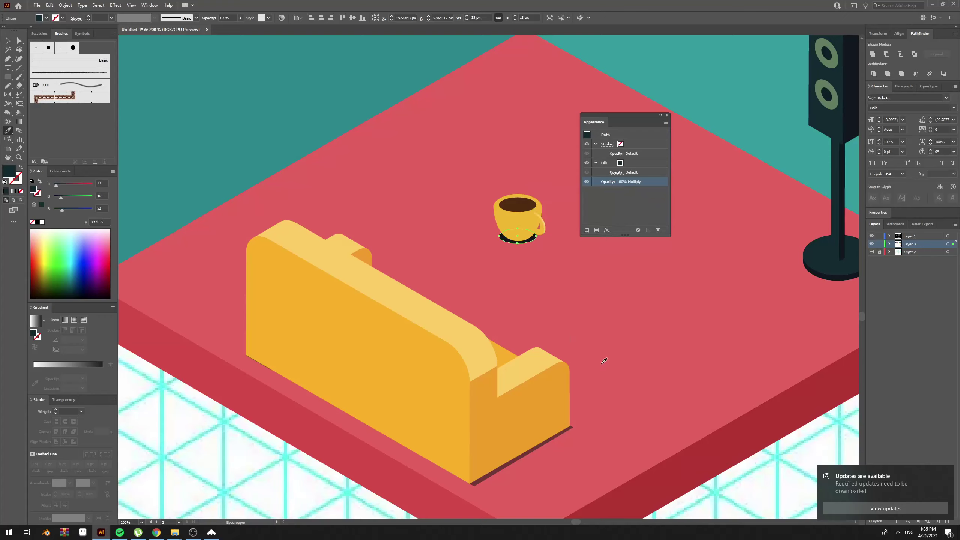
{"action": "left_click", "coordinate": [608, 182]}
{"action": "type", "text": "50"}
{"action": "key", "text": "Return"}
Step: Duplicate the speaker stand's round base outside its group and place the copy slightly lower, behind the original
{"action": "left_click", "coordinate": [773, 464]}
{"action": "left_click_drag", "start_coordinate": [795, 464], "coordinate": [632, 465]}
{"action": "key", "text": "ctrl+z"}
{"action": "key", "text": "v"}
{"action": "left_click", "coordinate": [681, 425]}
{"action": "left_click", "coordinate": [690, 280]}
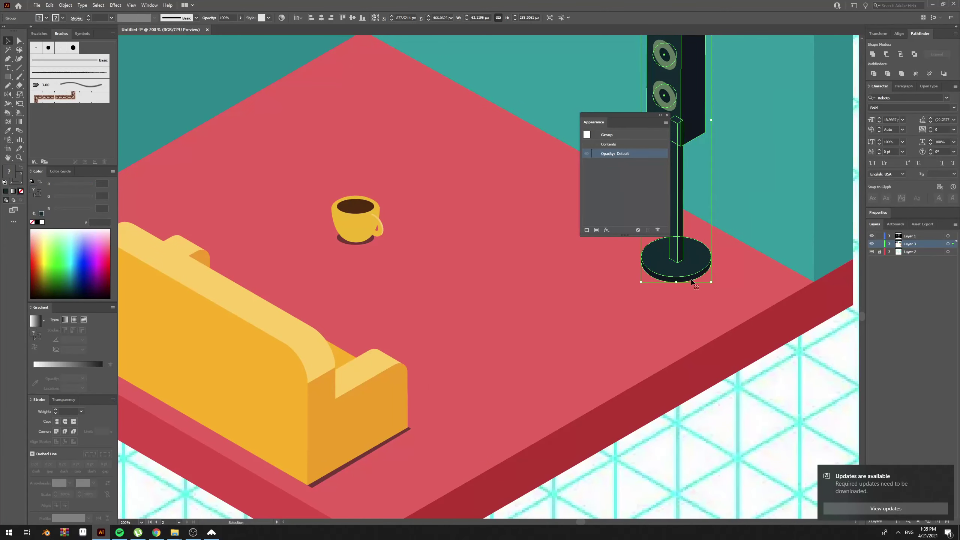
{"action": "double_click", "coordinate": [690, 280]}
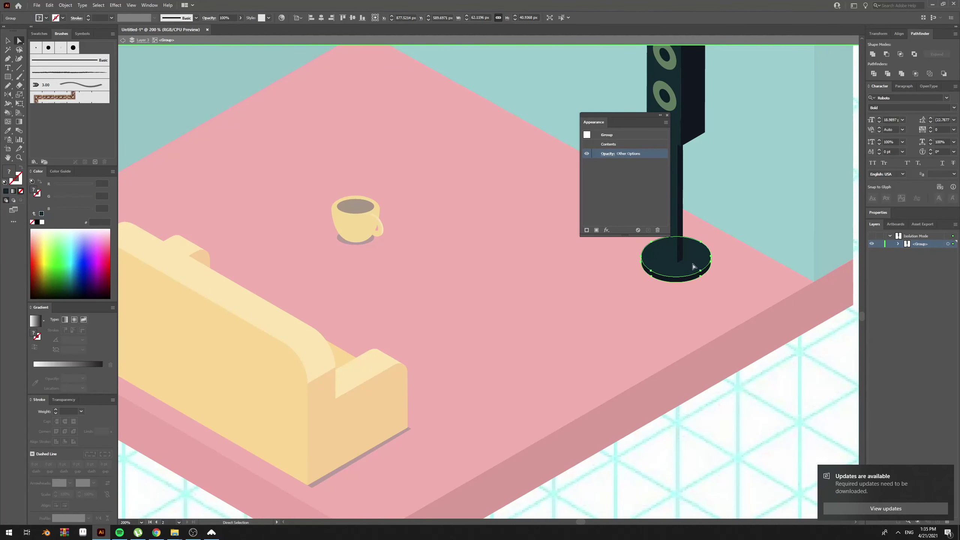
{"action": "left_click", "coordinate": [736, 340]}
{"action": "left_click", "coordinate": [694, 266], "text": "ctrl"}
{"action": "double_click", "coordinate": [743, 381]}
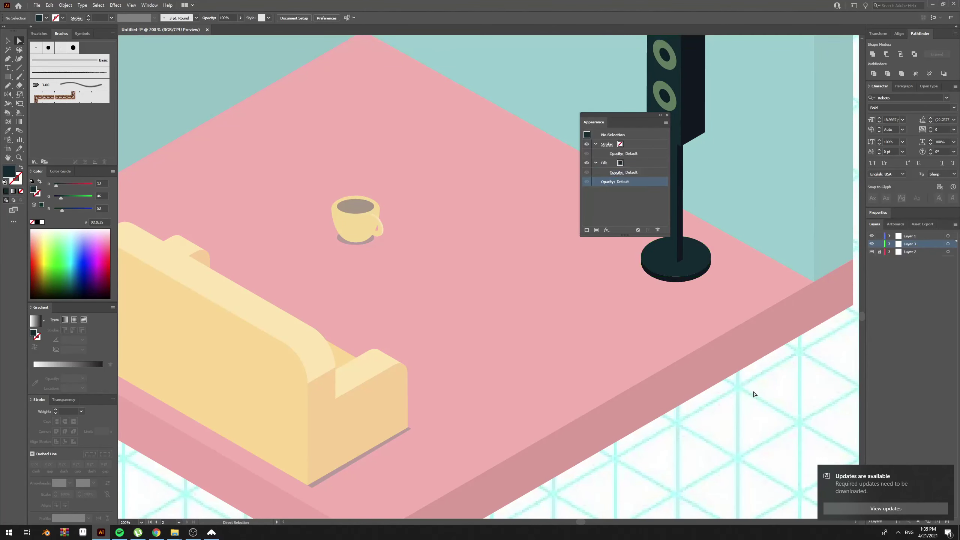
{"action": "left_click_drag", "start_coordinate": [687, 264], "coordinate": [689, 269]}
{"action": "key", "text": "Delete"}
{"action": "left_click", "coordinate": [727, 293]}
{"action": "key", "text": "ctrl+z"}
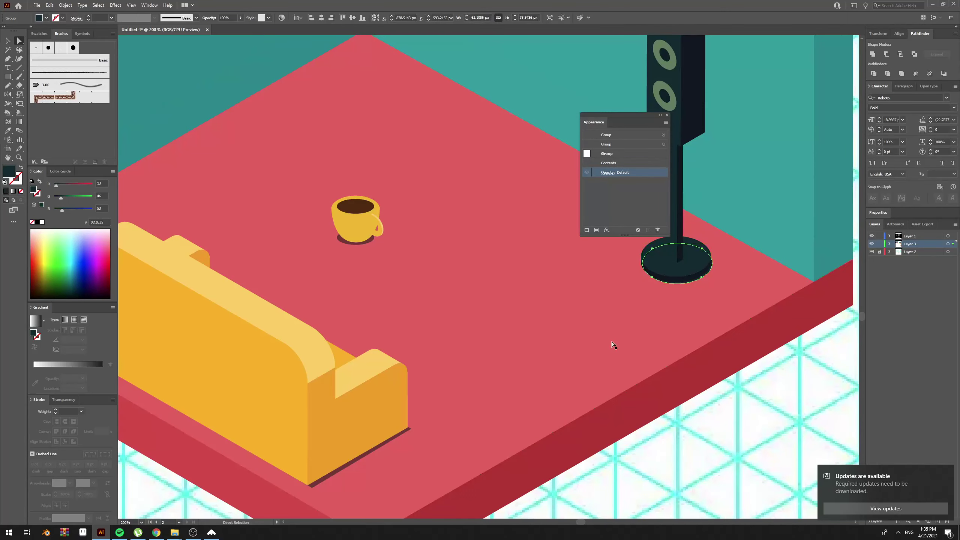
{"action": "key", "text": "i"}
{"action": "left_click", "coordinate": [403, 430]}
{"action": "key", "text": "ctrl+z"}
Step: Set the duplicated speaker base to Multiply blending with 50% opacity
{"action": "left_click", "coordinate": [607, 173]}
{"action": "left_click", "coordinate": [561, 186]}
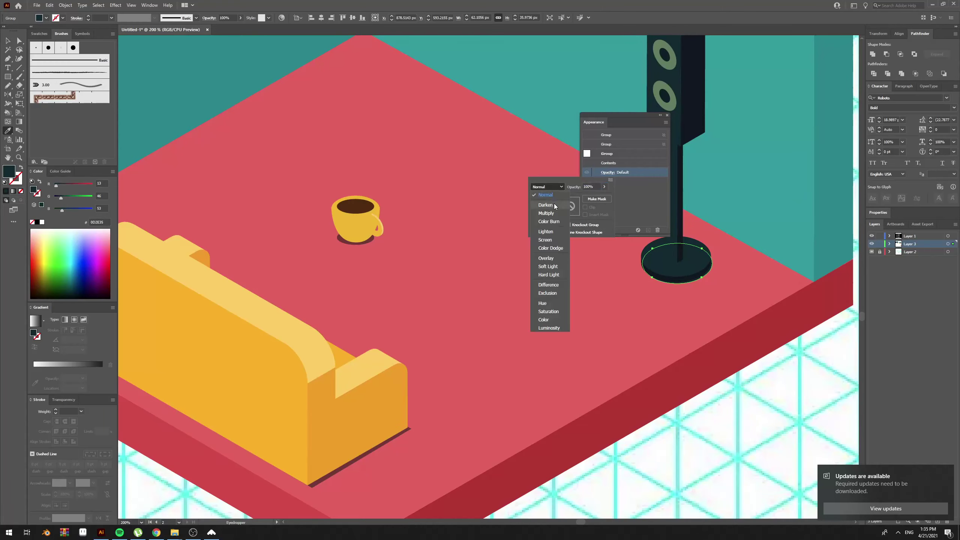
{"action": "left_click", "coordinate": [554, 213]}
{"action": "type", "text": "50"}
{"action": "key", "text": "Return"}
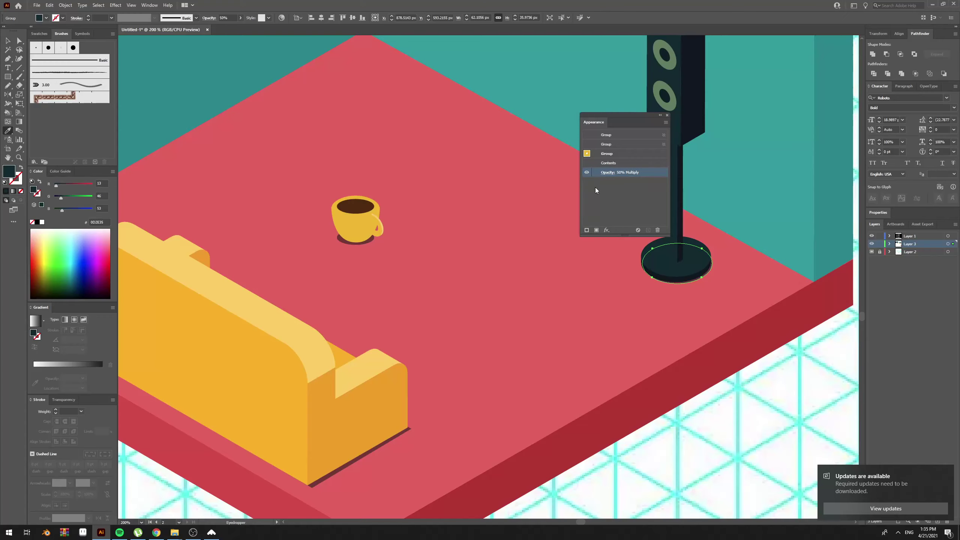
Step: Nudge the speaker base's shadow so a thin edge shows beneath the base, and deselect it
{"action": "key", "text": "v"}
{"action": "key", "text": "Right"}
{"action": "key", "text": "Up"}
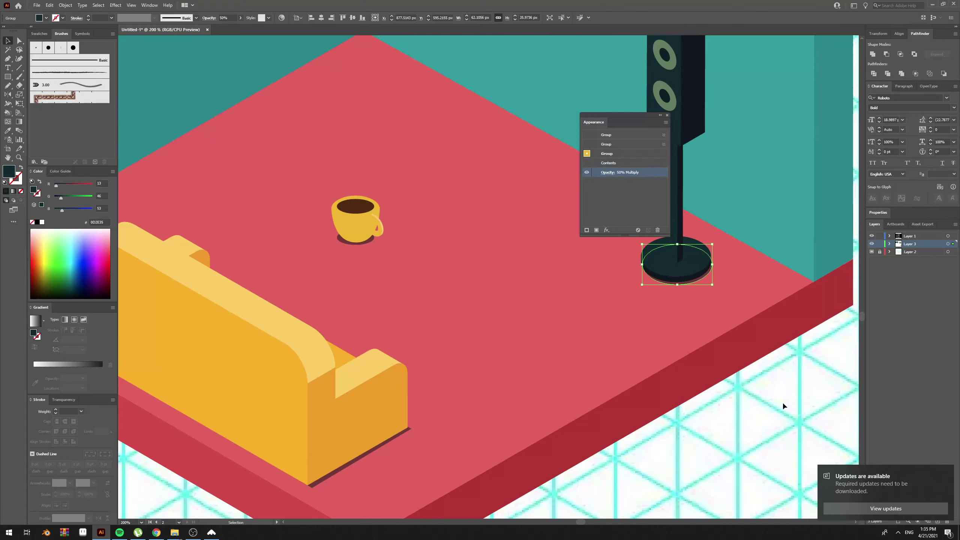
{"action": "left_click", "coordinate": [774, 409]}
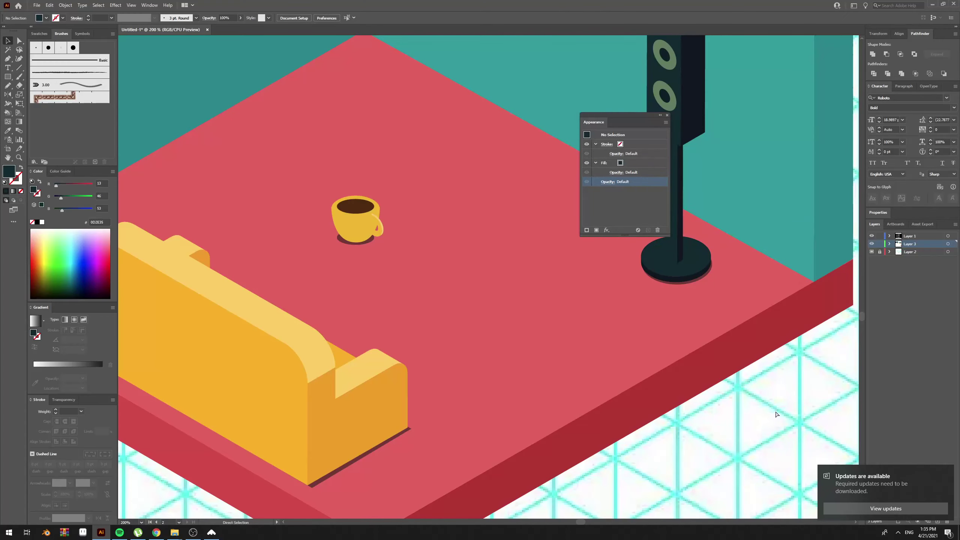
Step: Review the whole room, the 3D Extrude & Bevel rotation guide for each isometric direction, and the finished reference room's furnishings
{"action": "key", "text": "ctrl+1"}
{"action": "key", "text": "ctrl+minus"}
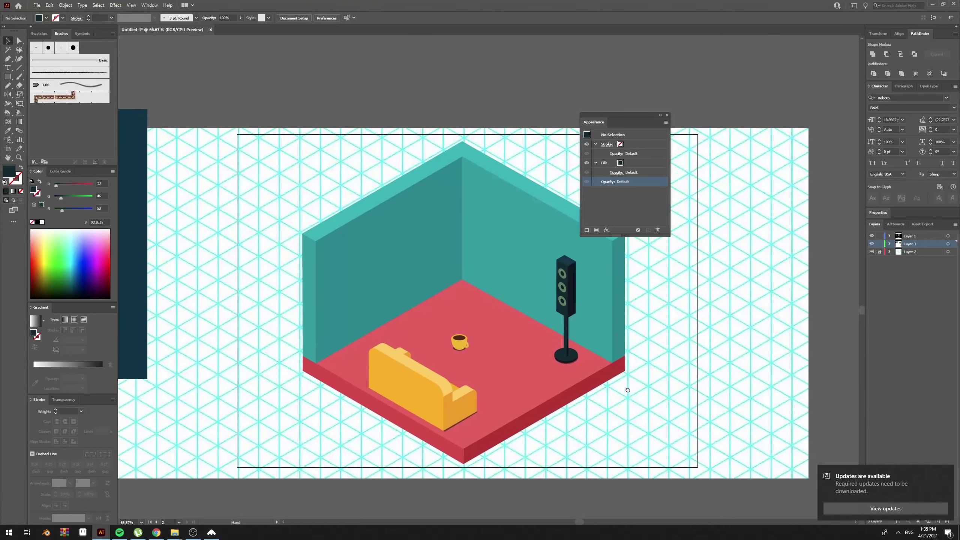
{"action": "left_click_drag", "start_coordinate": [628, 390], "coordinate": [641, 396]}
{"action": "key", "text": "ctrl+minus"}
{"action": "left_click_drag", "start_coordinate": [575, 320], "coordinate": [649, 359]}
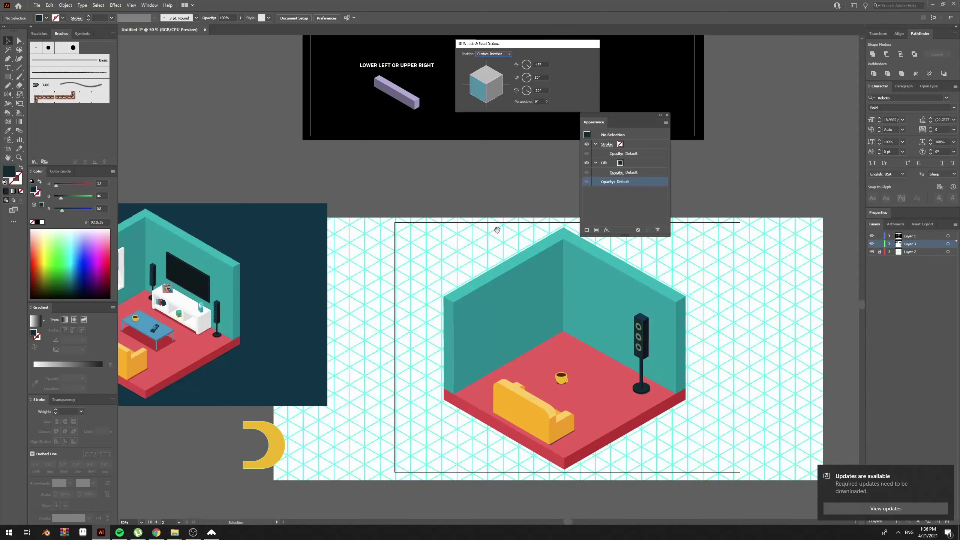
{"action": "left_click_drag", "start_coordinate": [497, 229], "coordinate": [450, 381]}
{"action": "mouse_move", "coordinate": [461, 225]}
{"action": "left_mouse_down"}
{"action": "mouse_move", "coordinate": [501, 366]}
{"action": "mouse_move", "coordinate": [460, 391]}
{"action": "left_mouse_up"}
{"action": "key", "text": "ctrl+plus"}
{"action": "key", "text": "ctrl+plus"}
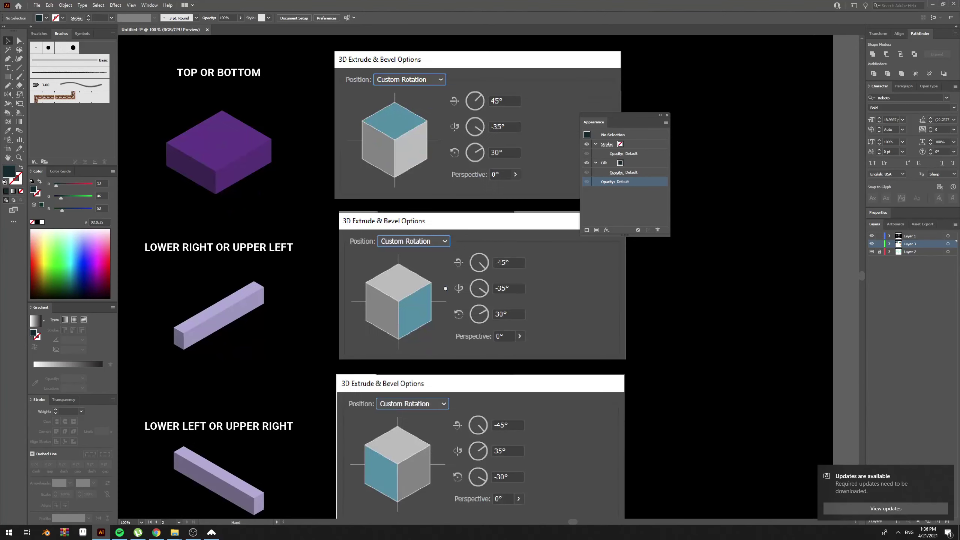
{"action": "left_click_drag", "start_coordinate": [445, 343], "coordinate": [447, 290]}
{"action": "left_click_drag", "start_coordinate": [634, 115], "coordinate": [768, 114]}
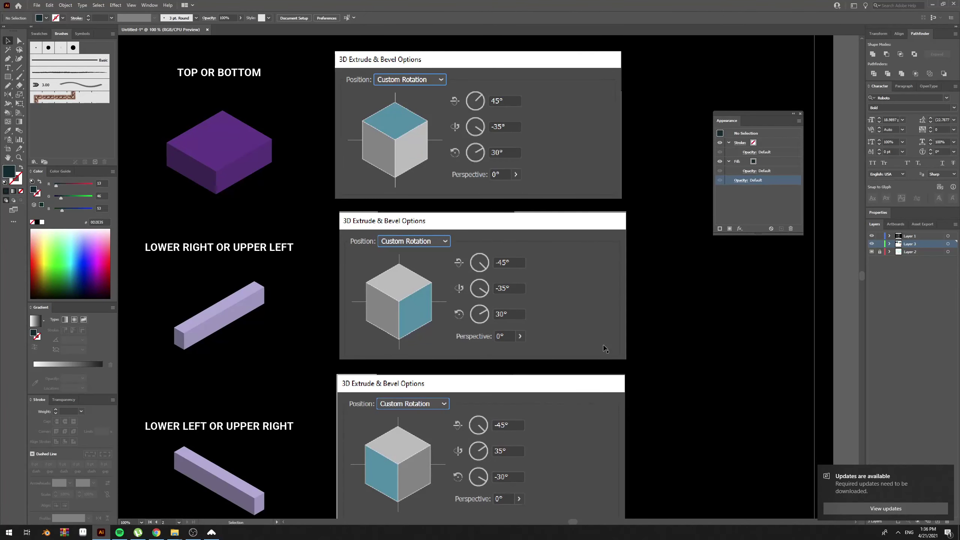
{"action": "left_click_drag", "start_coordinate": [528, 288], "coordinate": [531, 275]}
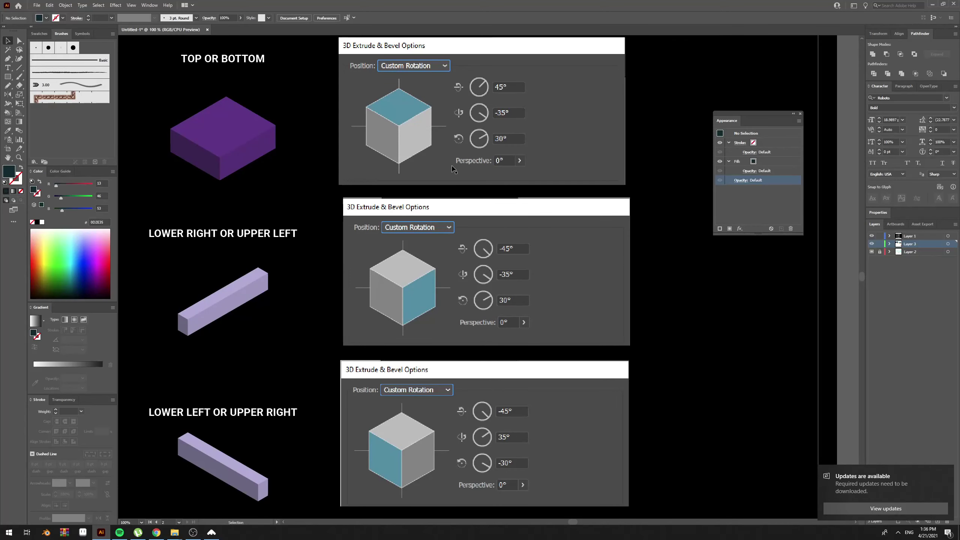
{"action": "left_click_drag", "start_coordinate": [412, 279], "coordinate": [462, 294]}
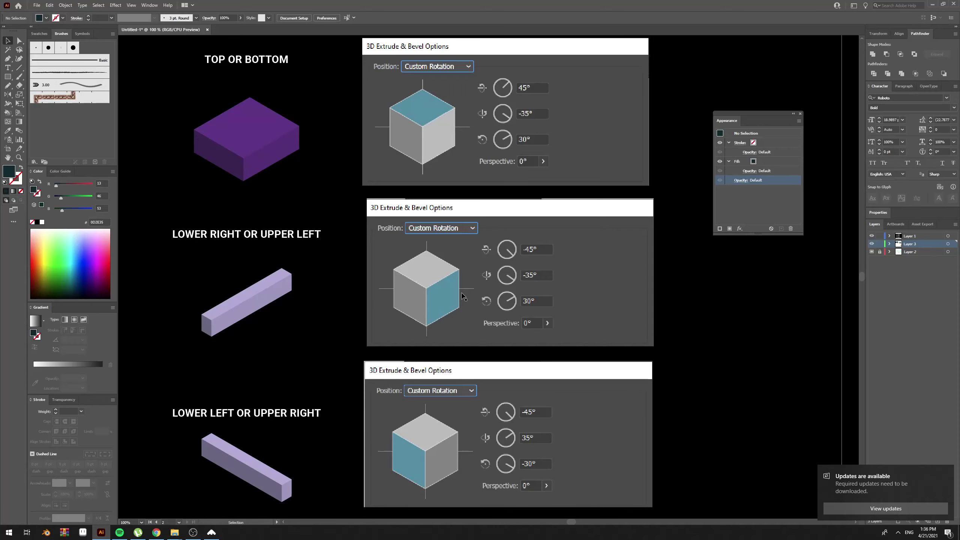
{"action": "key", "text": "ctrl+minus"}
{"action": "key", "text": "ctrl+plus"}
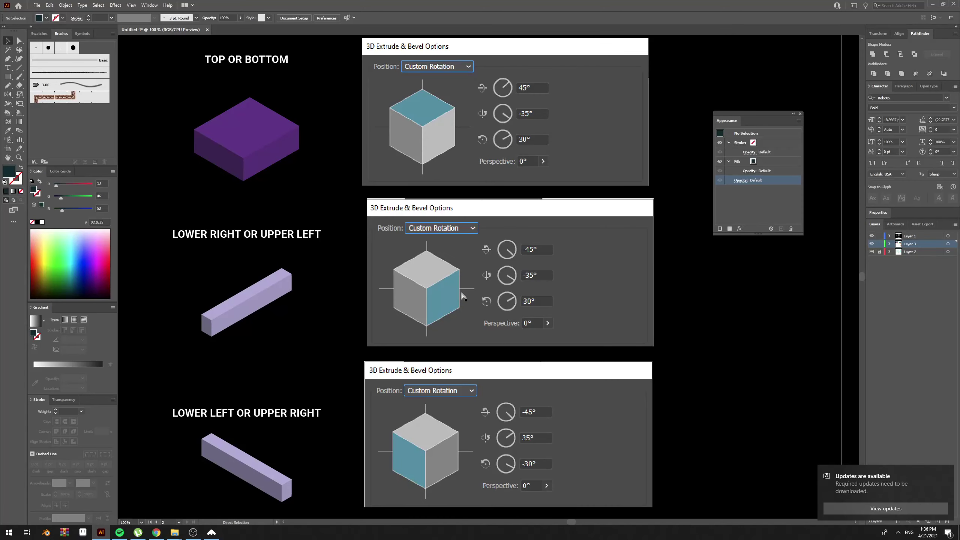
{"action": "key", "text": "ctrl+minus"}
{"action": "key", "text": "ctrl+minus"}
{"action": "left_click_drag", "start_coordinate": [357, 474], "coordinate": [544, 197]}
{"action": "left_click_drag", "start_coordinate": [477, 344], "coordinate": [435, 418]}
{"action": "left_click_drag", "start_coordinate": [468, 298], "coordinate": [518, 252]}
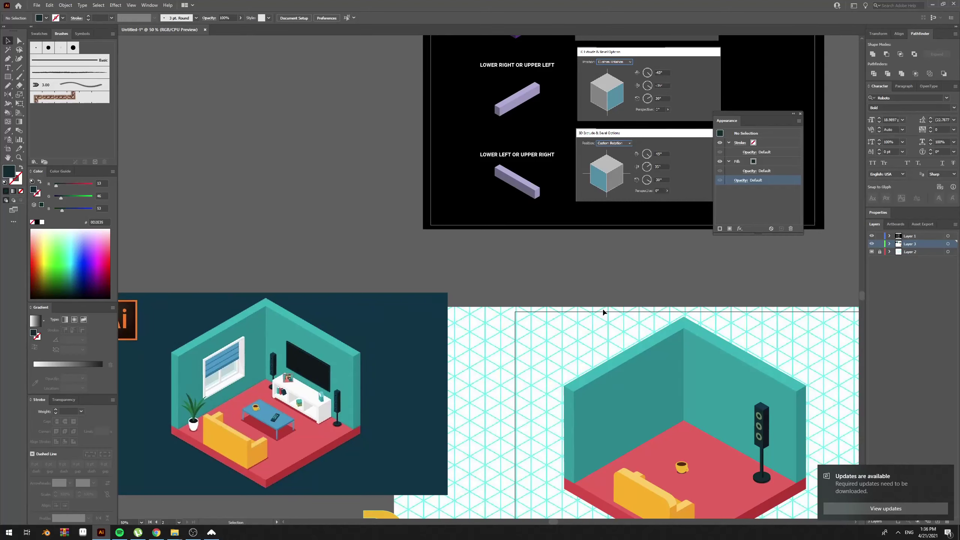